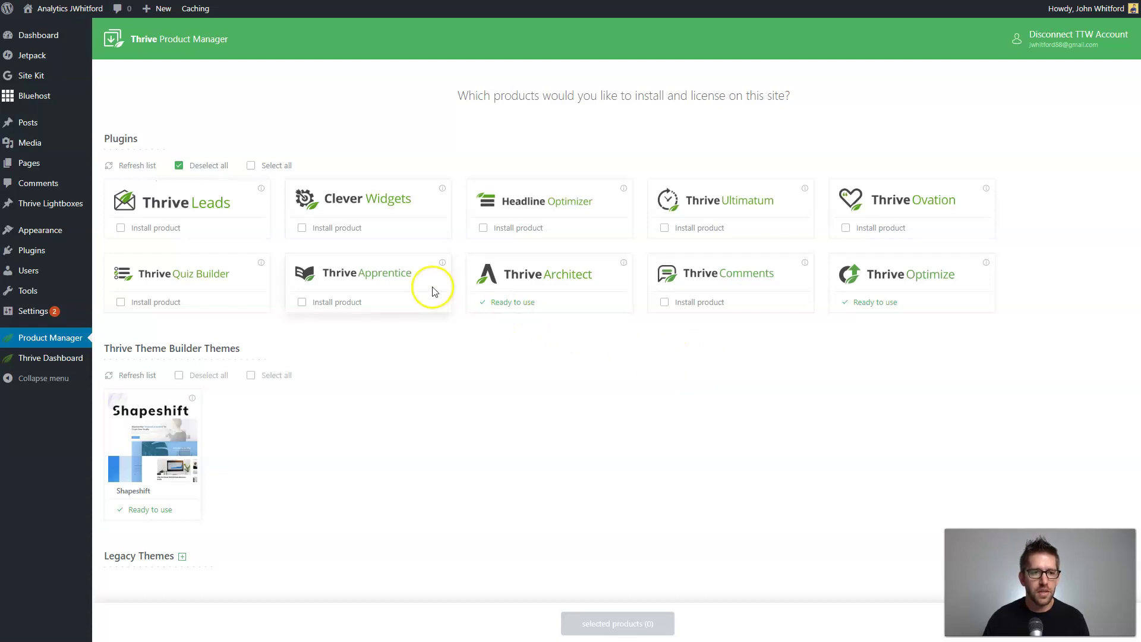
Open the homepage in the Thrive Architect editor from the admin bar and dismiss the style tip.
left_click(62, 28)
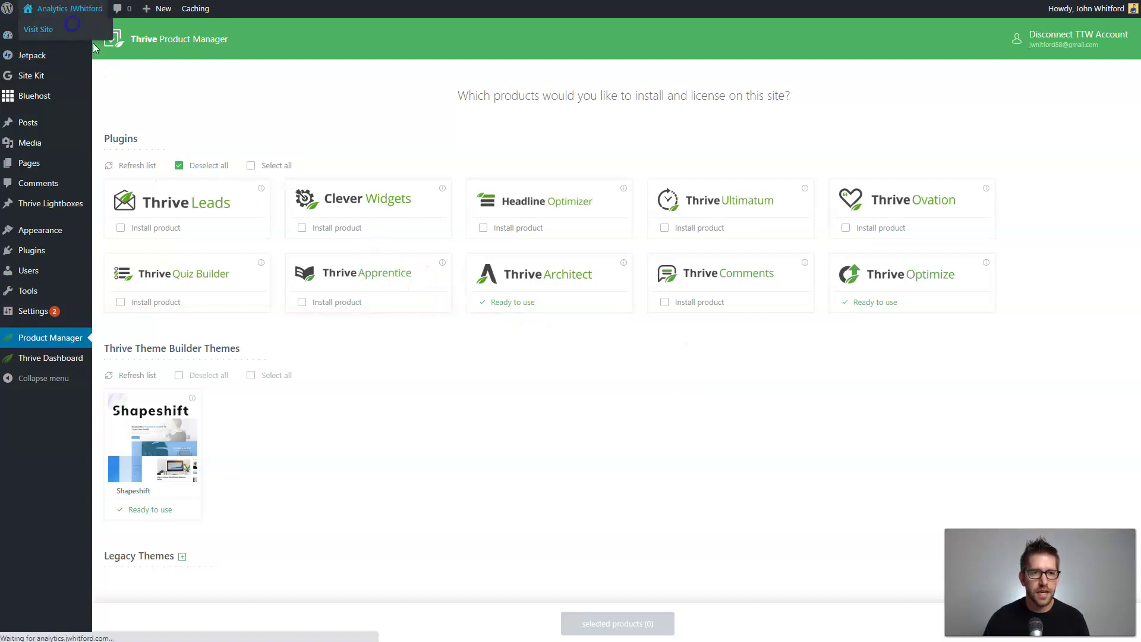
scroll(655, 224, "down", 8)
scroll(656, 224, "up", 8)
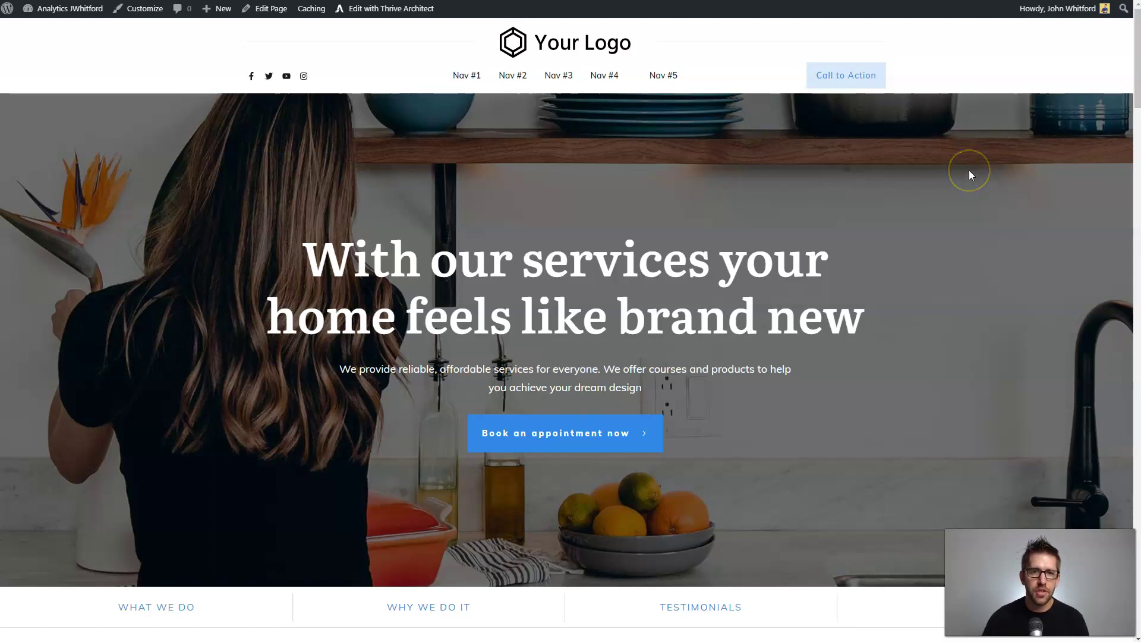
left_click(397, 12)
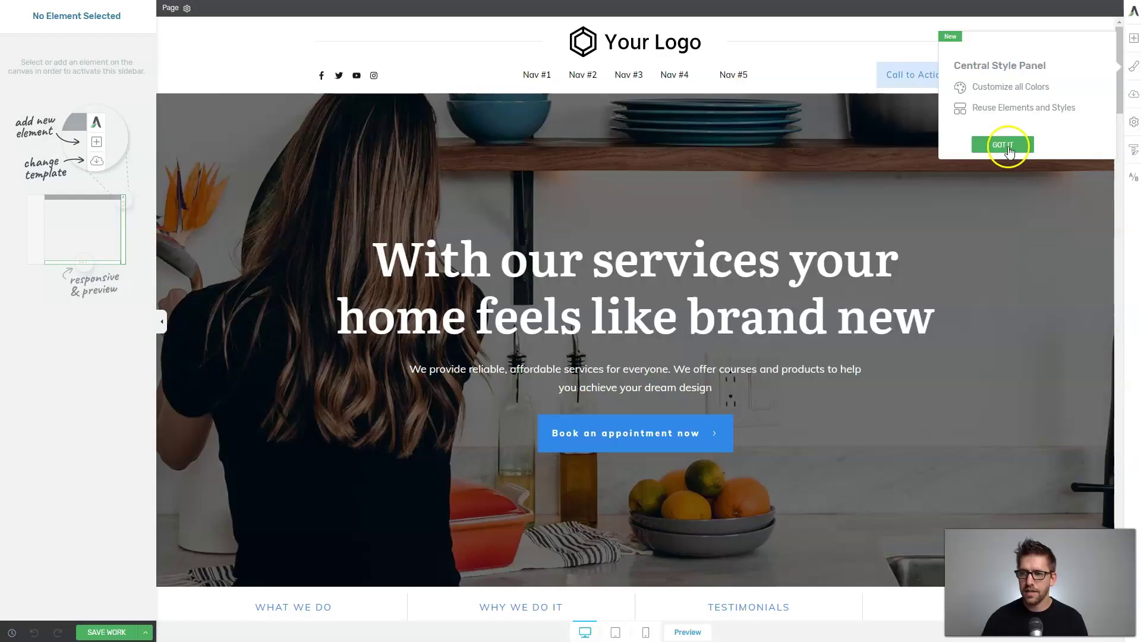
left_click(1009, 148)
left_click(759, 170)
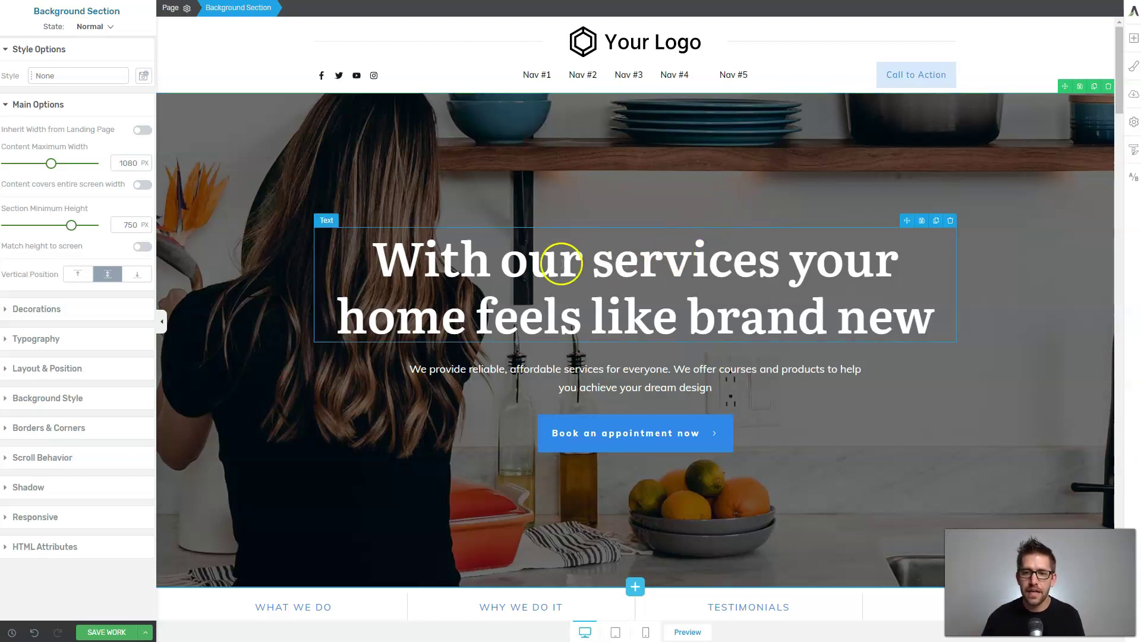
Replace the What We Do headline with 'A bouqet perfect for any occassion.' and select 'bouqet'.
scroll(484, 214, "down", 6)
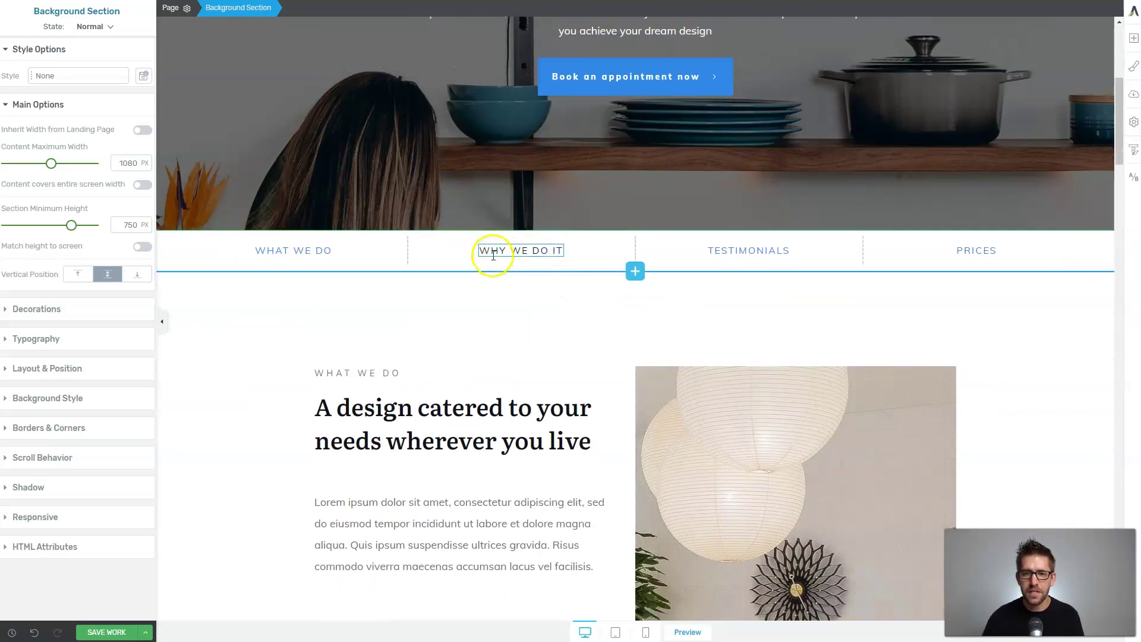
scroll(458, 272, "down", 3)
left_click(470, 255)
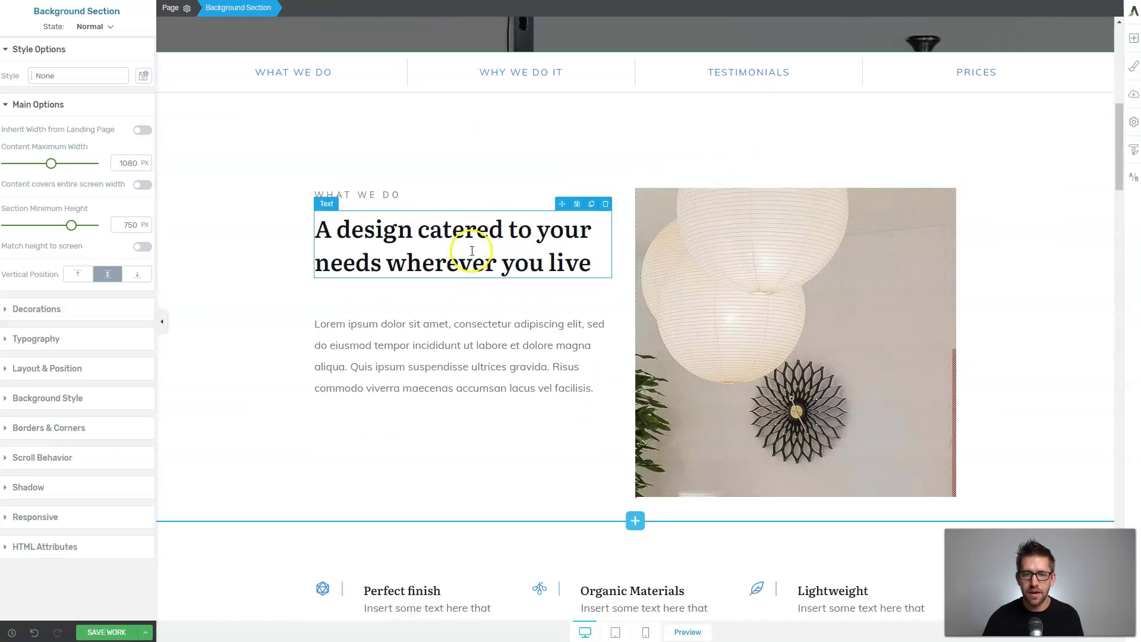
left_click(605, 266)
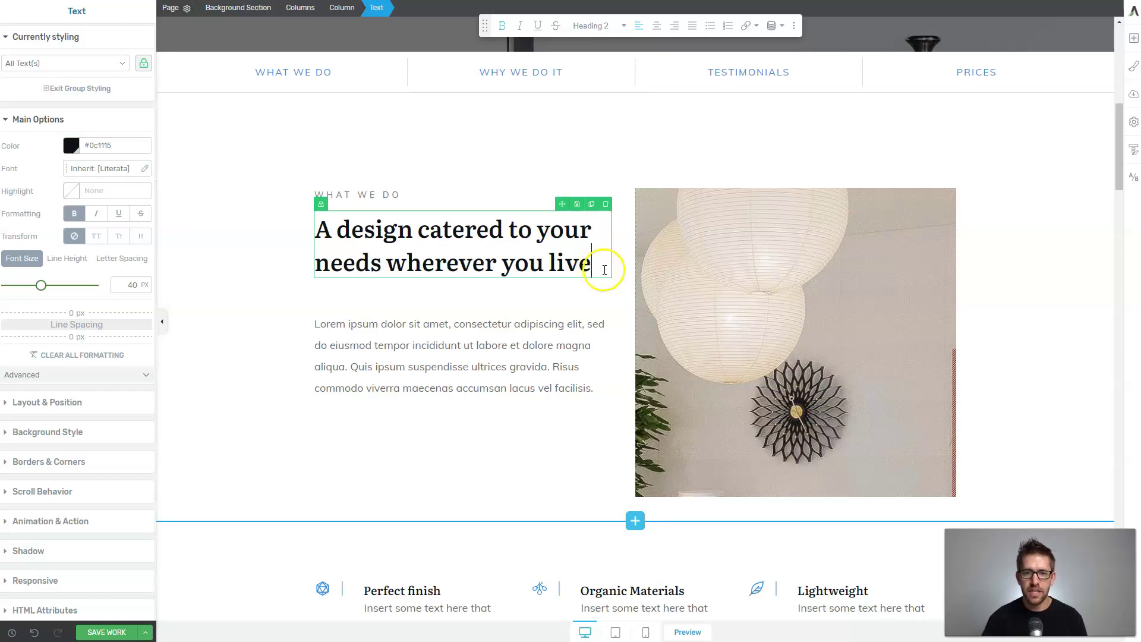
left_click_drag(602, 269, 336, 236)
type("b")
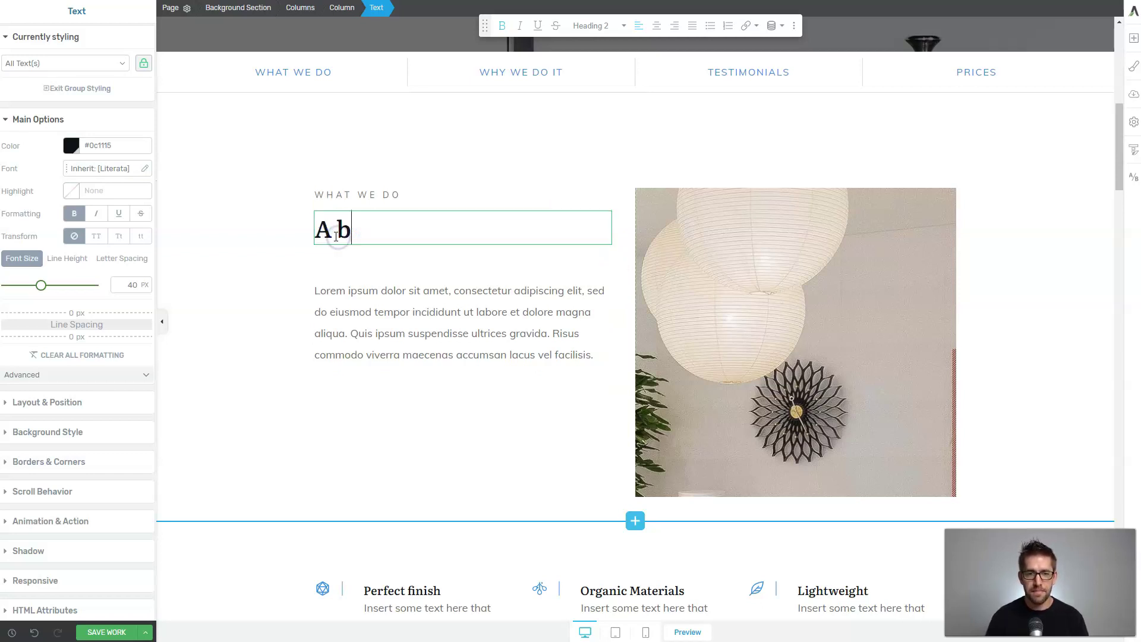
type("ouqet perfect for")
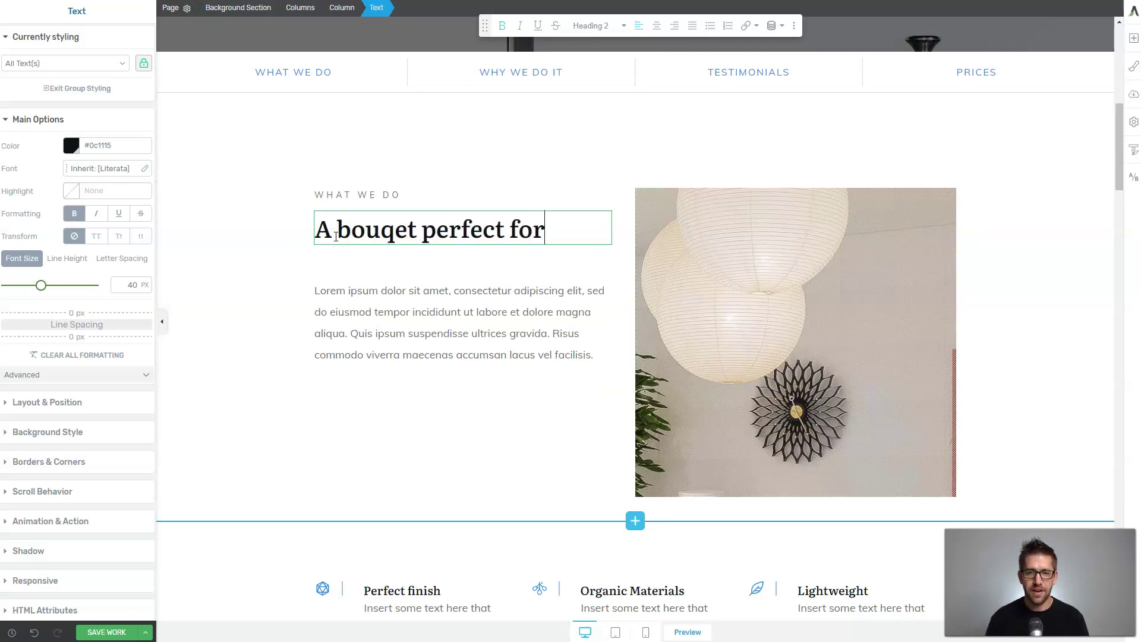
type(" any occassion")
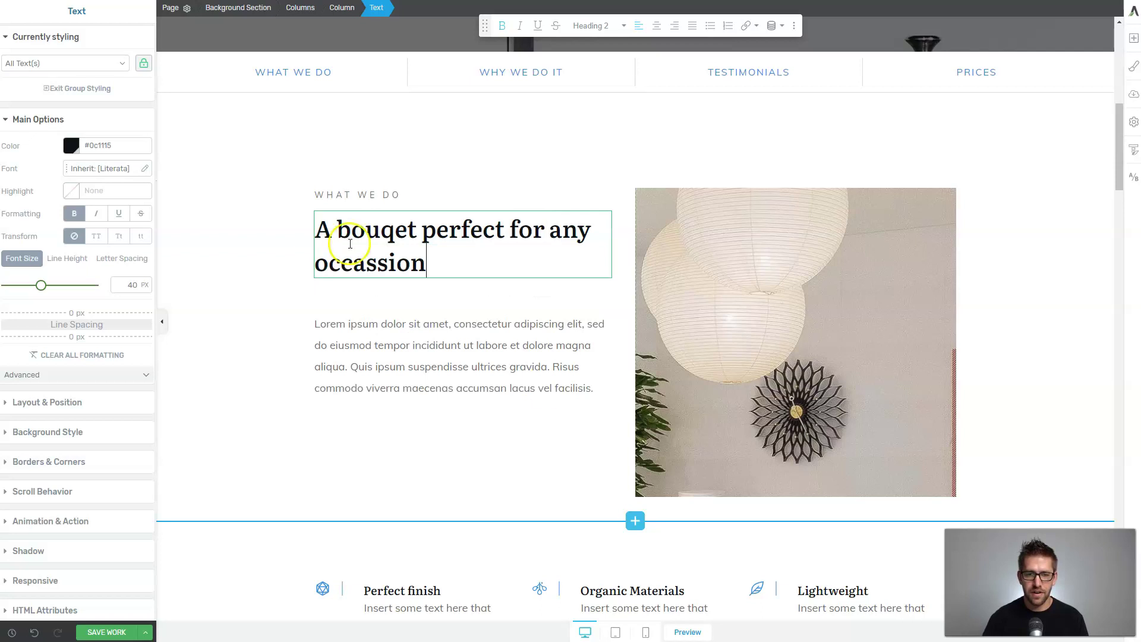
type(".")
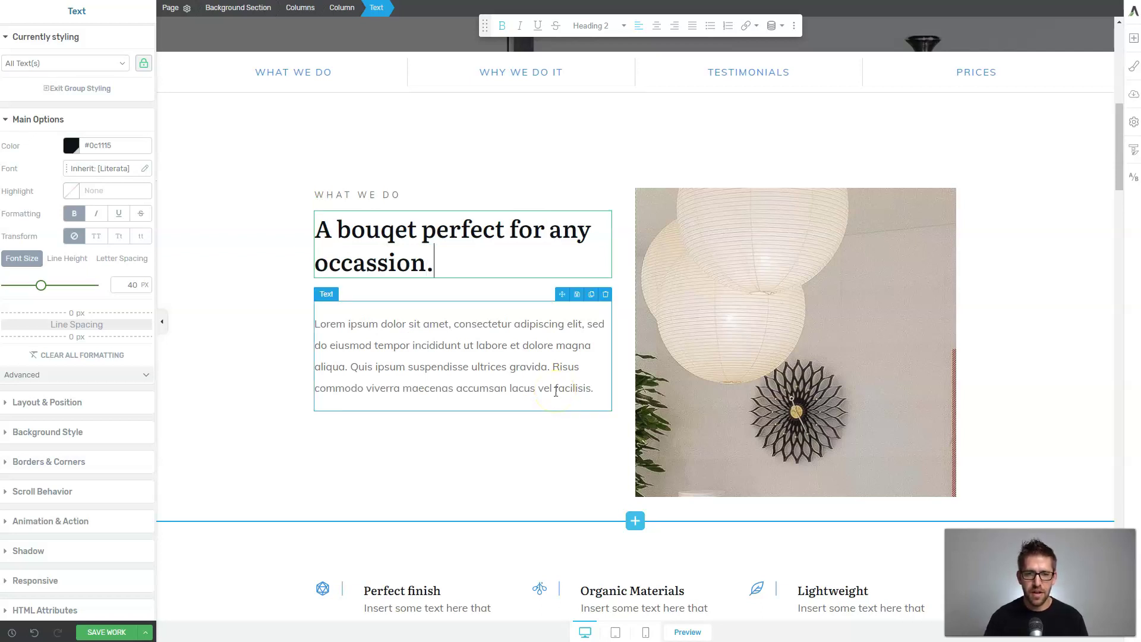
left_click(532, 389)
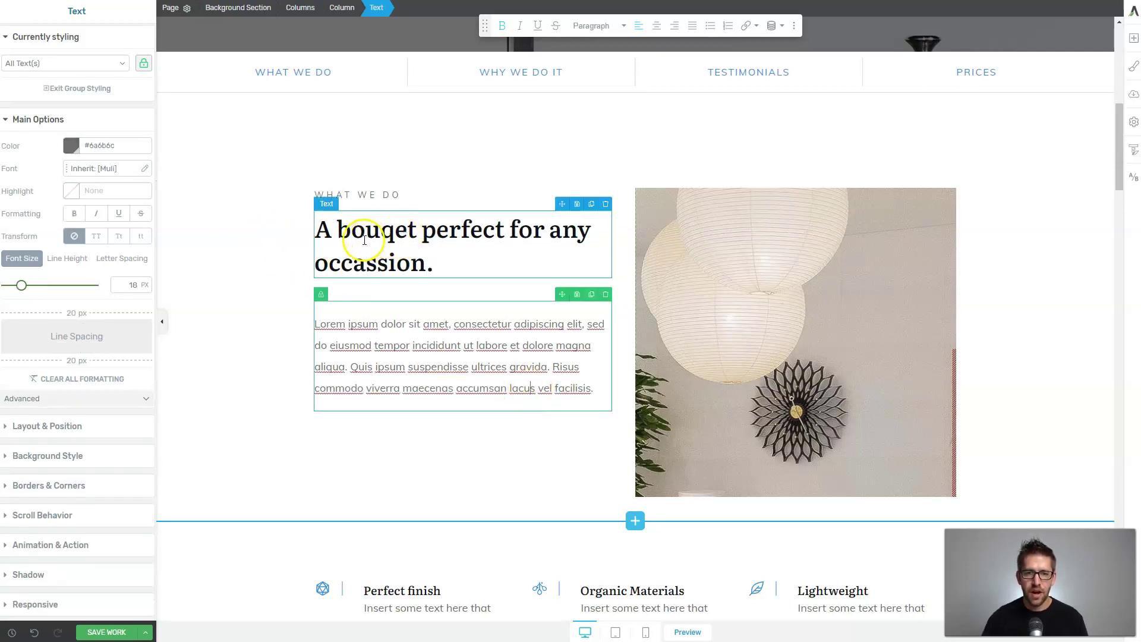
left_click(369, 263)
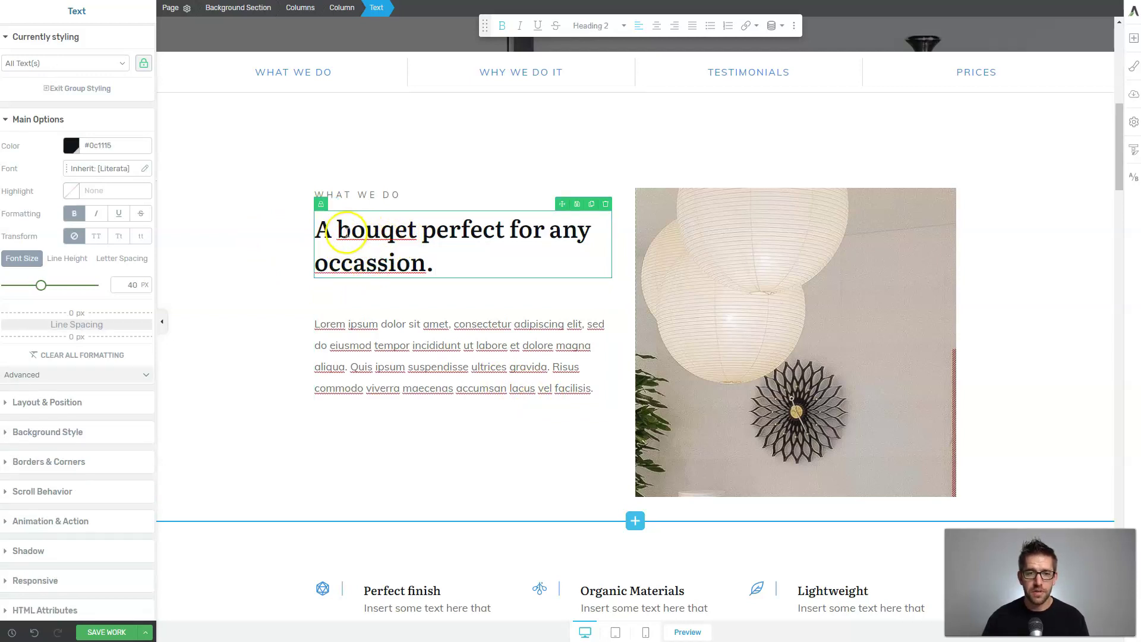
left_click_drag(337, 231, 420, 229)
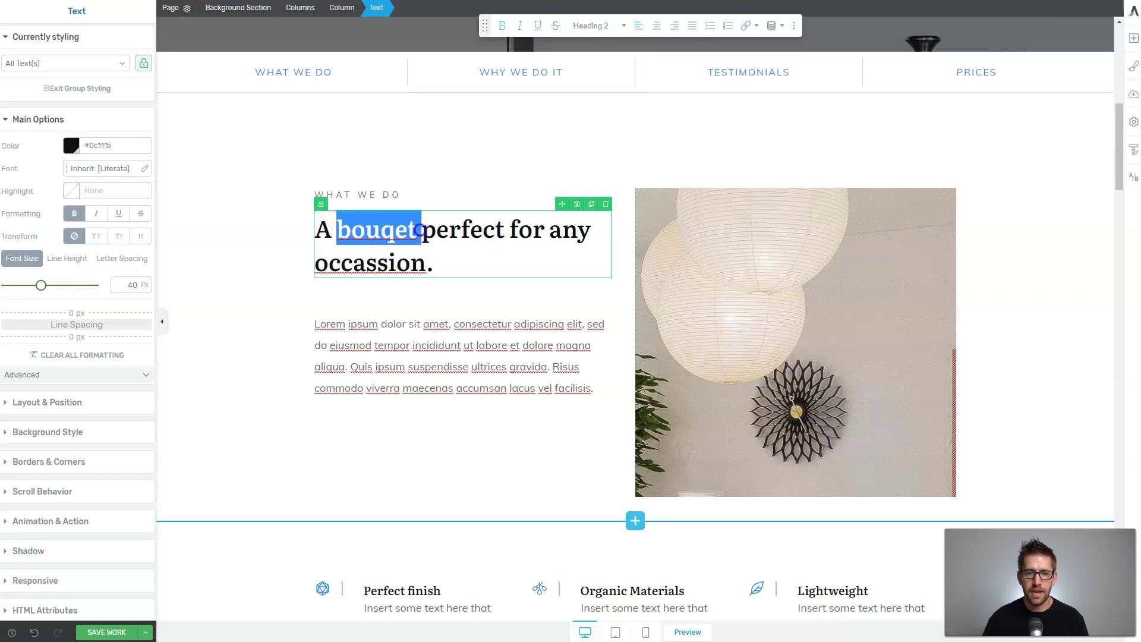
Colour the word 'bouqet' with the Main Accent blue #2f8ae7.
left_click(71, 147)
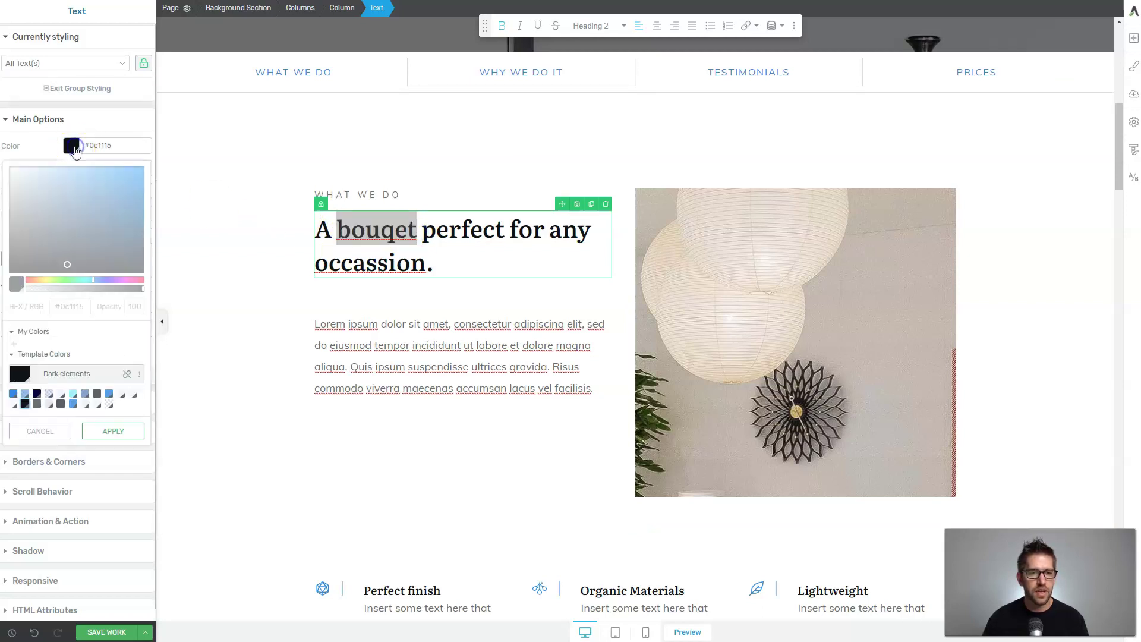
left_click(13, 394)
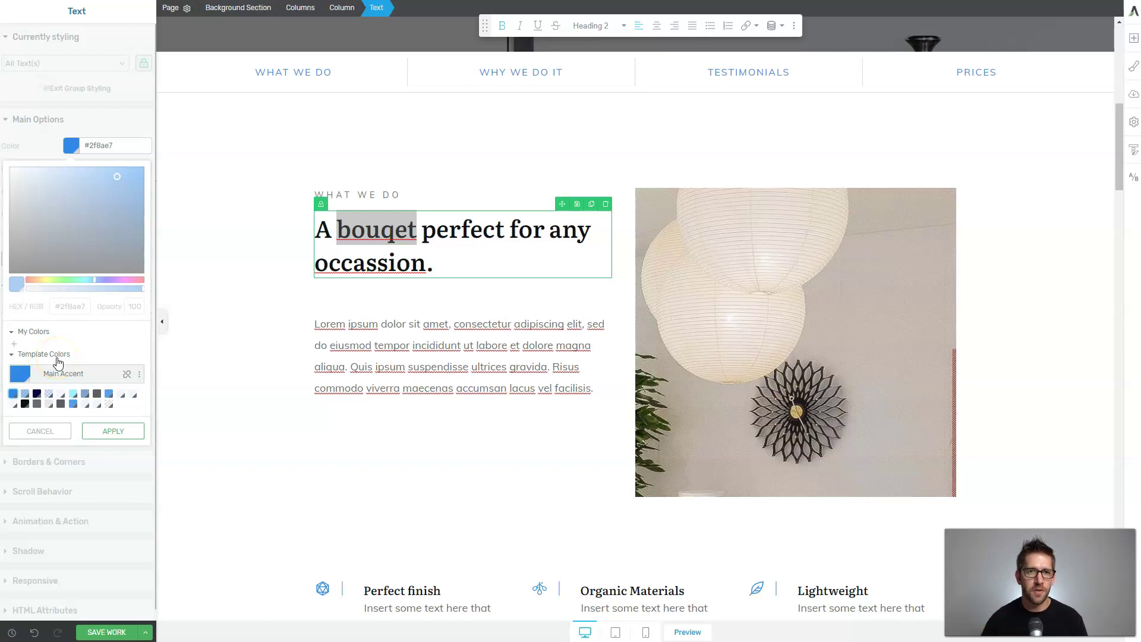
left_click(113, 434)
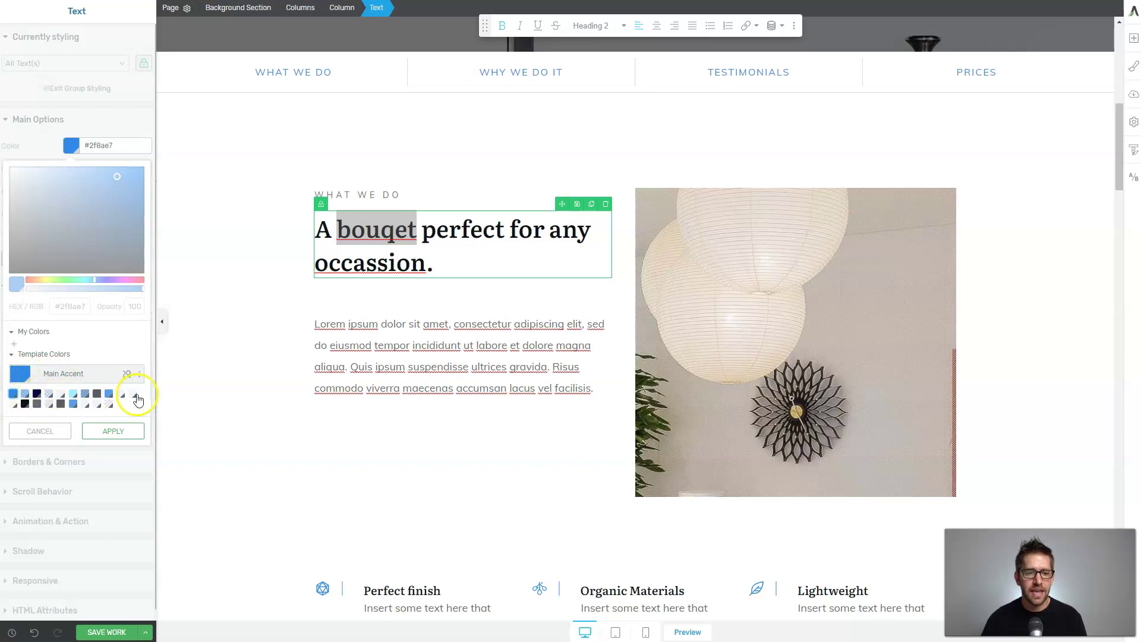
left_click(98, 431)
left_click(431, 421)
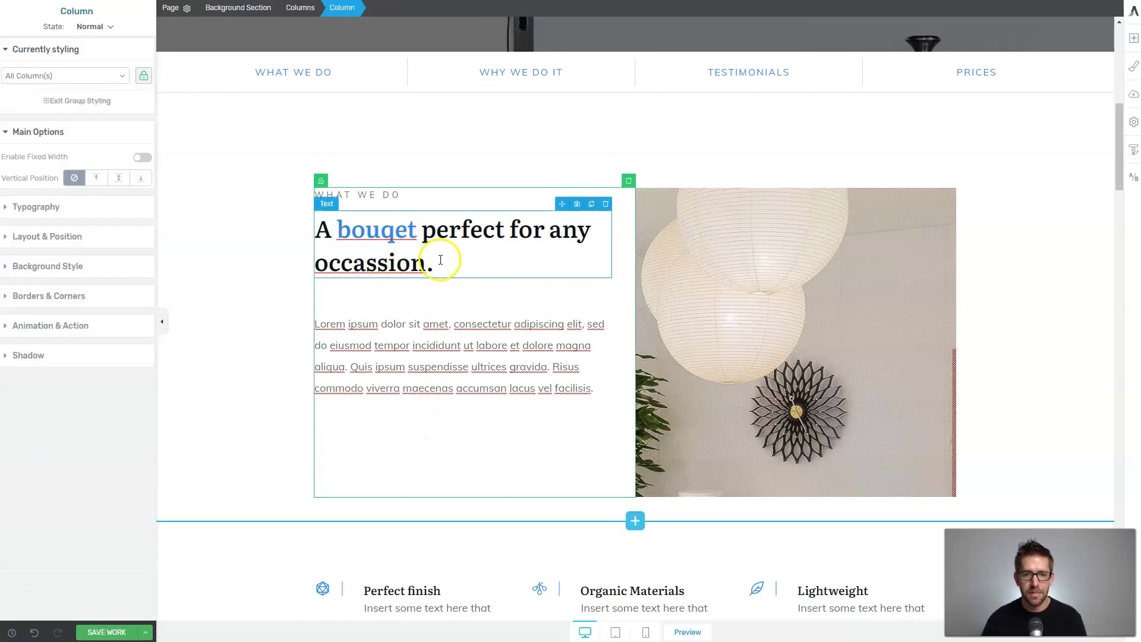
Add an Apple icon element under the Organic Materials text.
scroll(449, 259, "down", 4)
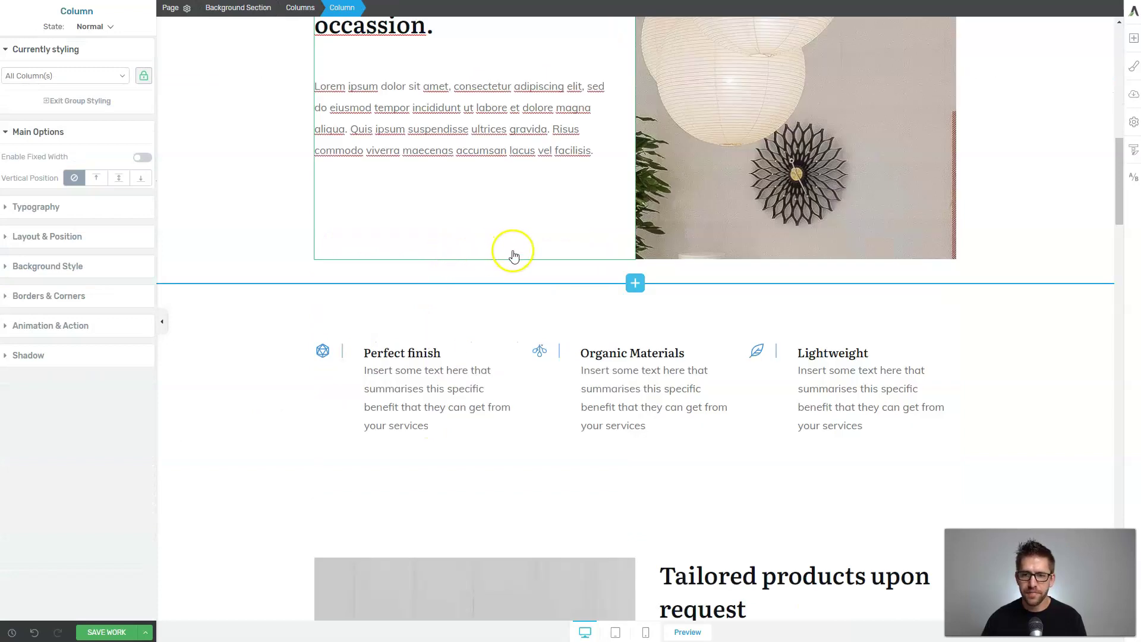
scroll(645, 288, "down", 3)
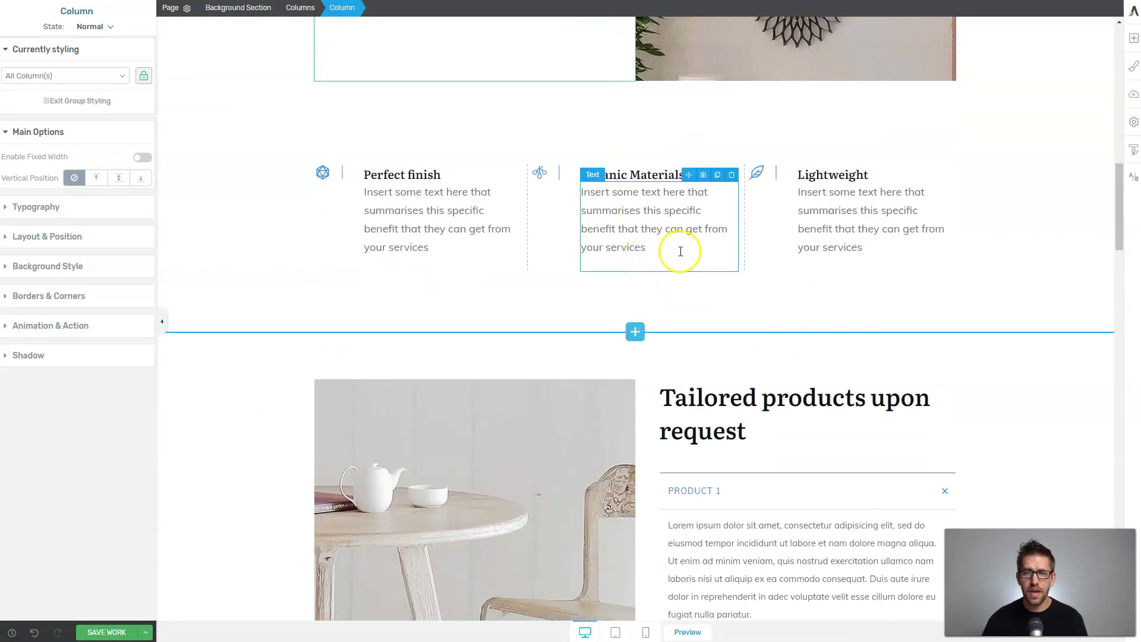
left_click(1131, 40)
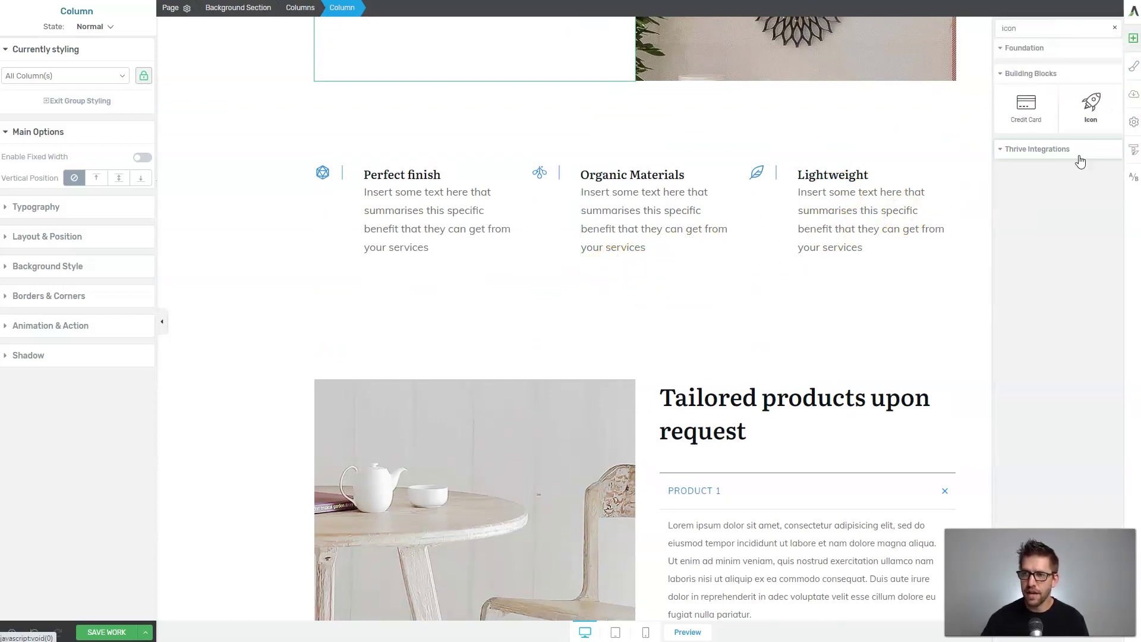
left_click_drag(1090, 110, 673, 265)
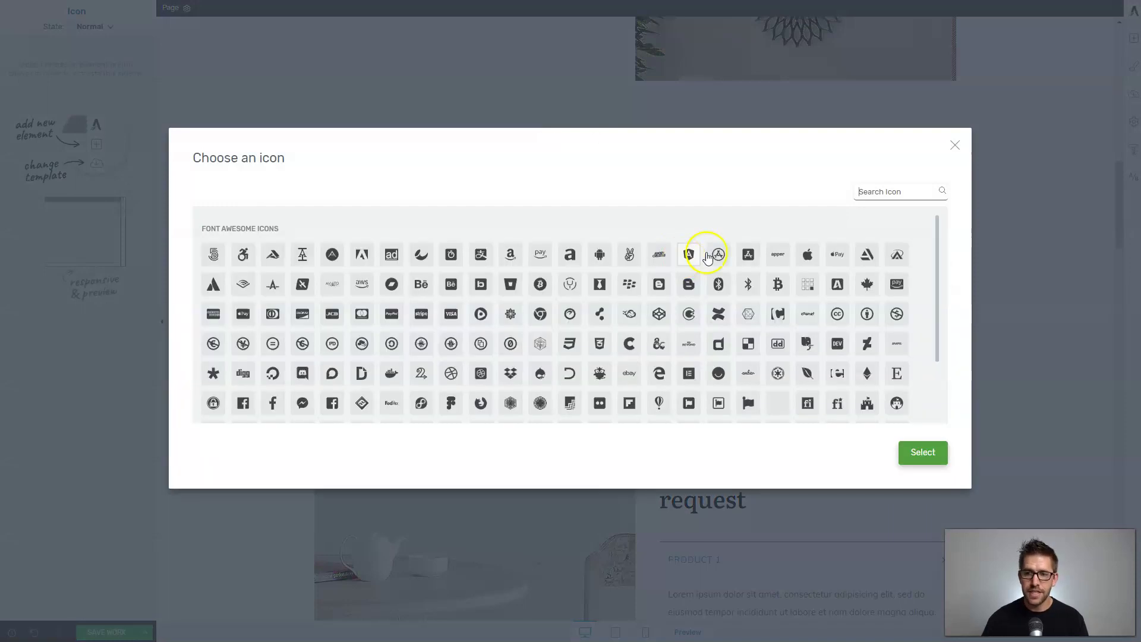
left_click(874, 193)
left_click(807, 254)
left_click(919, 454)
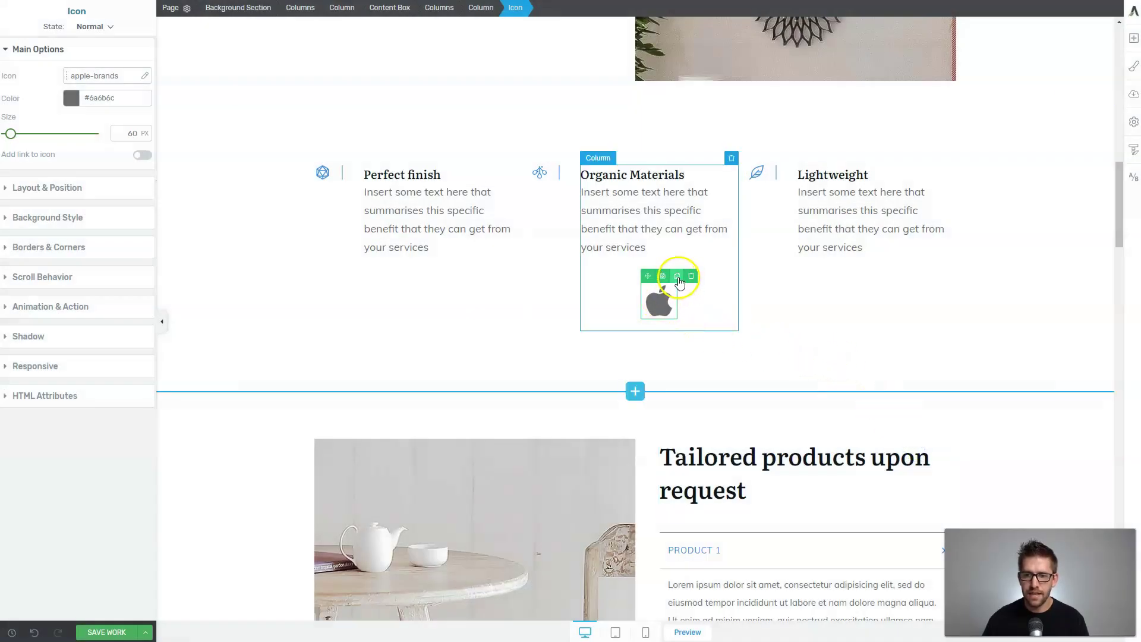
Duplicate the icon under Perfect finish and swap it for the check-light icon.
left_click(678, 276)
left_click_drag(648, 333, 422, 265)
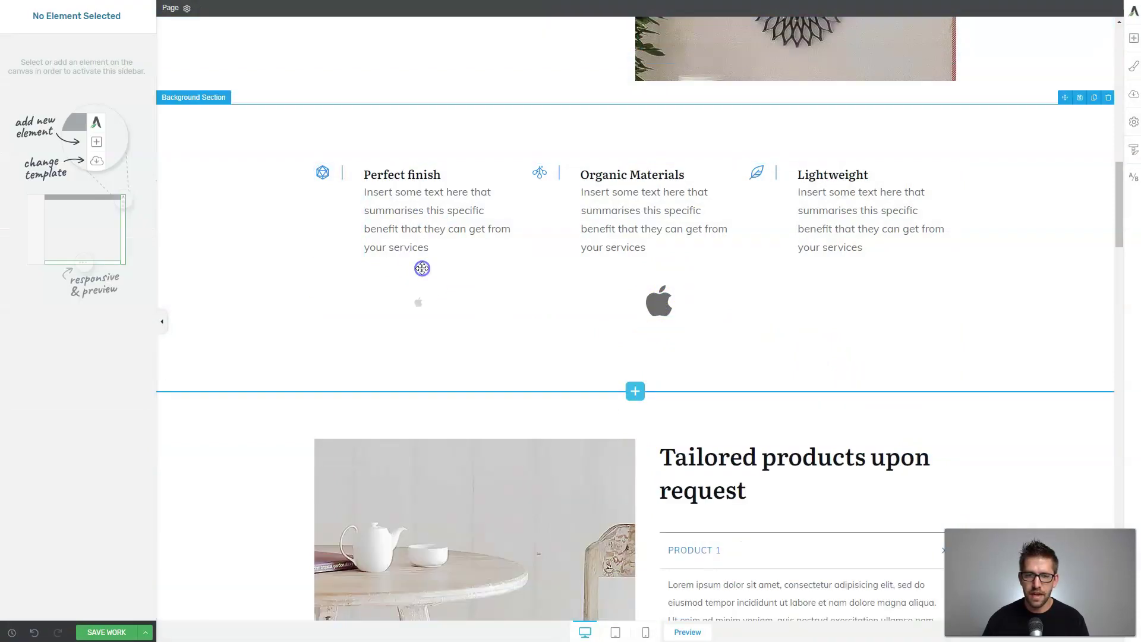
left_click(417, 306)
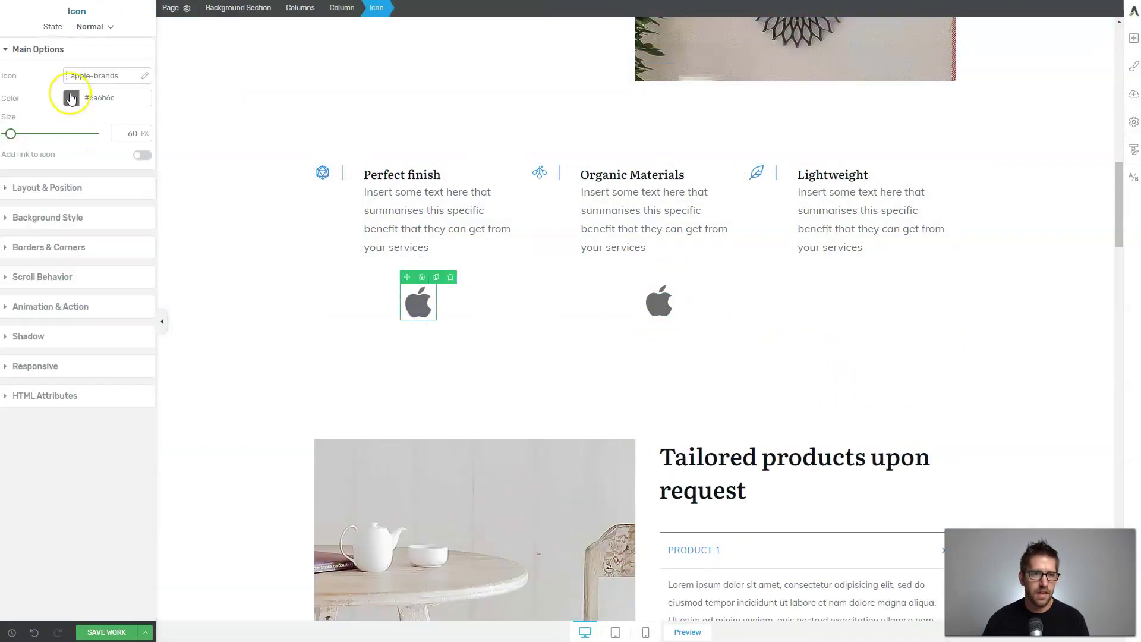
left_click(83, 75)
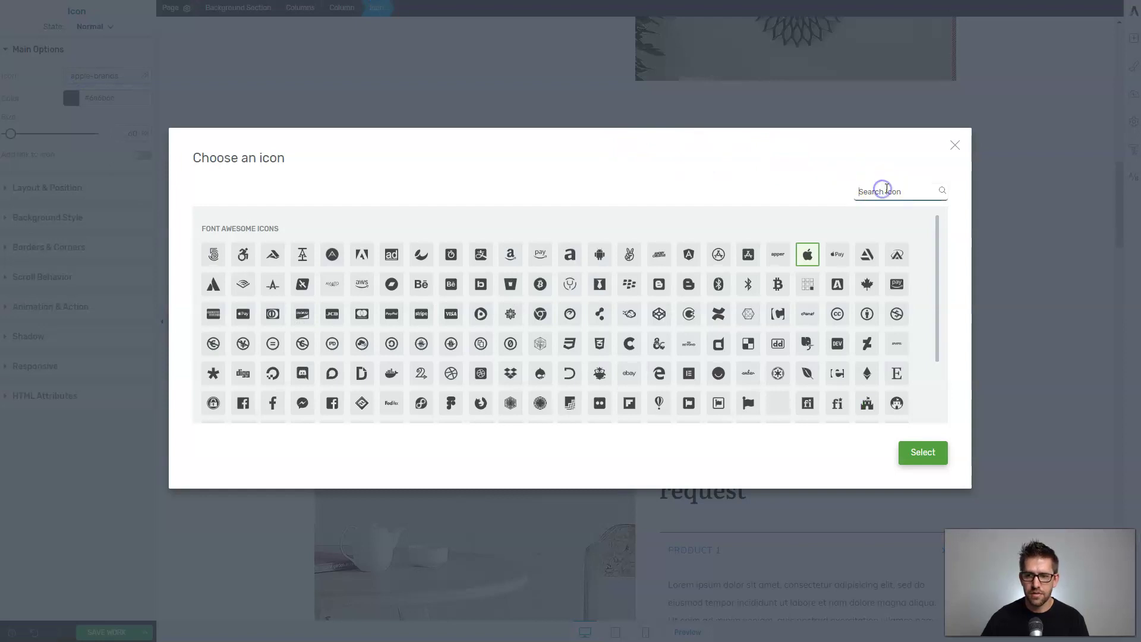
type("check")
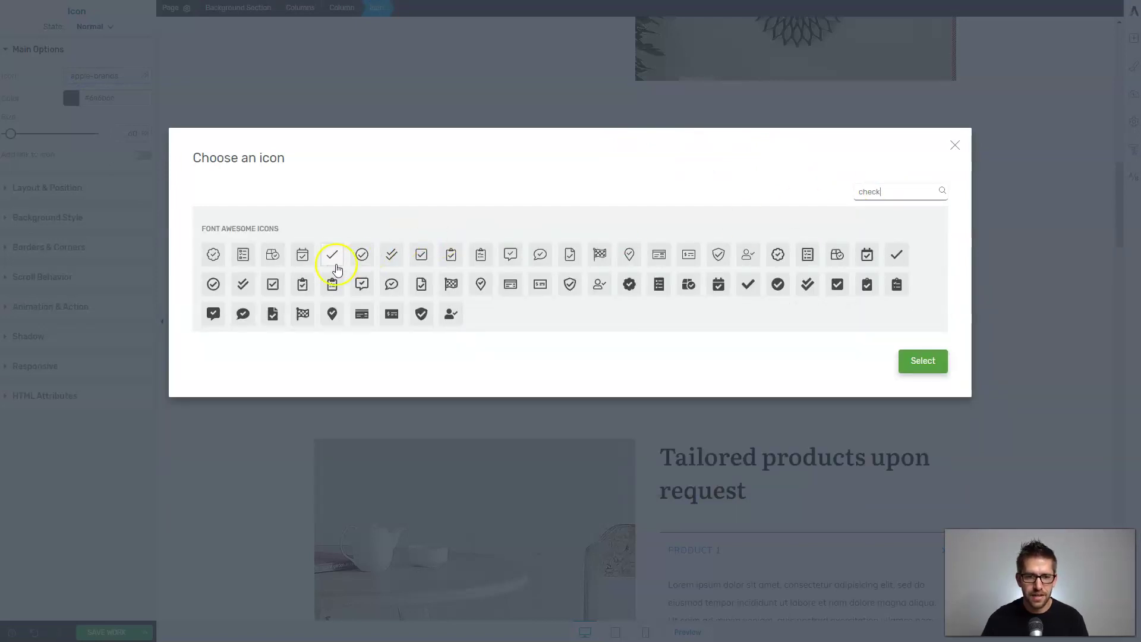
left_click(332, 261)
left_click(903, 370)
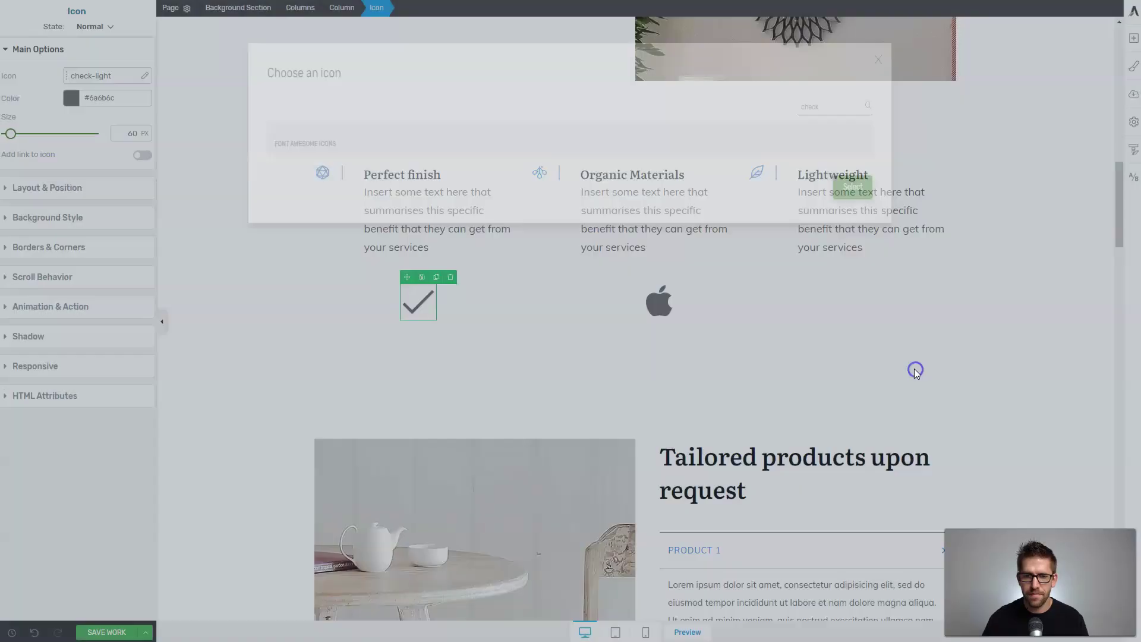
left_click(509, 332)
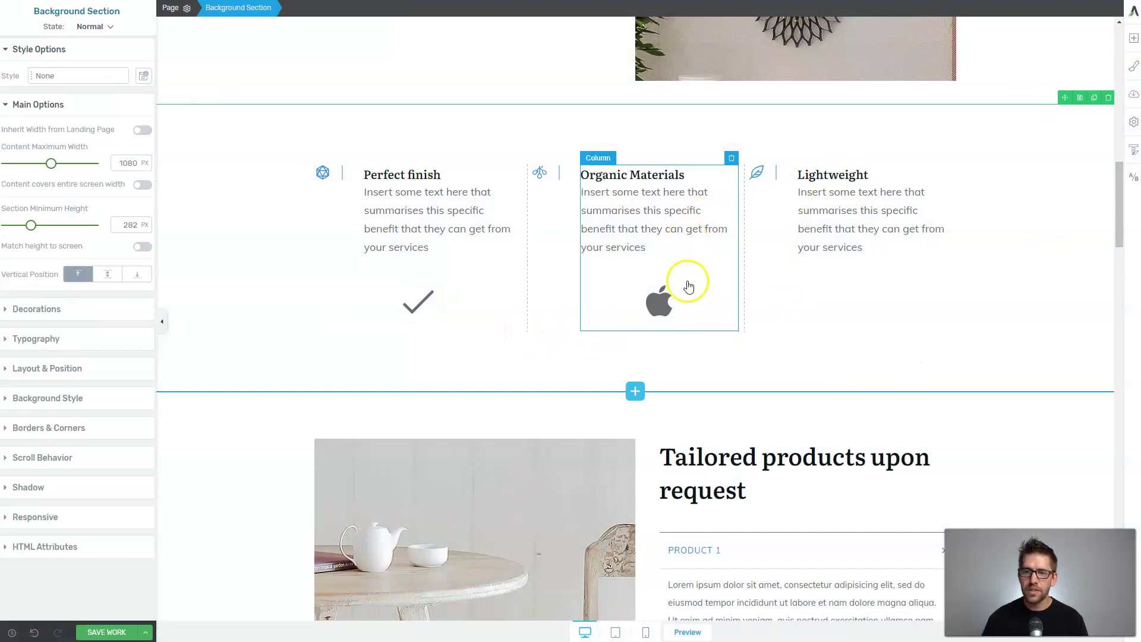
Insert the ShapeShift Product Highlights page block below the Tailored products section.
left_click(704, 307)
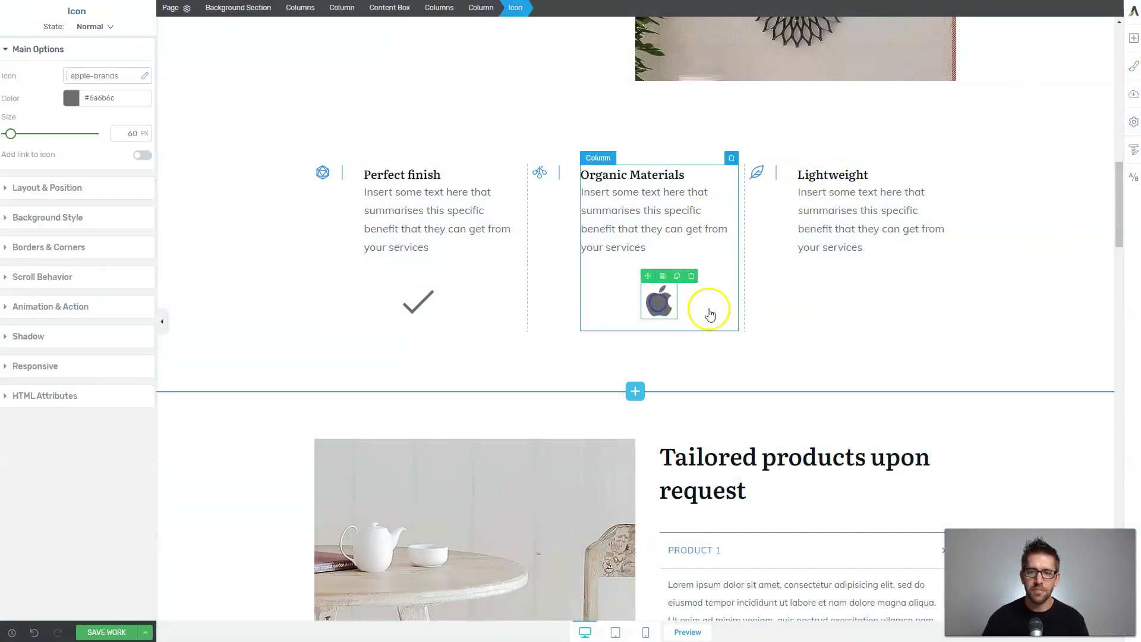
scroll(699, 312, "down", 1)
scroll(699, 312, "down", 5)
scroll(619, 365, "down", 2)
scroll(731, 334, "up", 2)
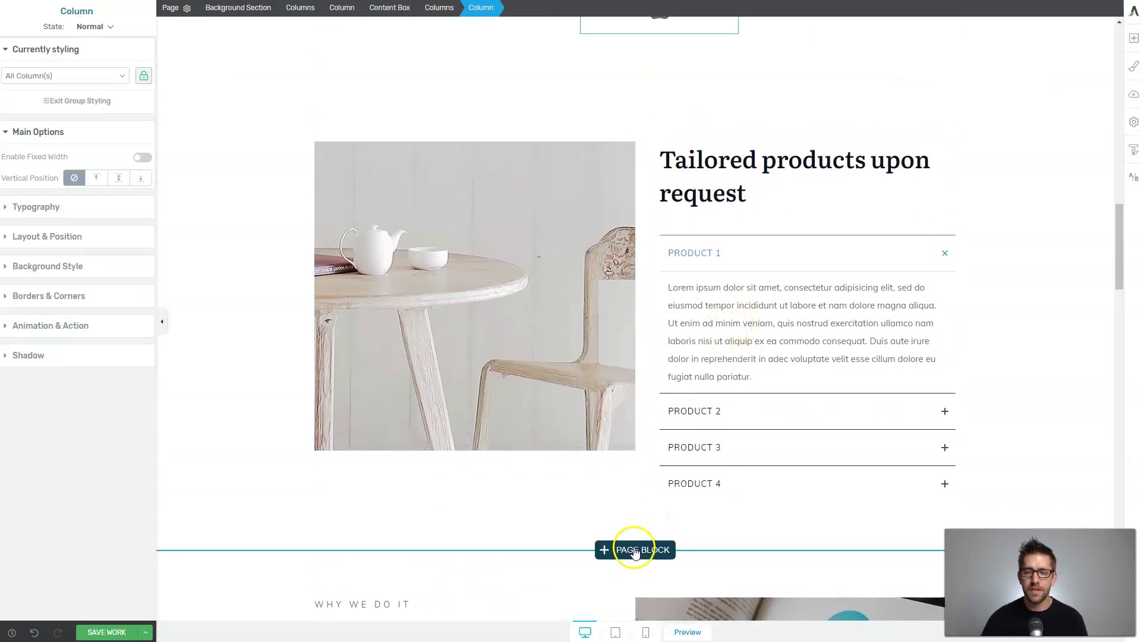
left_click(628, 553)
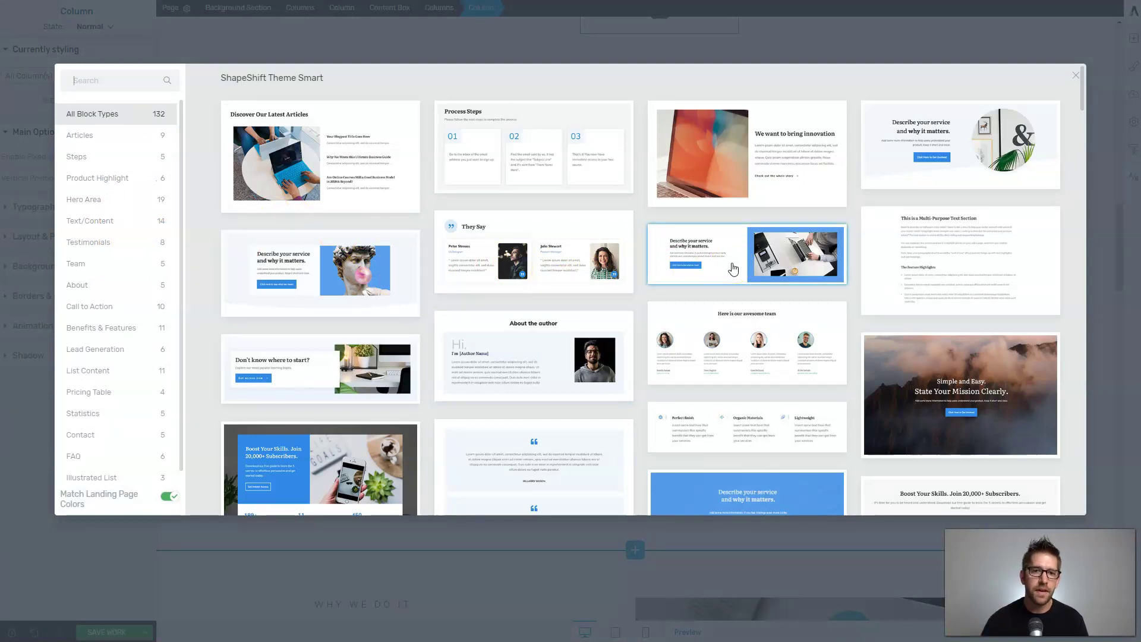
scroll(733, 269, "down", 3)
left_click(748, 269)
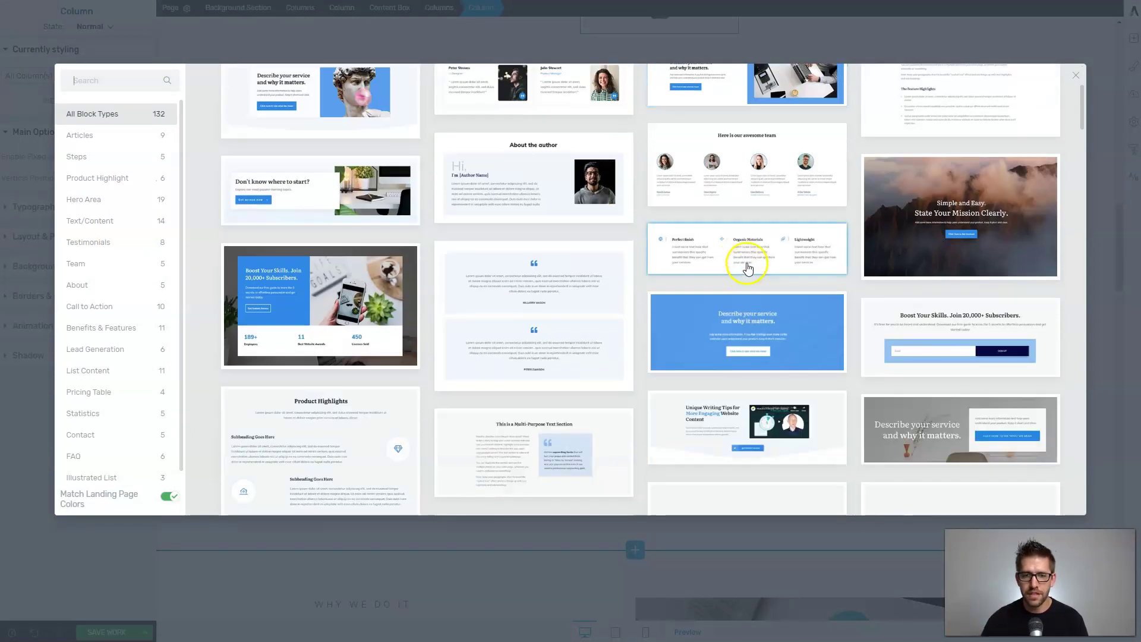
scroll(747, 269, "down", 4)
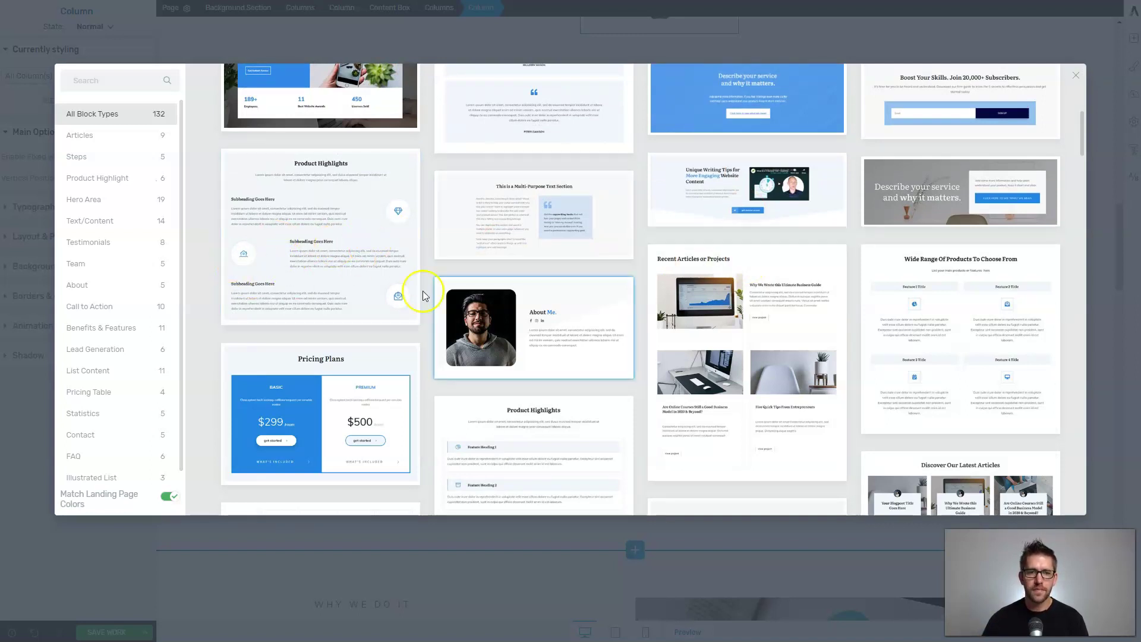
left_click(329, 231)
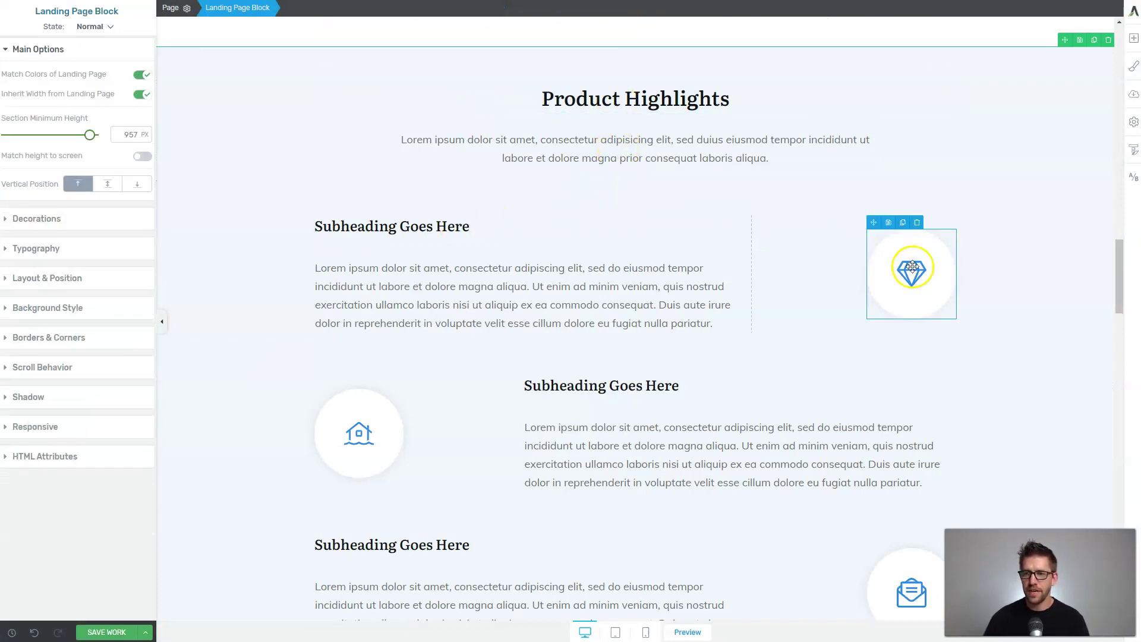
Drag a Countdown element, found by searching 'coun', above the first Product Highlights paragraph.
scroll(949, 280, "down", 7)
scroll(935, 311, "up", 9)
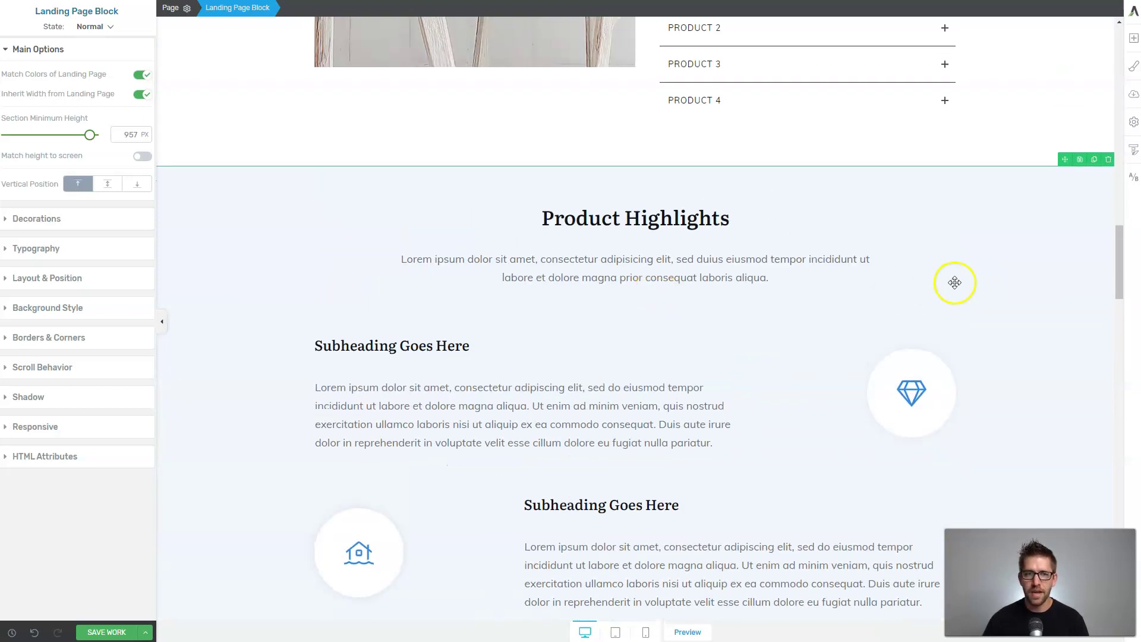
scroll(955, 280, "down", 3)
scroll(1010, 265, "up", 1)
scroll(1003, 267, "up", 2)
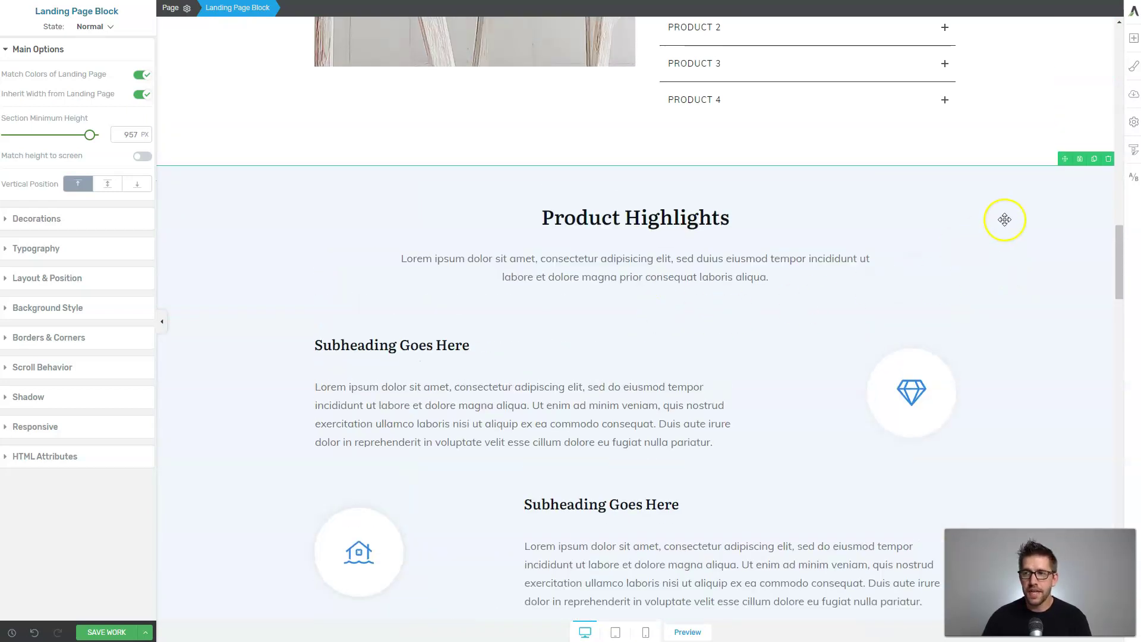
left_click(480, 406)
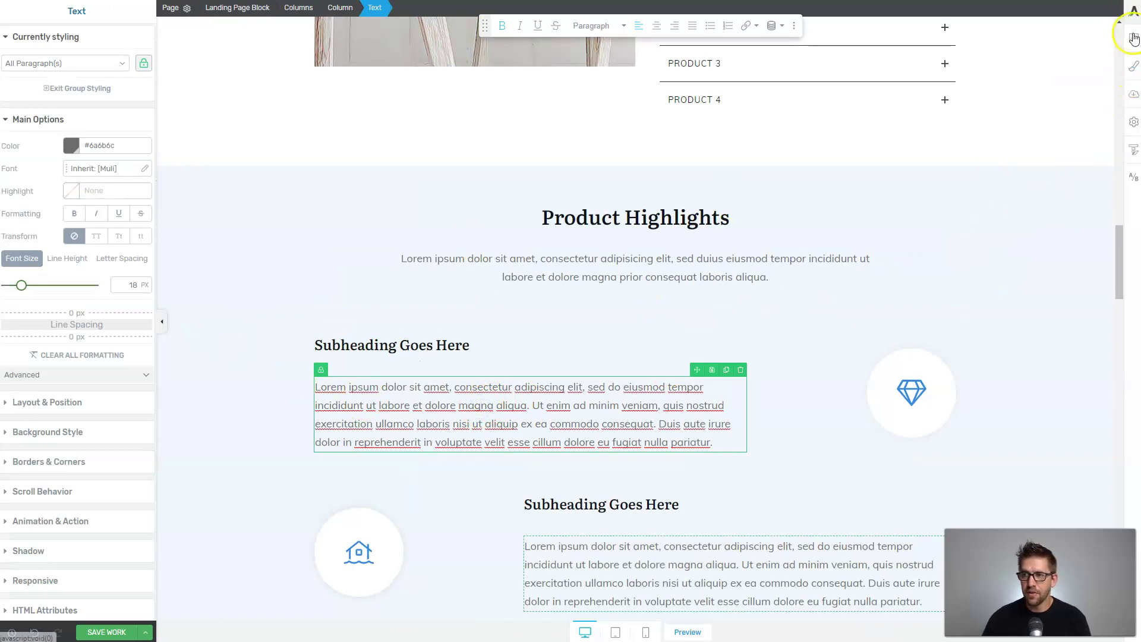
type("coun")
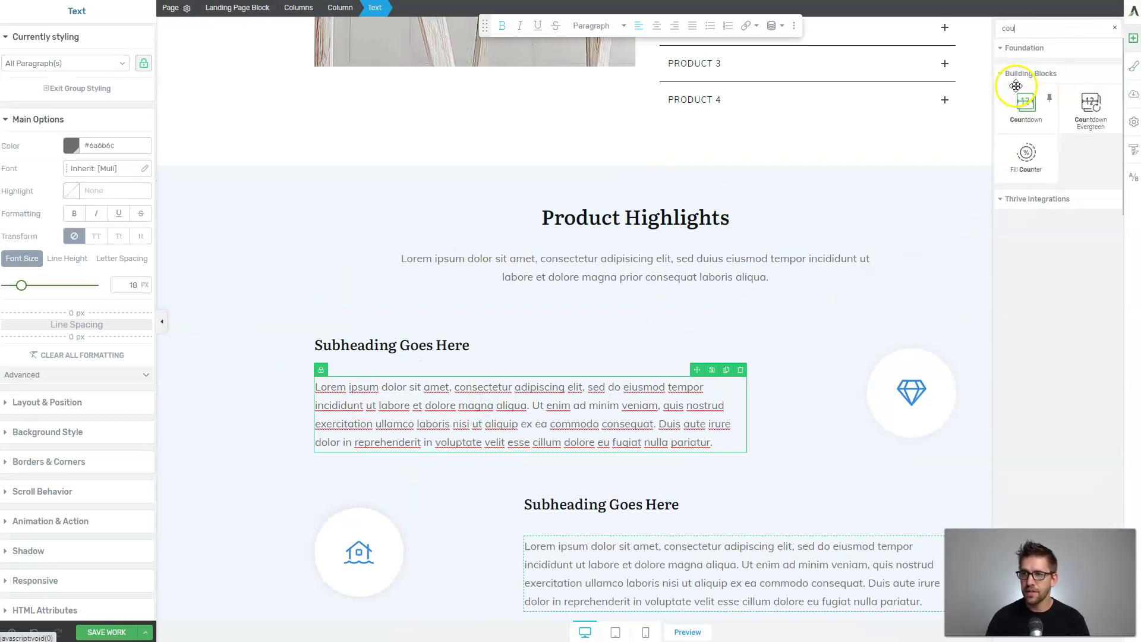
left_click_drag(1017, 88, 478, 390)
left_click(416, 412)
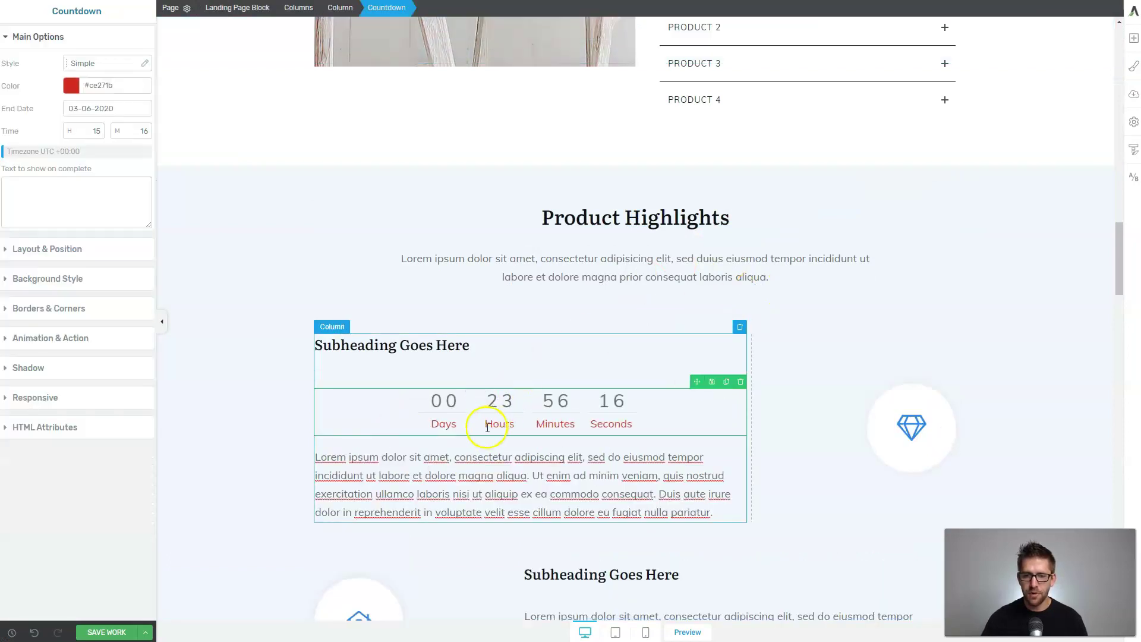
left_click(488, 426)
left_click(435, 424)
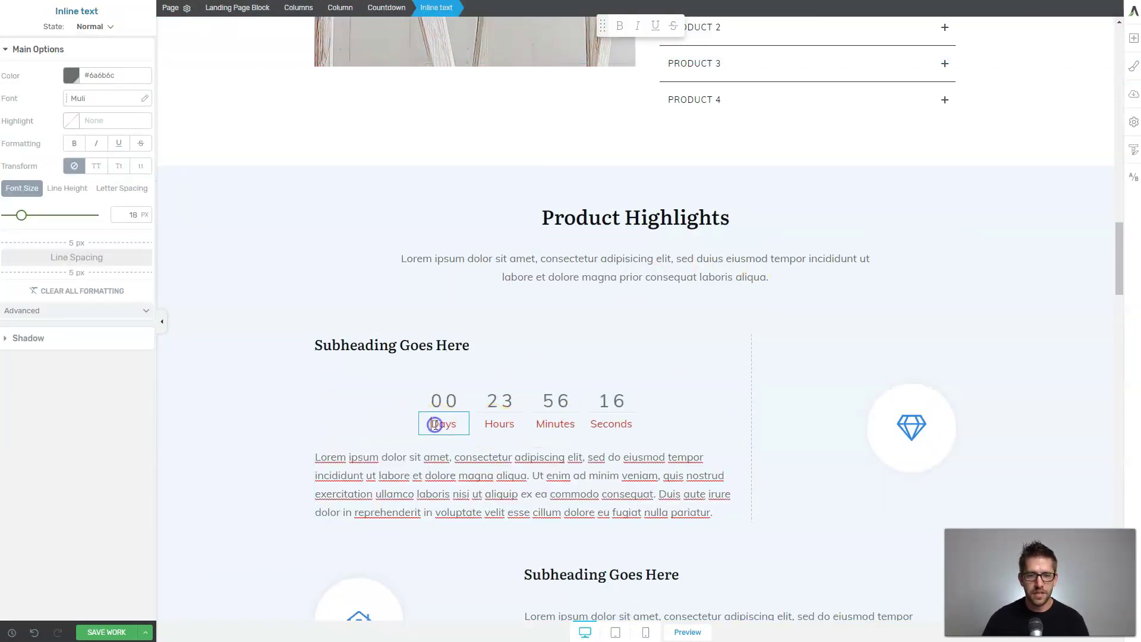
Recolour the countdown with the template's blue Main Accent colour.
left_click(394, 16)
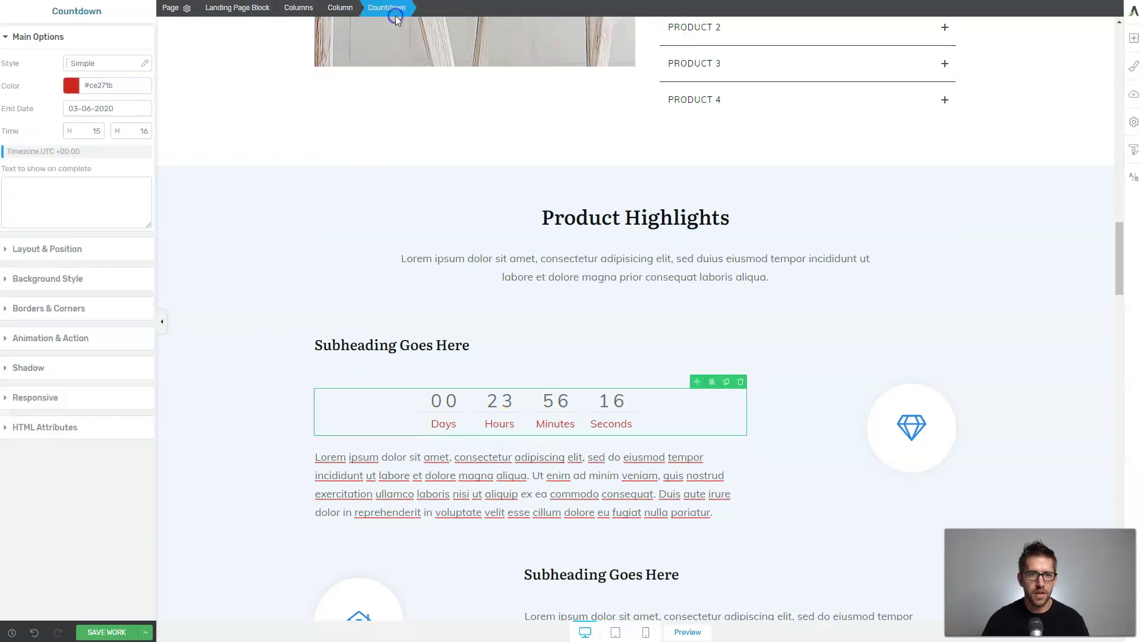
left_click(442, 407)
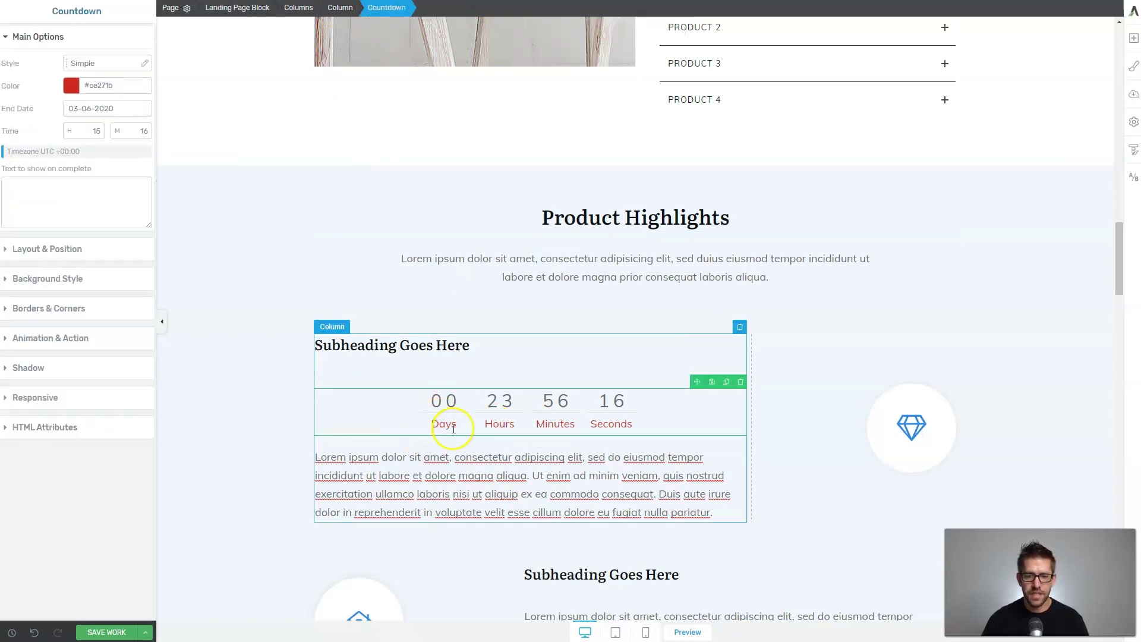
left_click(71, 86)
left_click(12, 306)
left_click(132, 370)
left_click(635, 359)
Select the first subheading, then the whole Product Highlights section.
left_click(819, 438)
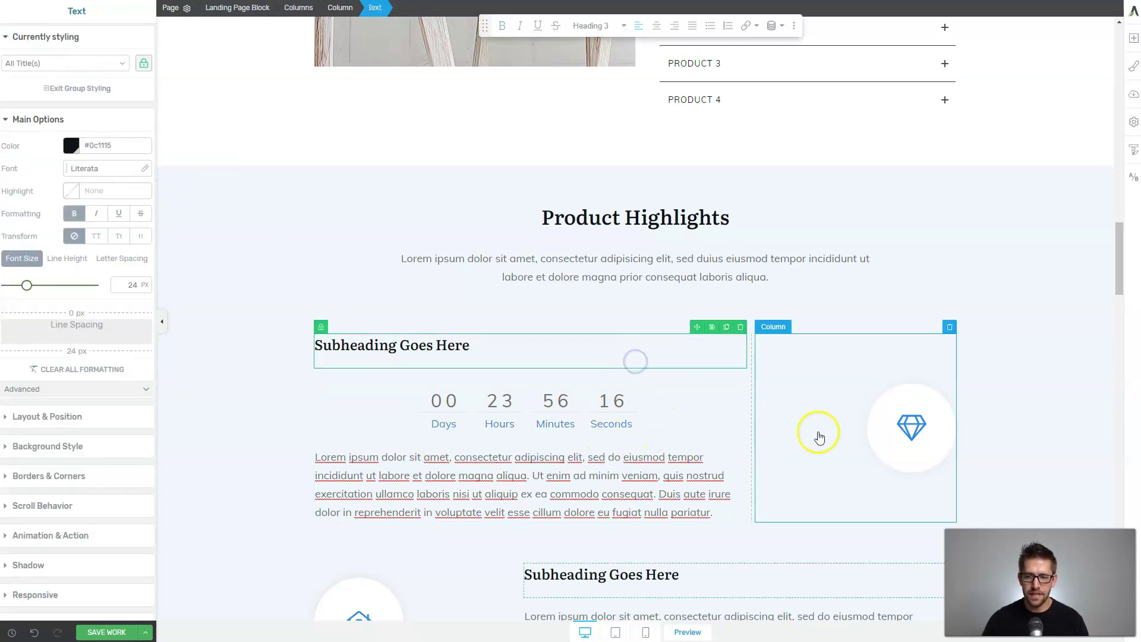
scroll(800, 416, "down", 2)
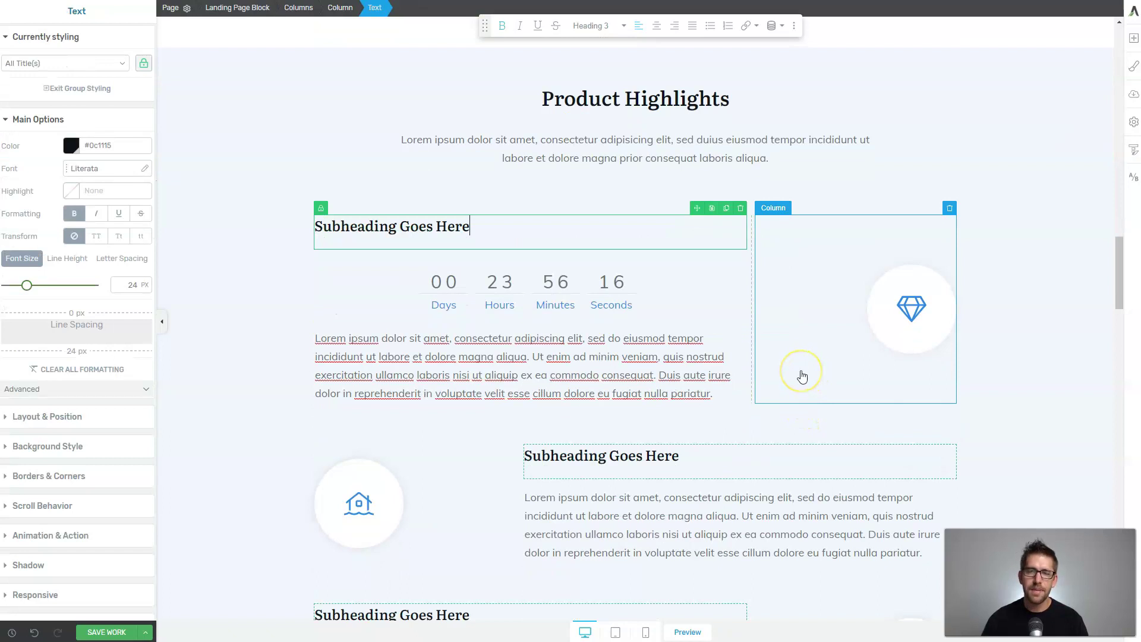
scroll(802, 376, "up", 10)
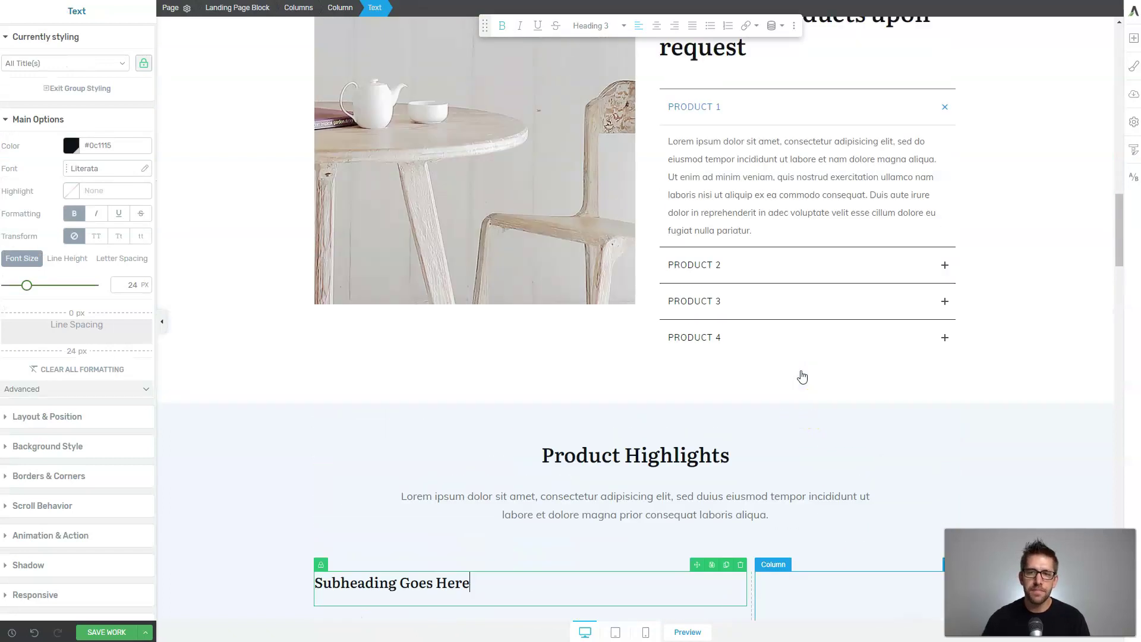
scroll(801, 370, "up", 8)
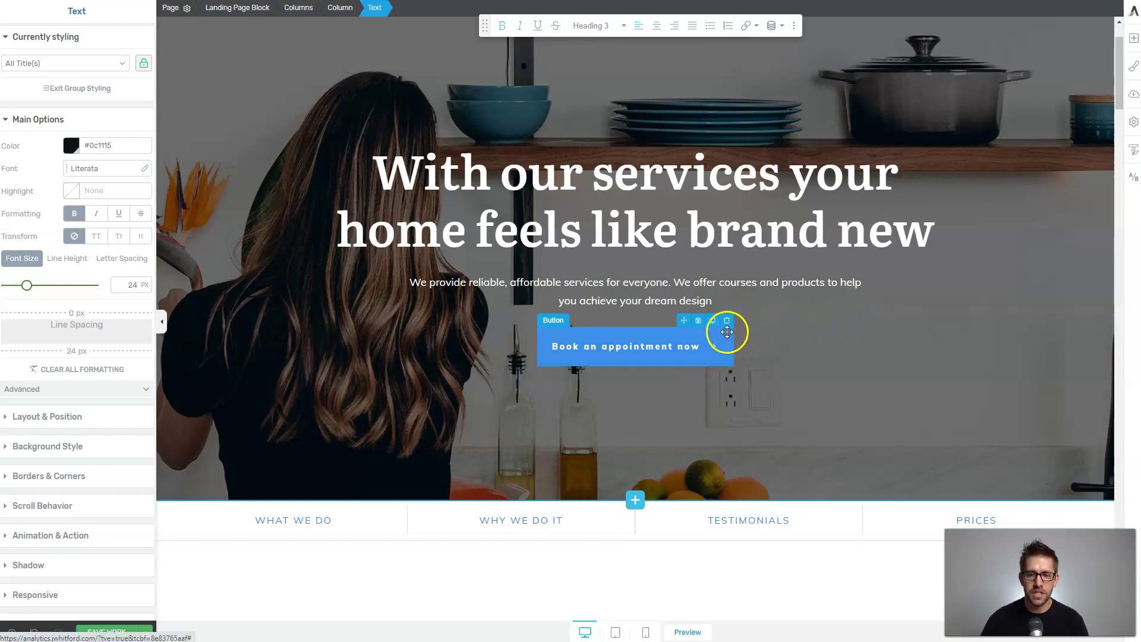
scroll(727, 332, "down", 3)
scroll(544, 359, "down", 4)
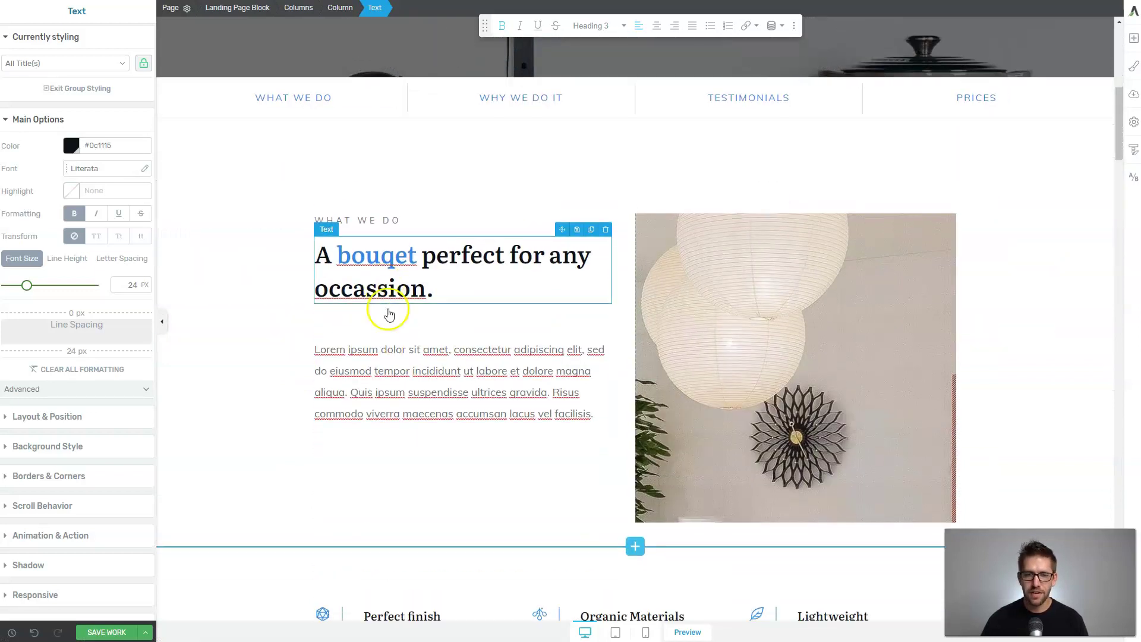
scroll(624, 287, "down", 10)
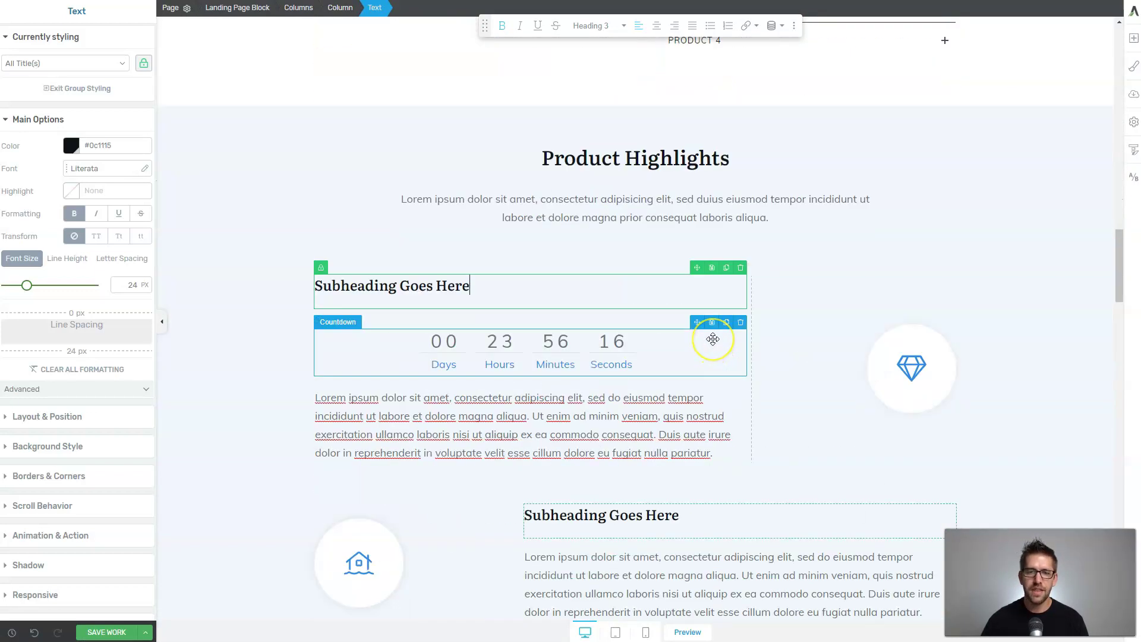
left_click(1055, 211)
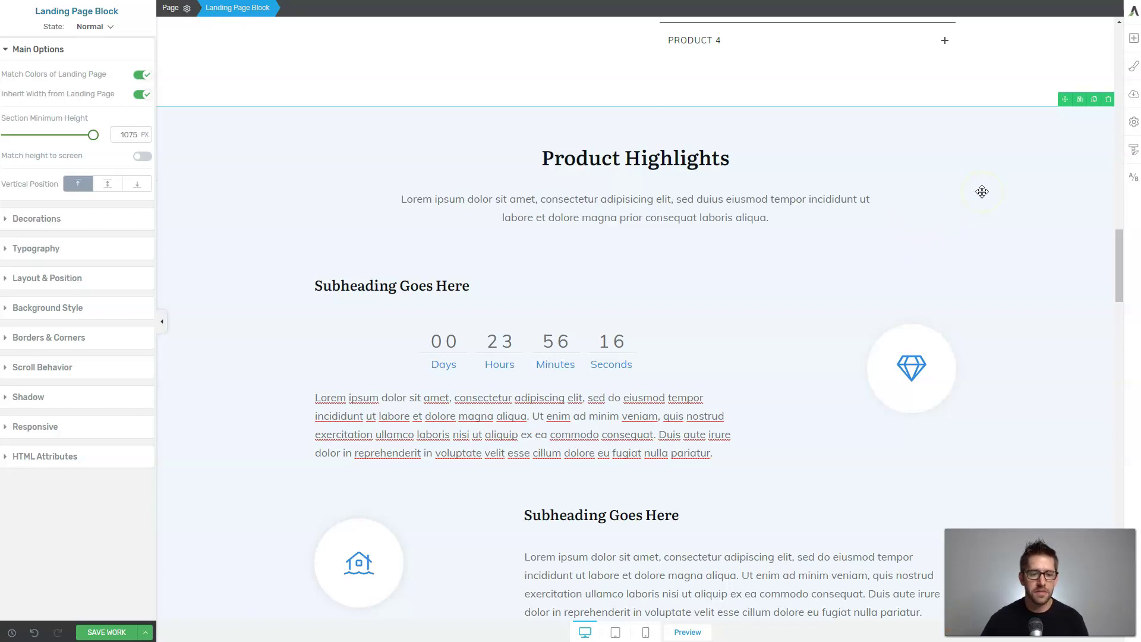
Save the page and switch the template colours to the orange Pallete 01.
key("ctrl+s")
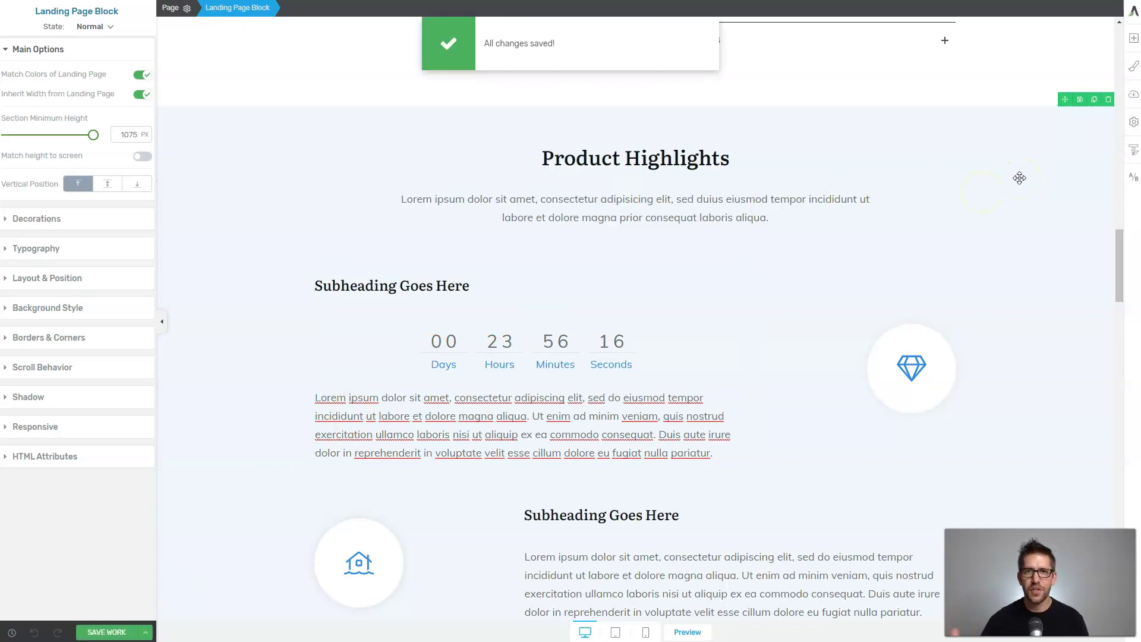
left_click(1134, 70)
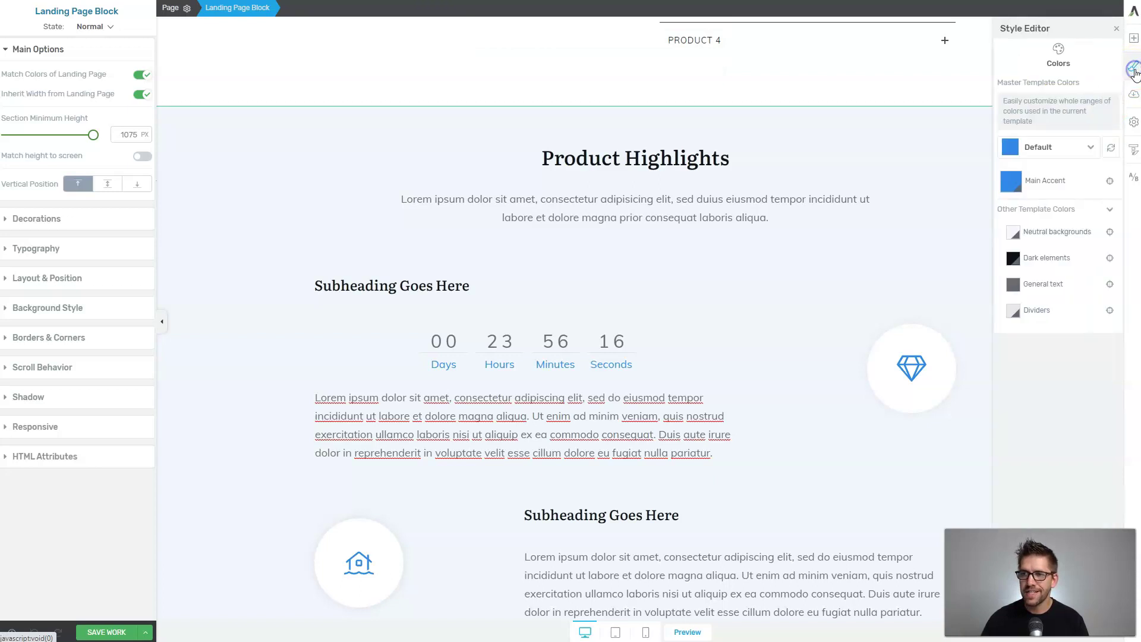
left_click(1082, 147)
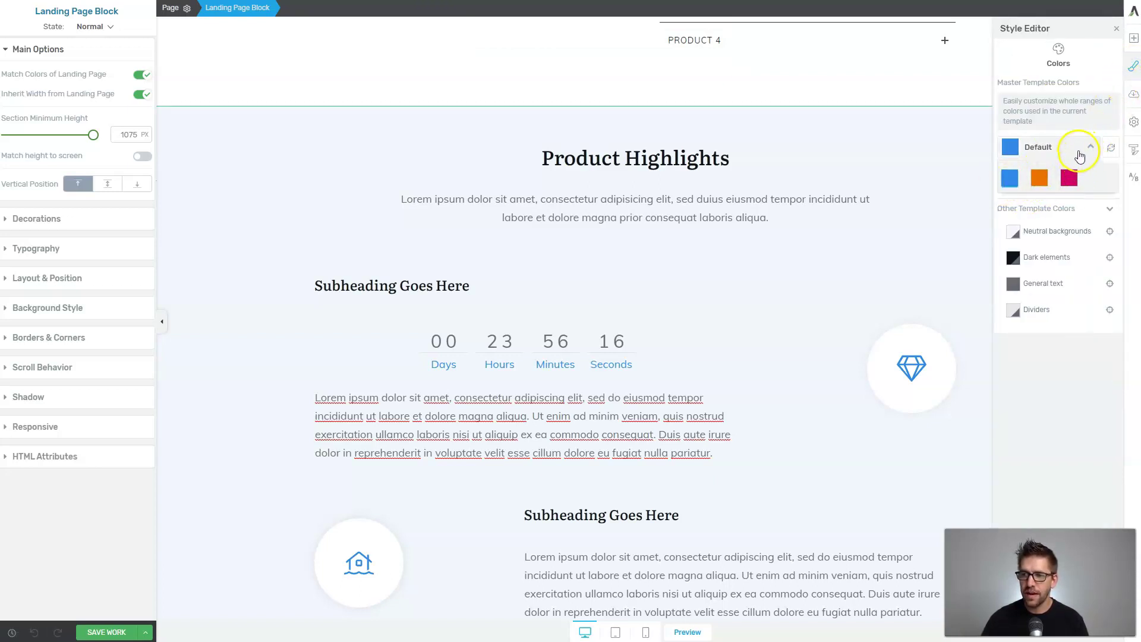
left_click(1038, 179)
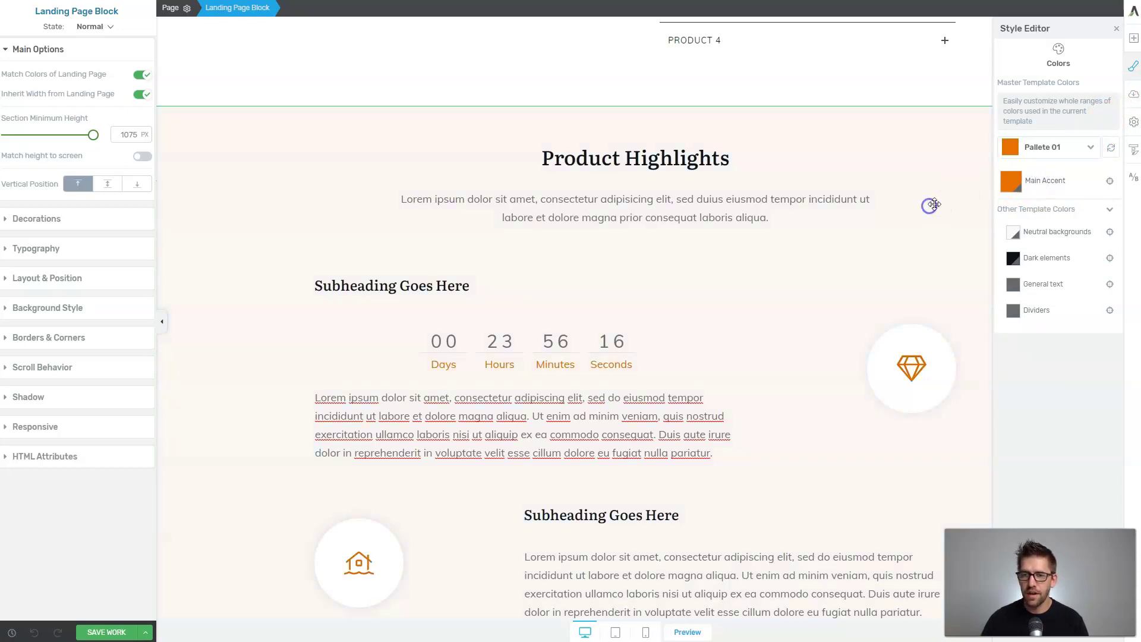
left_click(1134, 66)
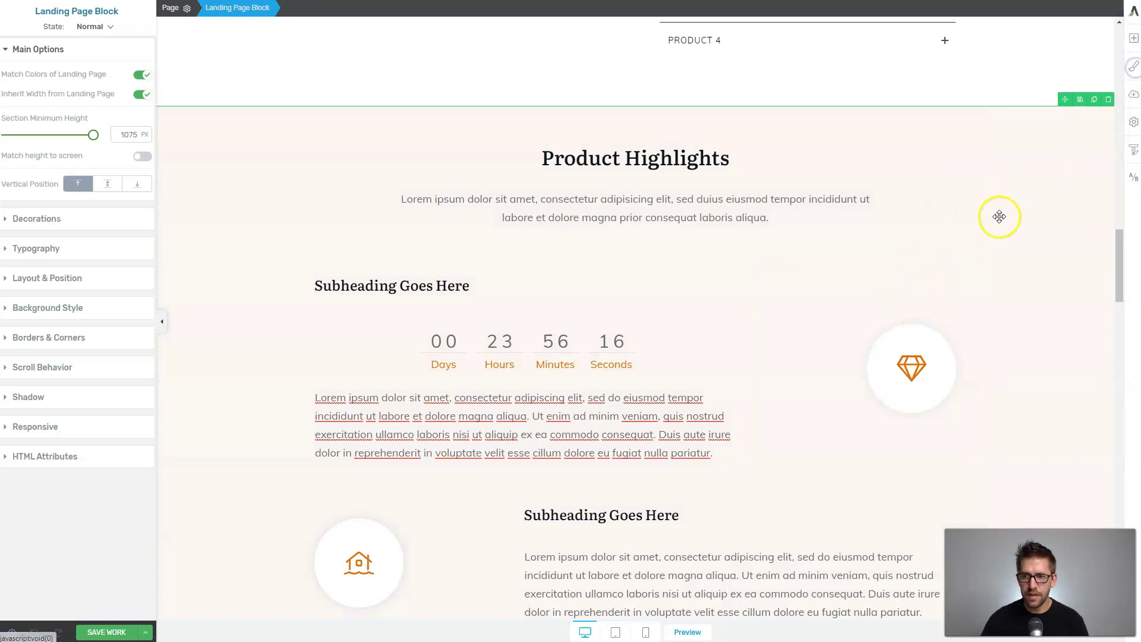
Scroll back up to the hero headline and booking button at the top.
scroll(999, 216, "down", 4)
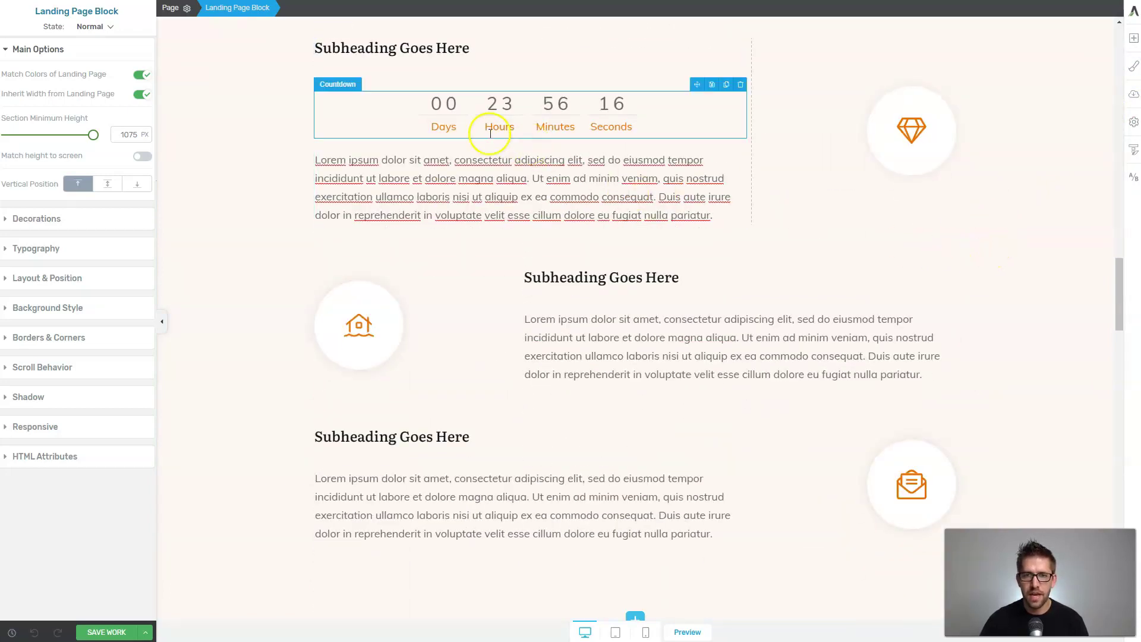
scroll(492, 134, "up", 7)
scroll(517, 166, "up", 15)
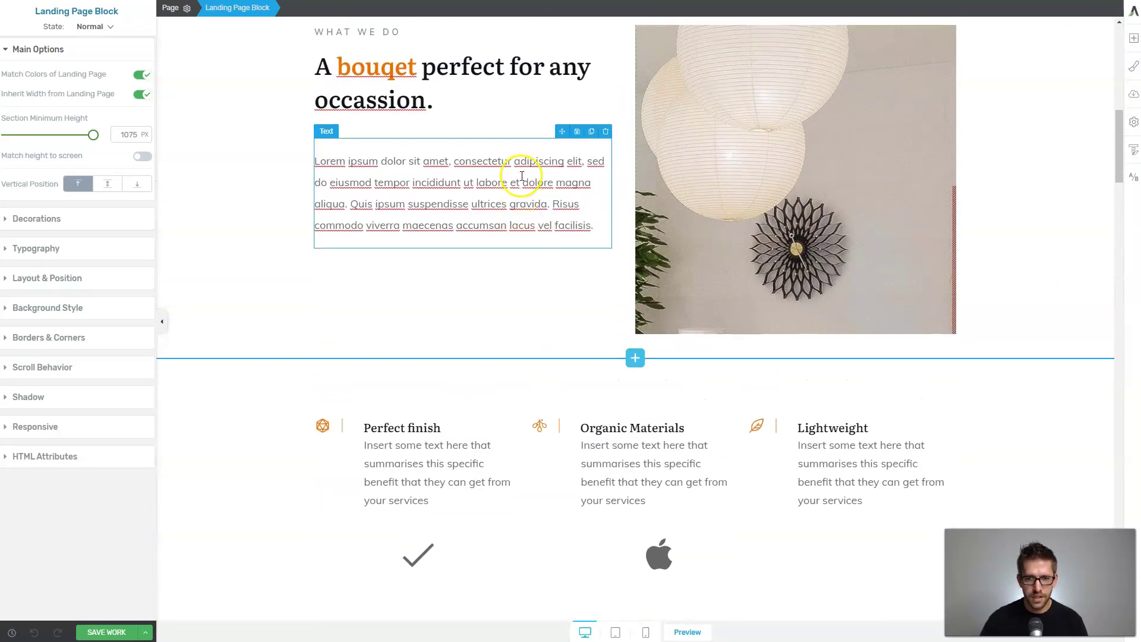
scroll(529, 186, "up", 2)
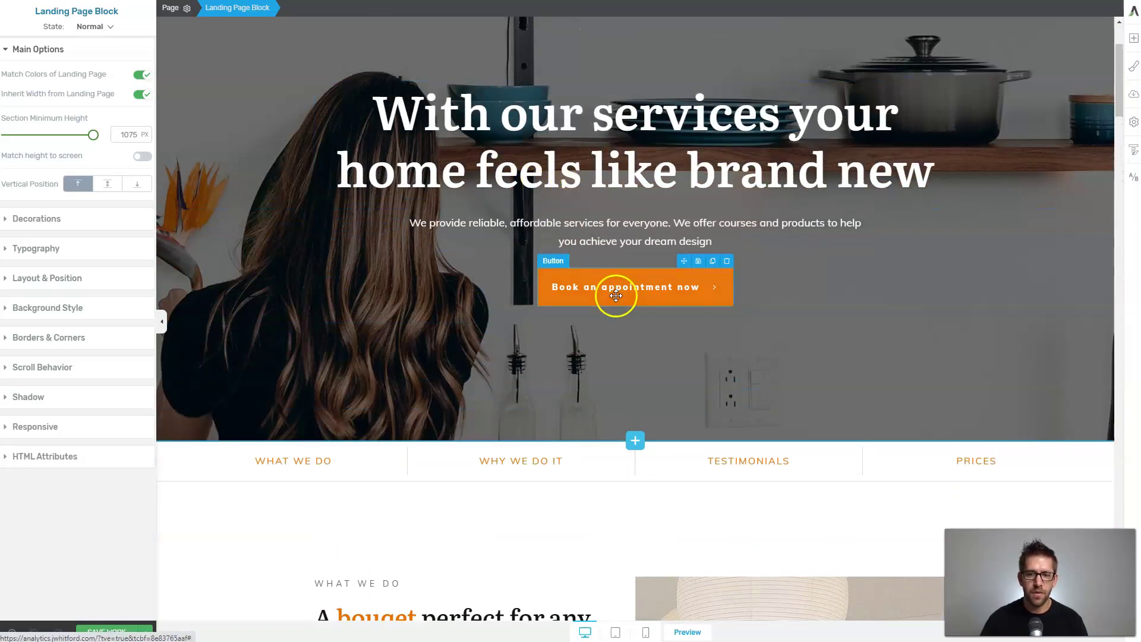
Shift the Pallete 01 Main Accent hue from orange to bright green in the Style Editor.
left_click(1133, 67)
left_click(1012, 149)
left_click(1038, 179)
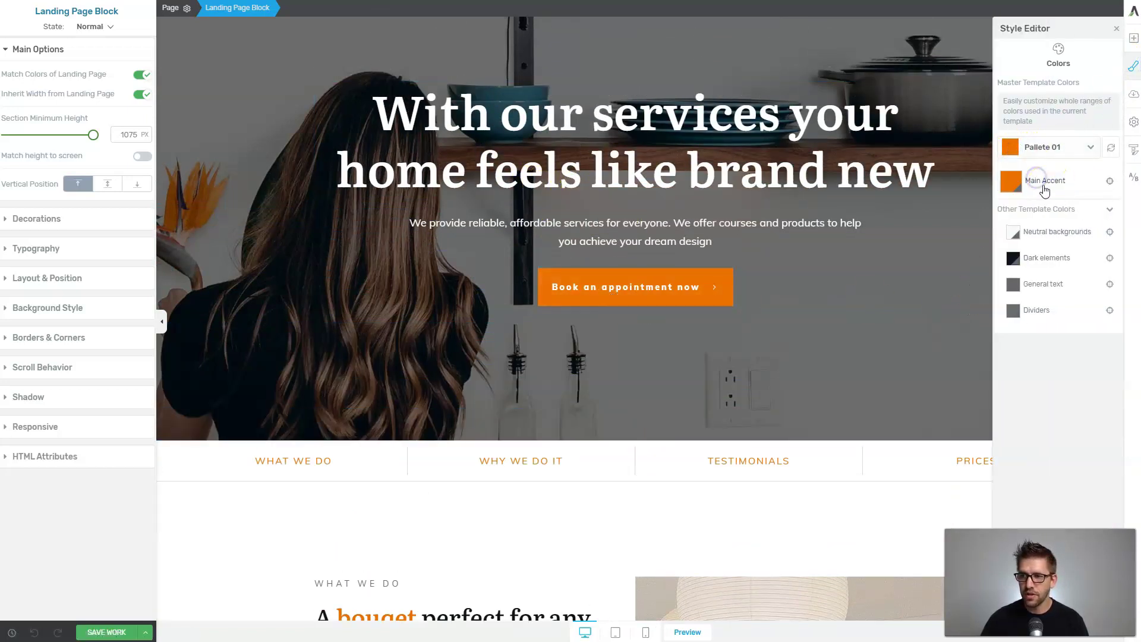
left_click(1011, 183)
left_click_drag(886, 271, 913, 272)
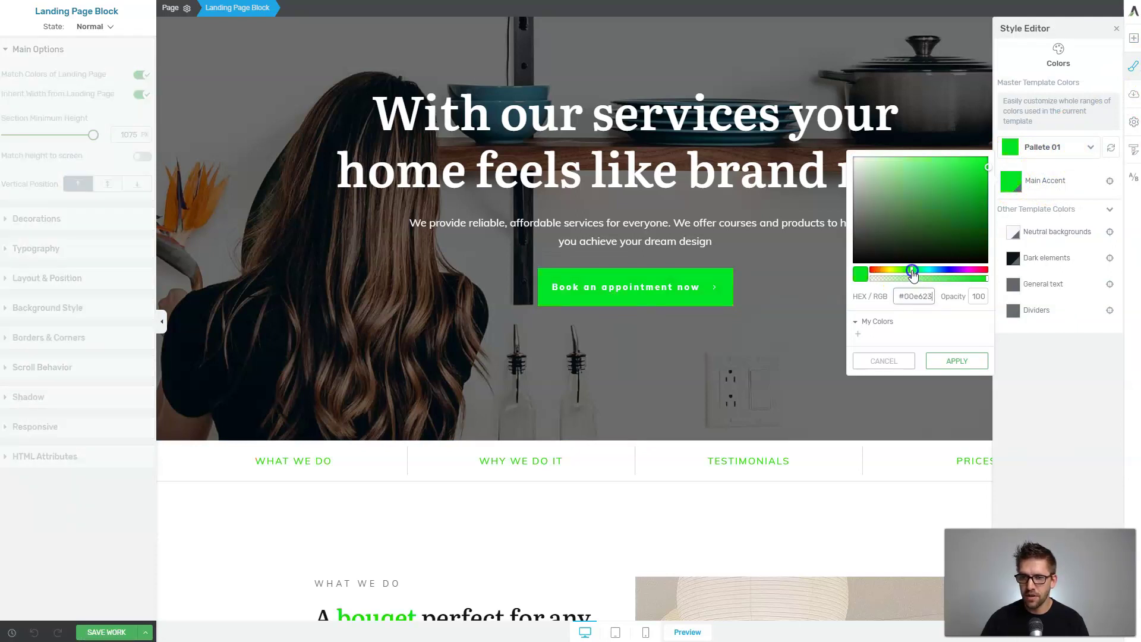
left_click(765, 204)
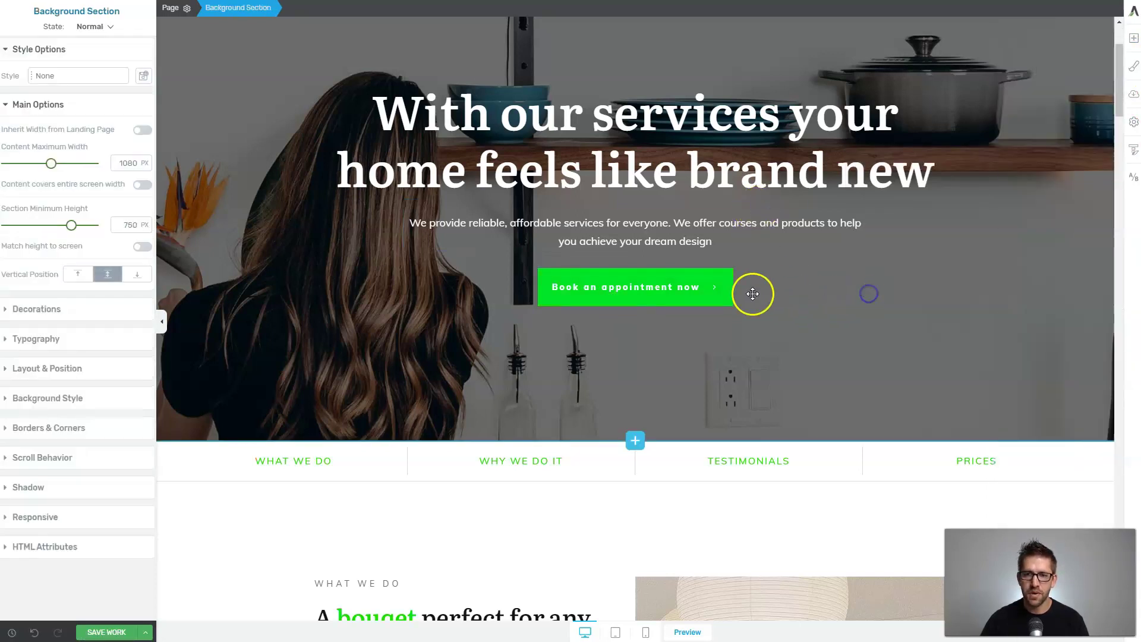
scroll(752, 294, "down", 14)
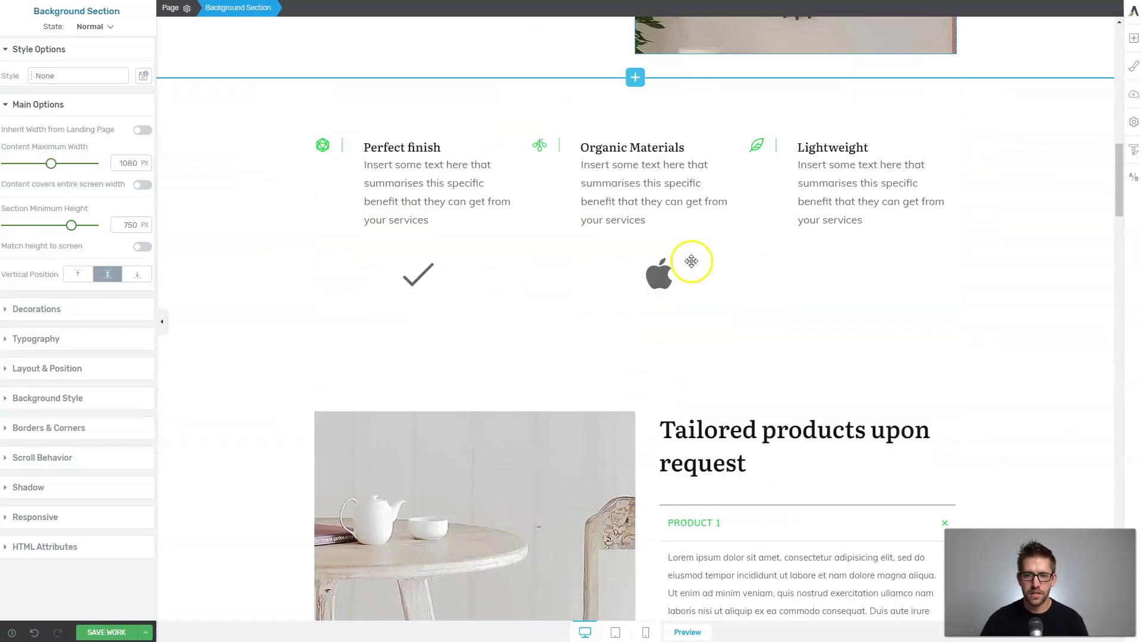
scroll(811, 226, "down", 12)
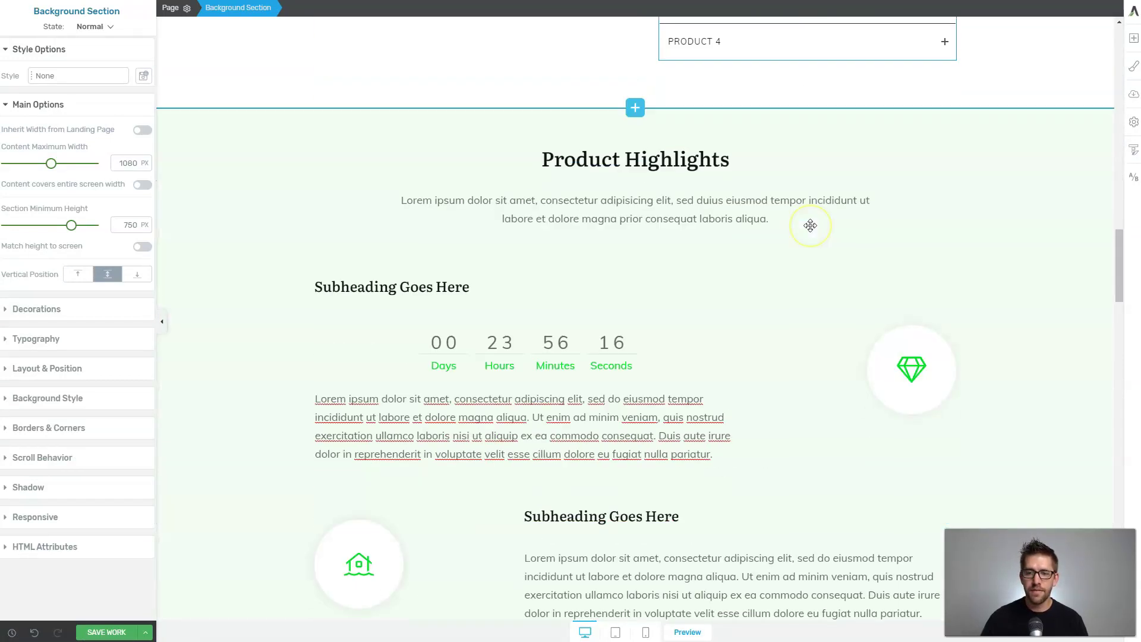
Select the Product Highlights diamond icon and open its #ffffff background colour picker.
left_click(603, 131)
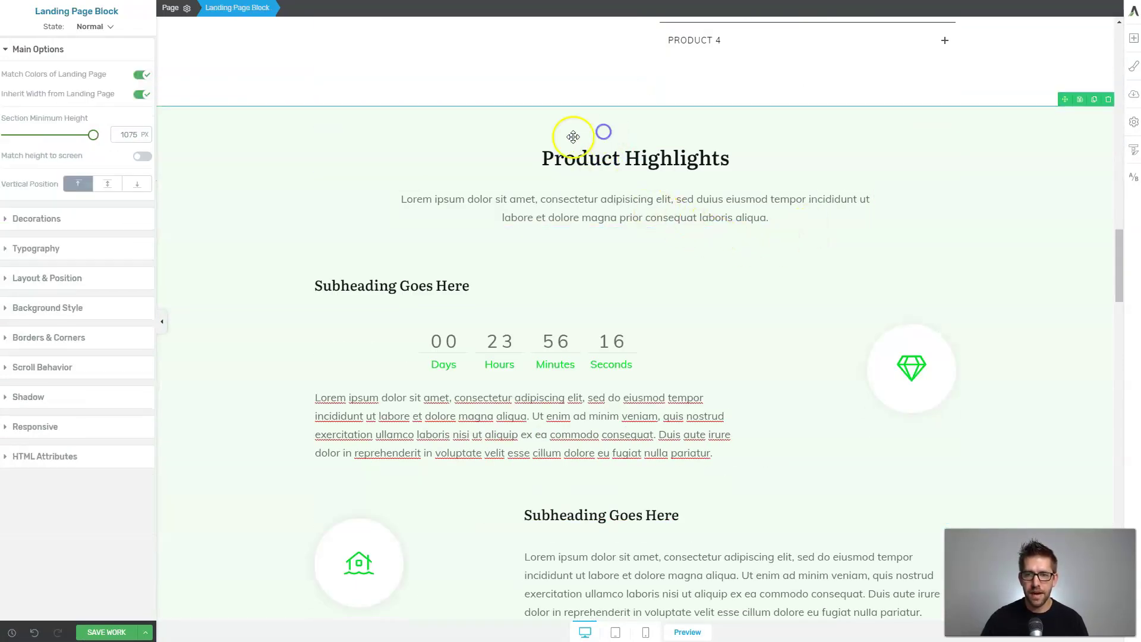
left_click(914, 368)
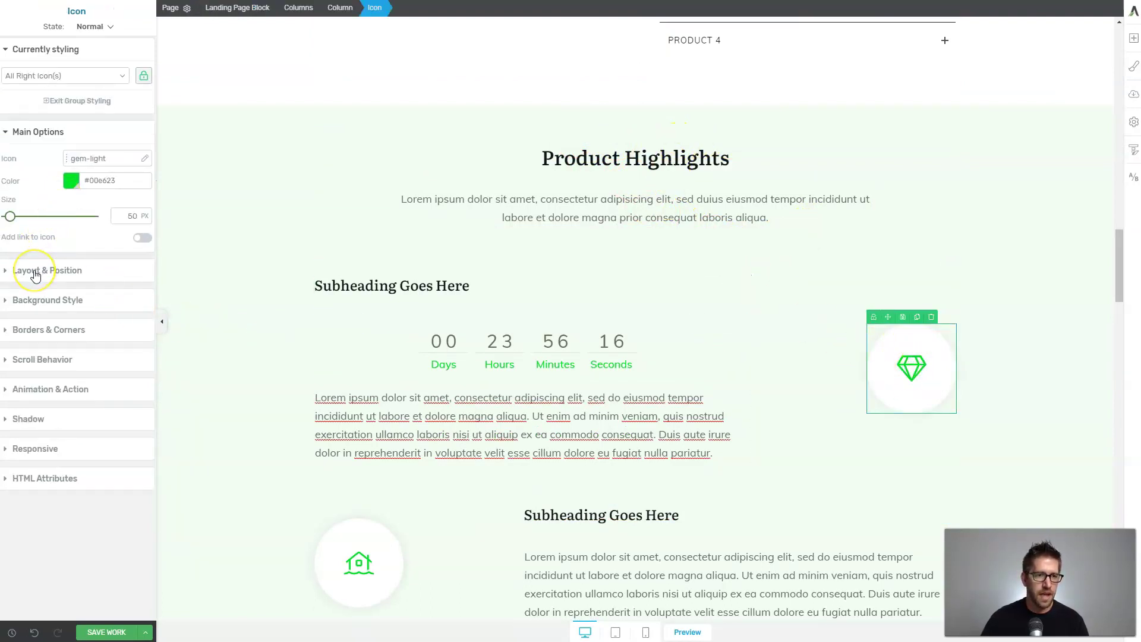
left_click(31, 300)
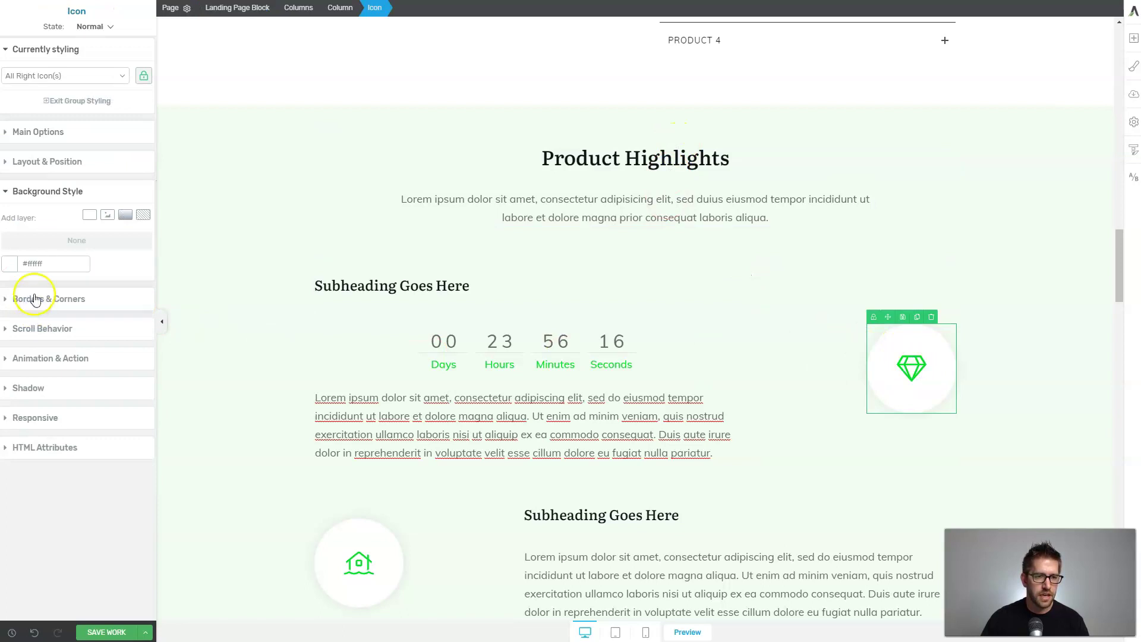
left_click(10, 263)
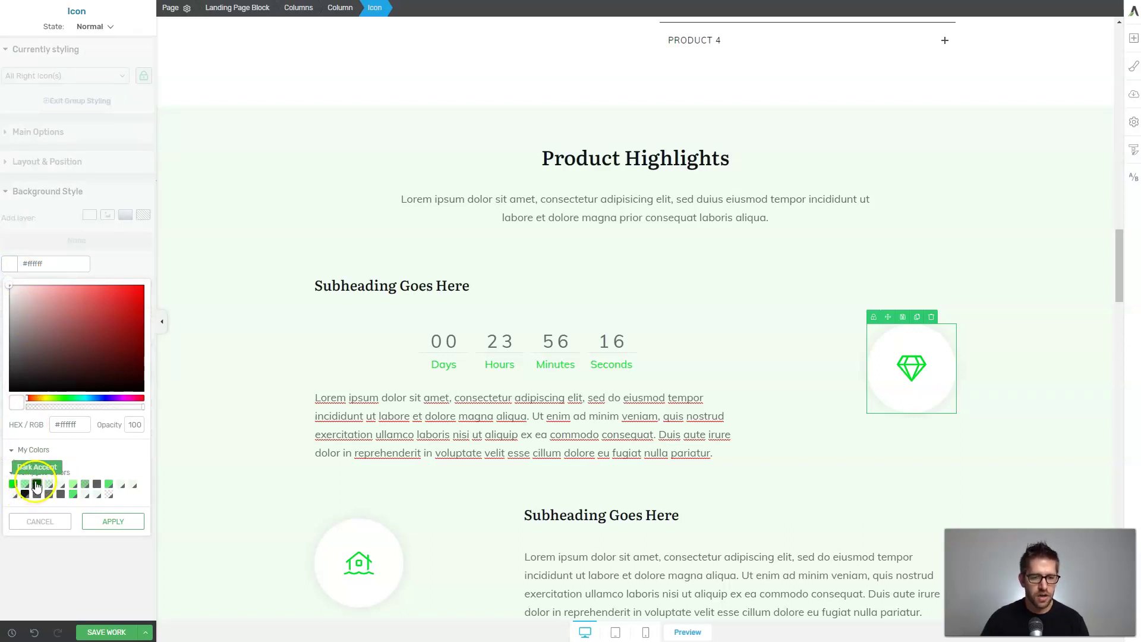
Apply Pallete 02 in the Style Editor so the green accents turn pink.
left_click(408, 304)
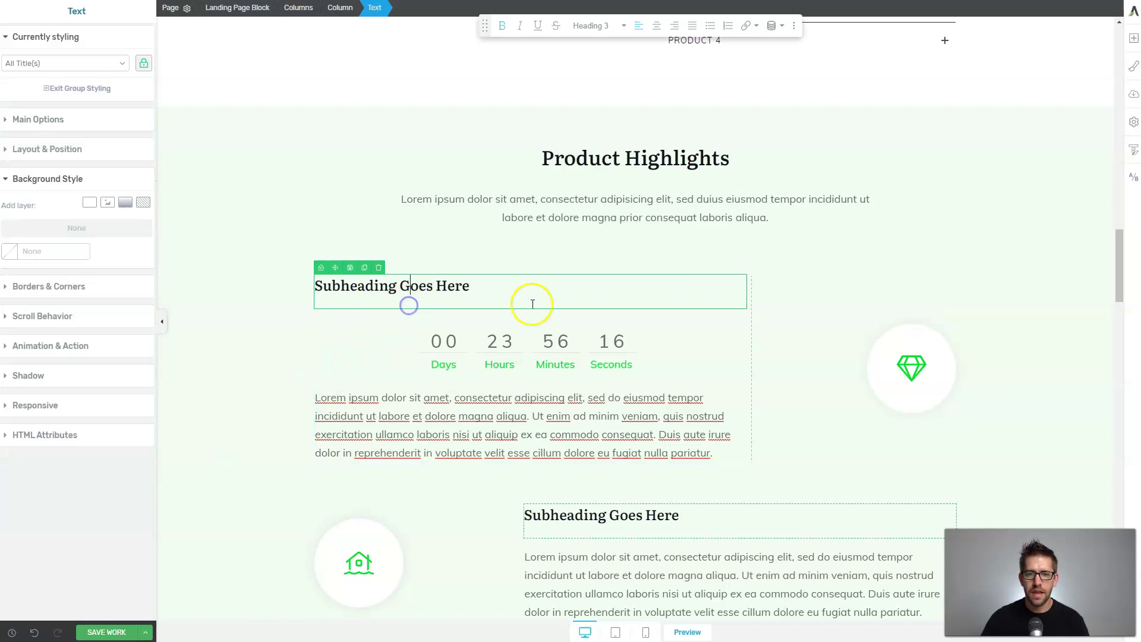
scroll(610, 290, "down", 8)
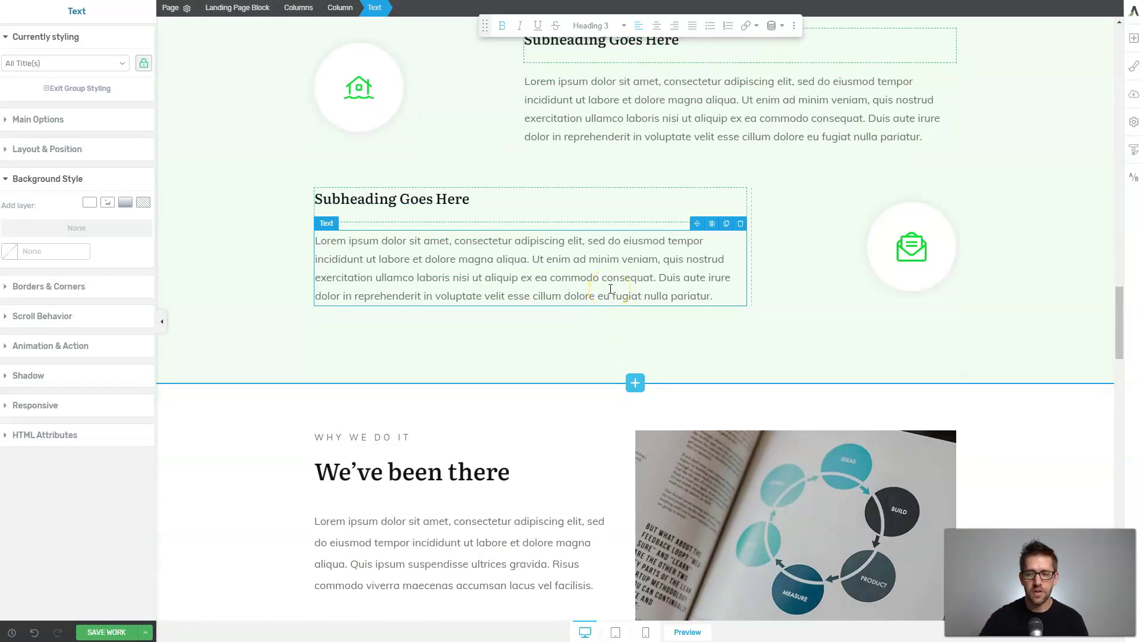
scroll(613, 291, "down", 4)
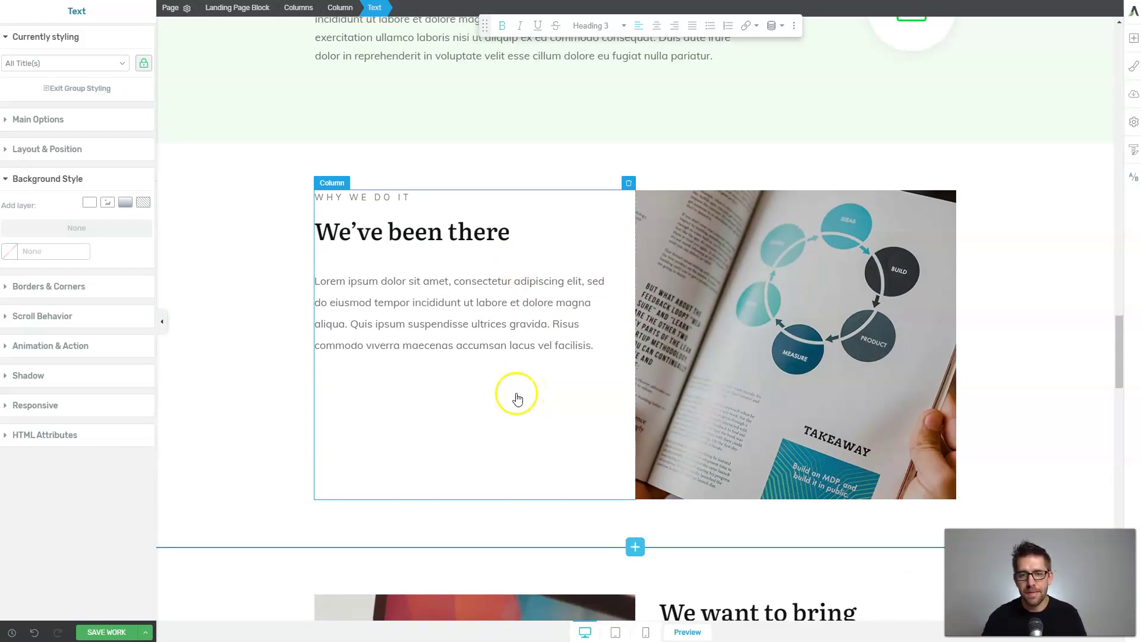
scroll(514, 394, "down", 5)
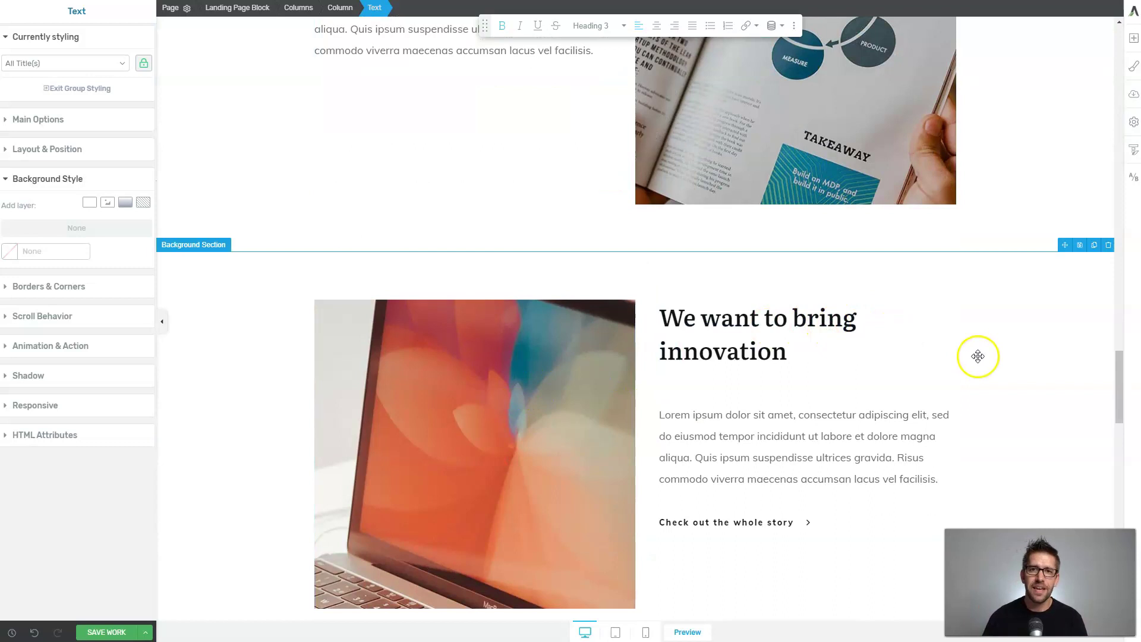
scroll(978, 356, "down", 7)
scroll(951, 321, "down", 4)
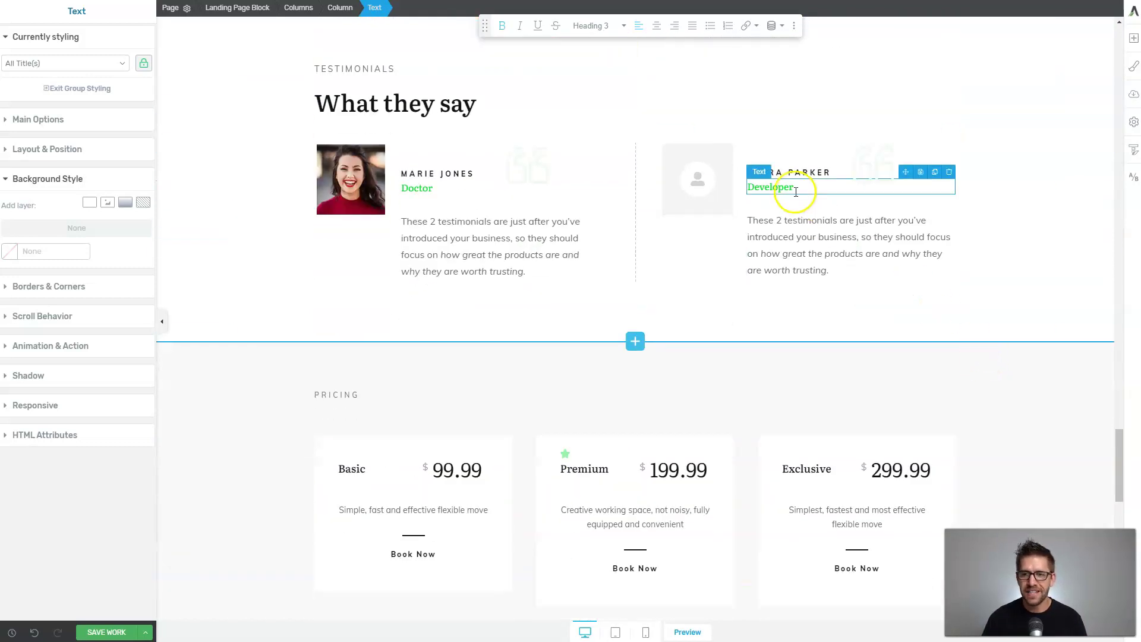
left_click(1134, 66)
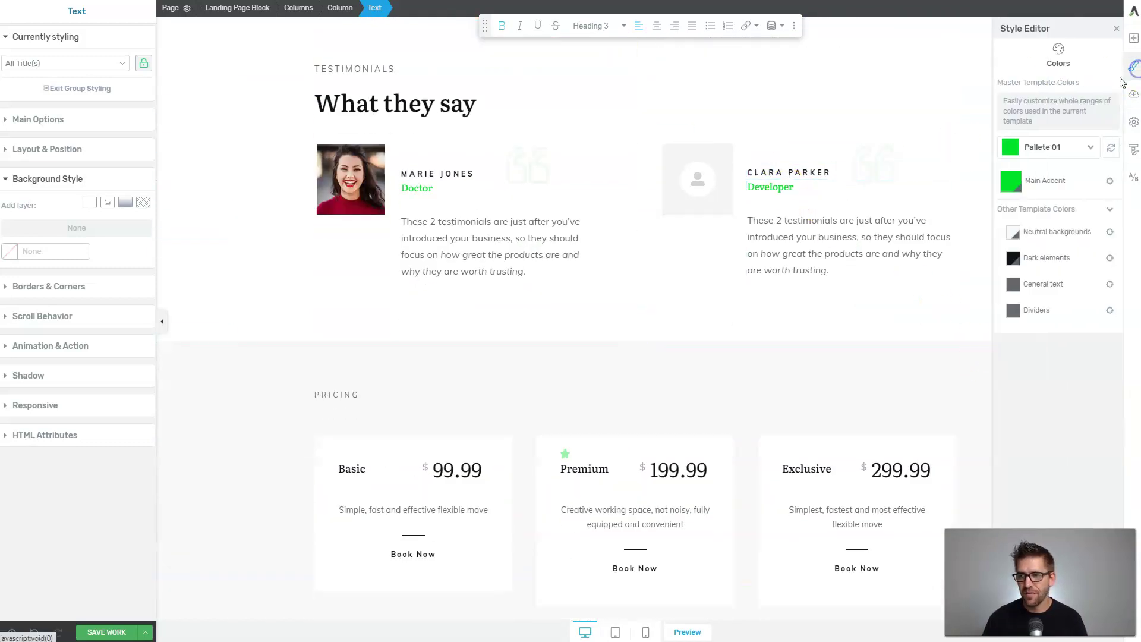
left_click(1063, 147)
left_click(1069, 176)
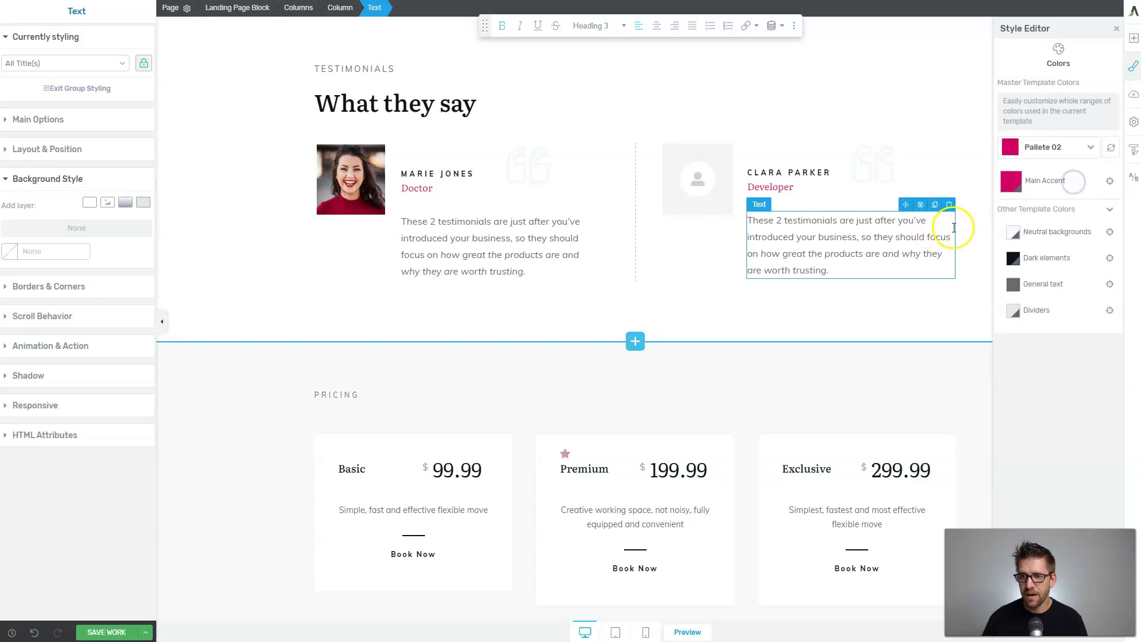
left_click(904, 303)
scroll(662, 344, "down", 5)
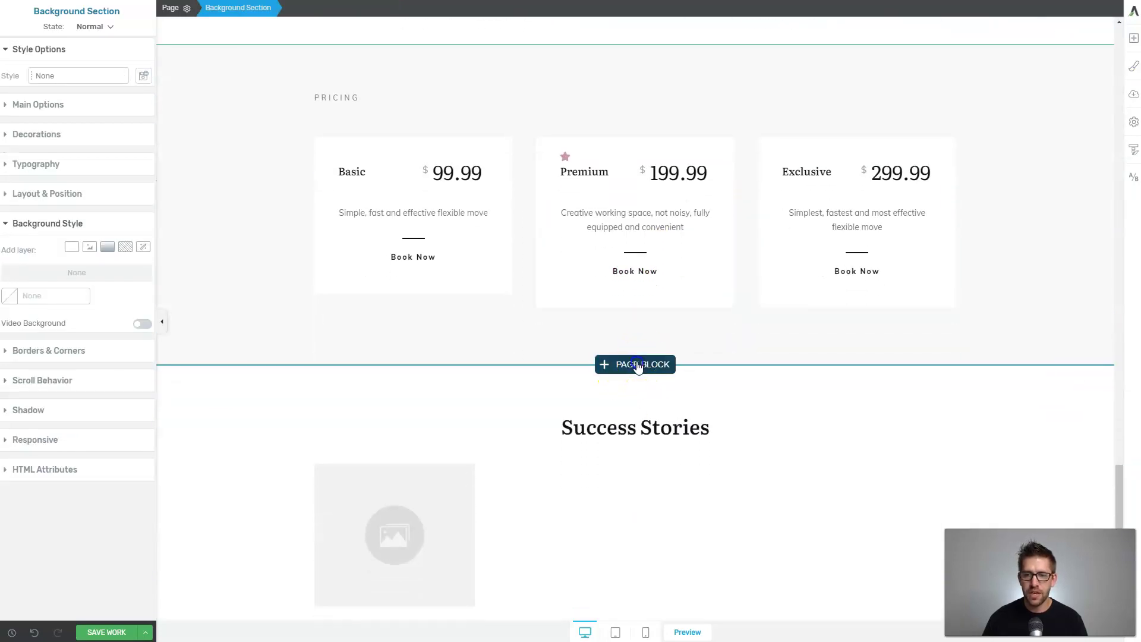
Insert the Pricing Plans block with Basic $299 and Premium $500 boxes from the Pricing Table blocks.
left_click(638, 365)
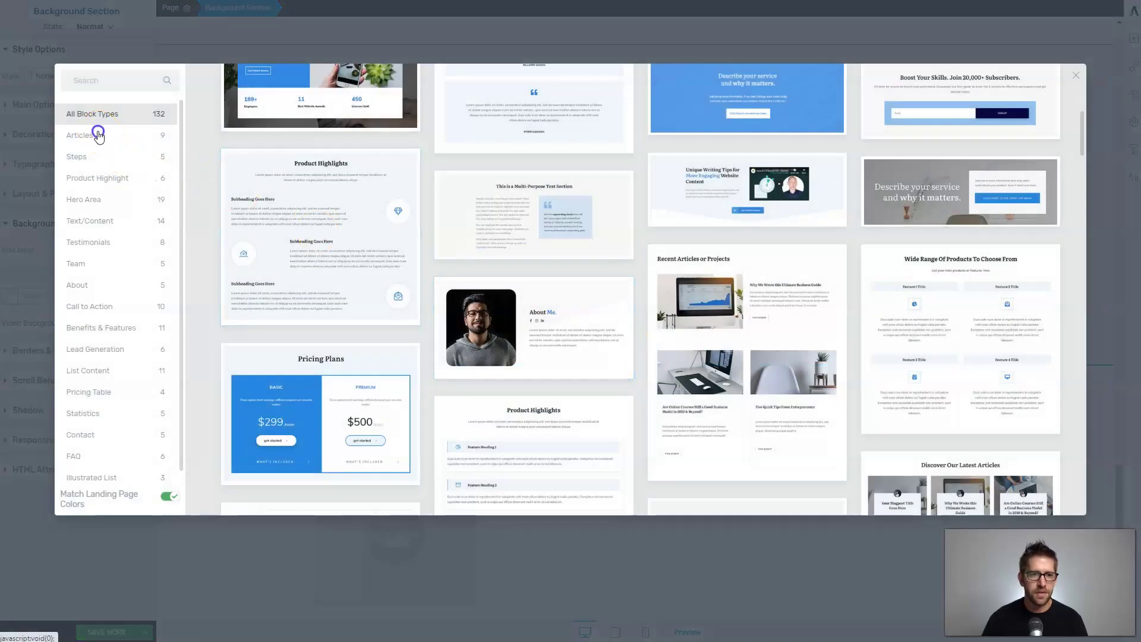
left_click(95, 137)
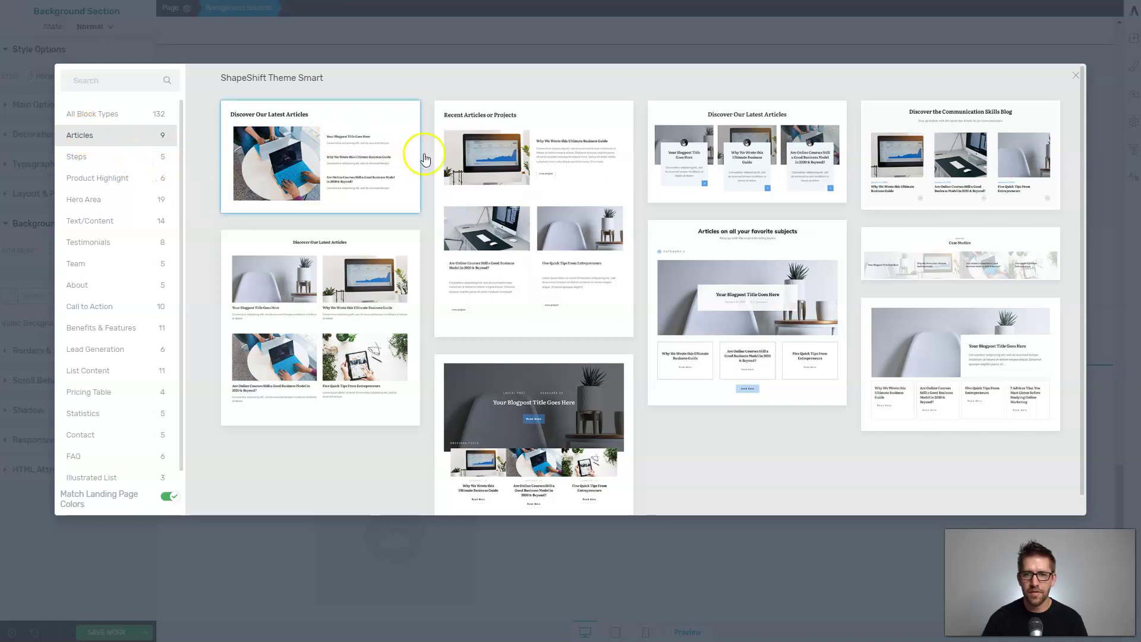
left_click(126, 200)
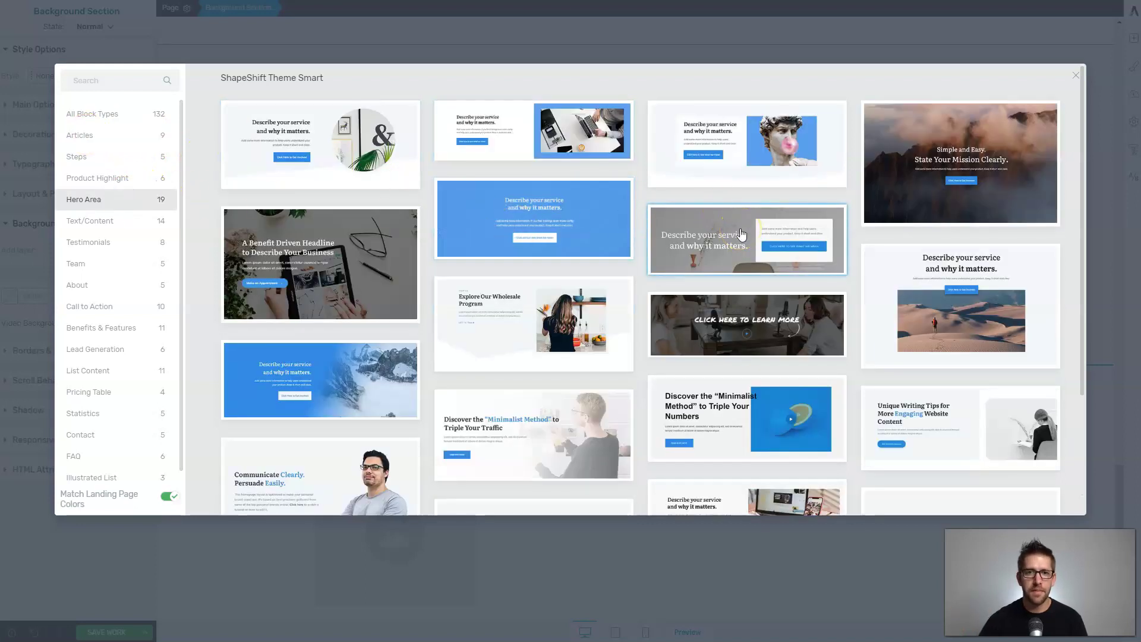
left_click(333, 290)
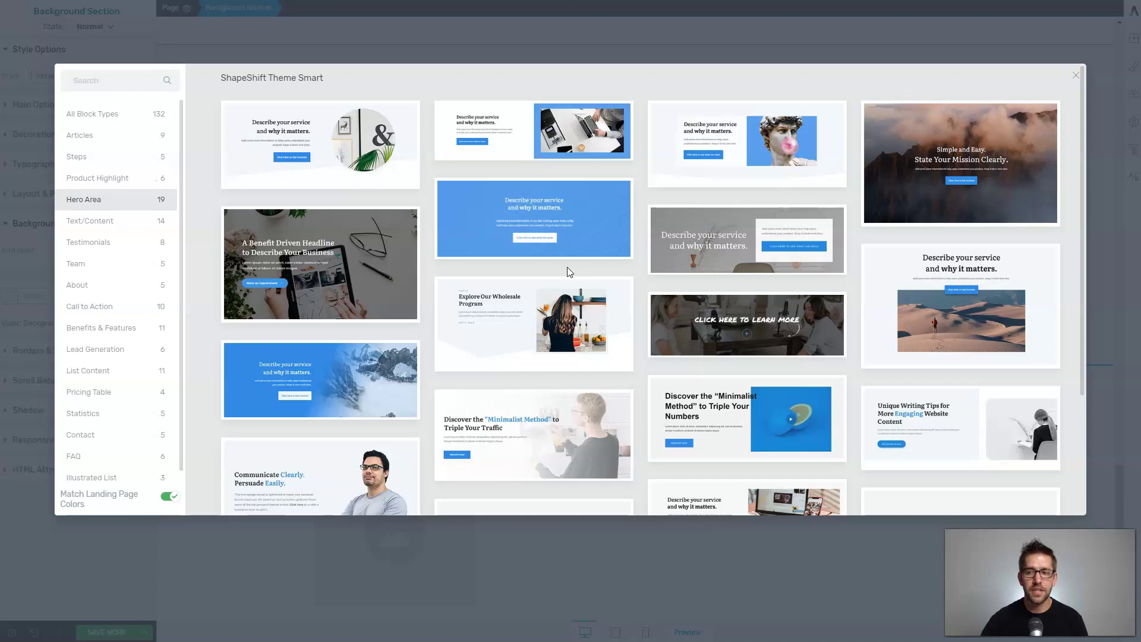
scroll(777, 247, "down", 3)
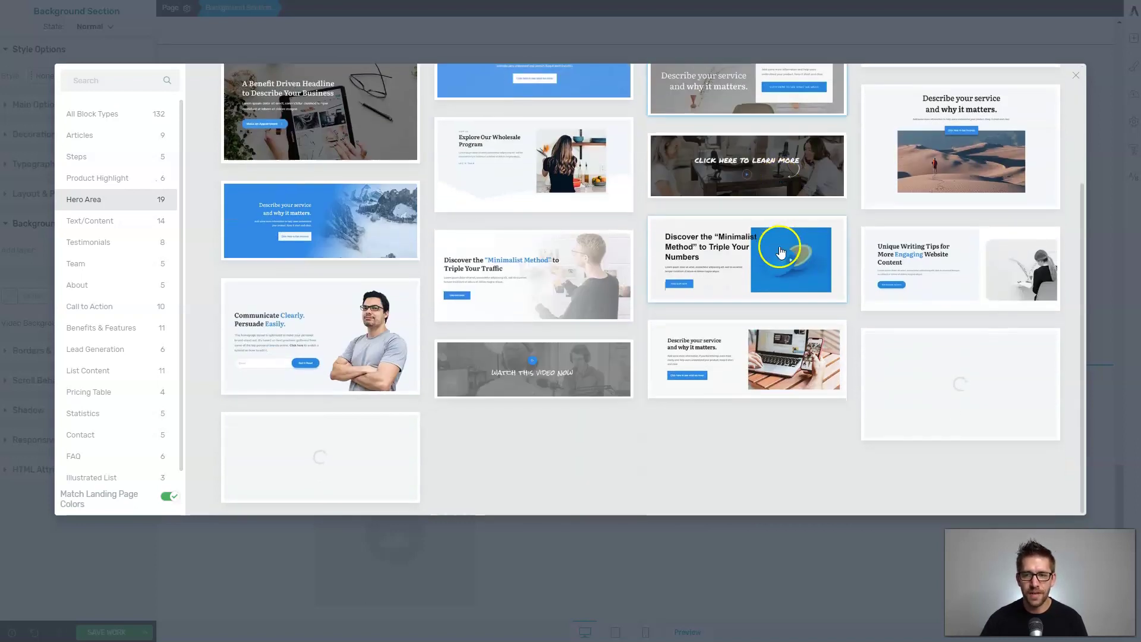
left_click(130, 351)
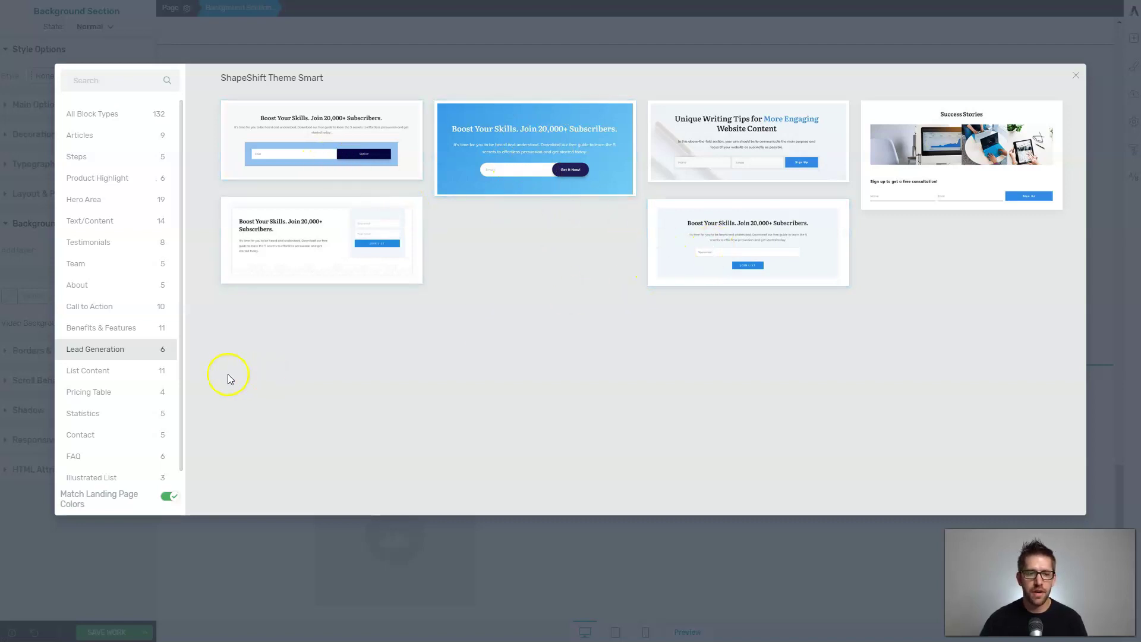
left_click(95, 395)
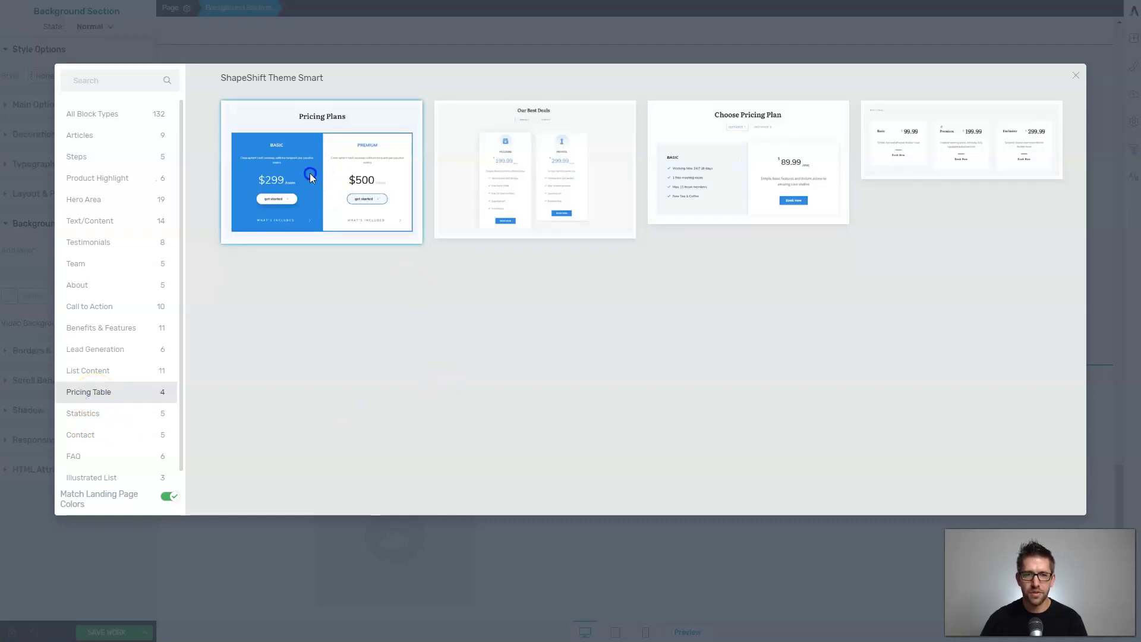
left_click(310, 176)
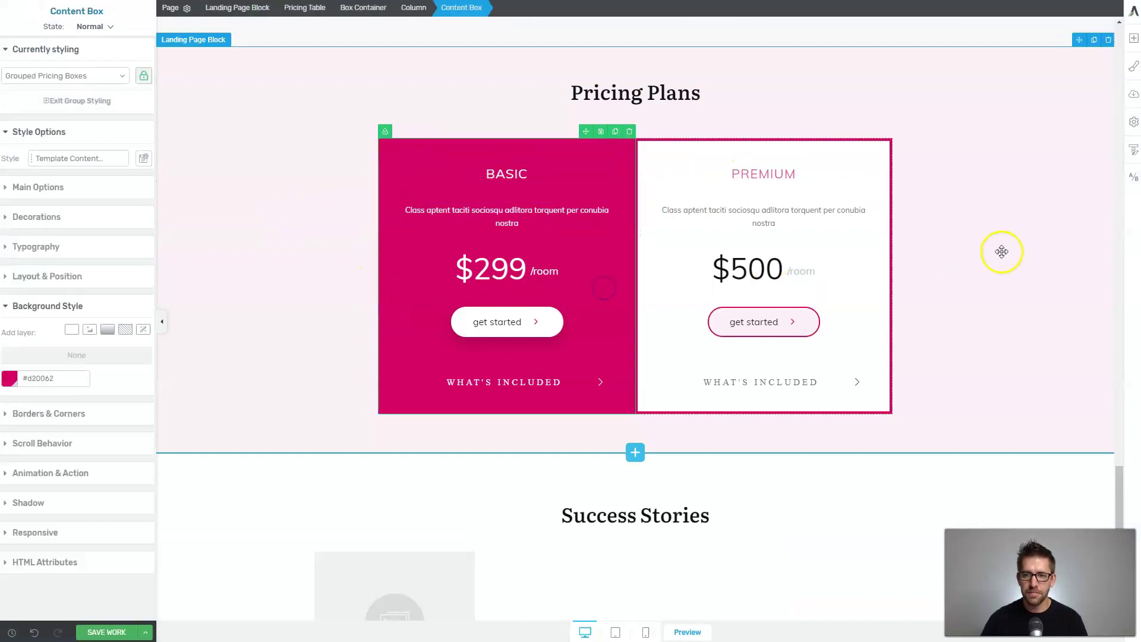
left_click(1135, 43)
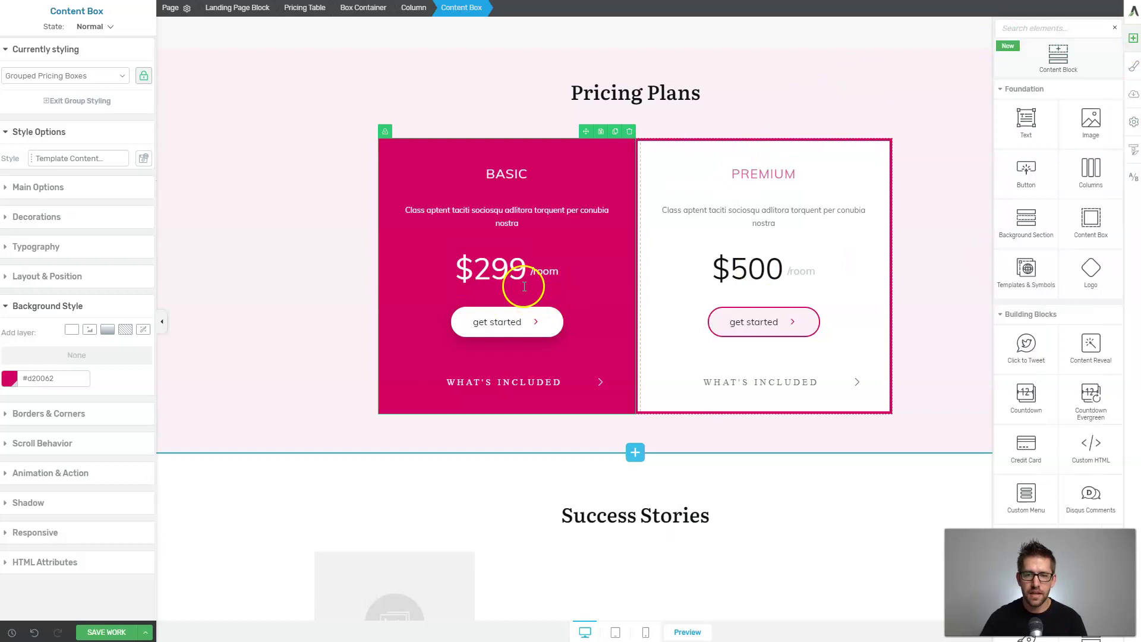
Add a styled list element into the Basic $299 pricing box.
left_click(501, 284)
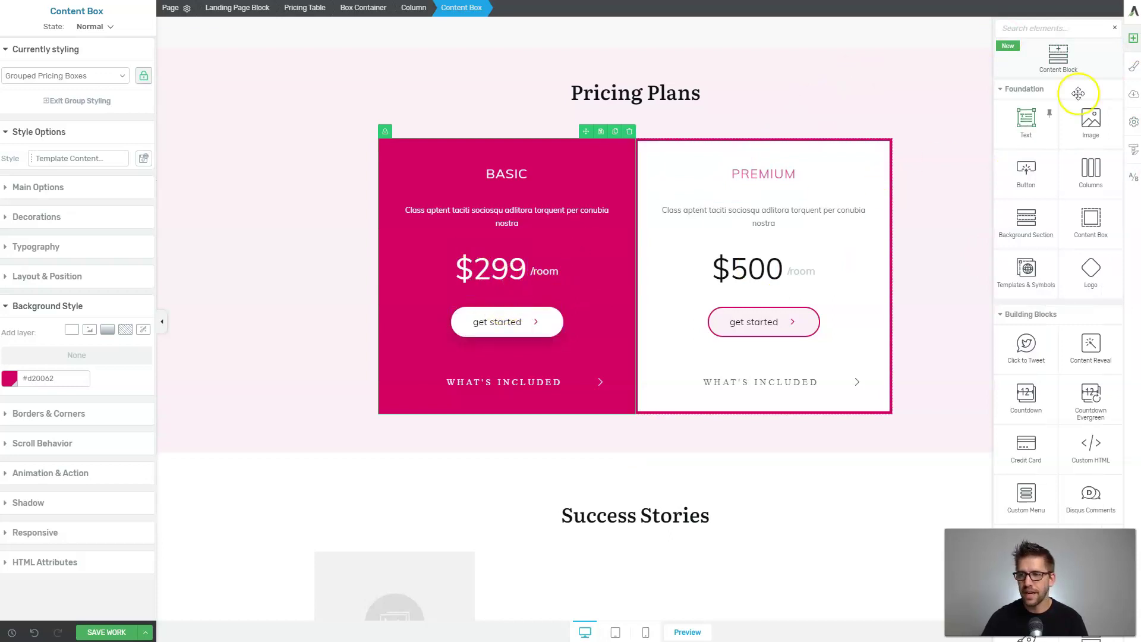
type("list")
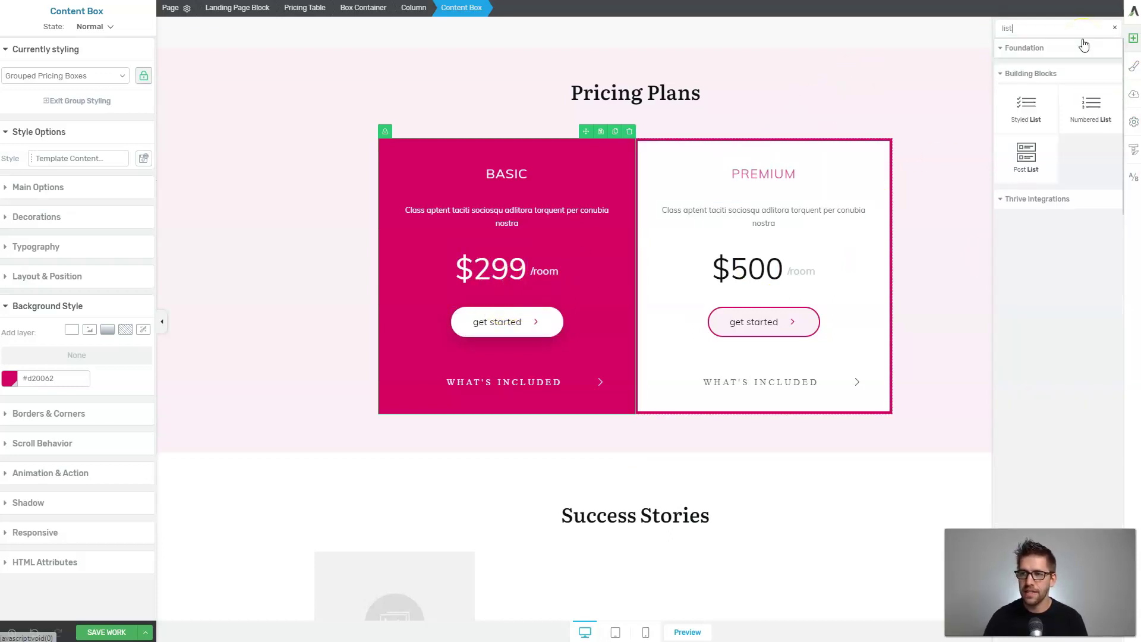
left_click_drag(1029, 110, 524, 312)
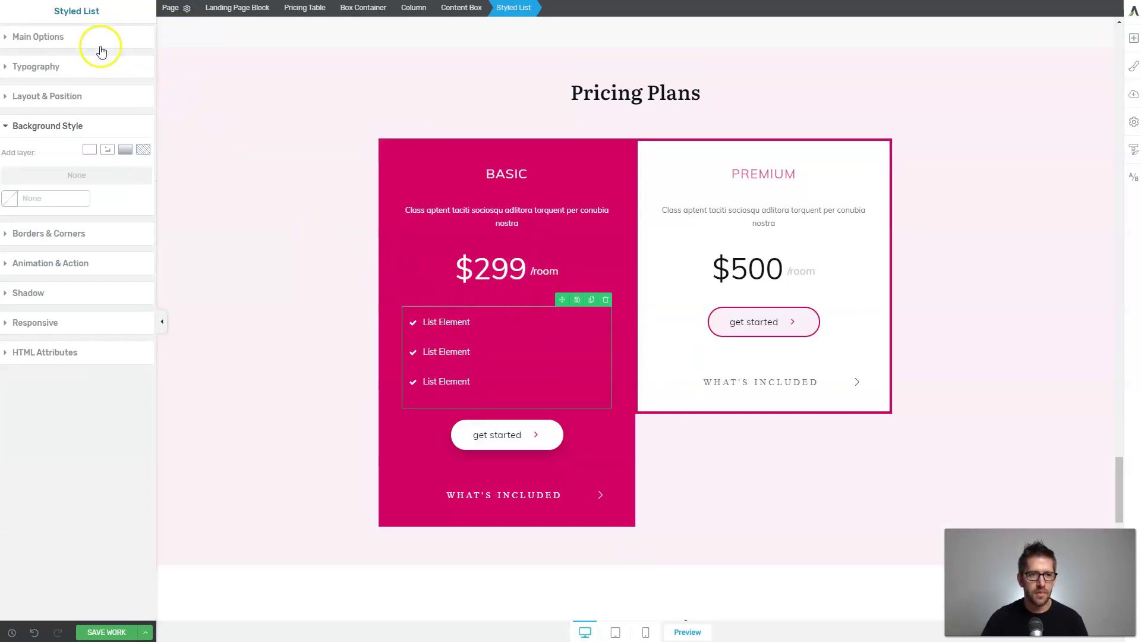
Make the list items read Awesome amenities, Unlimited service and Cancel Anytime!, then select the checkmarks.
double_click(440, 322)
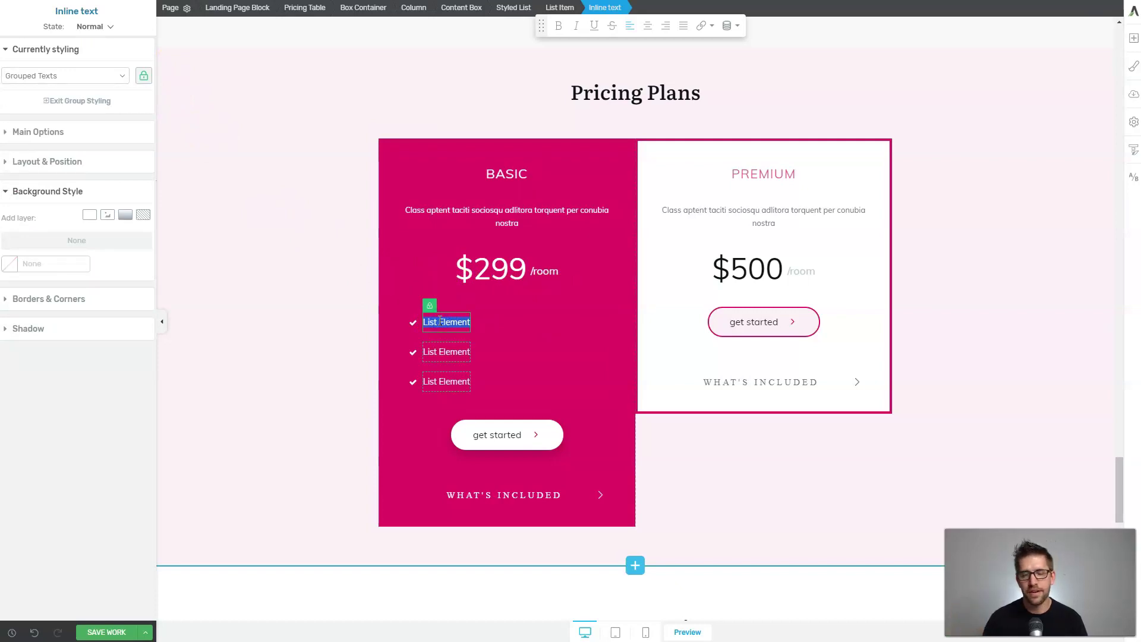
left_click(594, 390)
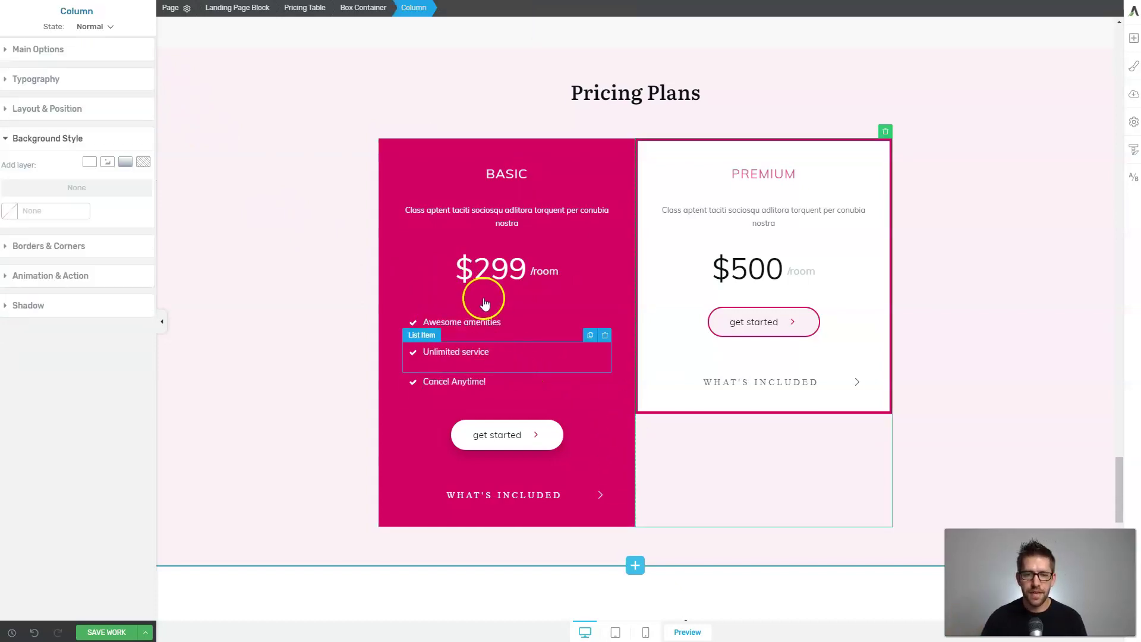
left_click(301, 415)
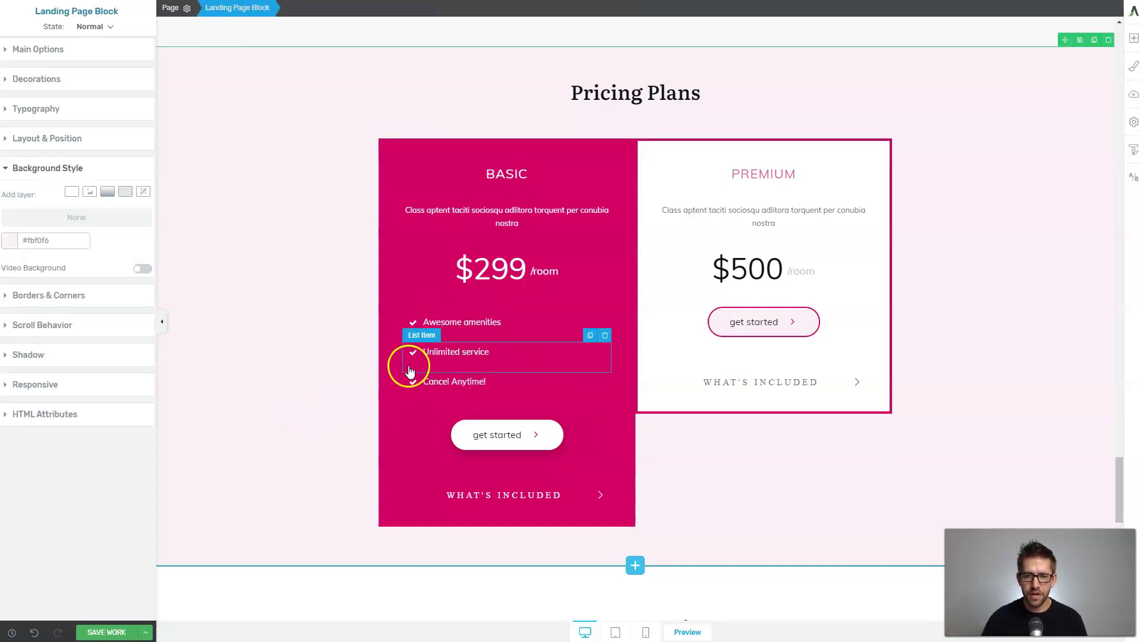
left_click(410, 371)
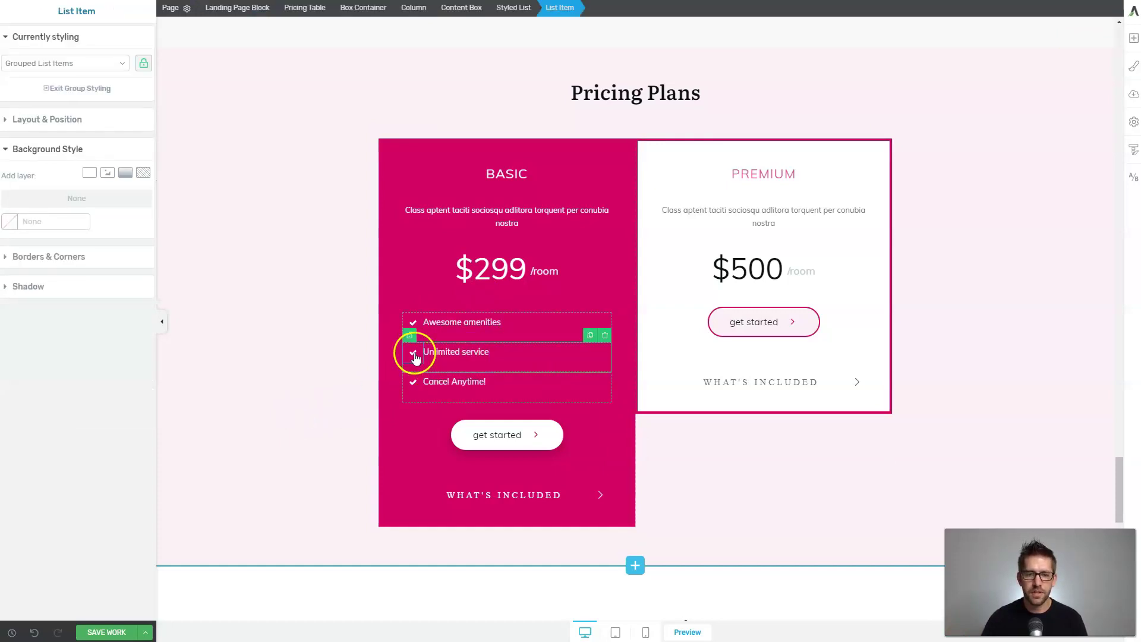
left_click(414, 356)
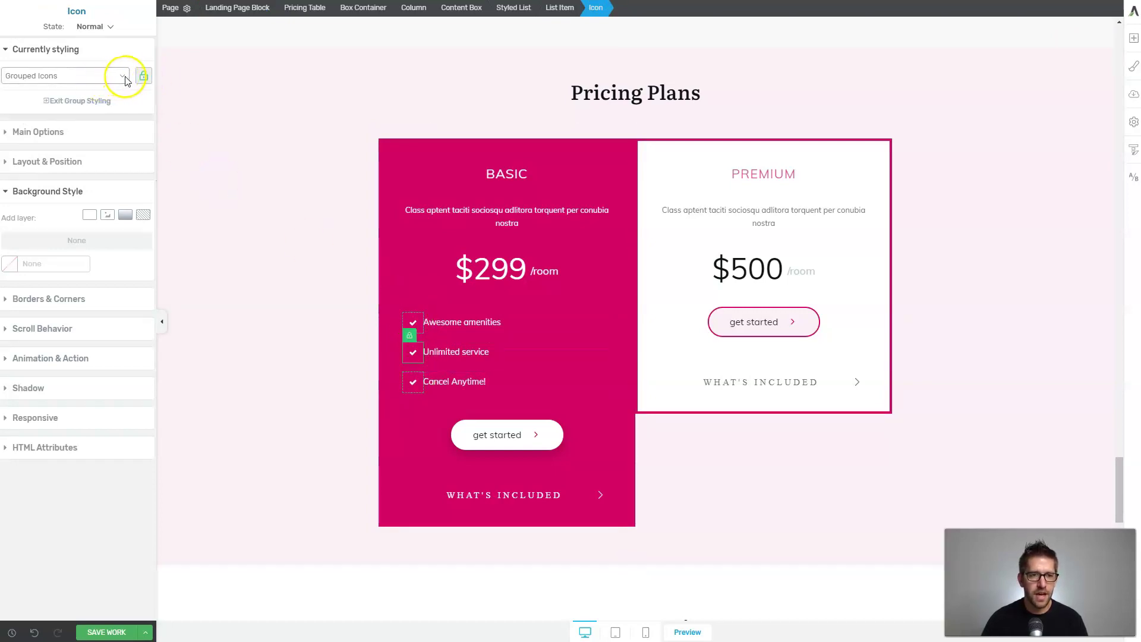
Replace the list's checkmark icons with a bullseye icon.
left_click(64, 134)
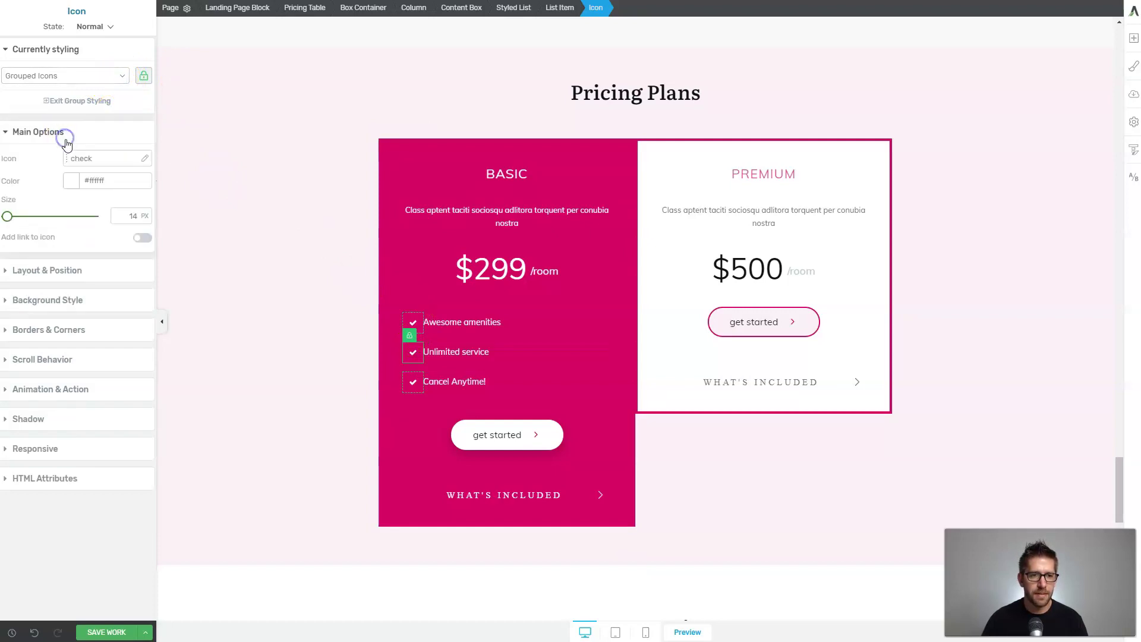
left_click(76, 159)
left_click(863, 190)
type("target")
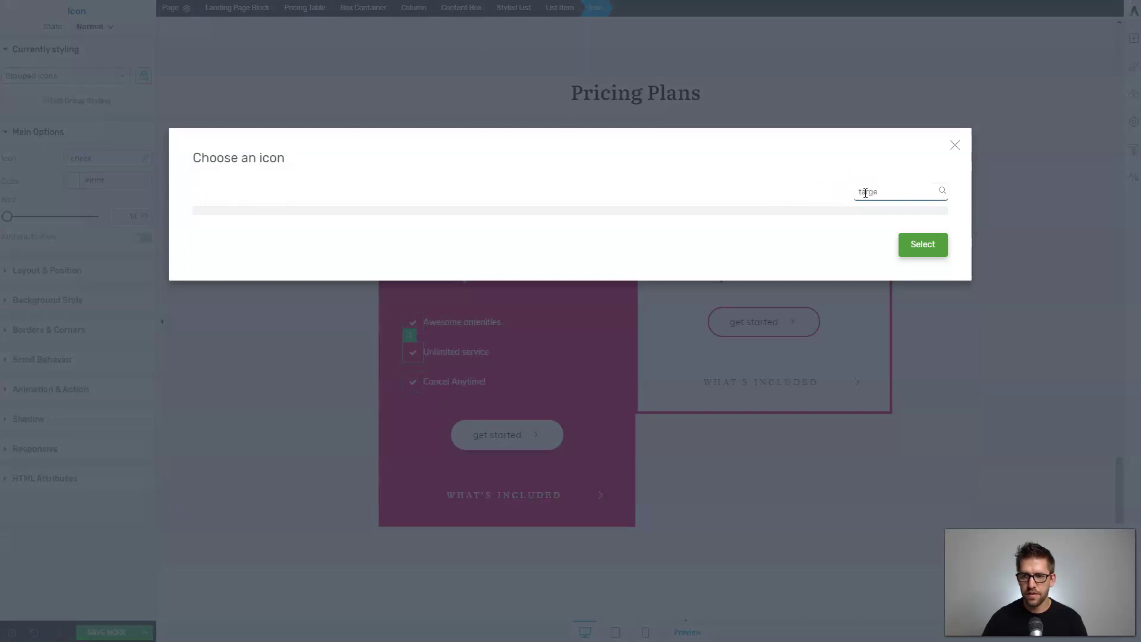
key("BackSpace")
key("BackSpace")
key("BackSpace")
key("BackSpace")
key("BackSpace")
key("BackSpace")
type("bulls")
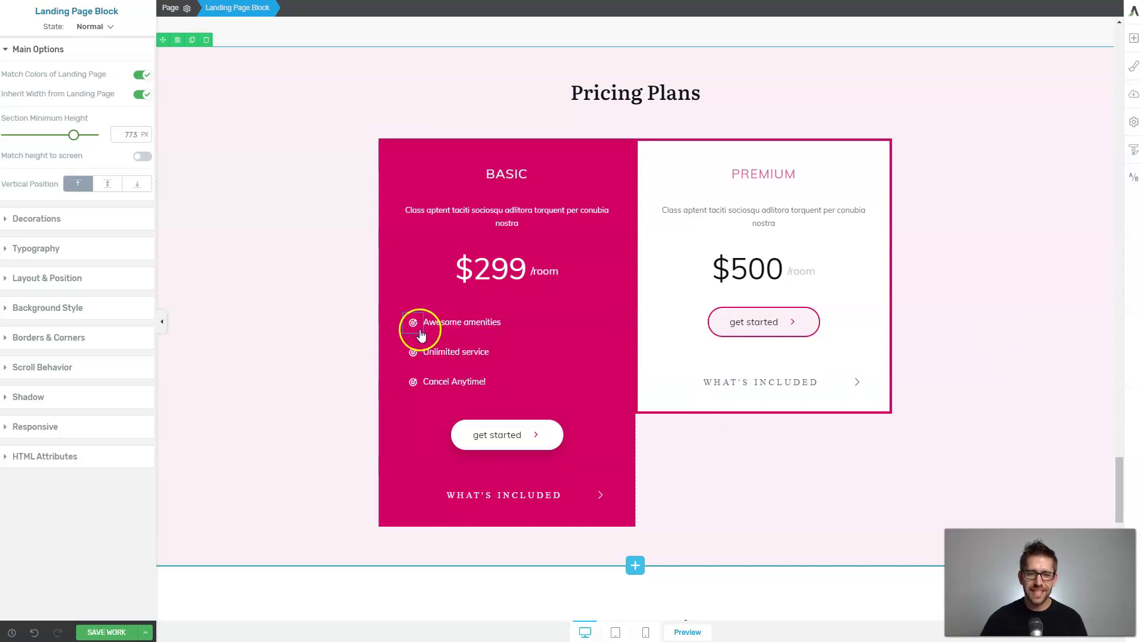
Unlock the Cancel Anytime! icon and give it a Facebook icon instead.
left_click(414, 388)
mouse_move(414, 385)
left_mouse_down()
mouse_move(397, 453)
mouse_move(413, 364)
mouse_move(410, 376)
left_mouse_up()
left_click(410, 366)
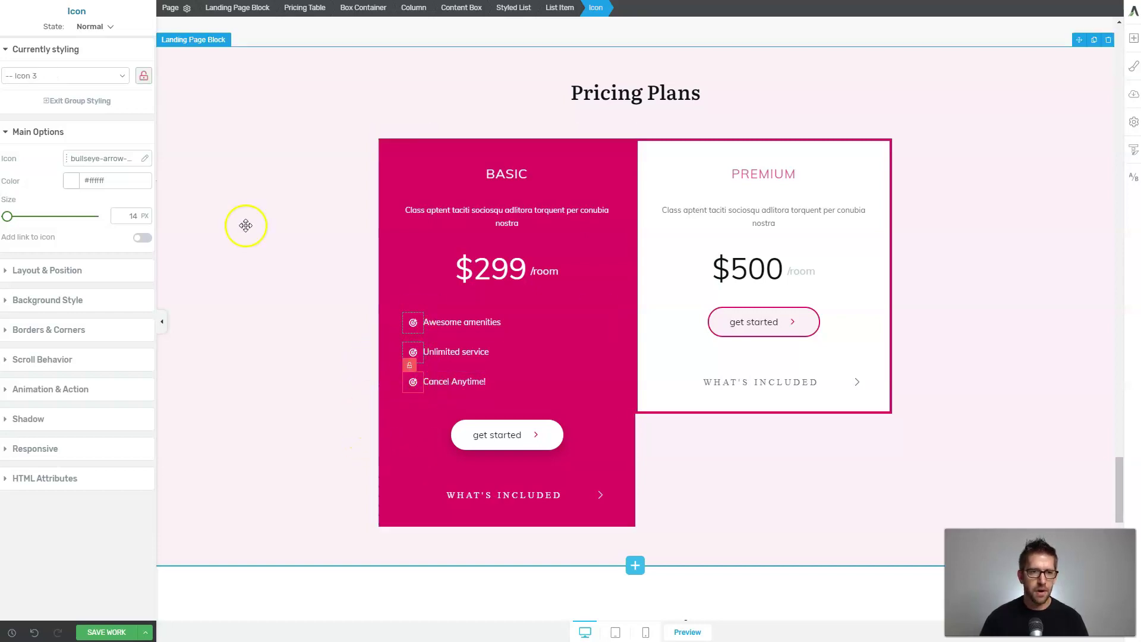
left_click(82, 157)
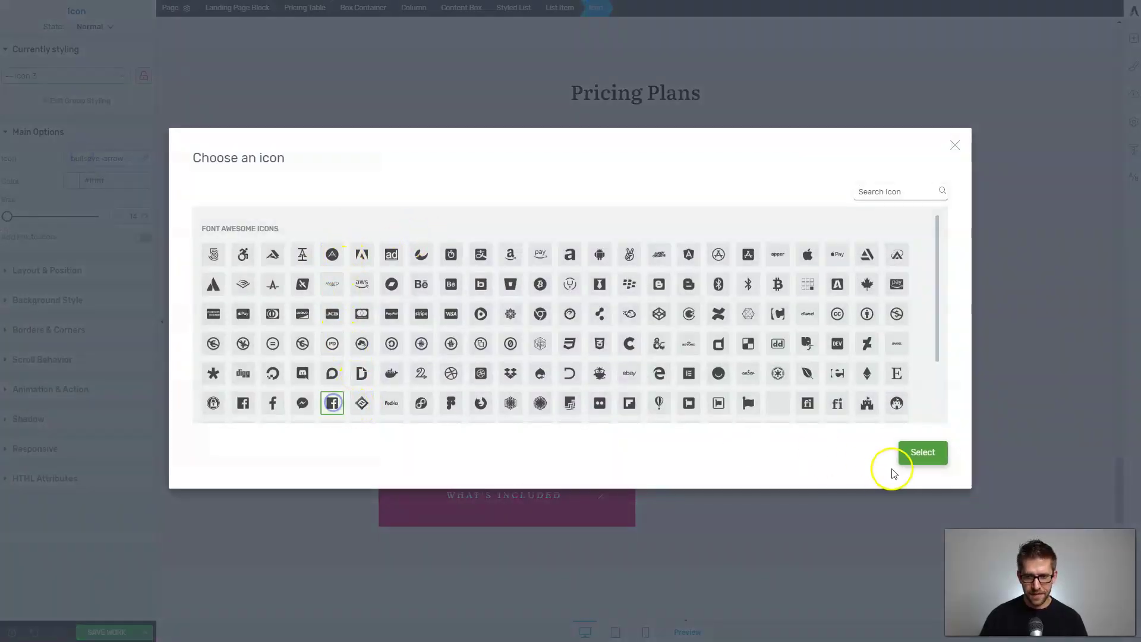
left_click(922, 454)
left_click(800, 460)
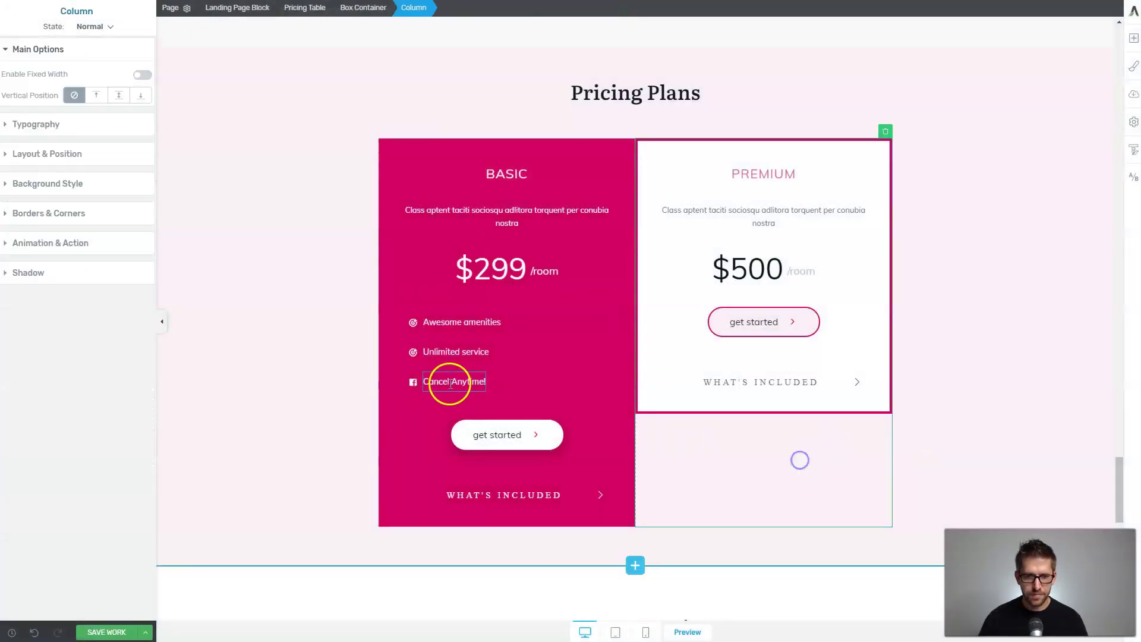
Enlarge the grouped list icons to 22 px.
left_click(415, 323)
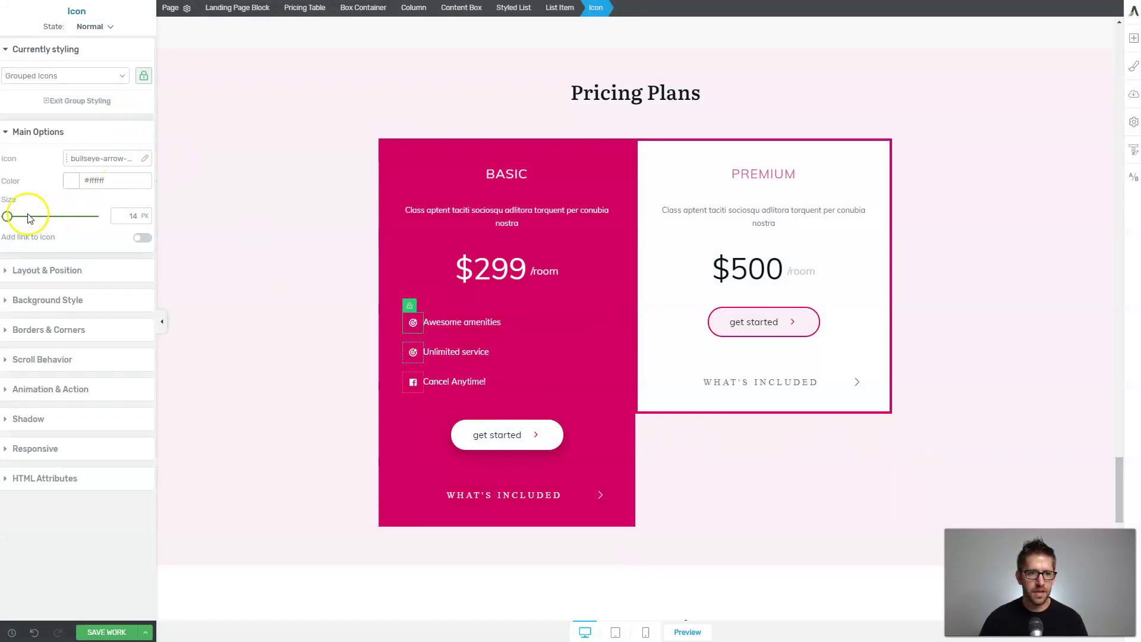
left_click_drag(7, 219, 10, 217)
left_click(238, 269)
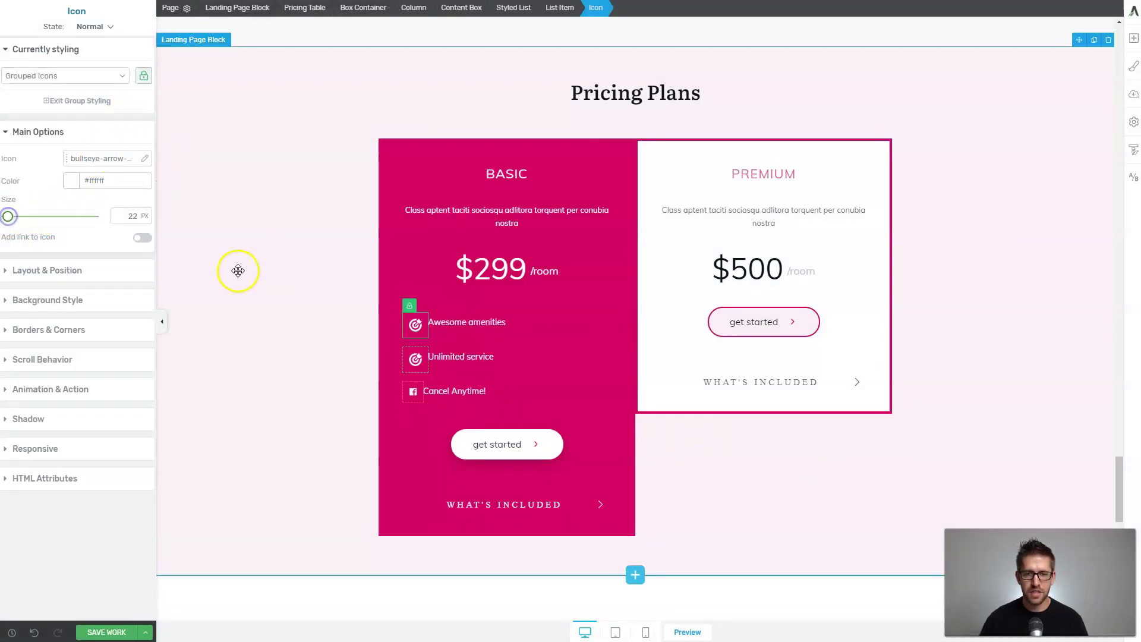
Save the landing page with SAVE WORK and bring up the save-and-exit options.
scroll(627, 315, "up", 15)
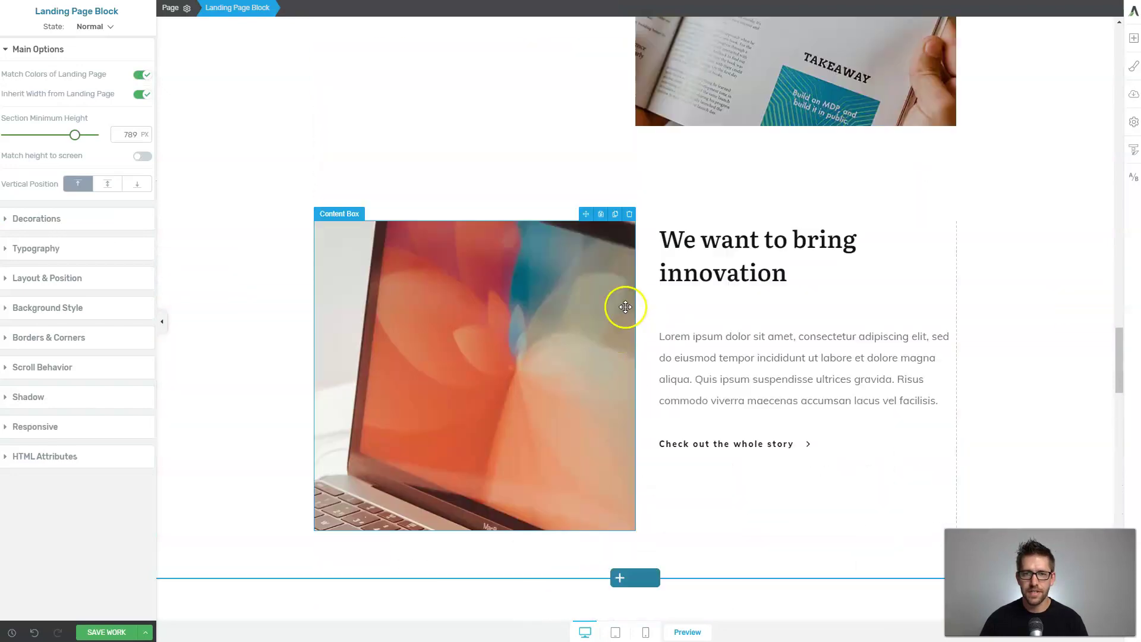
scroll(626, 305, "up", 15)
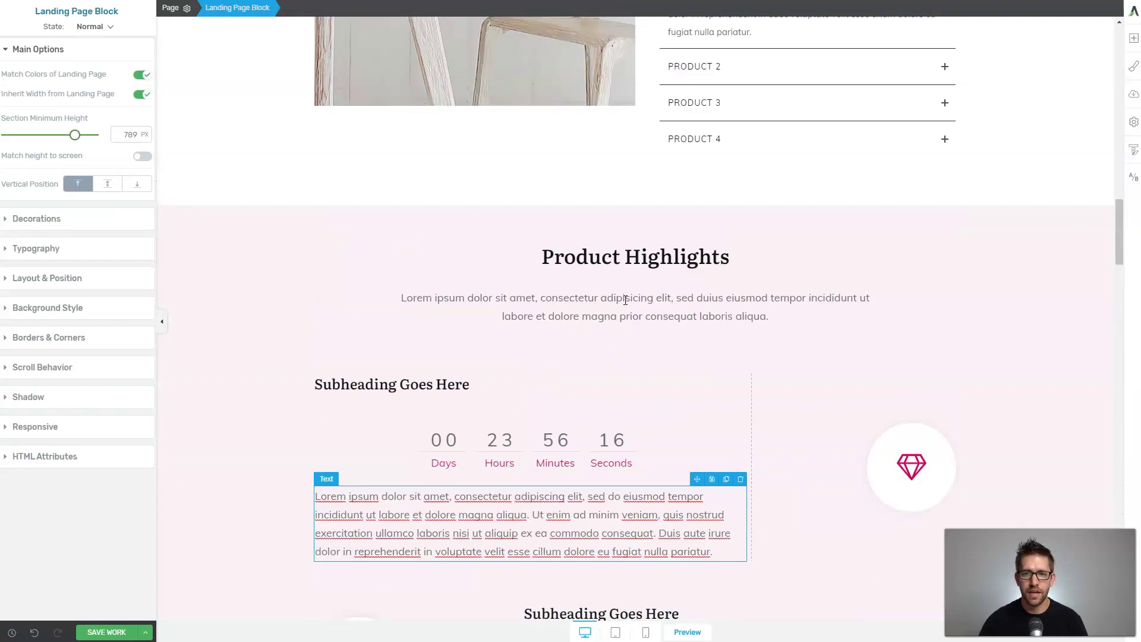
left_click(110, 632)
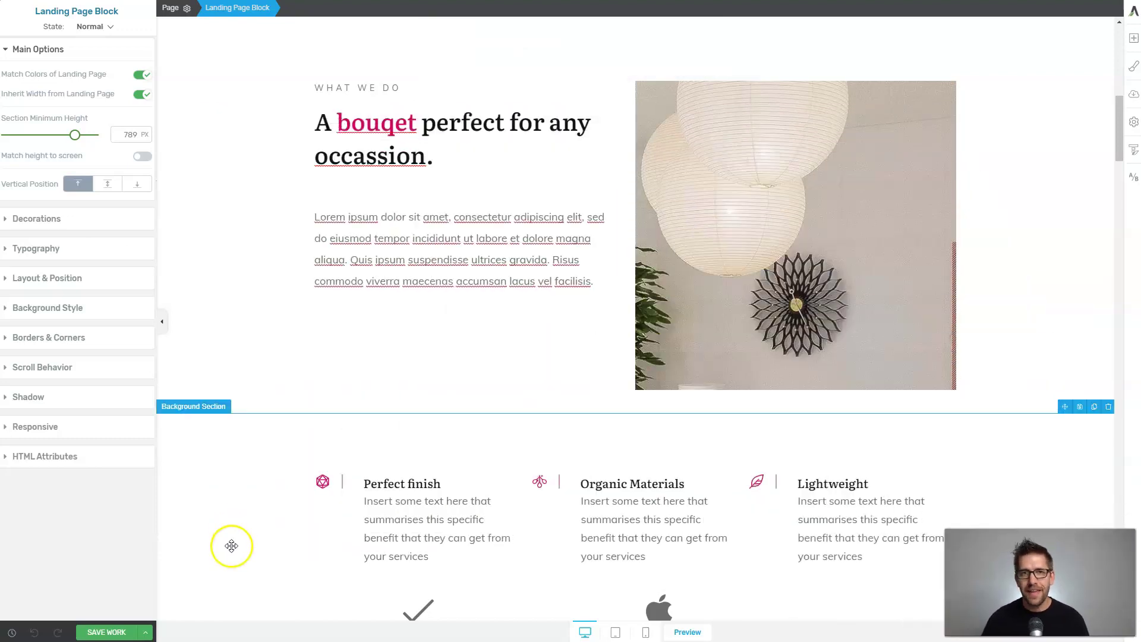
left_click(145, 632)
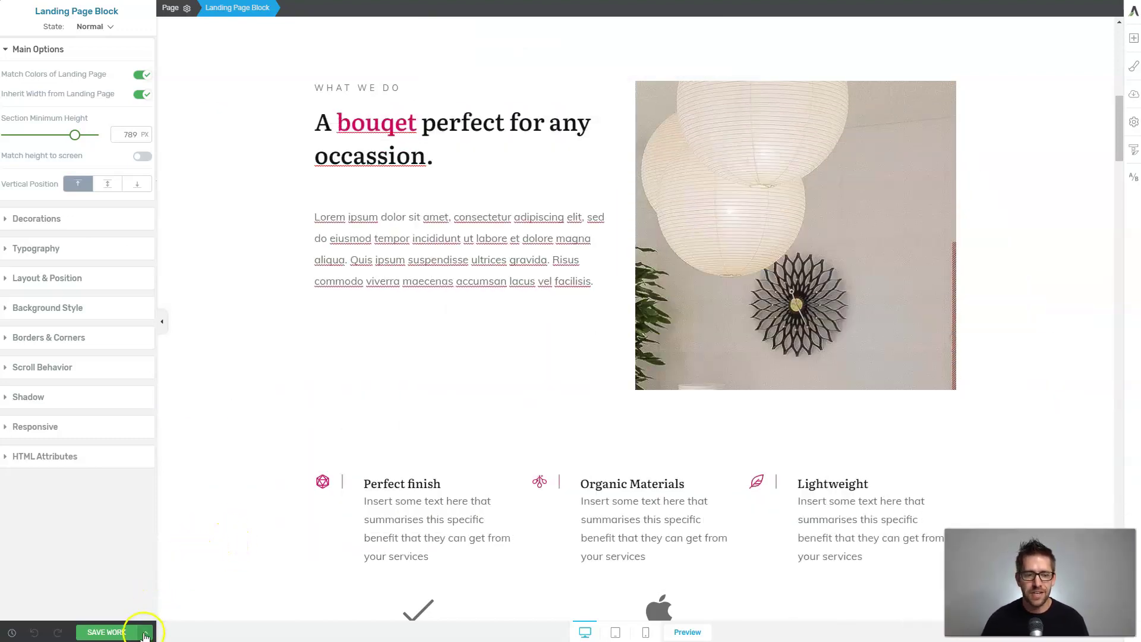
Exit the editor to the live landing page and show the + New menu.
left_click(90, 591)
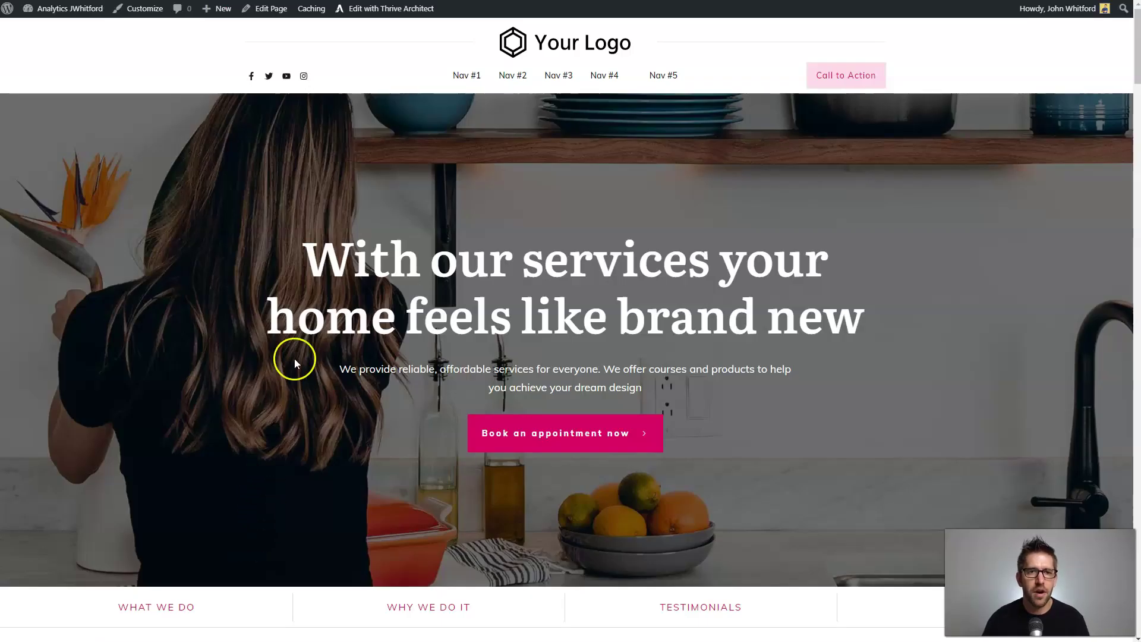
mouse_move(210, 16)
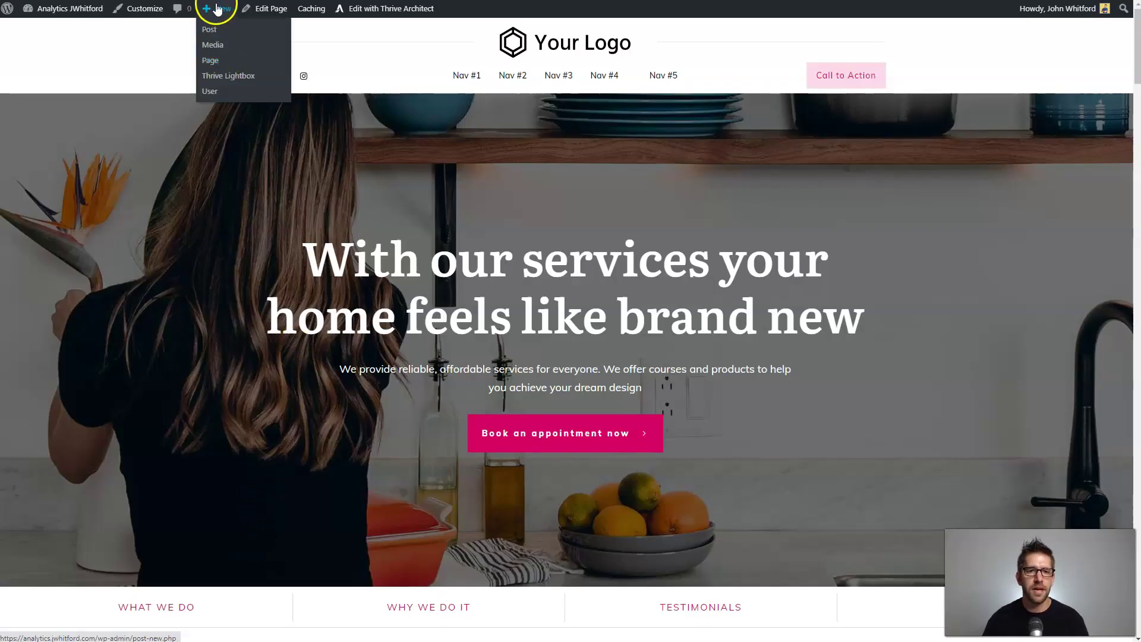
Create a new page and start typing its 'Thank You For Signing Up' title.
left_click(214, 62)
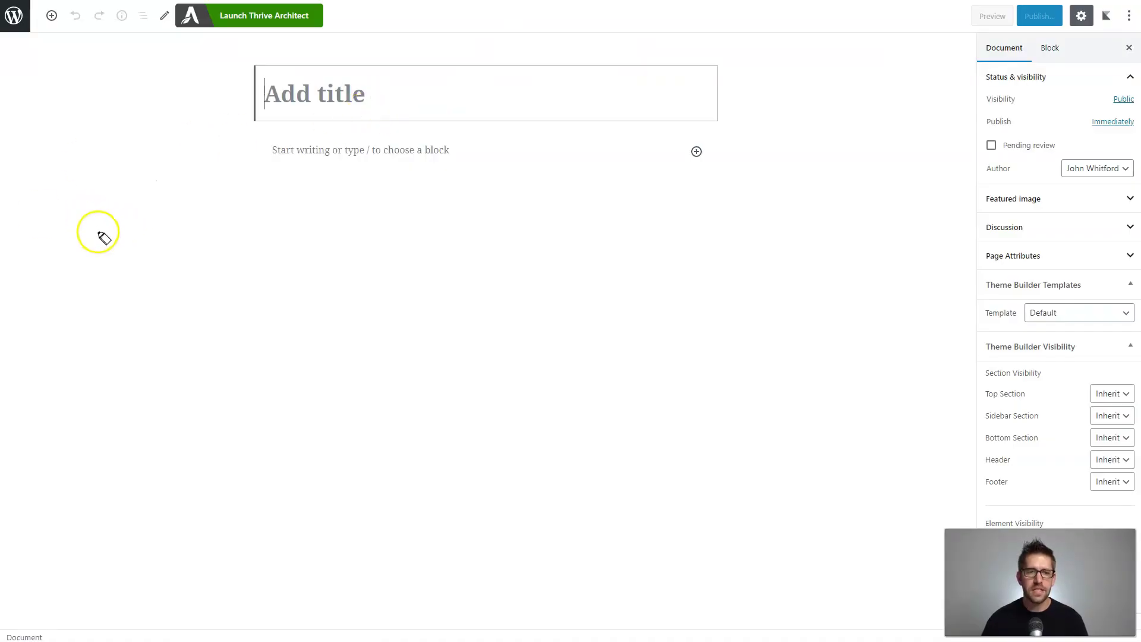
mouse_move(148, 233)
left_mouse_down()
mouse_move(240, 380)
mouse_move(316, 247)
mouse_move(157, 238)
left_mouse_up()
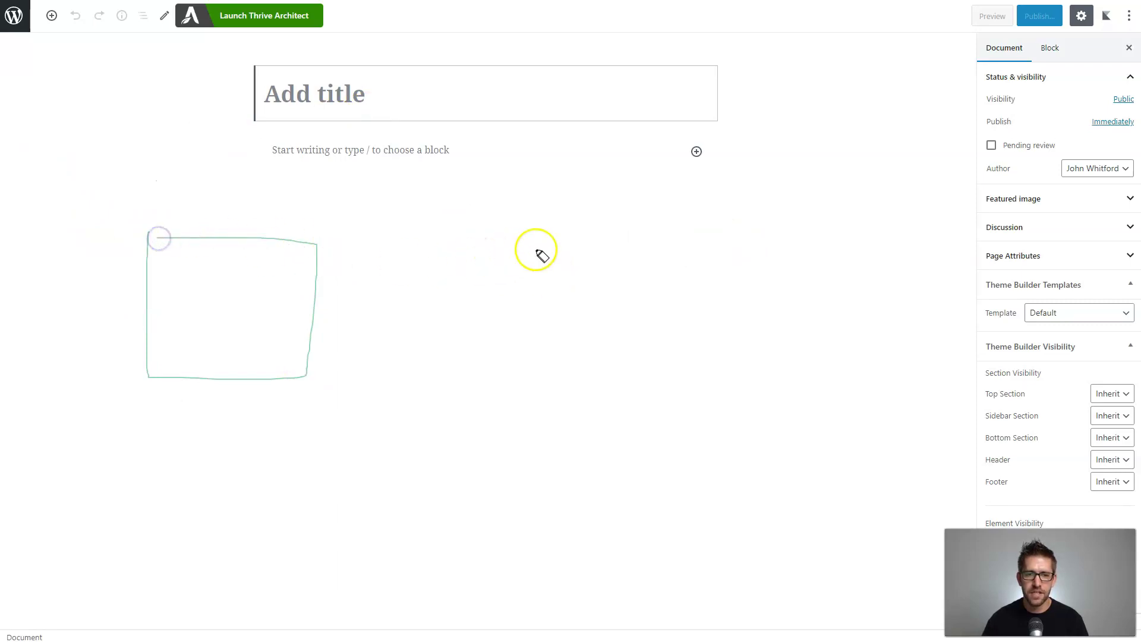
left_click_drag(736, 244, 540, 246)
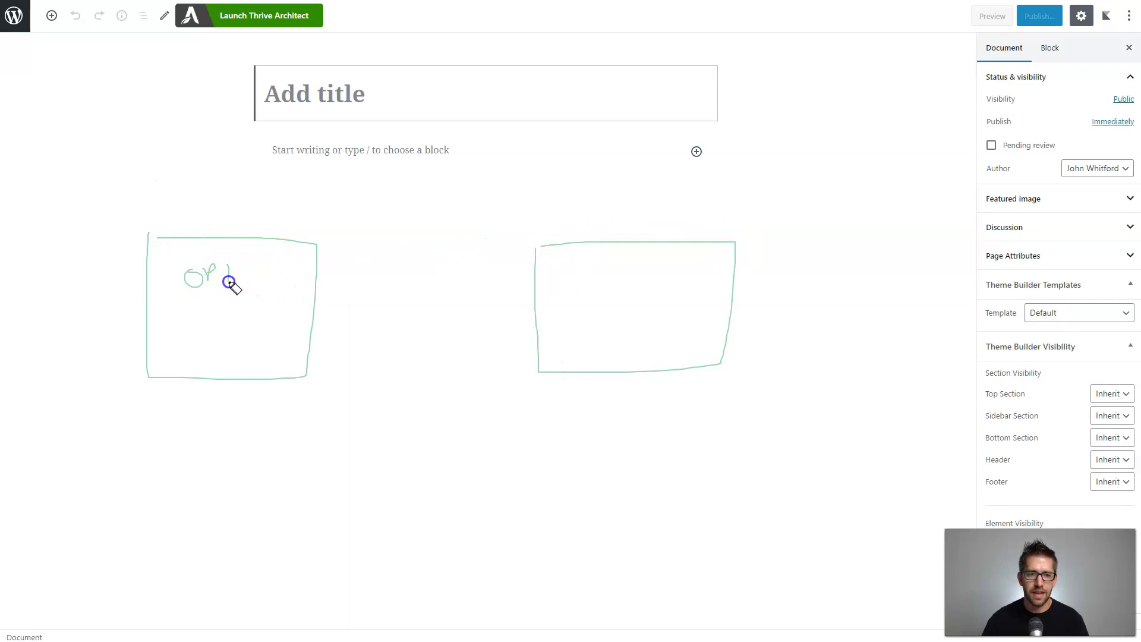
mouse_move(579, 278)
left_mouse_down()
mouse_move(579, 294)
mouse_move(601, 274)
left_mouse_up()
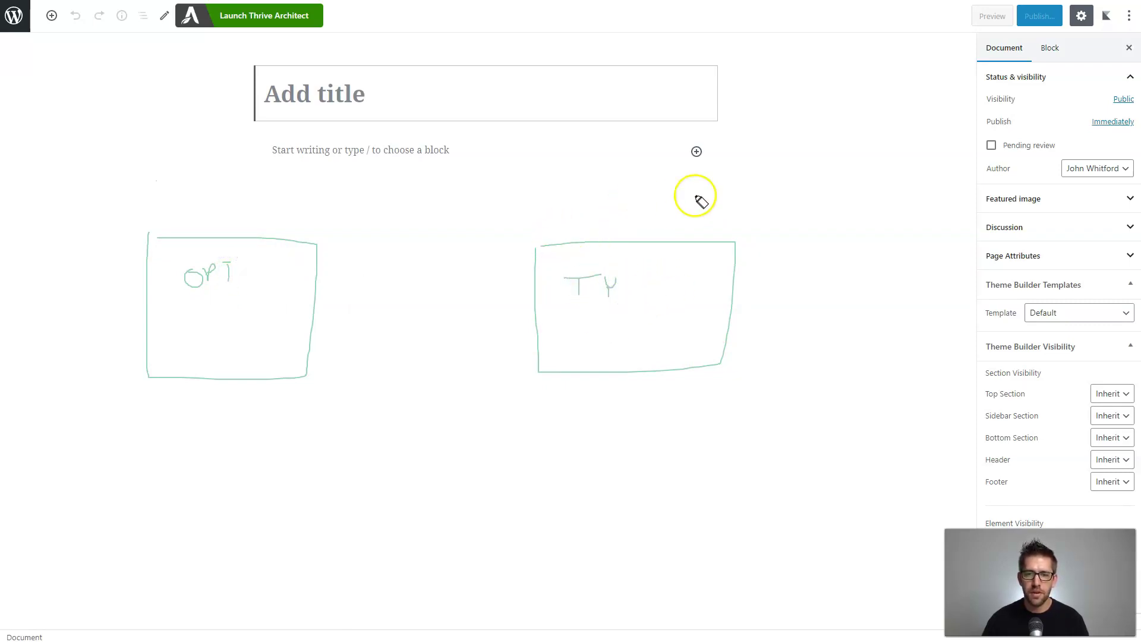
left_click_drag(317, 284, 495, 284)
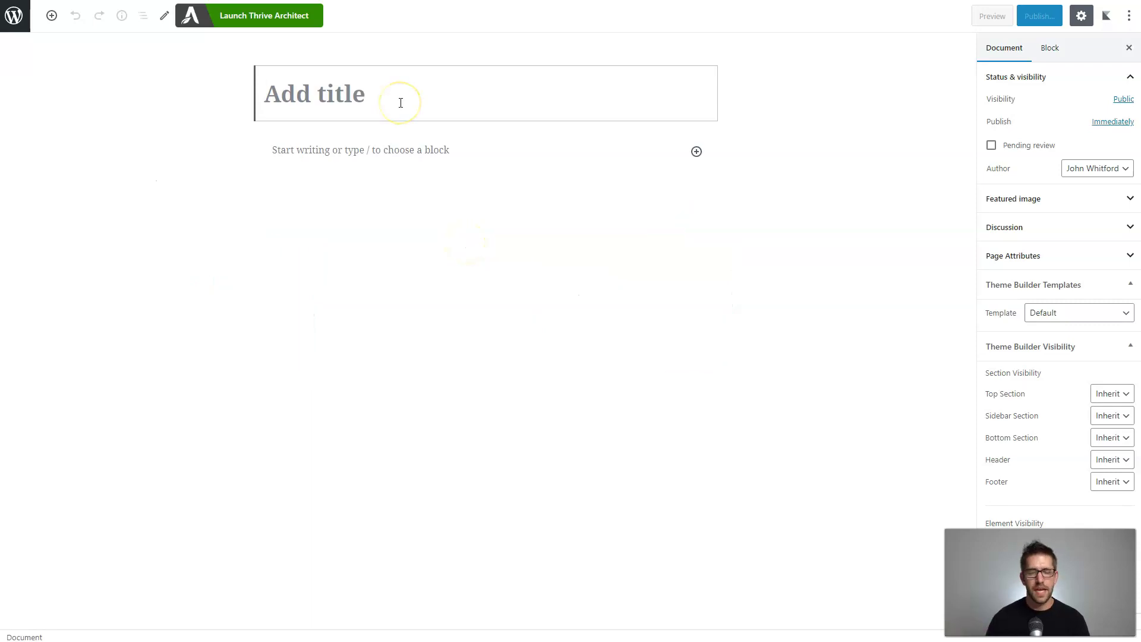
type("Thank You For Signing Up")
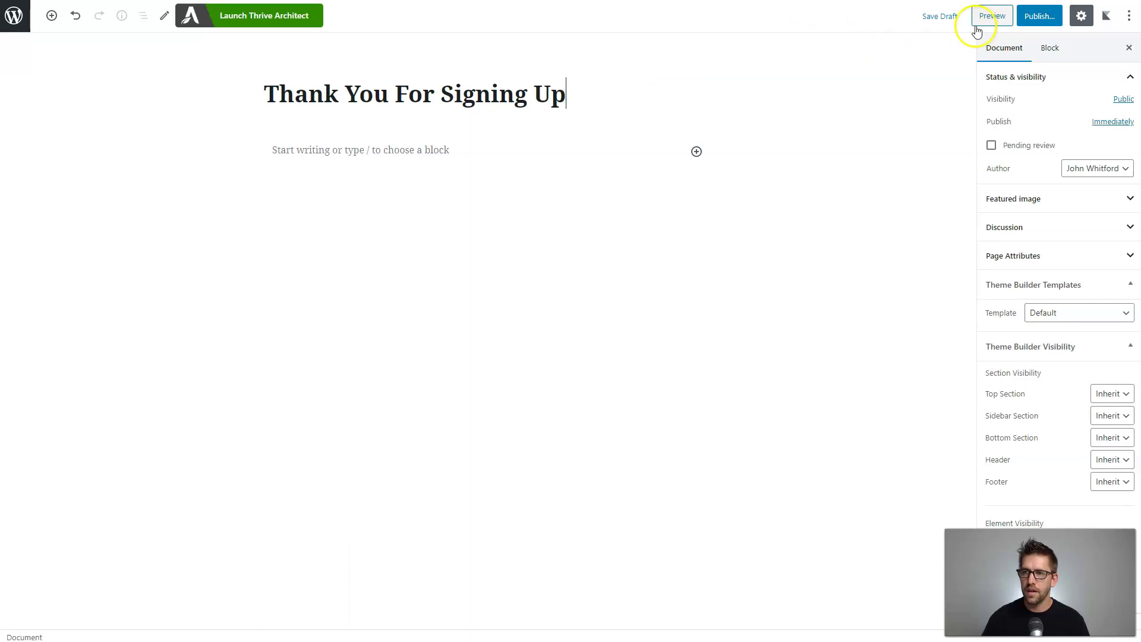
Save the 'Thank You For Signing Up' page as a draft and open it in Thrive Architect.
left_click(940, 16)
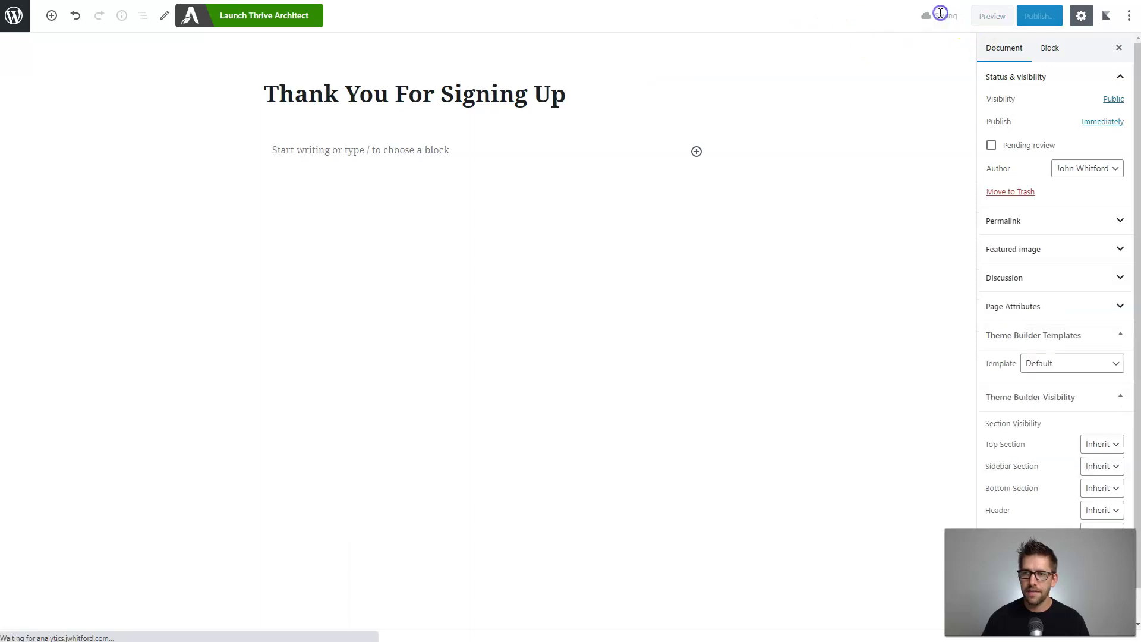
left_click(282, 22)
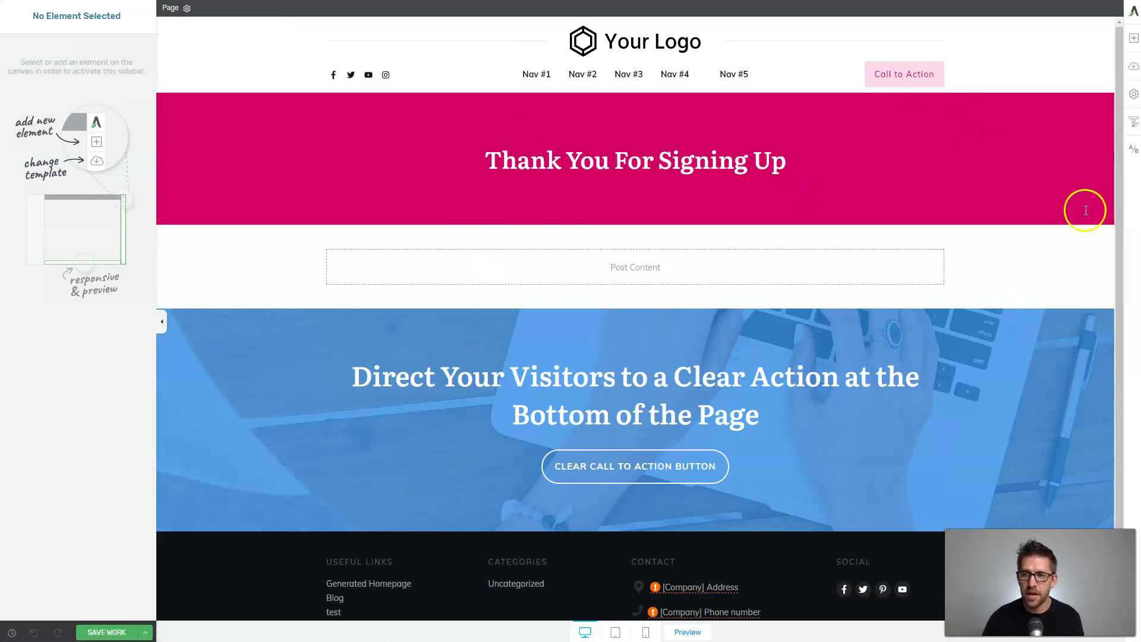
Apply the Bright Smart Lead Generation landing page template to the page.
left_click(1135, 69)
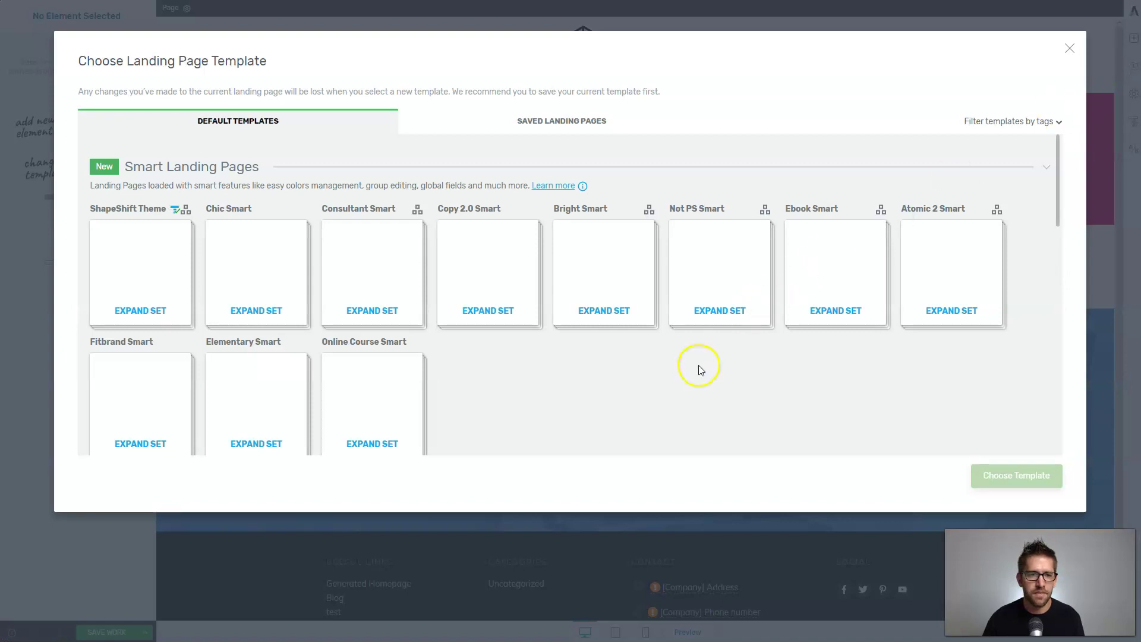
scroll(601, 301, "down", 2)
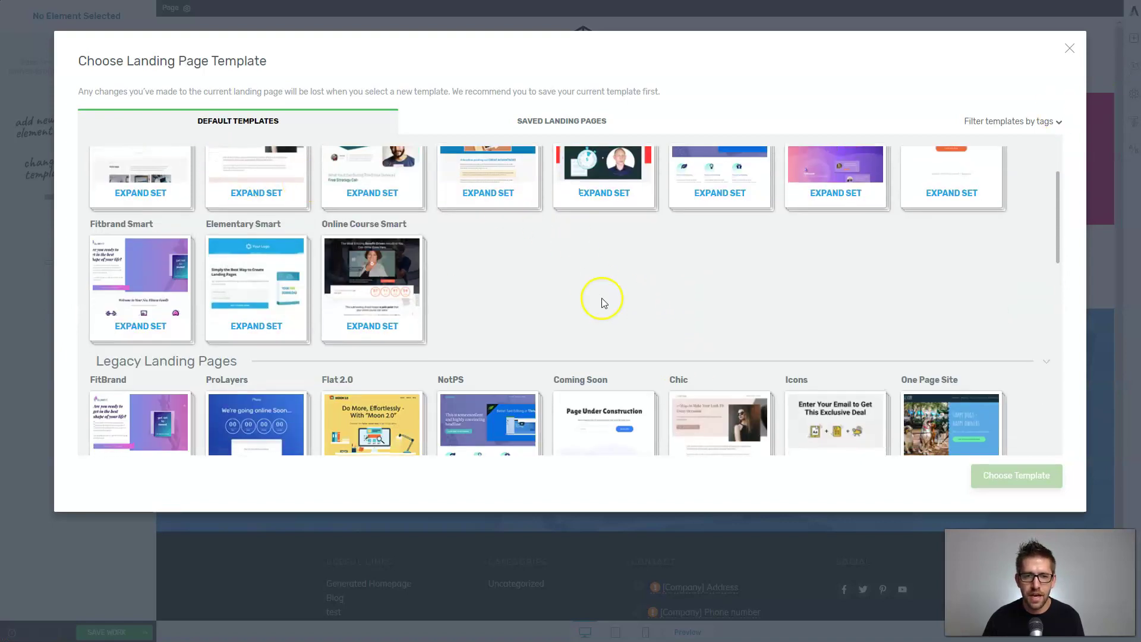
scroll(601, 301, "up", 1)
scroll(619, 324, "up", 1)
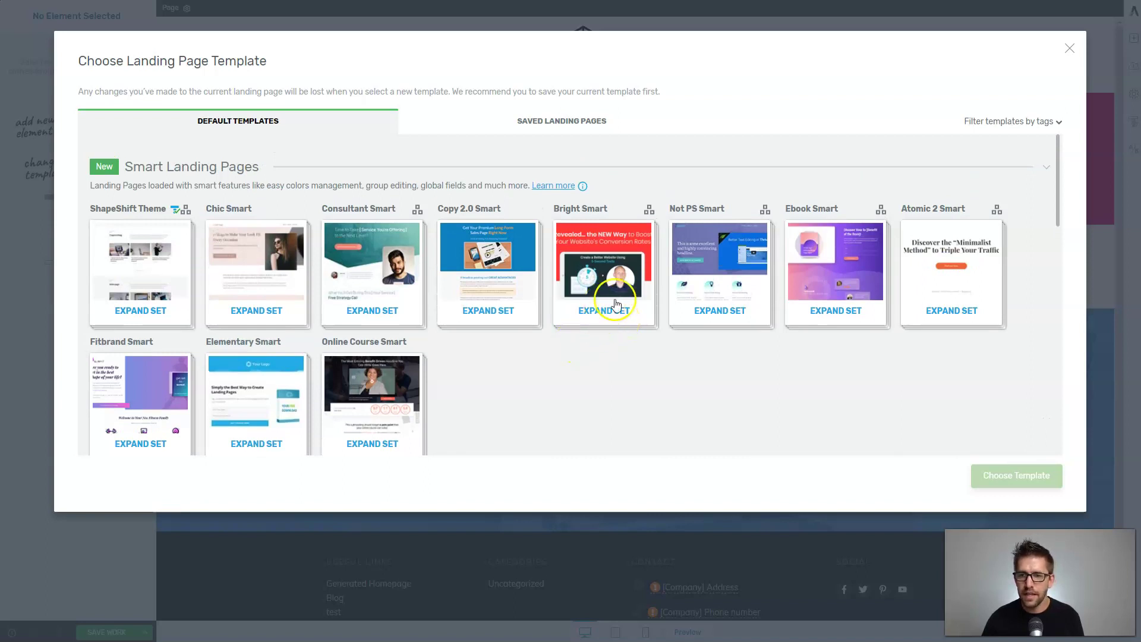
left_click(601, 271)
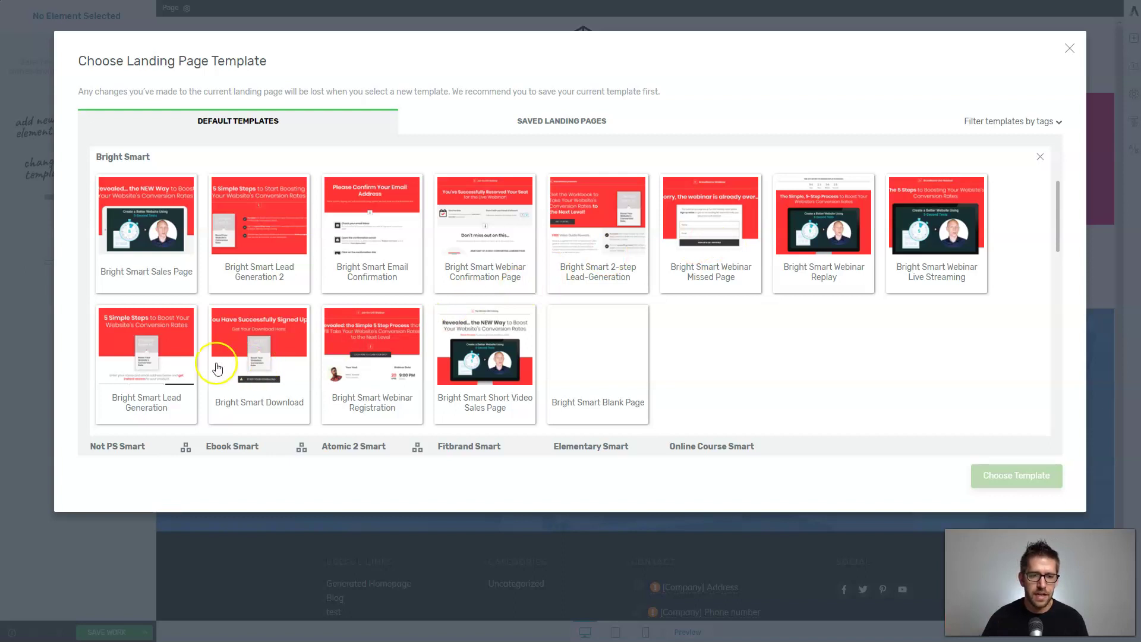
left_click(146, 369)
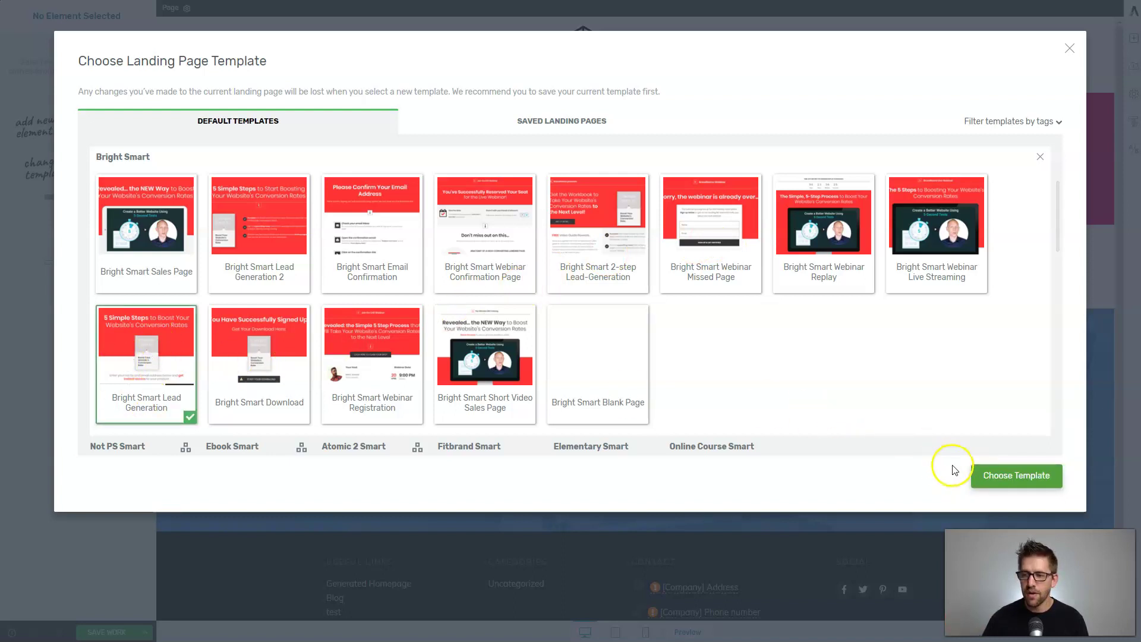
left_click(998, 474)
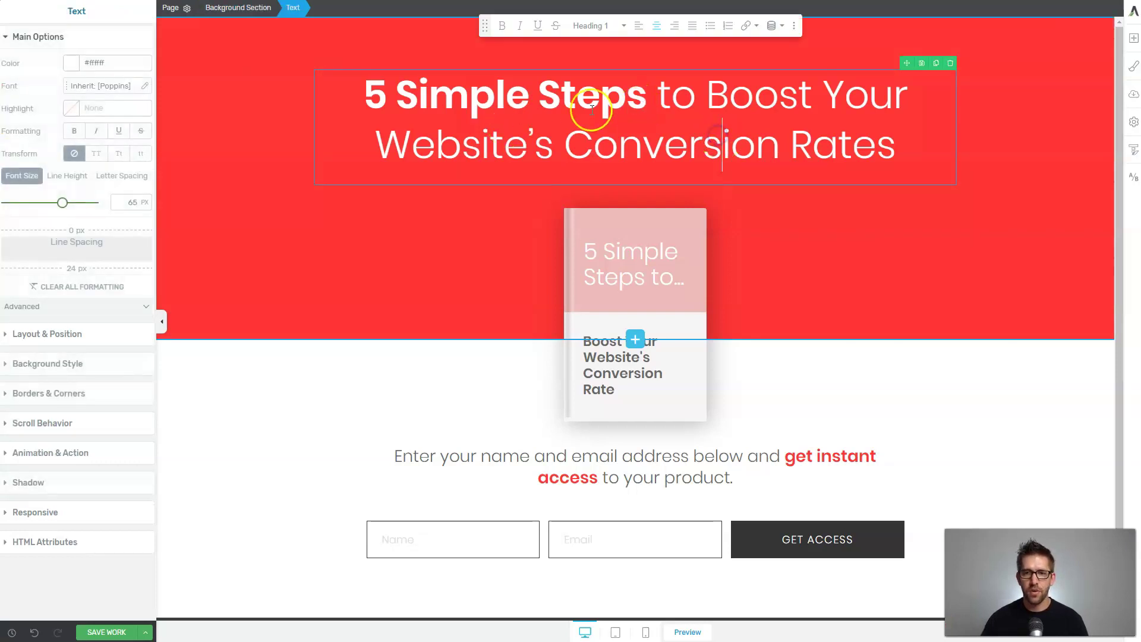
Change 'Steps' to 'Videos' and end the headline with "Flower's color".
double_click(558, 100)
type("Videos")
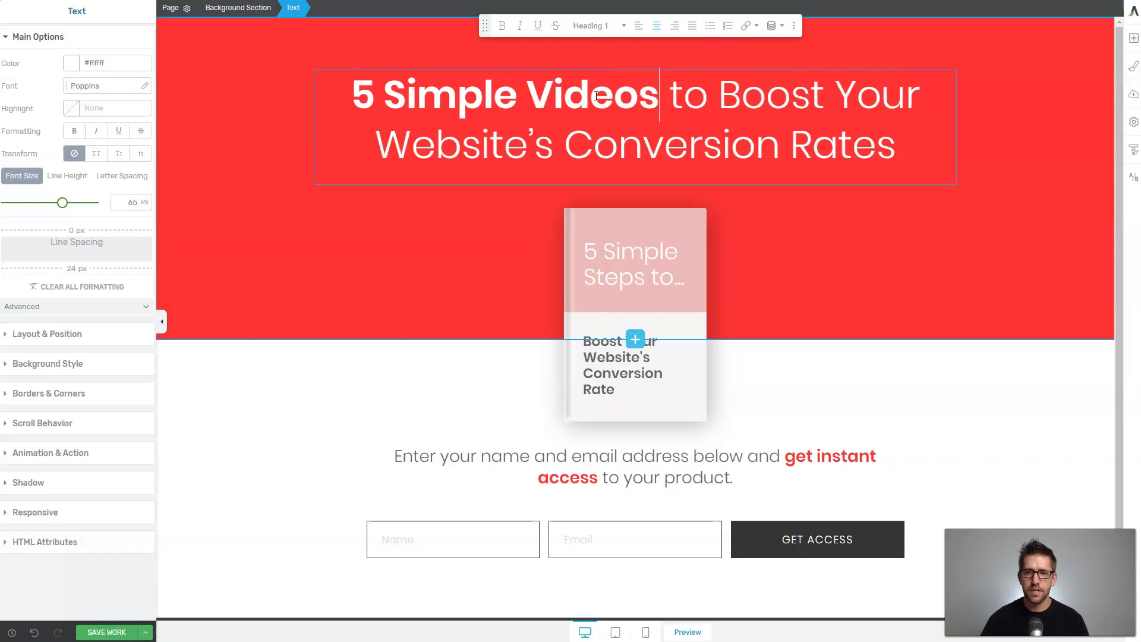
left_click_drag(376, 149, 907, 139)
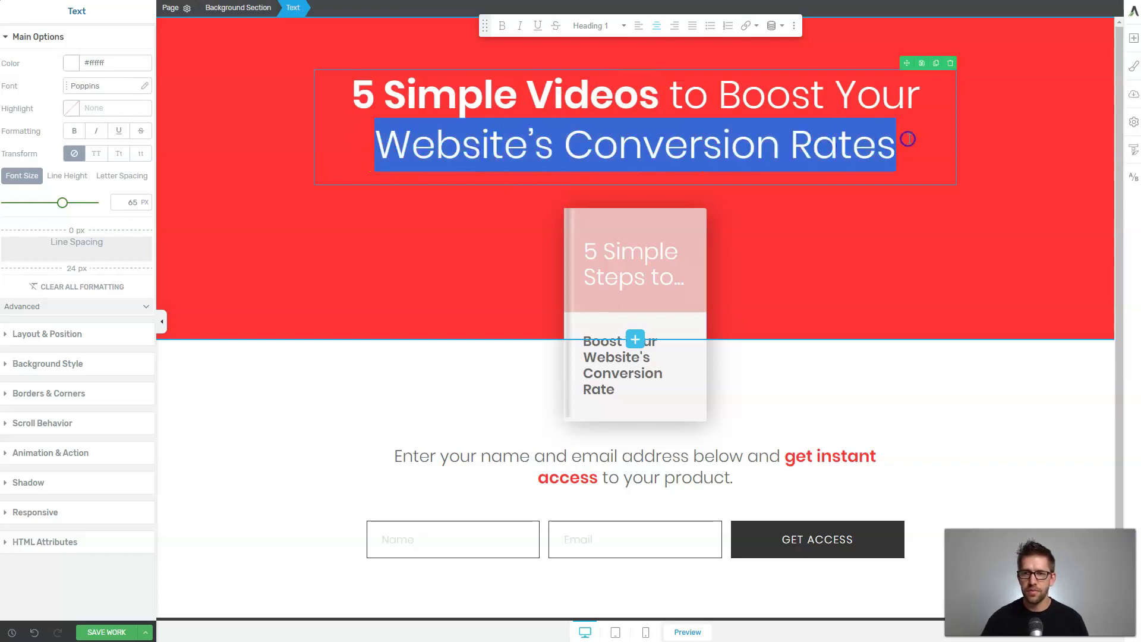
type("Bouq")
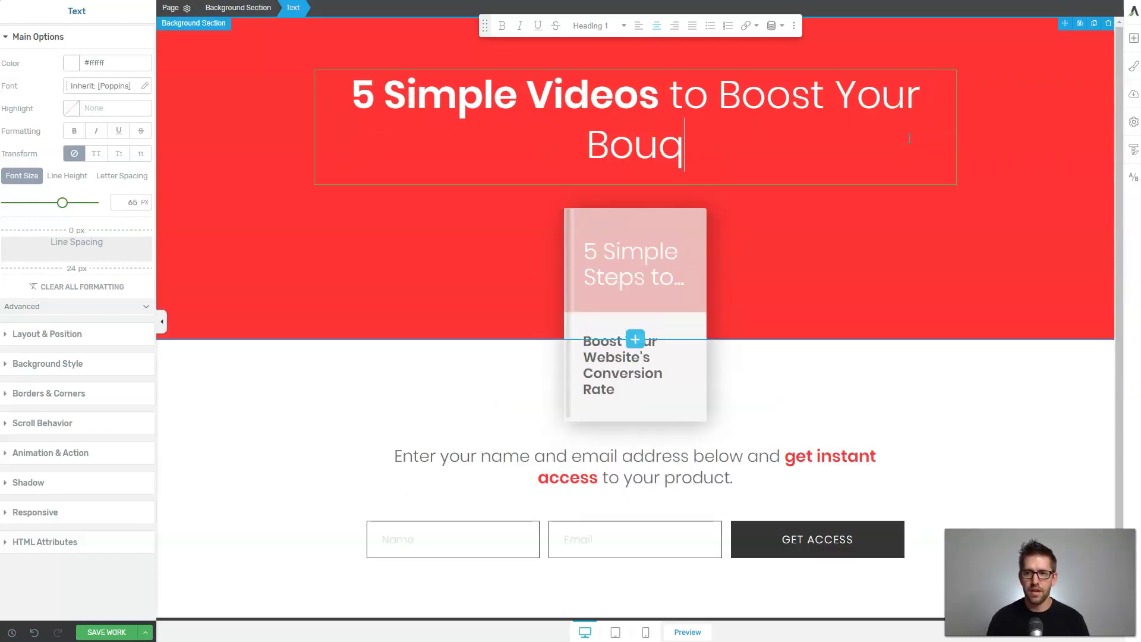
key("BackSpace")
key("BackSpace")
key("BackSpace")
key("BackSpace")
type("Flower's color")
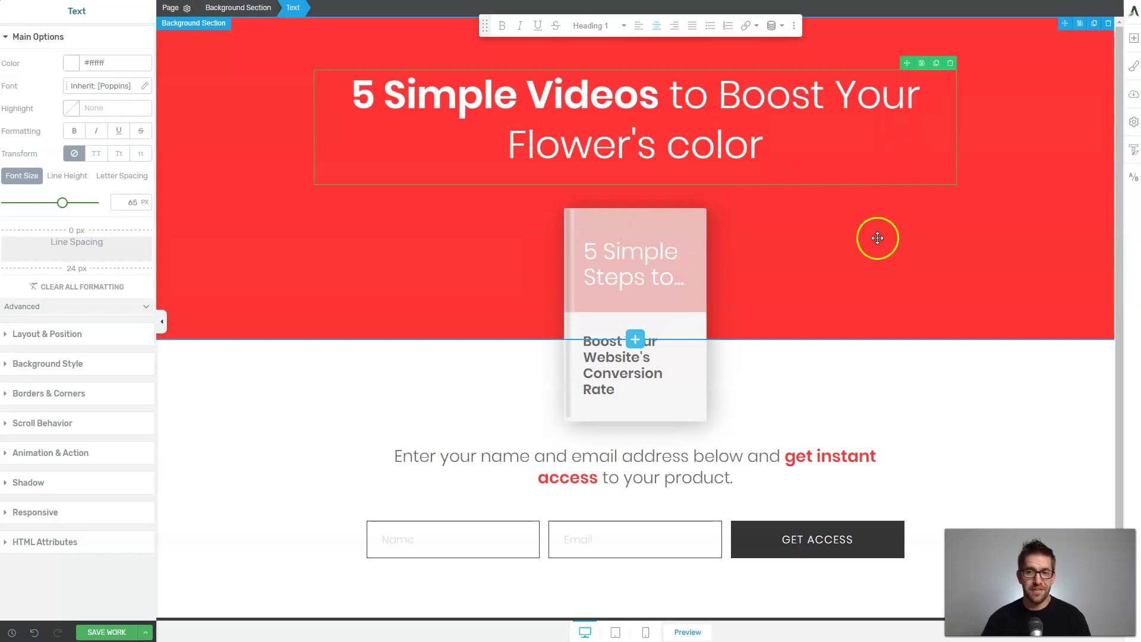
left_click(877, 238)
scroll(874, 237, "down", 1)
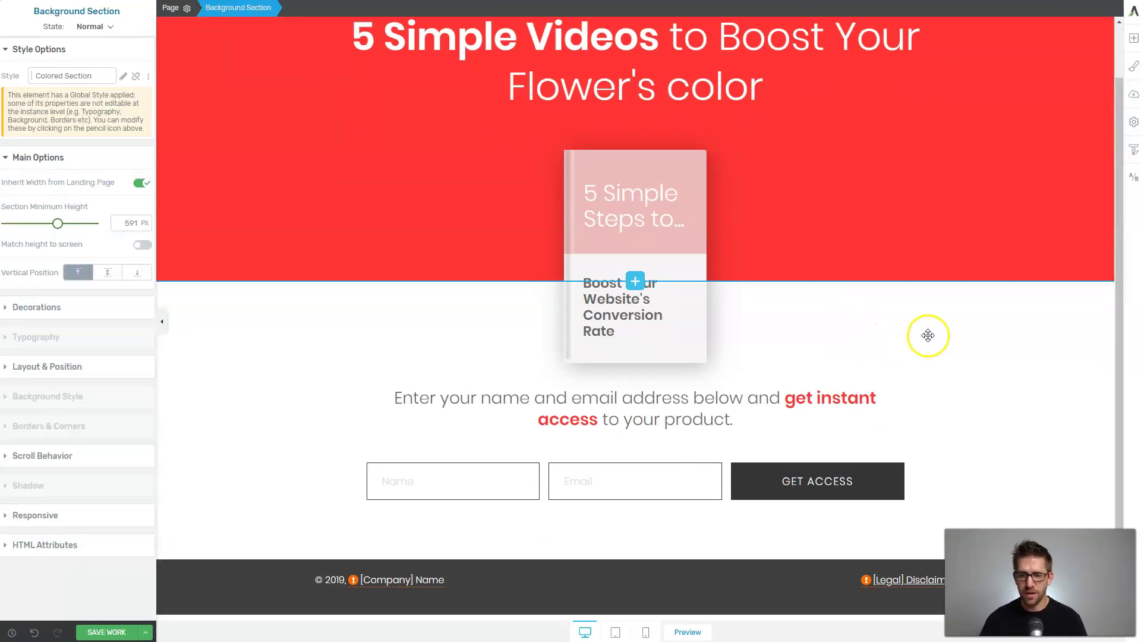
scroll(535, 153, "up", 1)
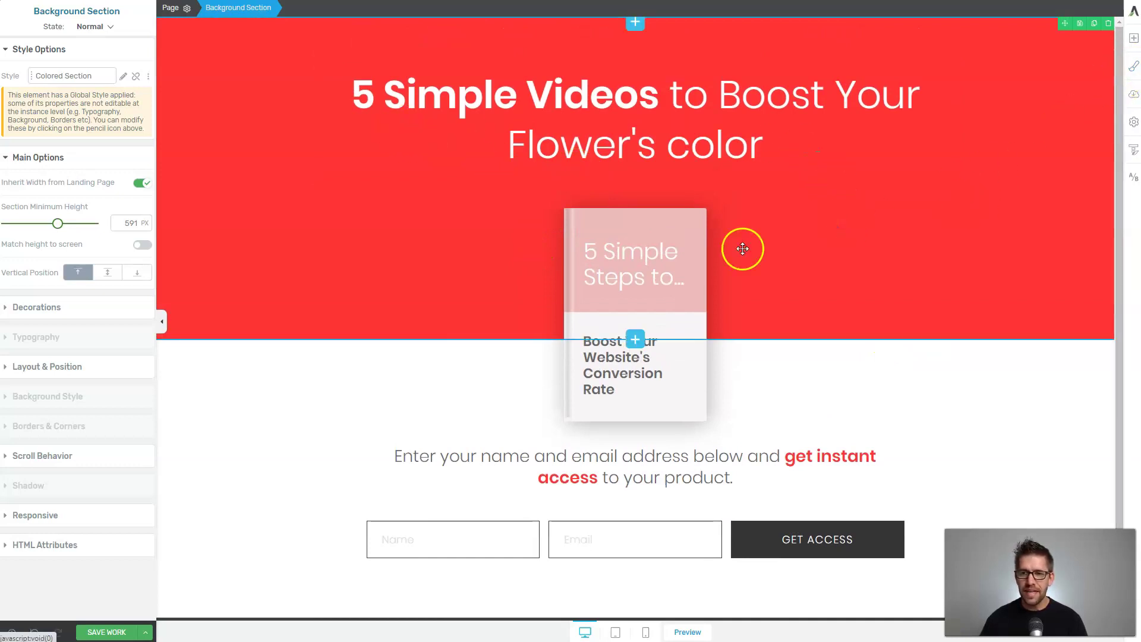
Try the Bright 02 and other colour schemes, then settle on Bright 05.
left_click(1134, 66)
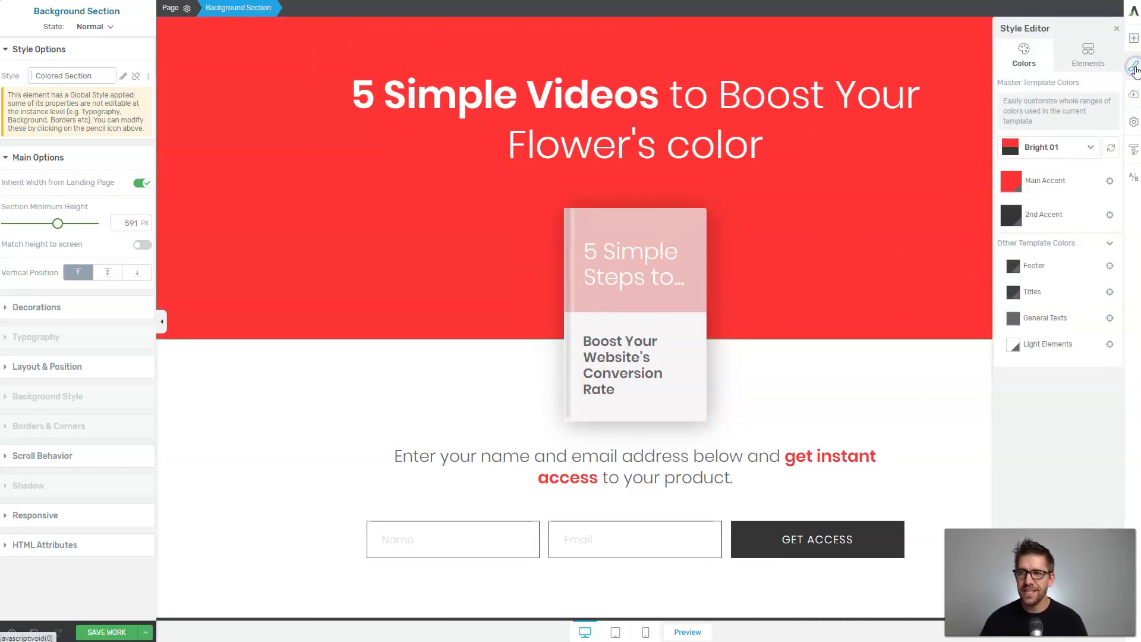
left_click(1046, 153)
left_click(1043, 185)
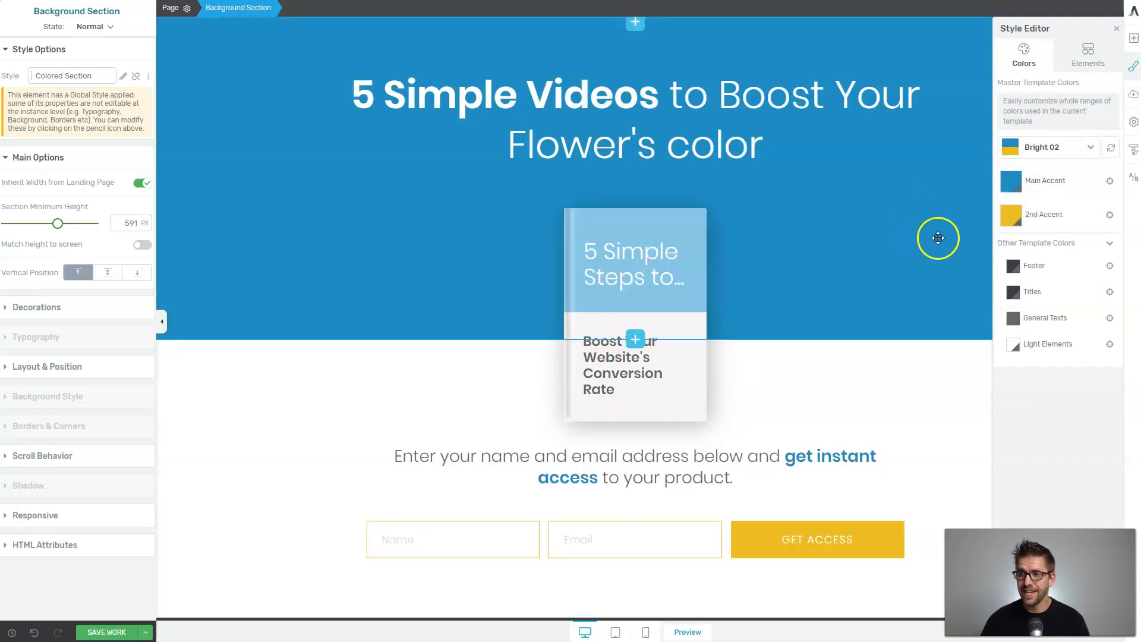
left_click(1041, 148)
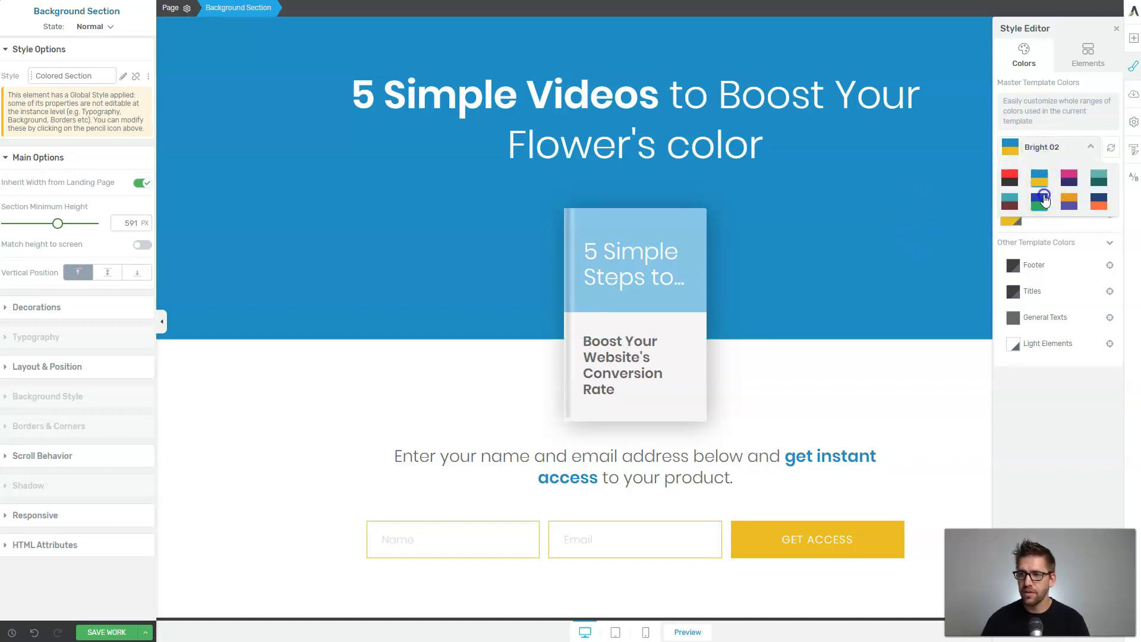
left_click(1045, 200)
left_click(1055, 149)
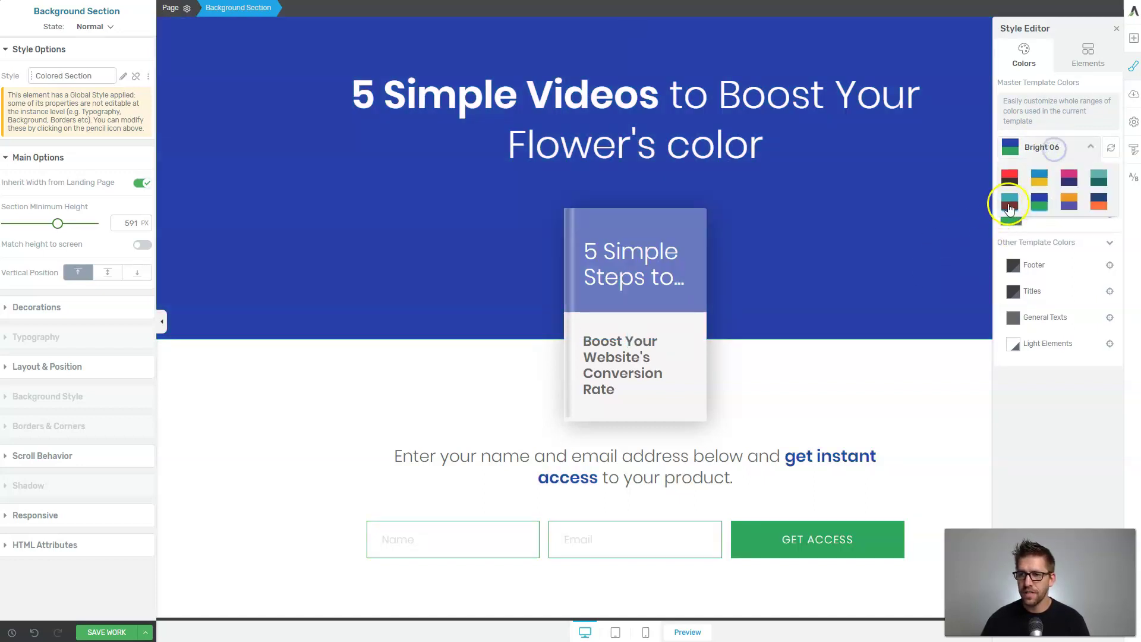
left_click(1009, 202)
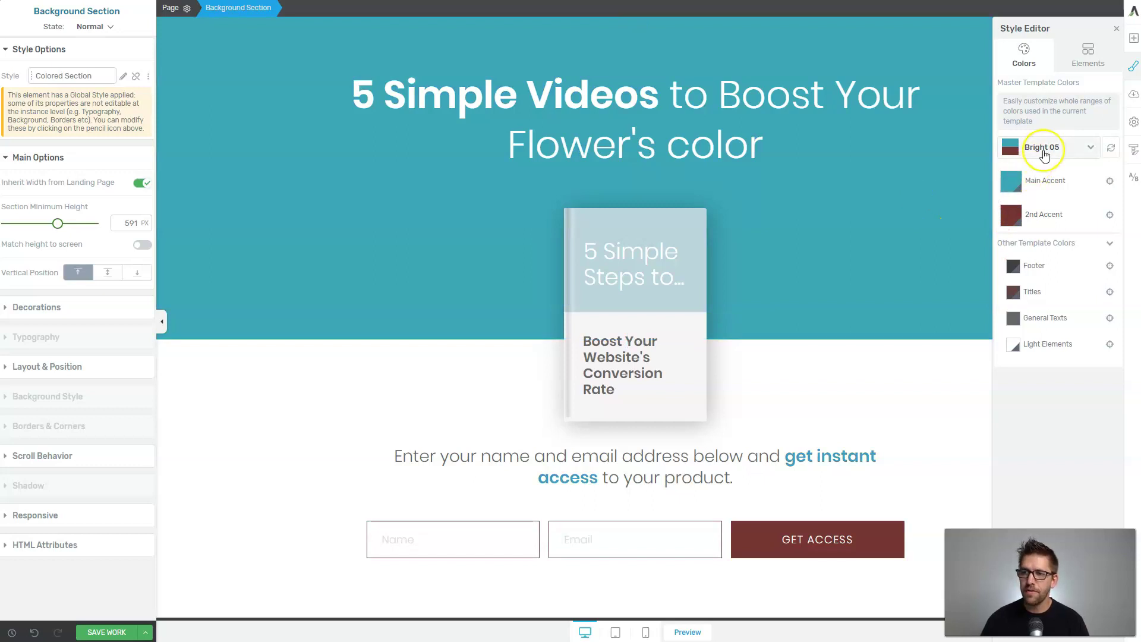
Set the Main Accent to #ea5e65 and the 2nd Accent to #ffcc5c.
left_click(1017, 180)
left_click(1133, 66)
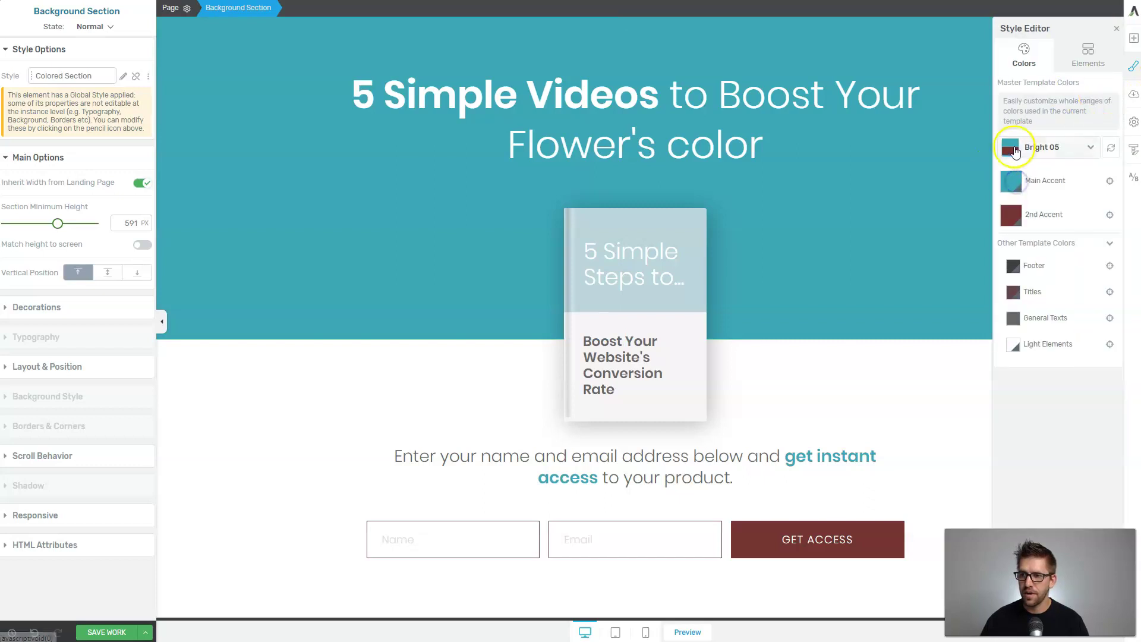
left_click(1011, 182)
key("ctrl+v")
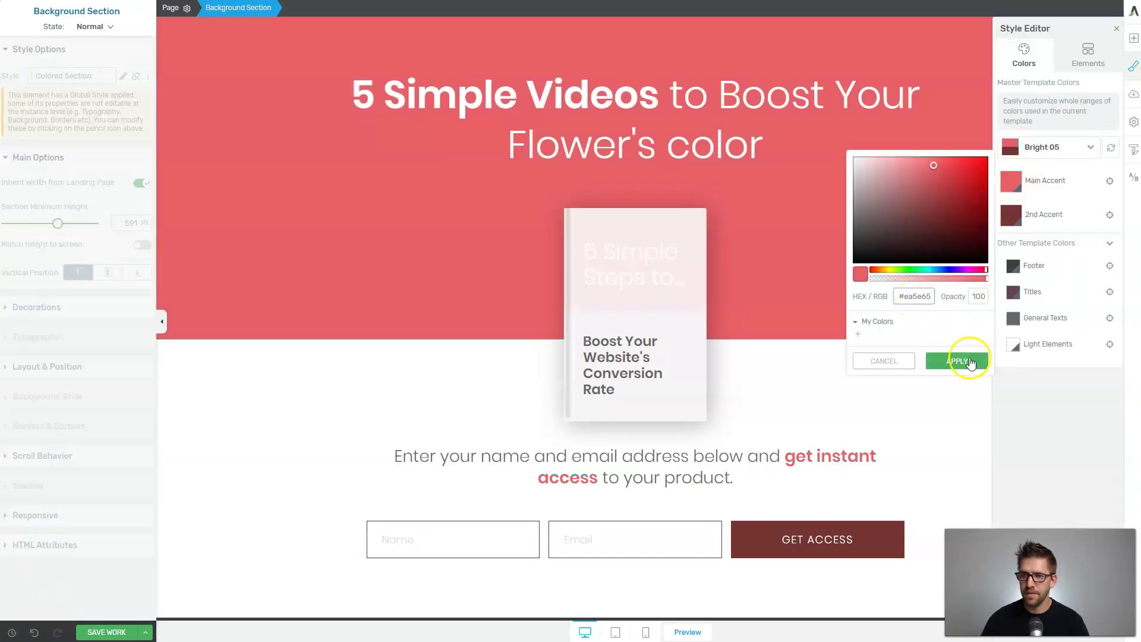
left_click(962, 361)
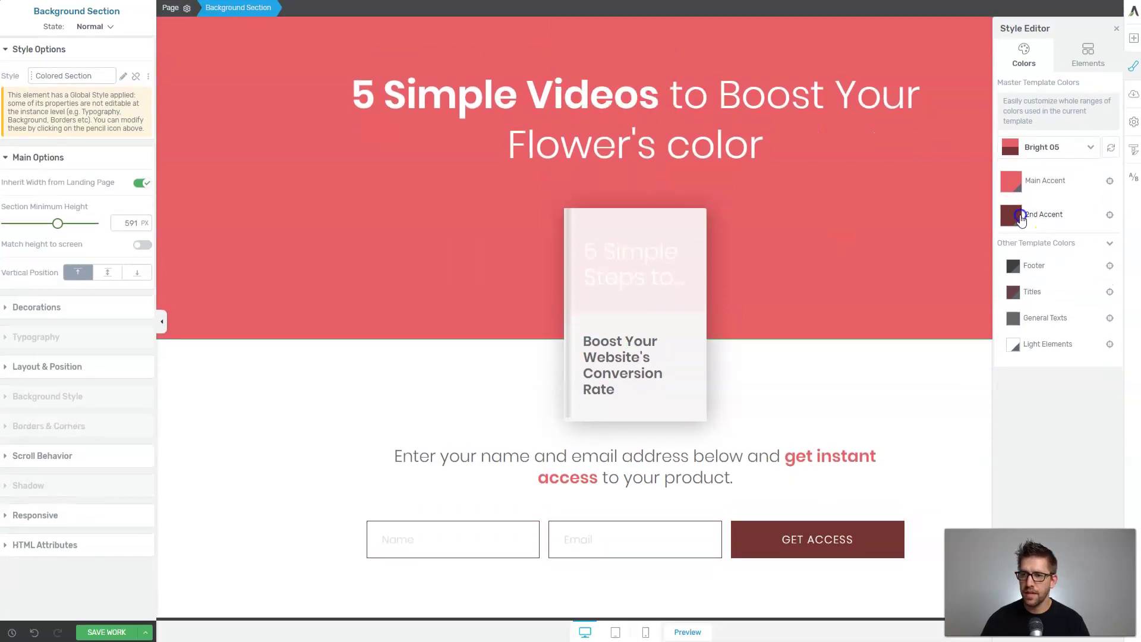
left_click(1012, 215)
type("#ffcc5c")
left_click(957, 393)
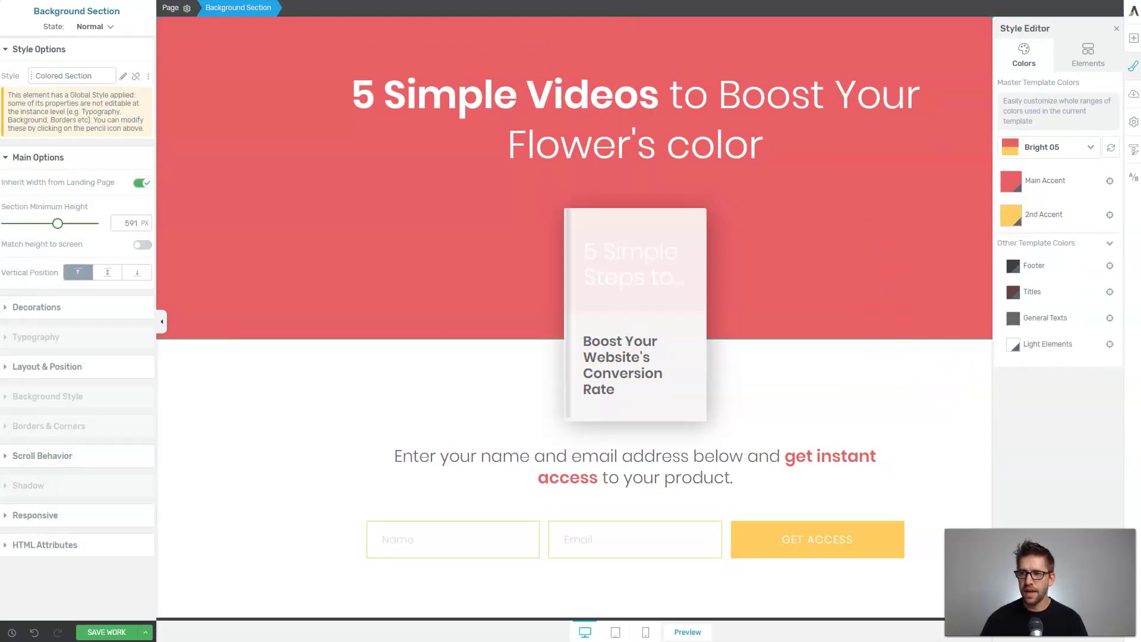
left_click(1134, 69)
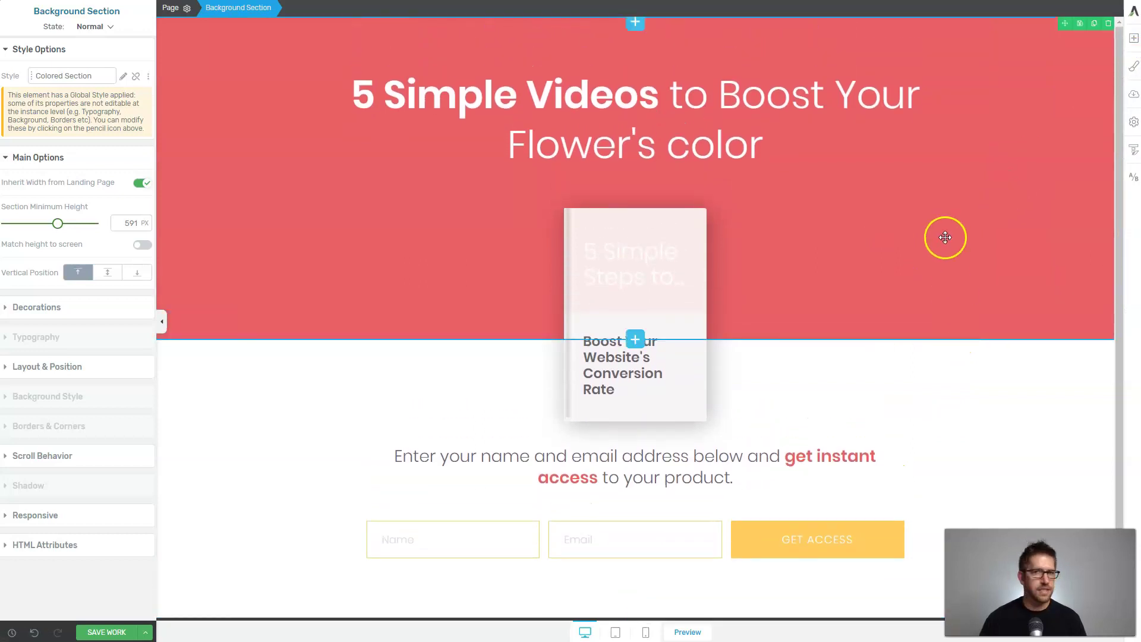
scroll(949, 251, "down", 2)
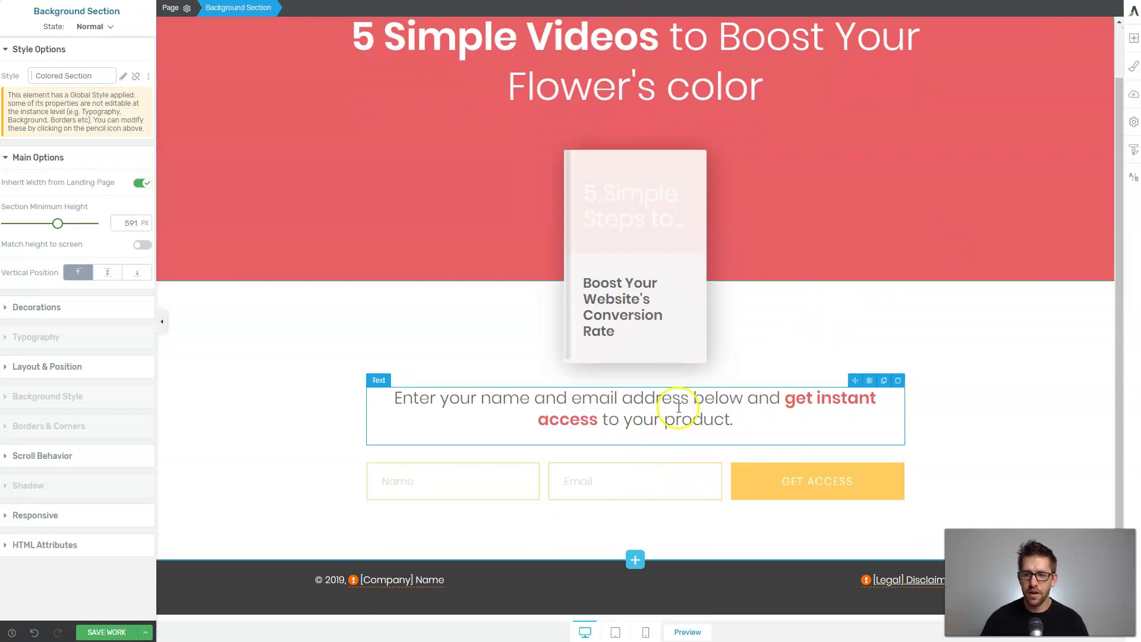
scroll(818, 381, "up", 2)
scroll(819, 381, "down", 2)
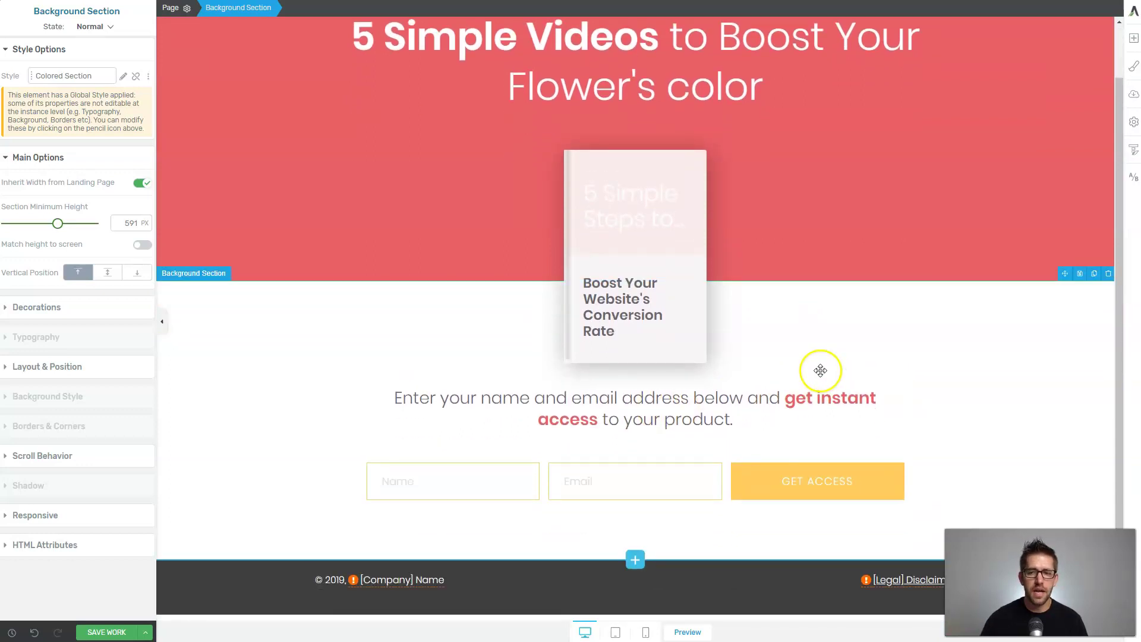
left_click(683, 476)
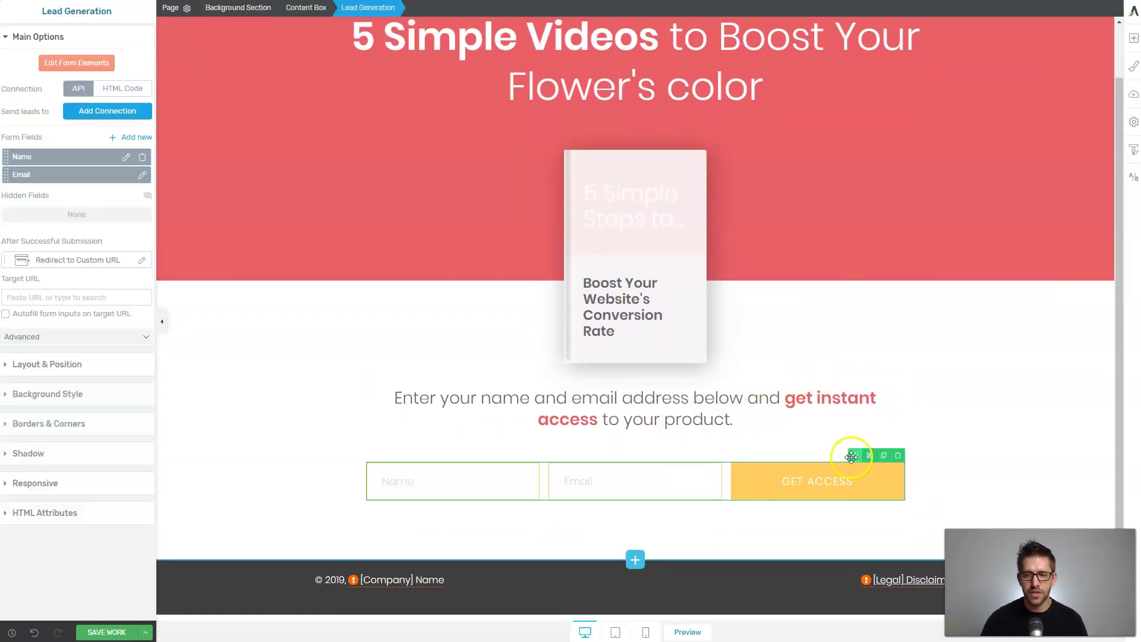
left_click_drag(857, 456, 723, 396)
left_click(868, 396)
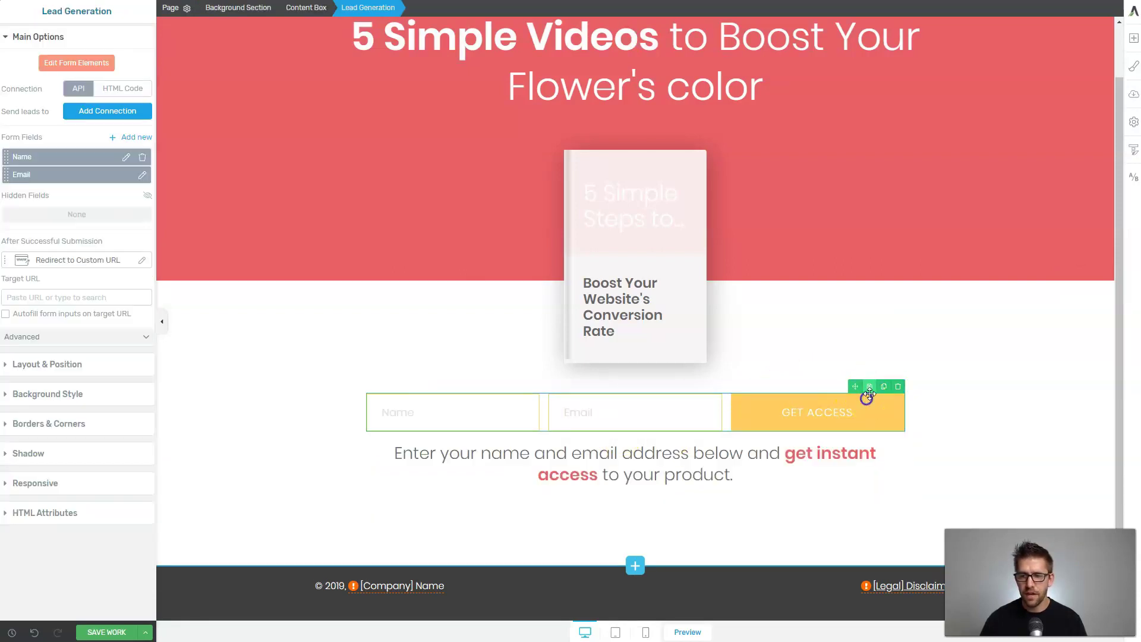
left_click_drag(860, 389, 739, 494)
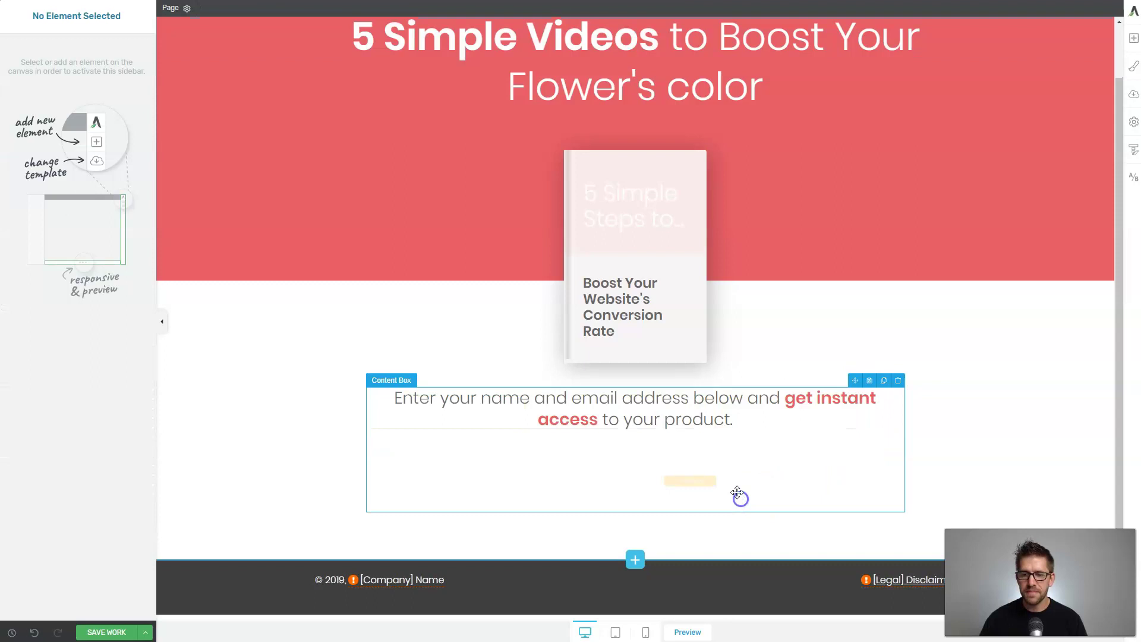
scroll(743, 408, "up", 1)
left_click(891, 330)
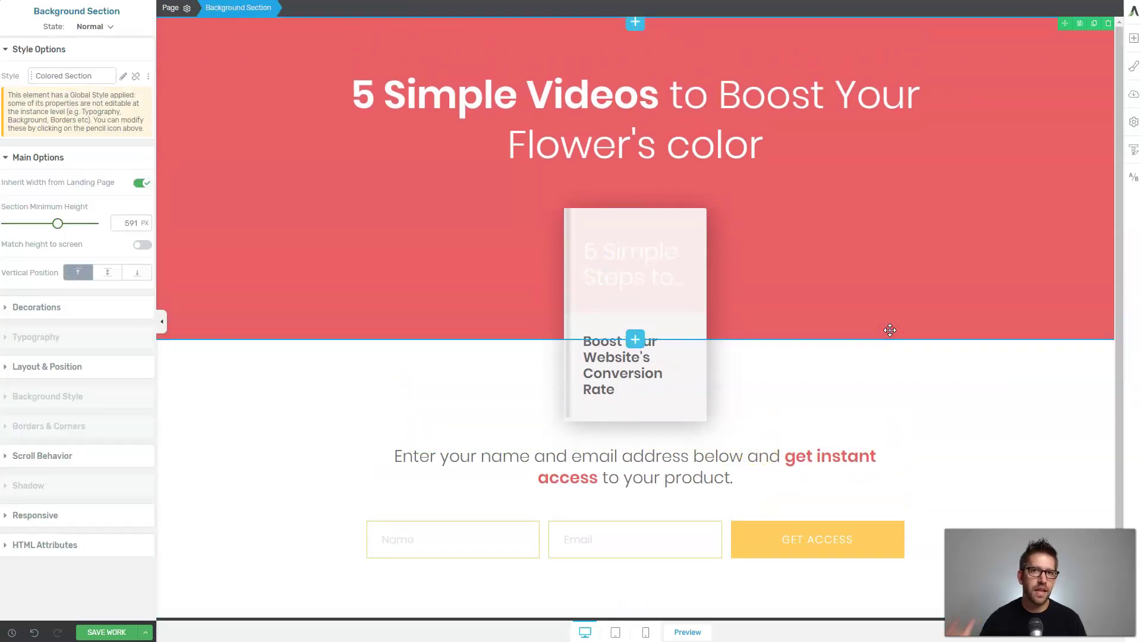
scroll(844, 302, "down", 1)
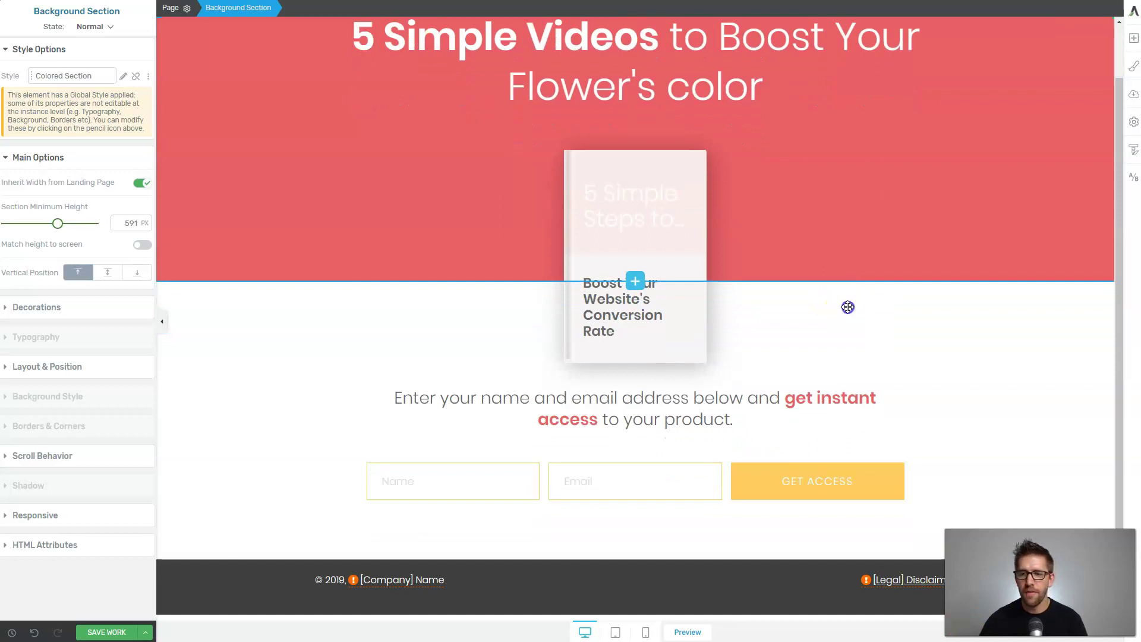
mouse_move(638, 561)
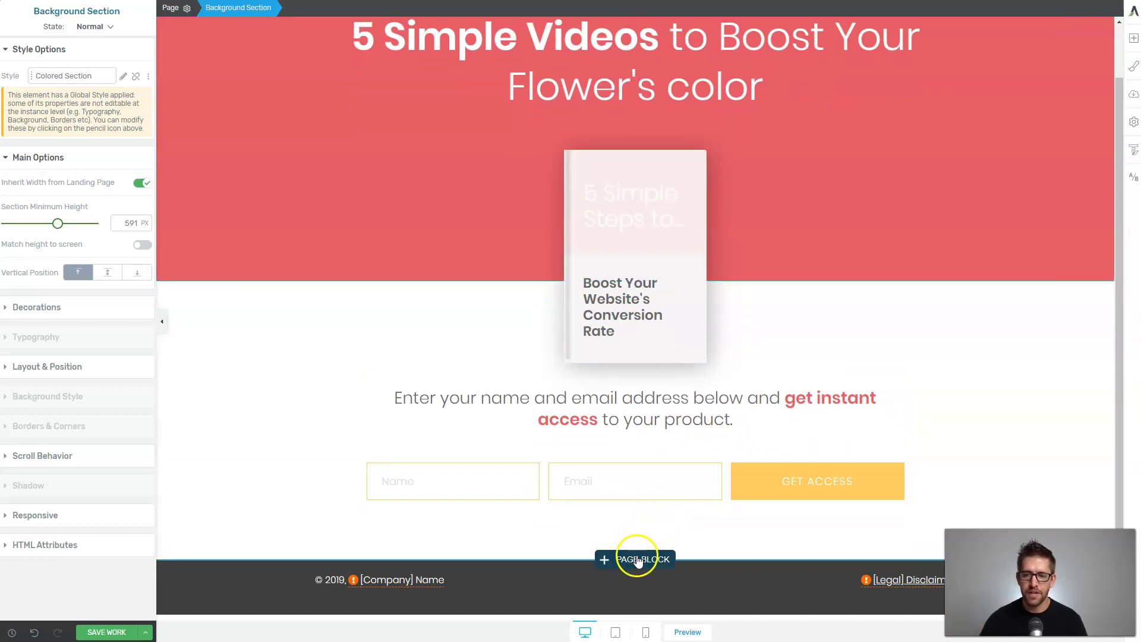
Insert the three-card testimonial block from the Testimonials page blocks.
left_click(635, 561)
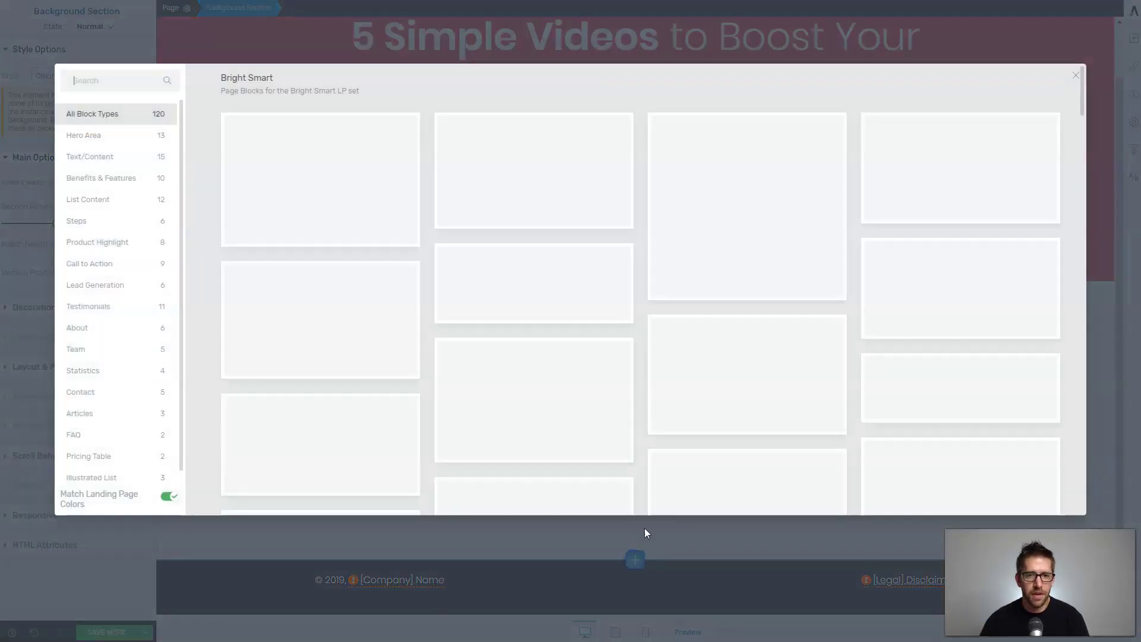
scroll(632, 287, "down", 5)
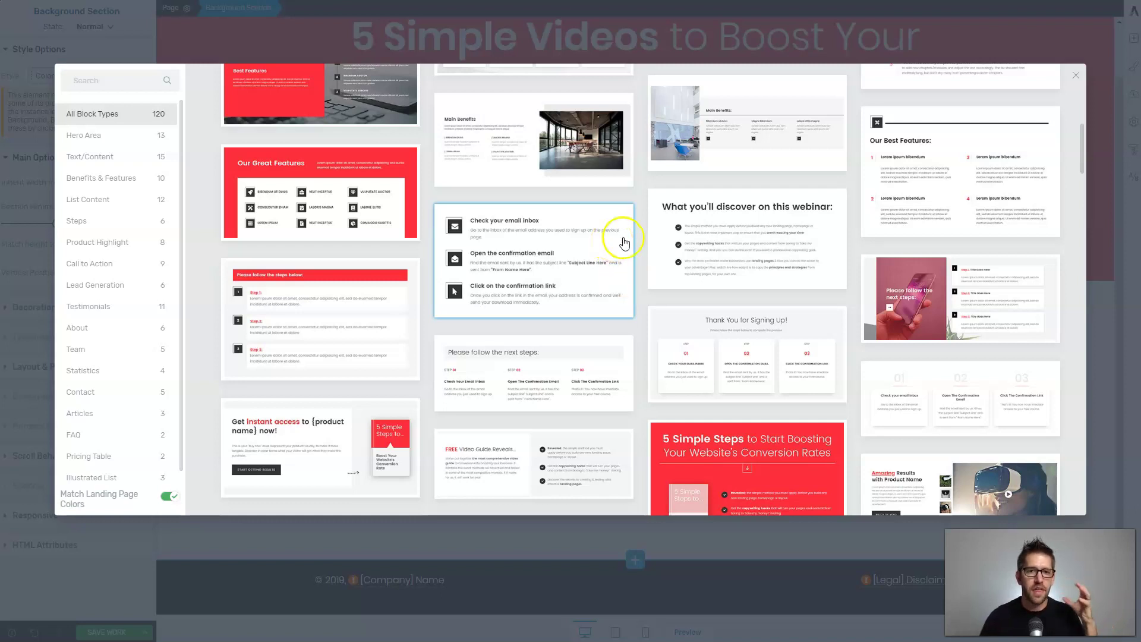
left_click(85, 308)
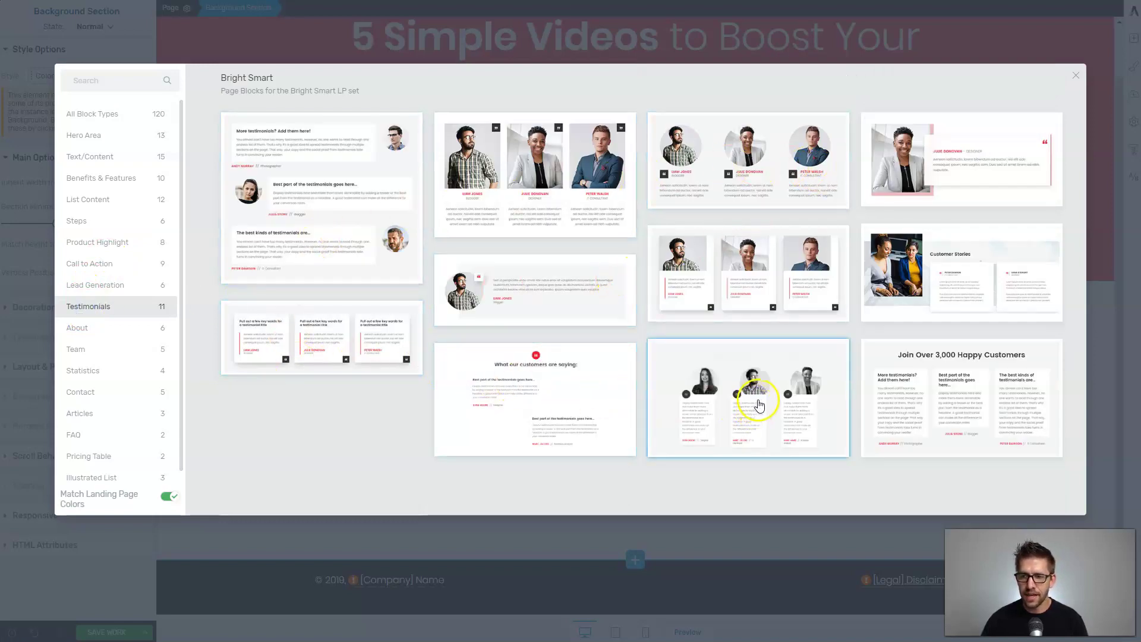
left_click(730, 259)
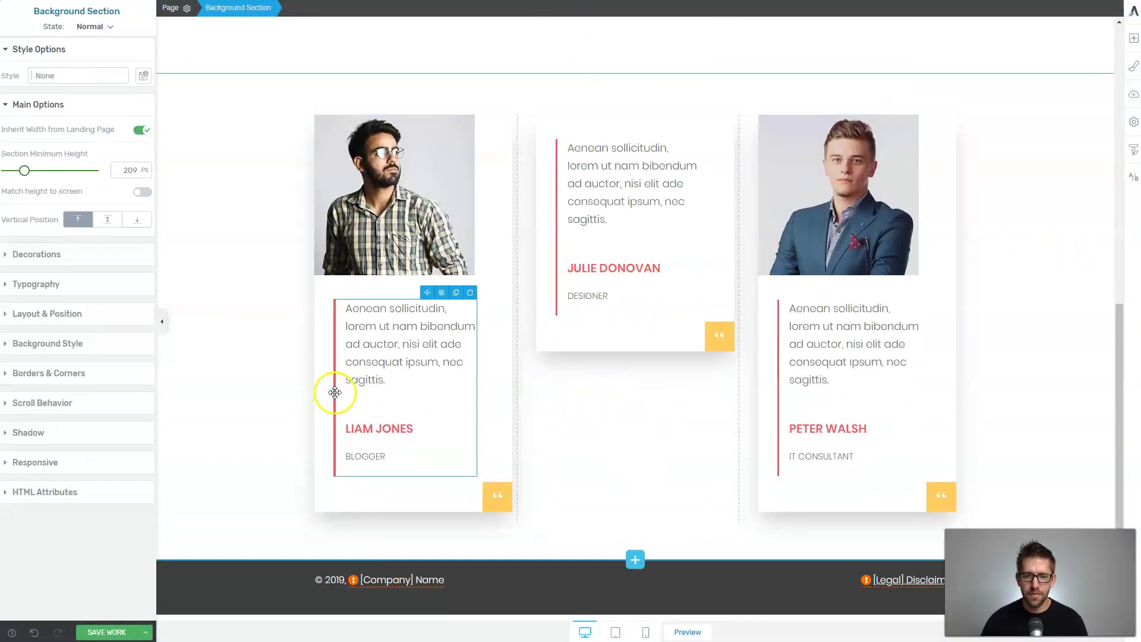
Inspect the hero section and testimonial cards, then bring up the page block library again.
scroll(338, 390, "up", 2)
scroll(338, 390, "up", 8)
left_click(275, 227)
scroll(276, 226, "down", 10)
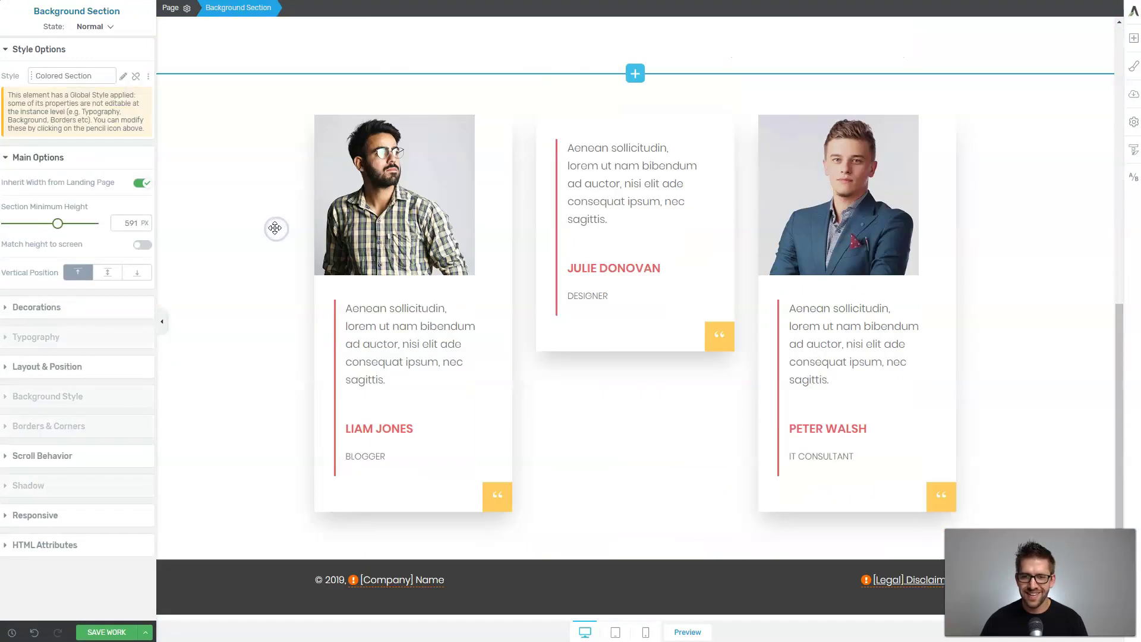
left_click(333, 355)
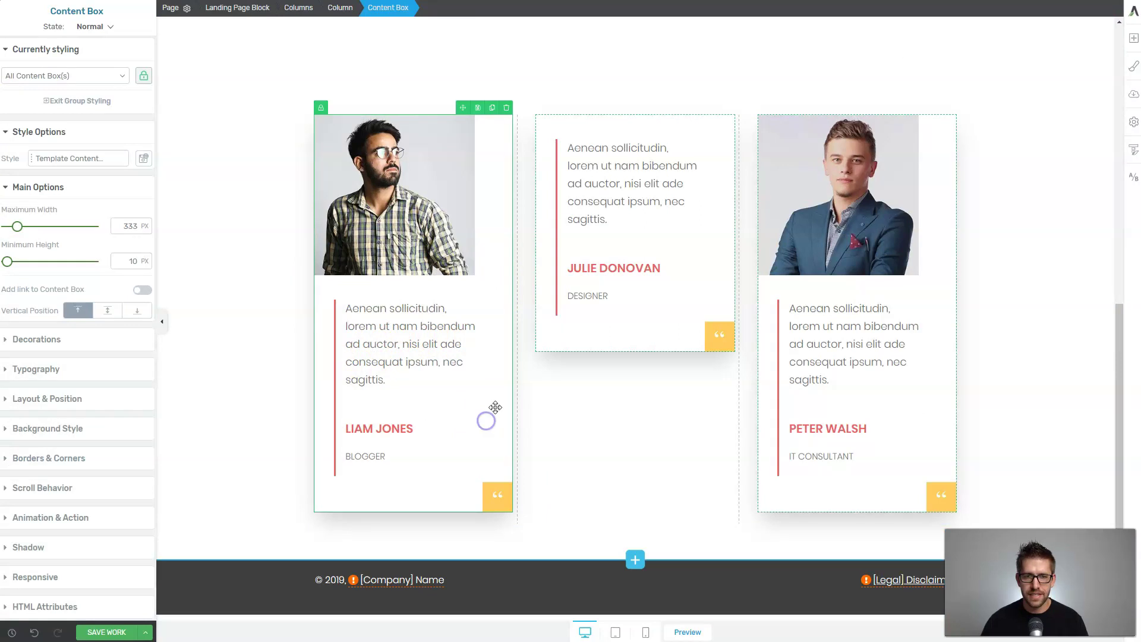
left_click(409, 189)
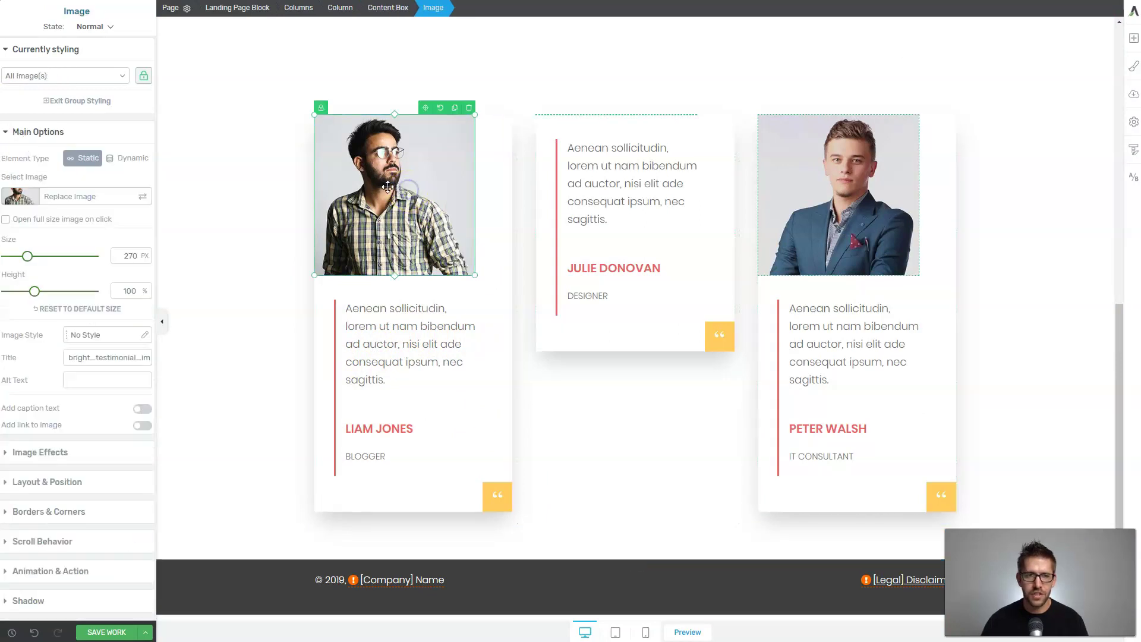
left_click(576, 126)
left_click(602, 107)
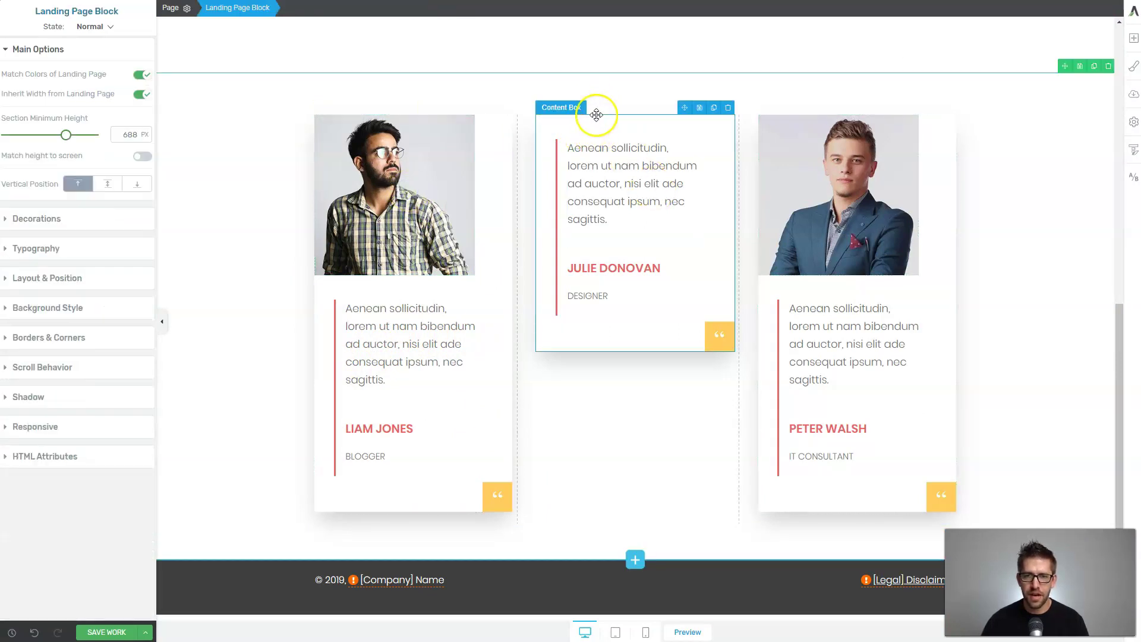
left_click(593, 122)
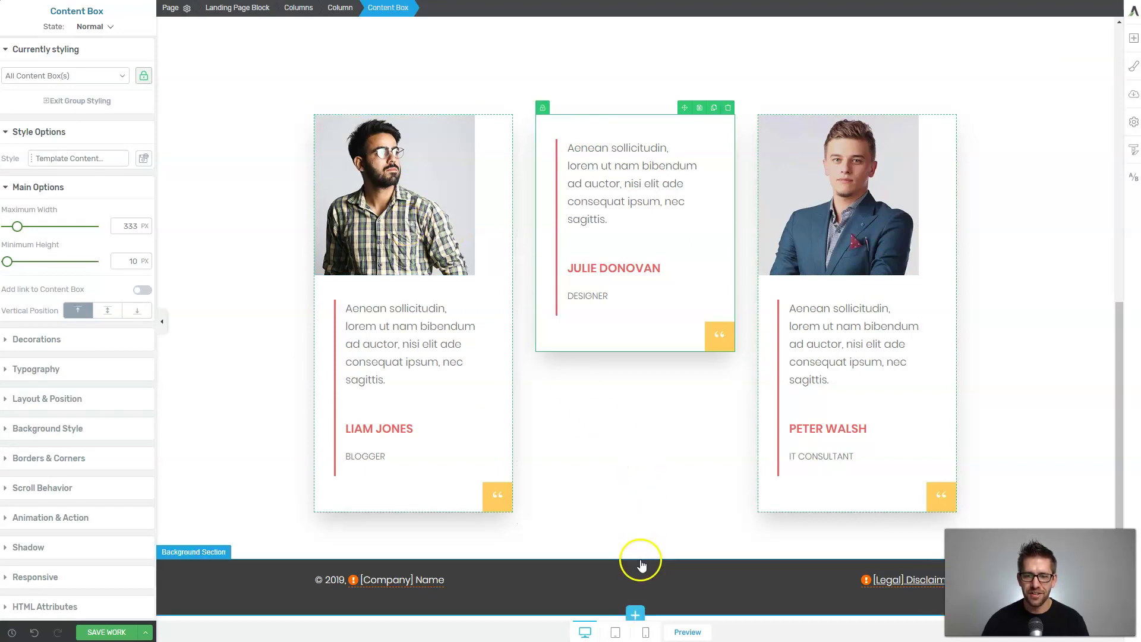
left_click(642, 526)
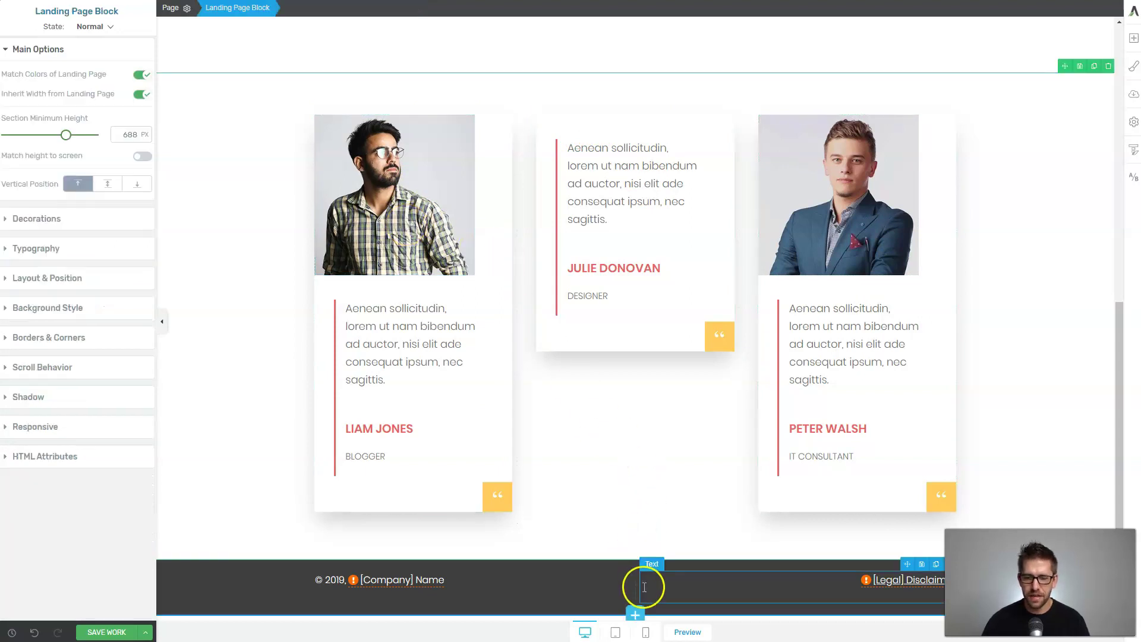
left_click(639, 568)
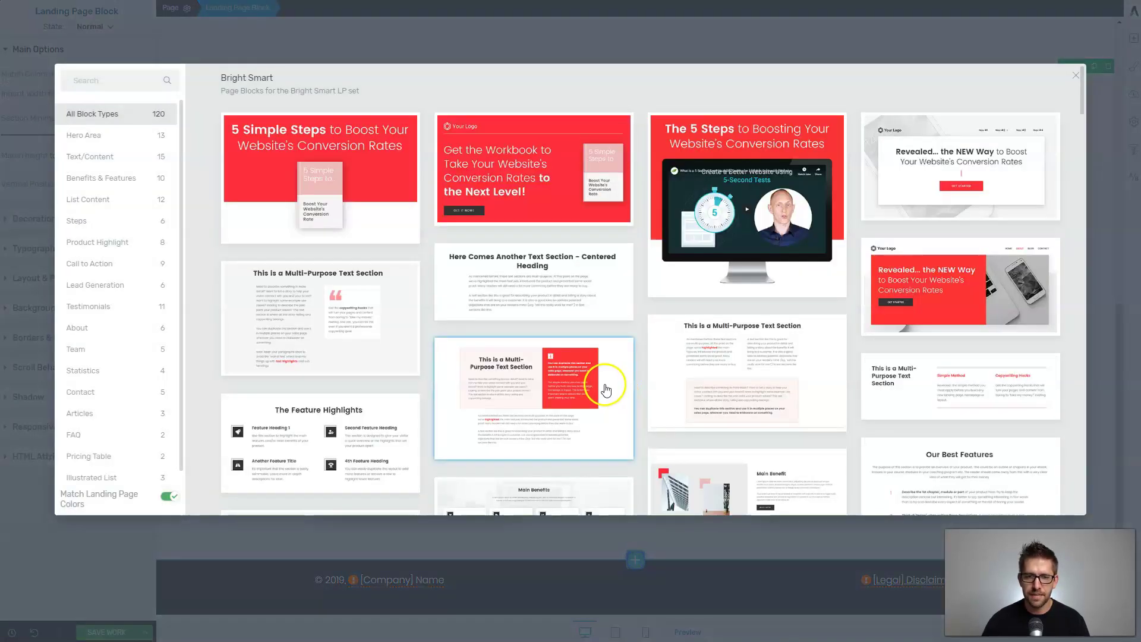
Insert the Statistics product-data block with 50%, 90% and 80% progress bars.
left_click(87, 371)
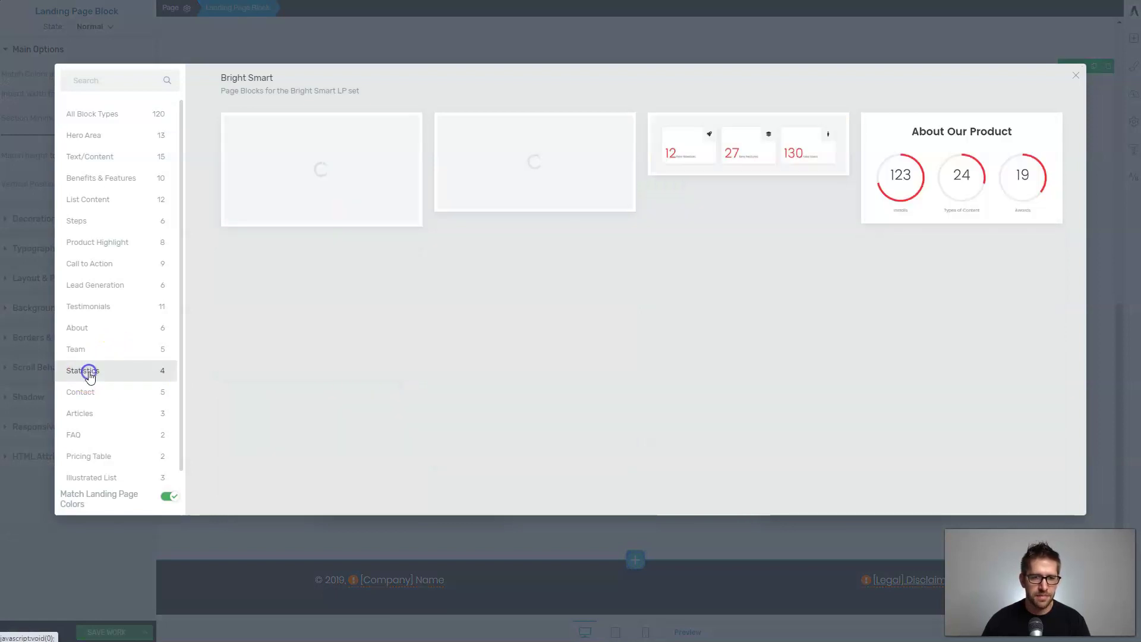
left_click(520, 156)
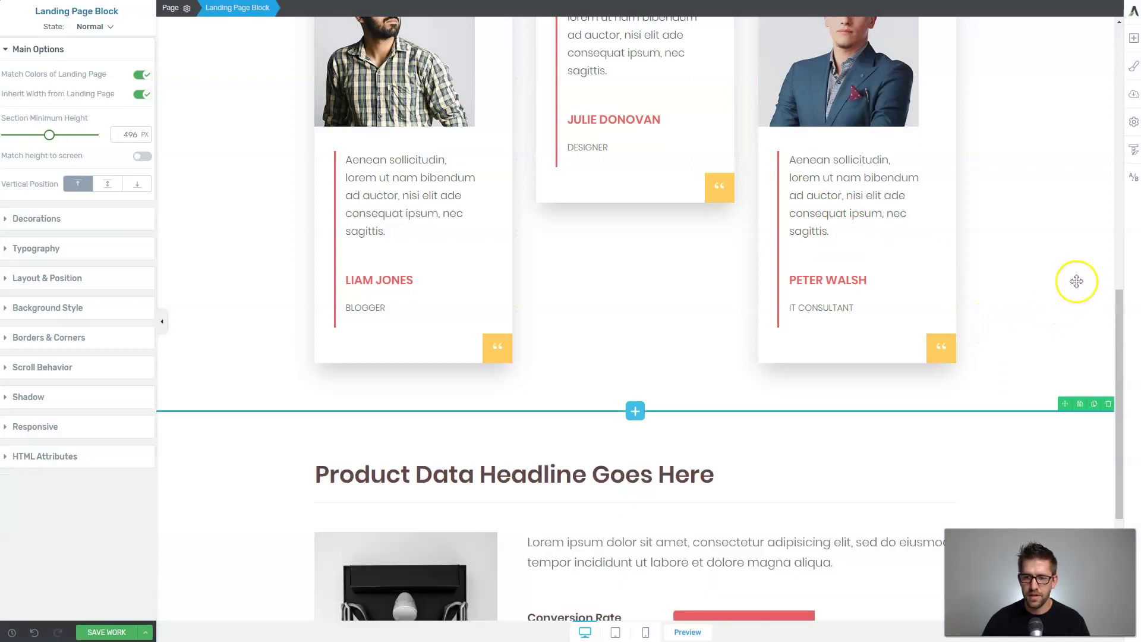
scroll(1076, 280, "up", 15)
scroll(1051, 274, "down", 10)
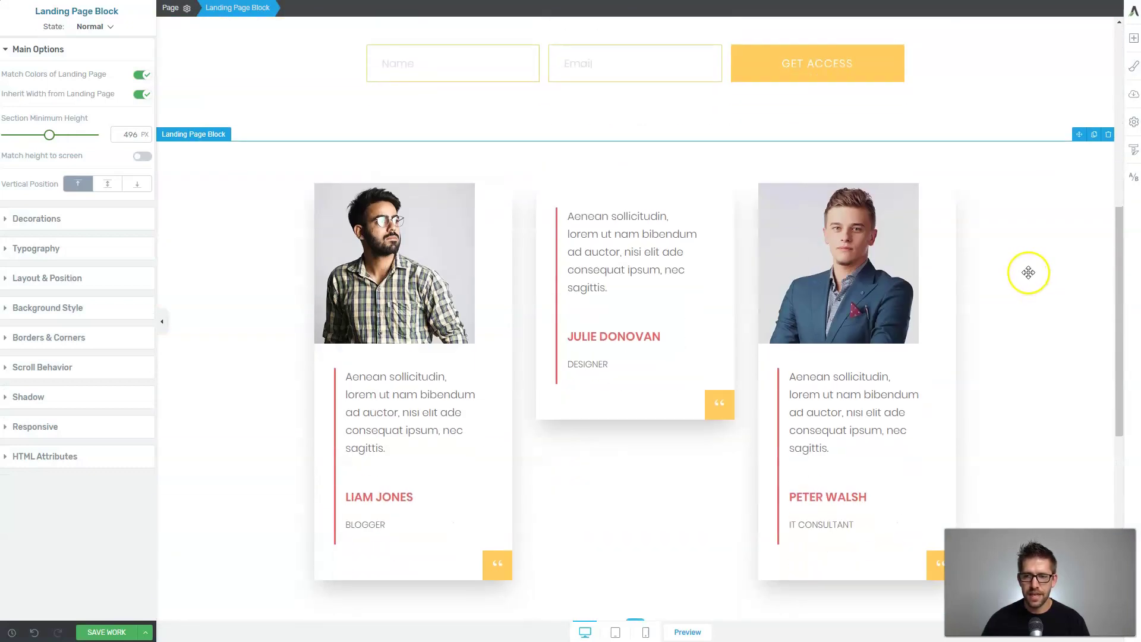
scroll(1028, 272, "down", 5)
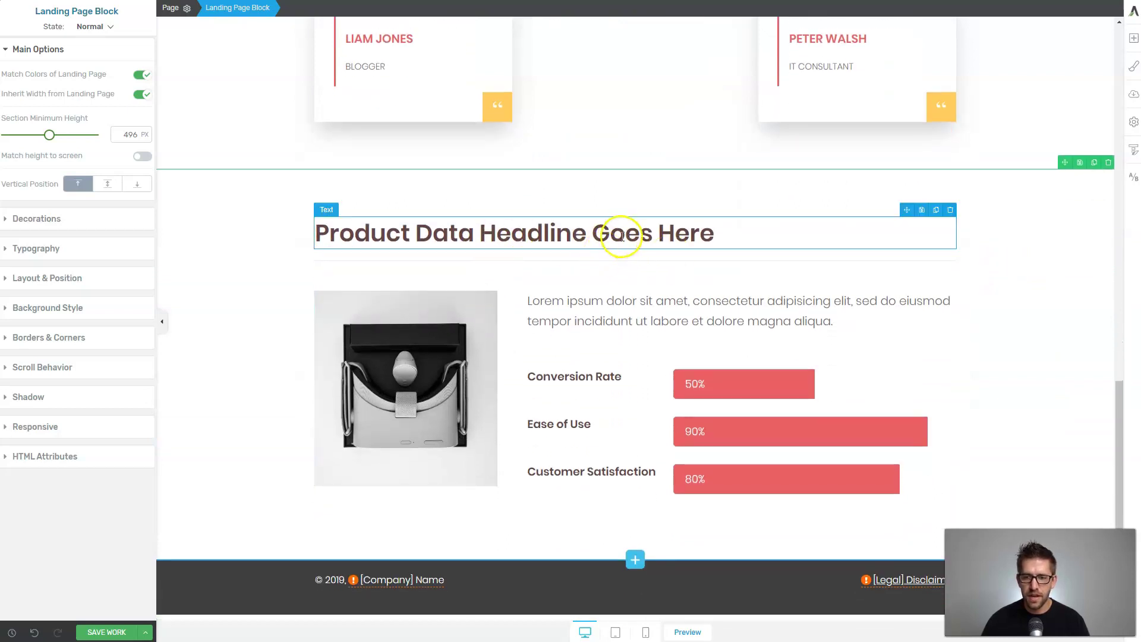
left_click(743, 388)
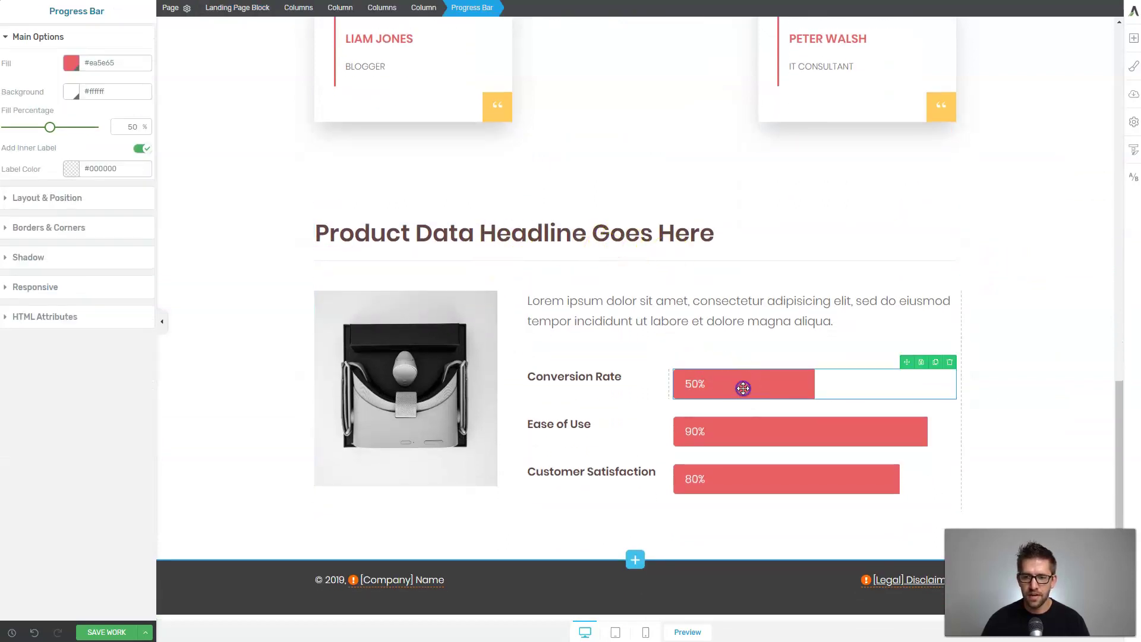
Apply the blue-and-yellow Bright 02 palette in the Style Editor.
left_click(1134, 66)
left_click(1043, 148)
left_click(1042, 179)
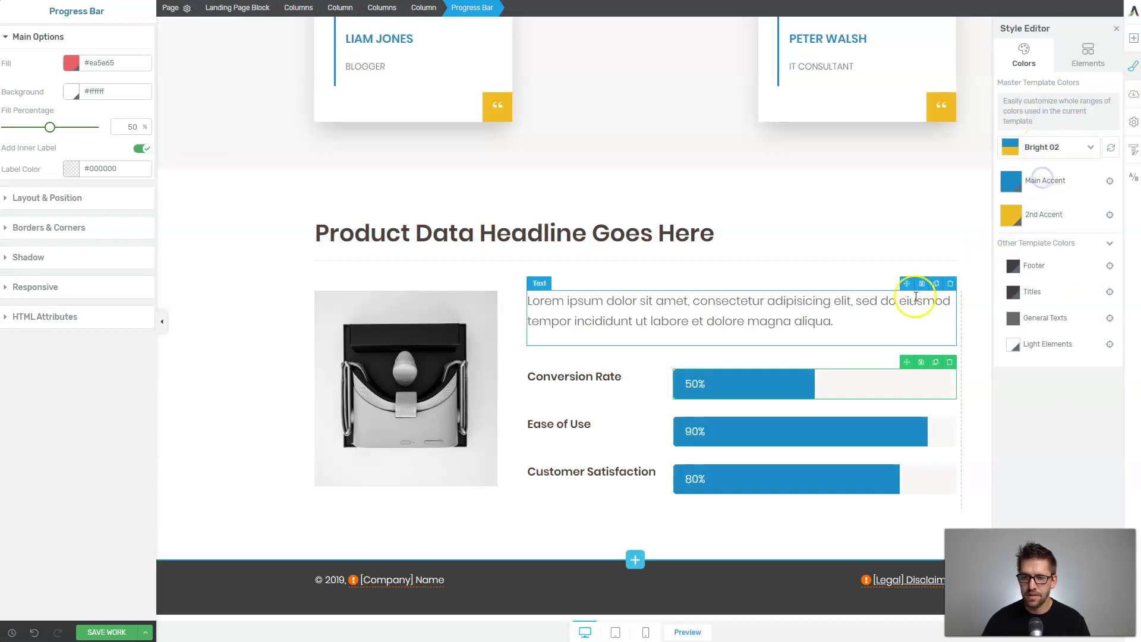
Select the stats paragraph, testimonials block, hero section and headline to check the new colours.
left_click(847, 304)
left_click(650, 180)
scroll(650, 180, "up", 15)
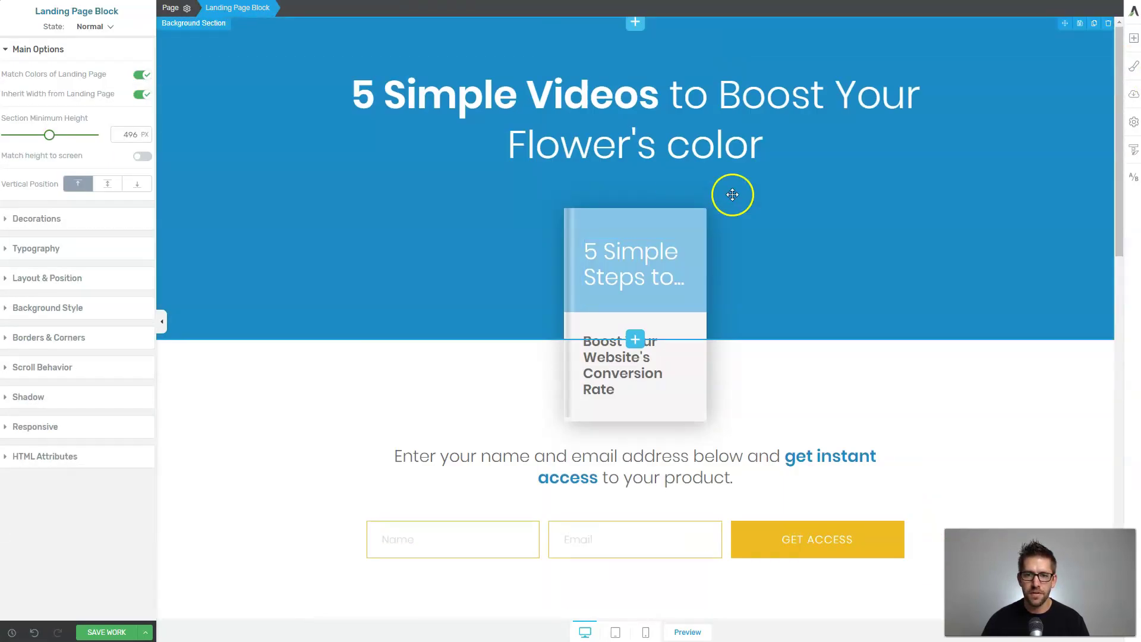
left_click(825, 203)
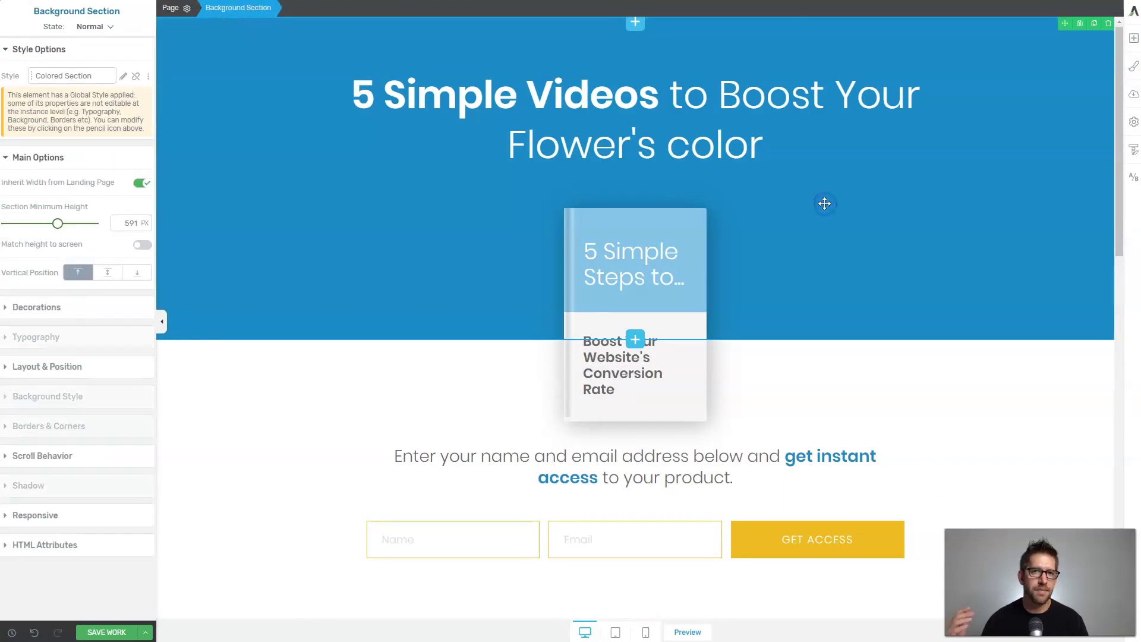
left_click(825, 206)
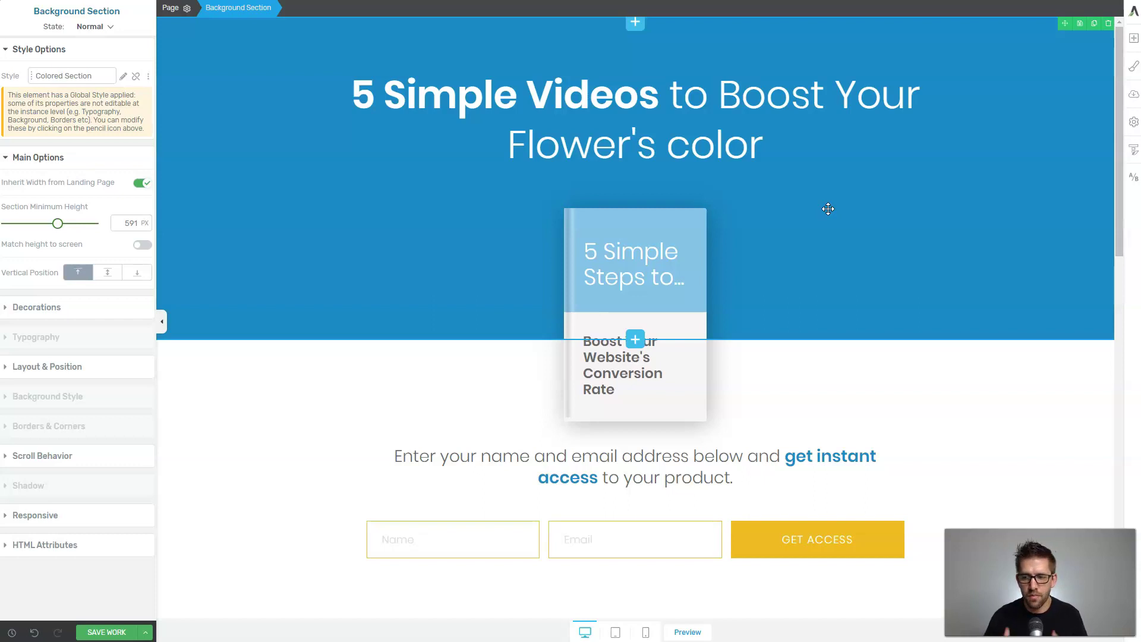
left_click(629, 110)
Save the page and create a new A/B test with the Thank You page as control.
scroll(631, 117, "down", 10)
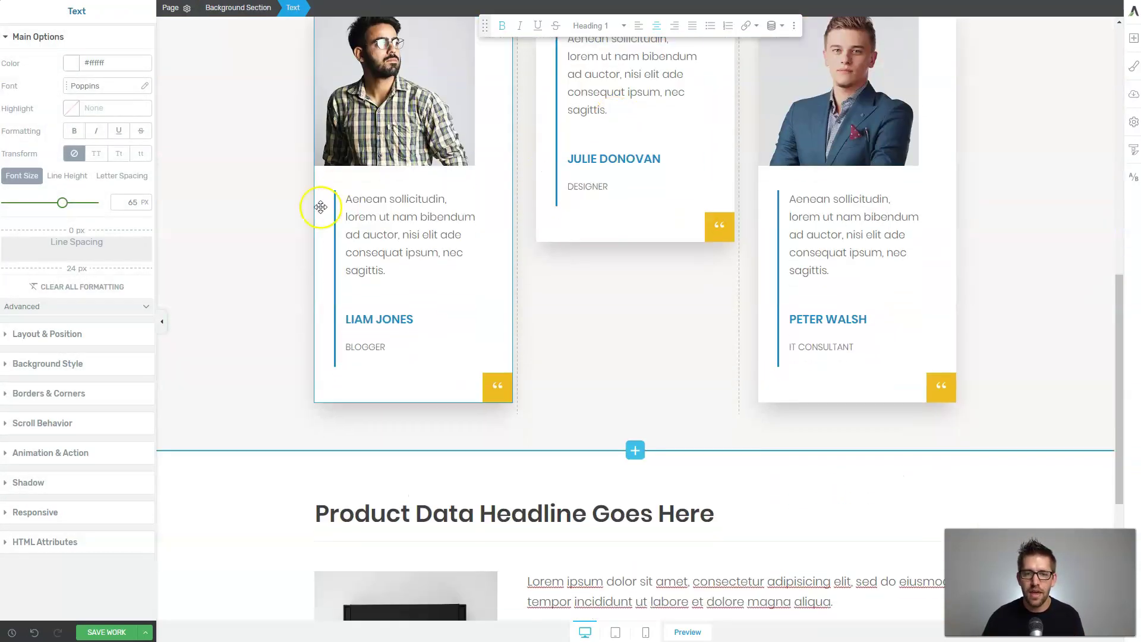
left_click(496, 233)
left_click(576, 246)
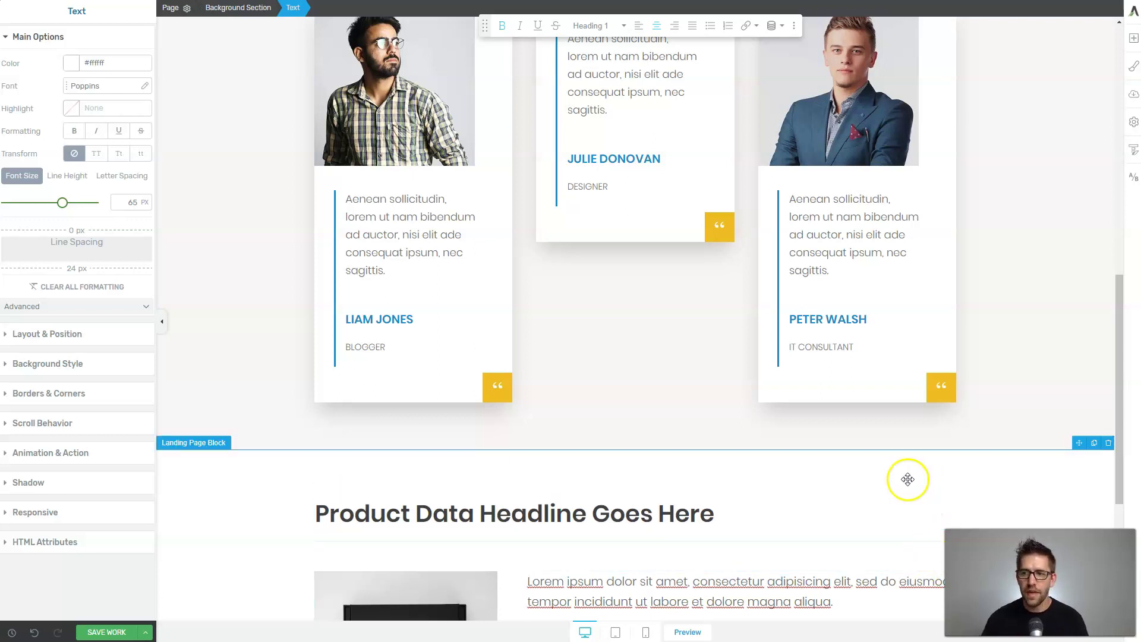
left_click(101, 635)
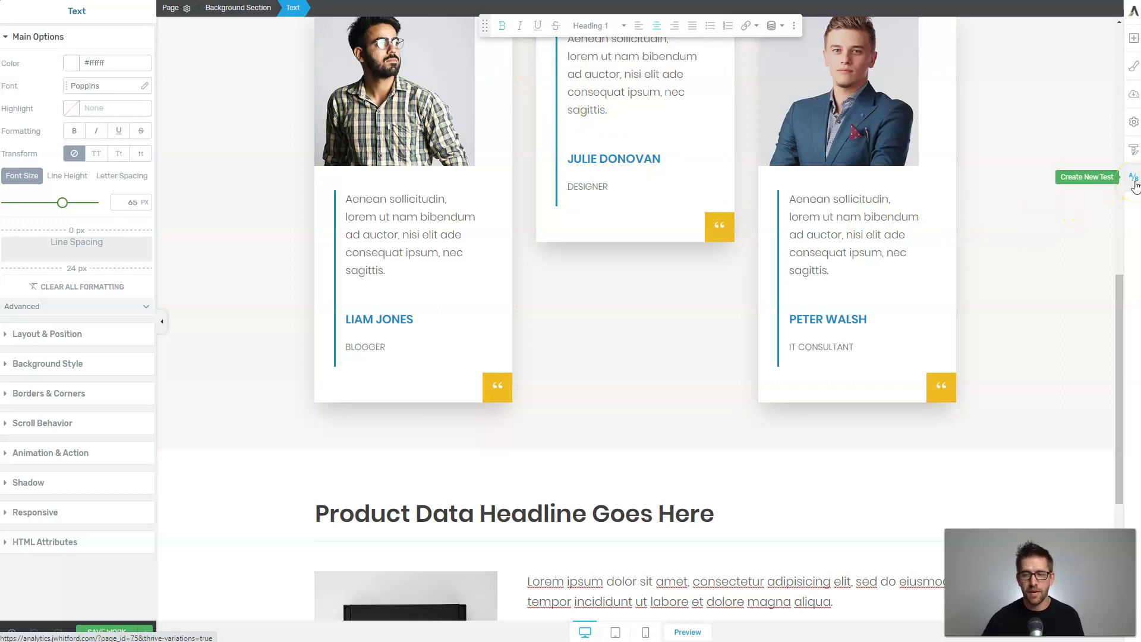
left_click(1134, 180)
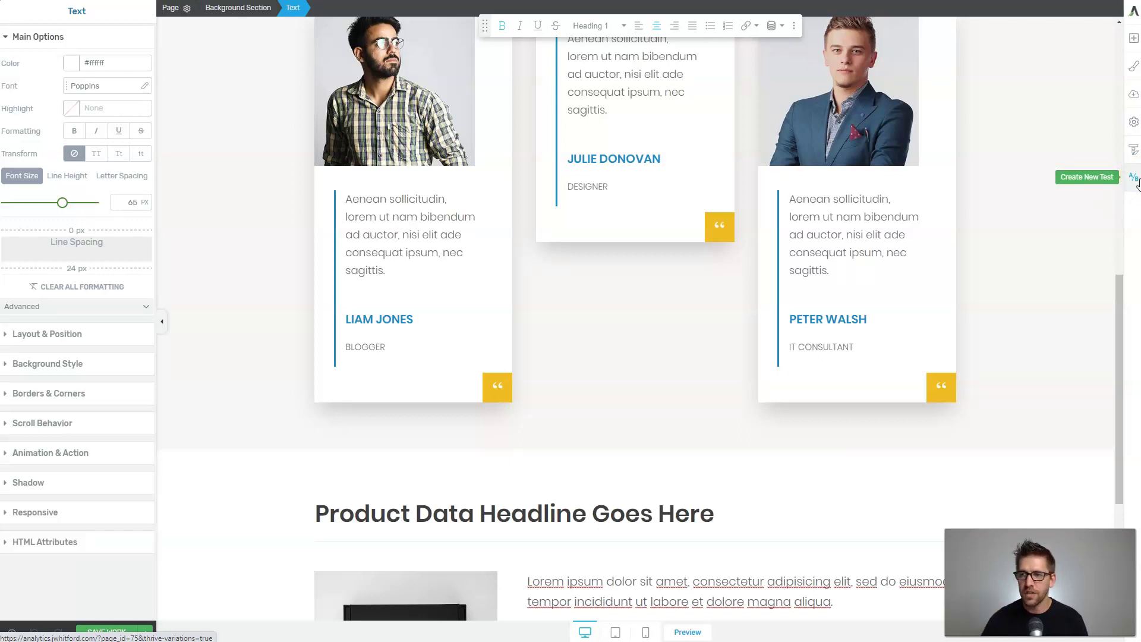
left_click(1134, 181)
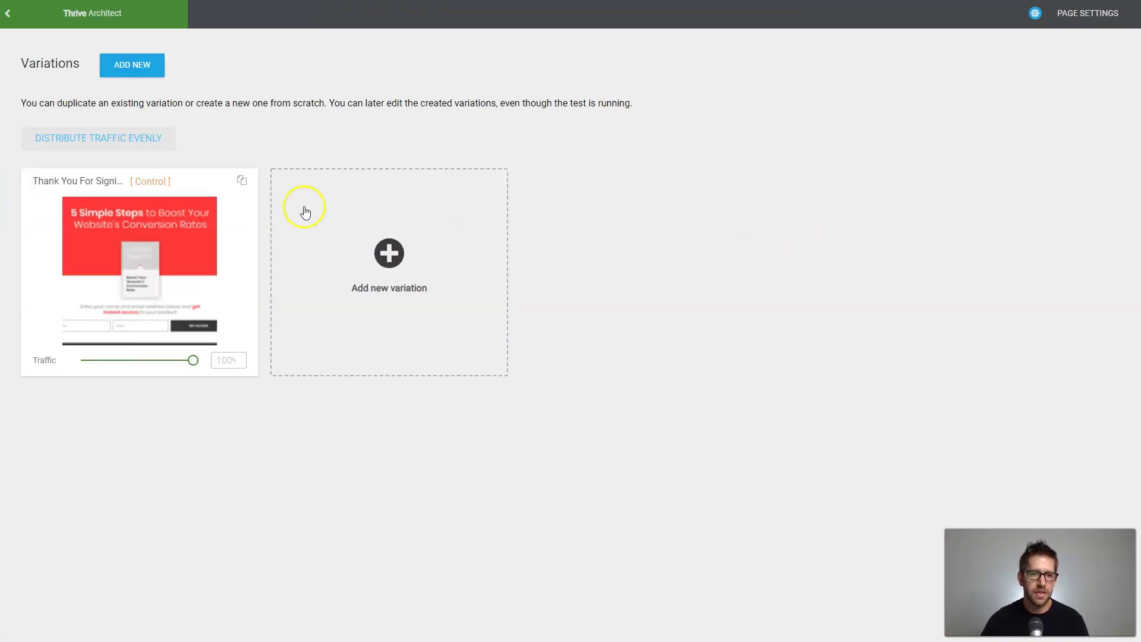
Duplicate the control and add a blank Variation 3, splitting traffic 34/33/33.
left_click(241, 180)
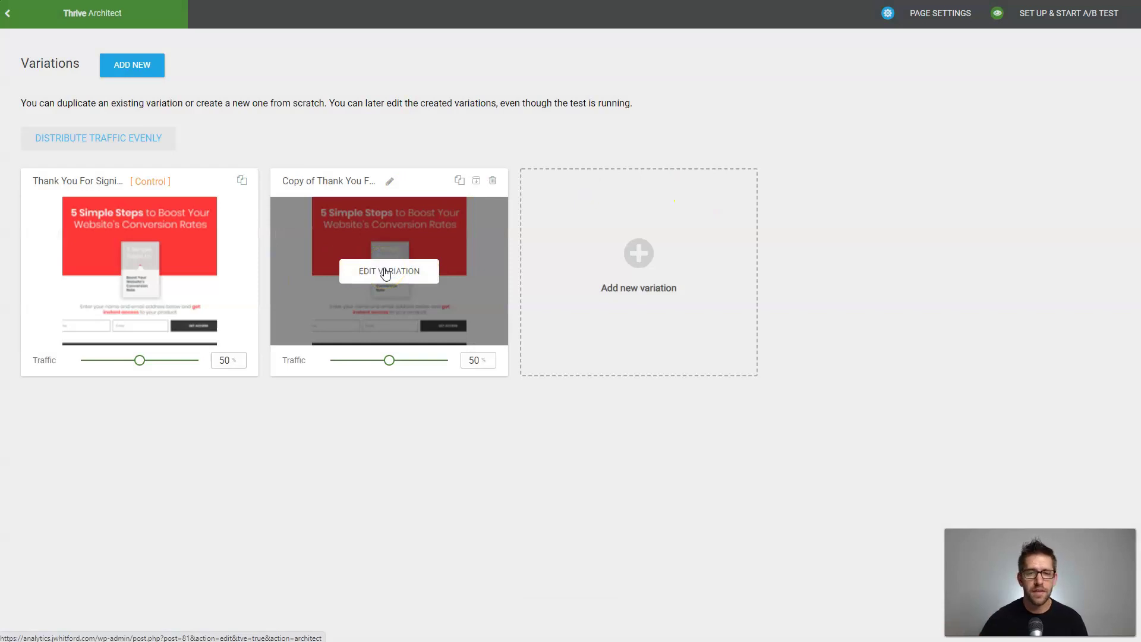
left_click(639, 251)
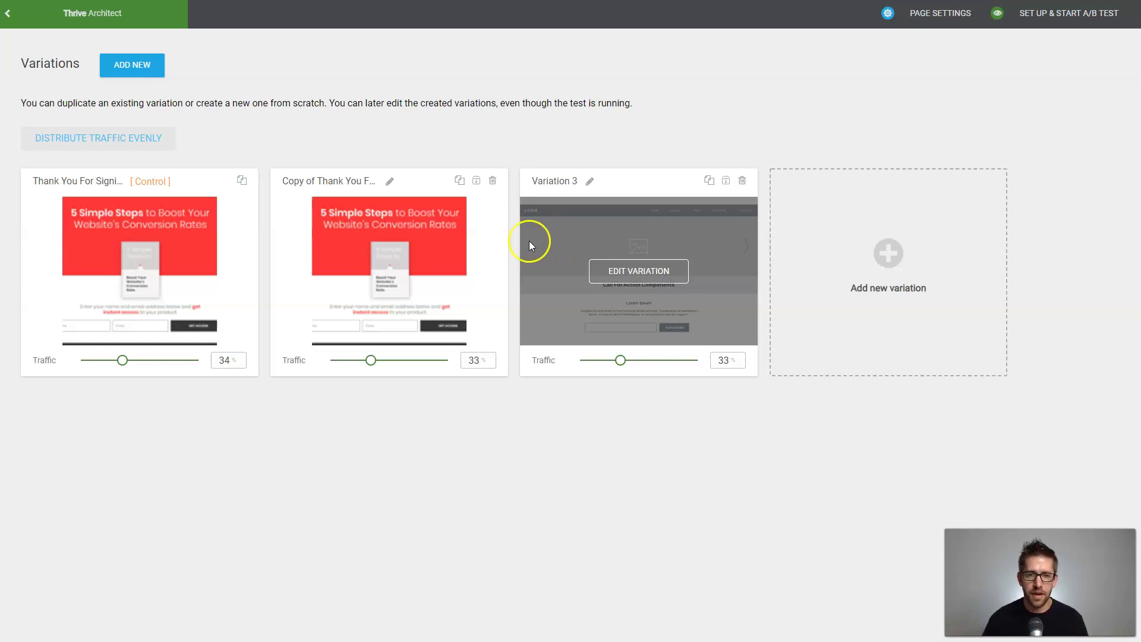
left_click(378, 275)
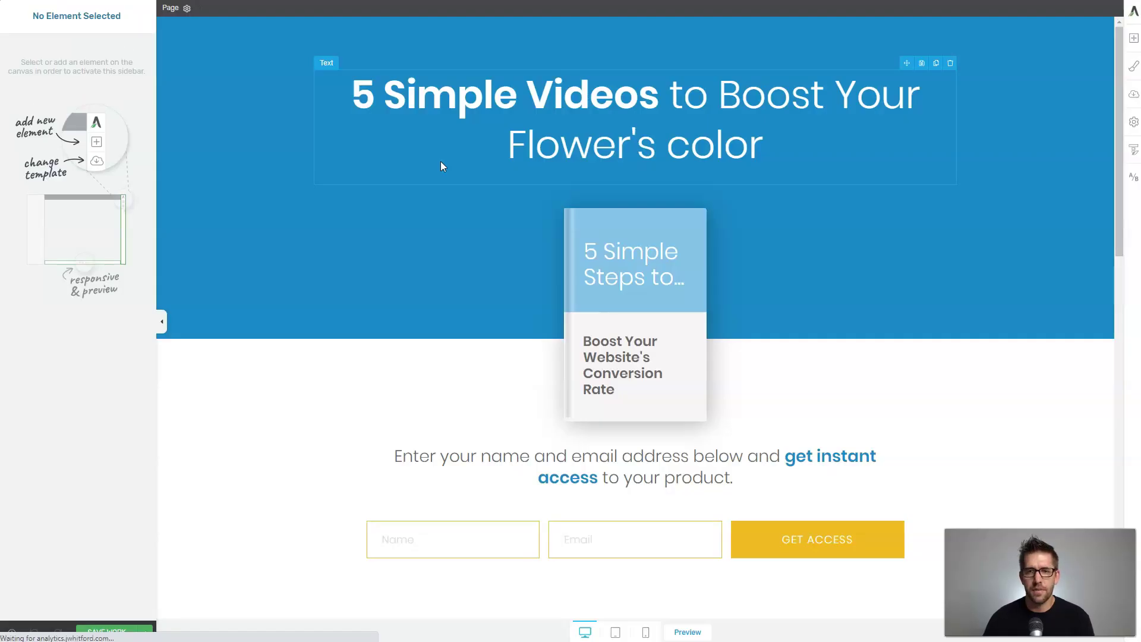
Replace the hero headline with 'Don't Forget! The most important aspects of becoming a gardener is below'.
left_click_drag(355, 94, 824, 149)
type("Don't Forget! The most important aspects of becoming a gardener is below 👇")
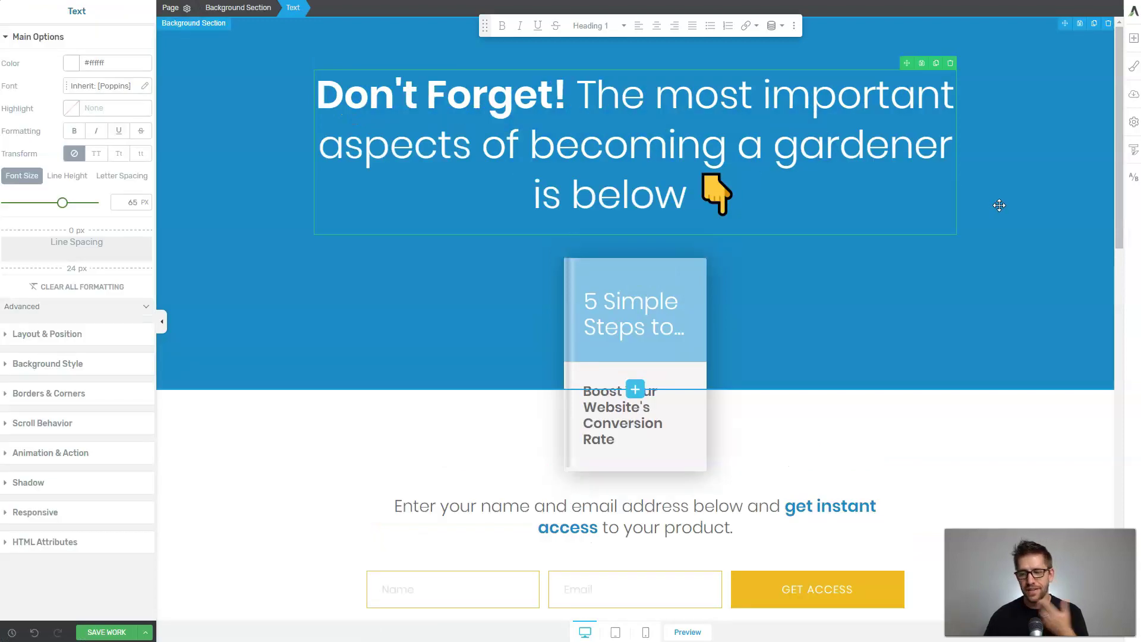
left_click(966, 208)
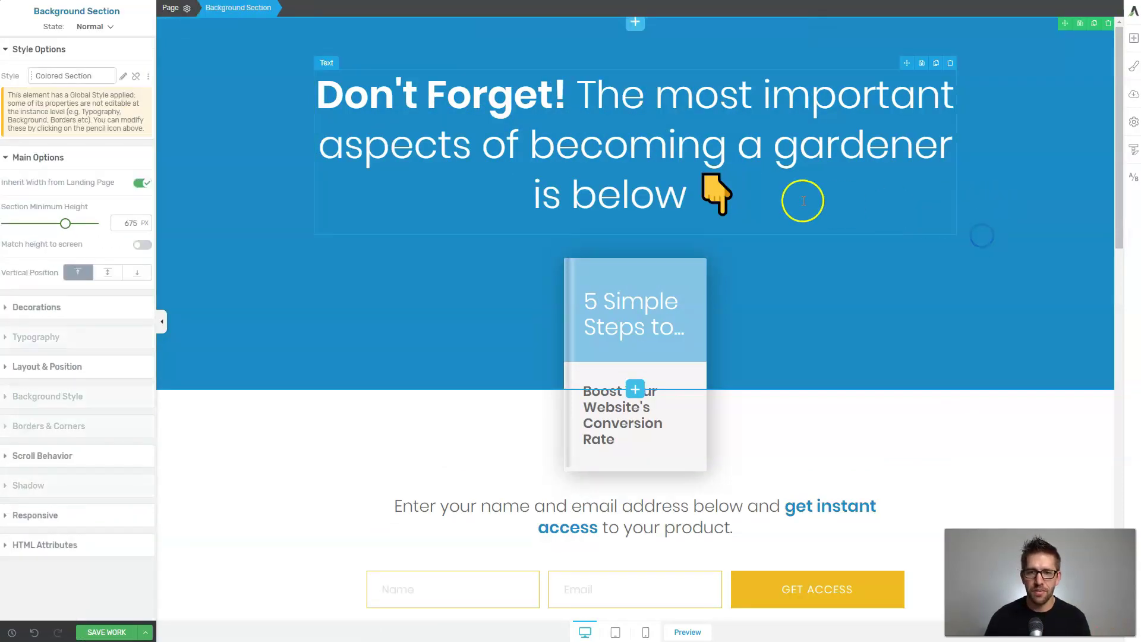
Delete the three-card testimonials and insert a single-quote testimonial block in their place.
scroll(864, 209, "down", 8)
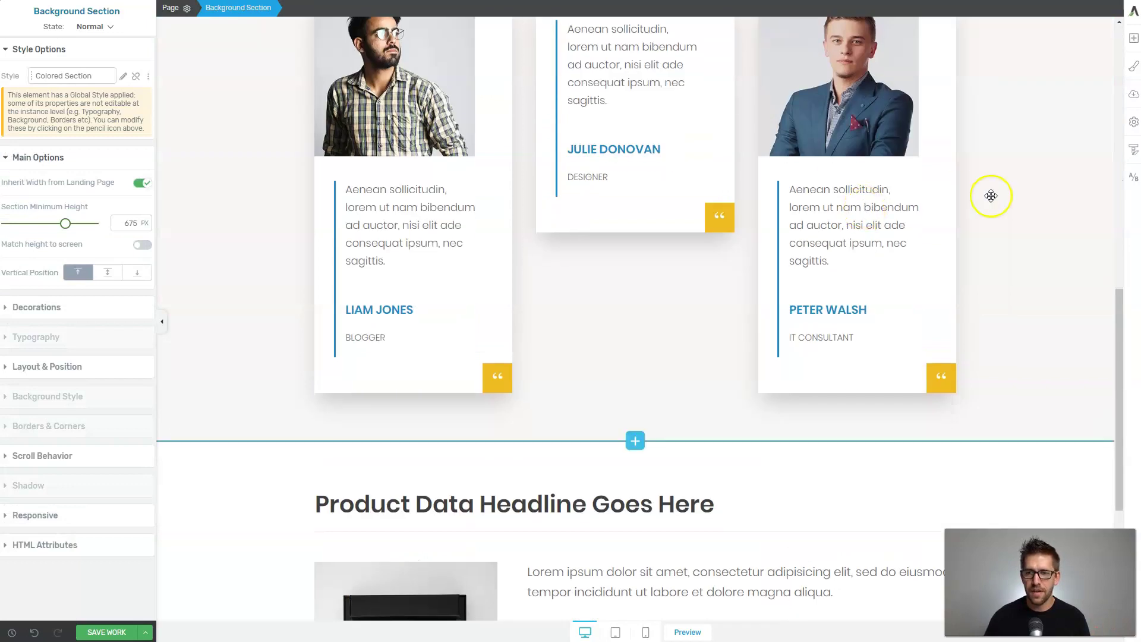
left_click(1104, 184)
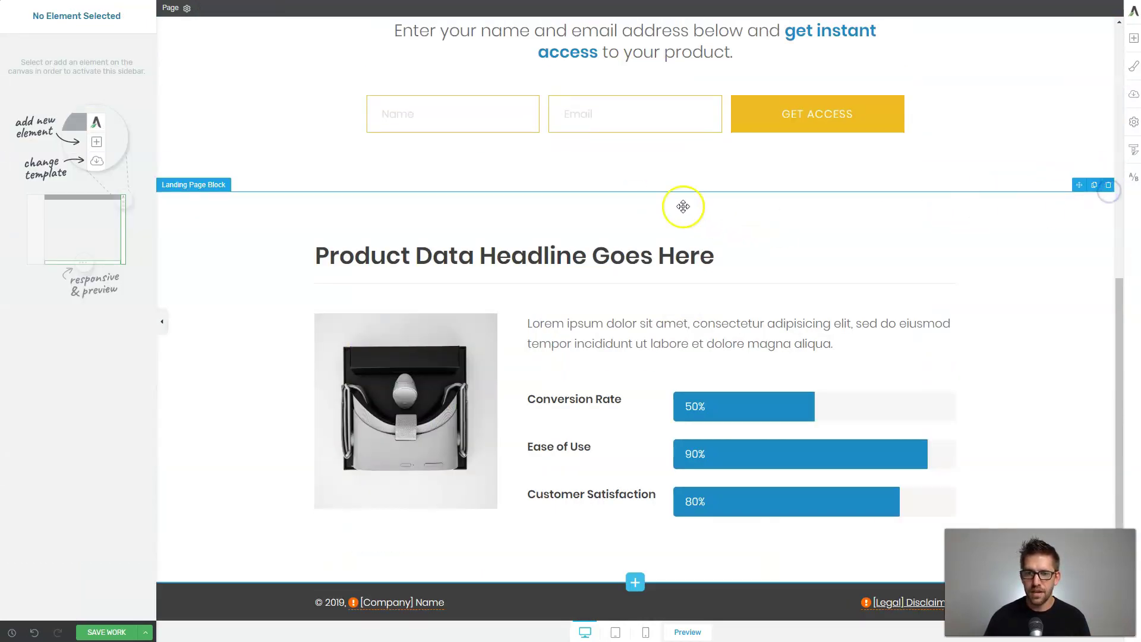
left_click(643, 193)
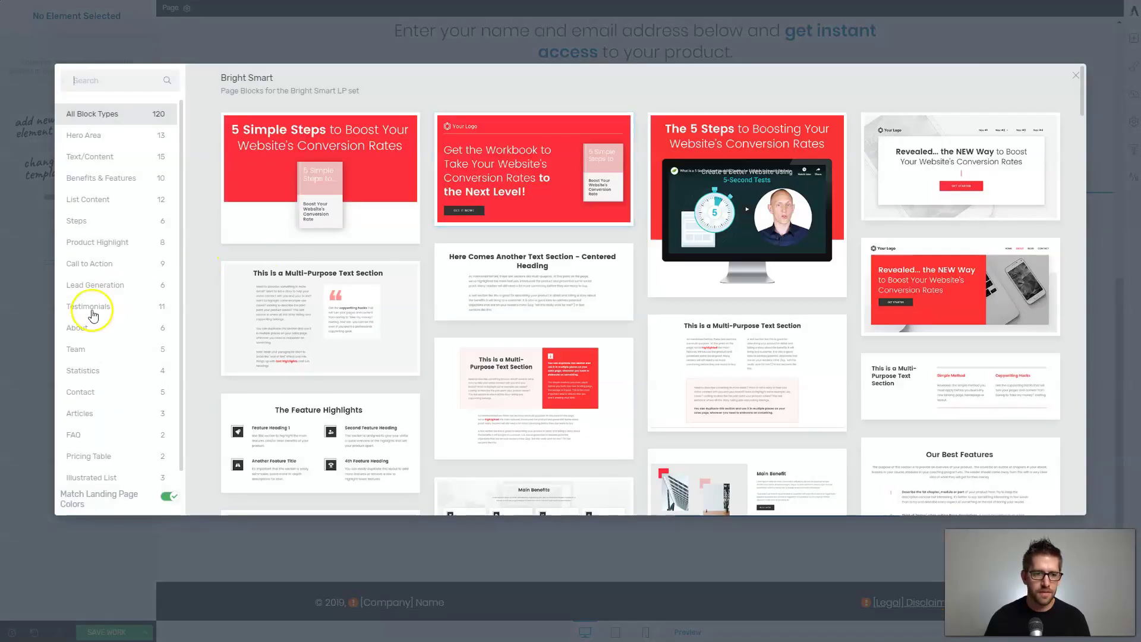
left_click(89, 307)
left_click(583, 307)
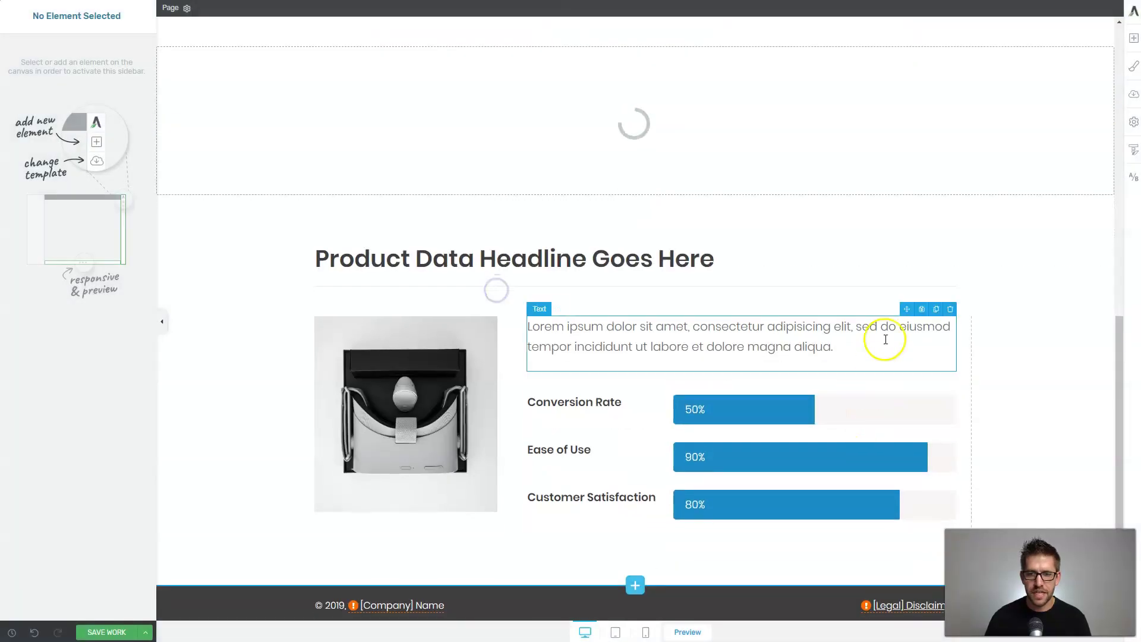
Check the form and new testimonial sections, then bring up the Style Editor colour palette list.
scroll(914, 405, "up", 5)
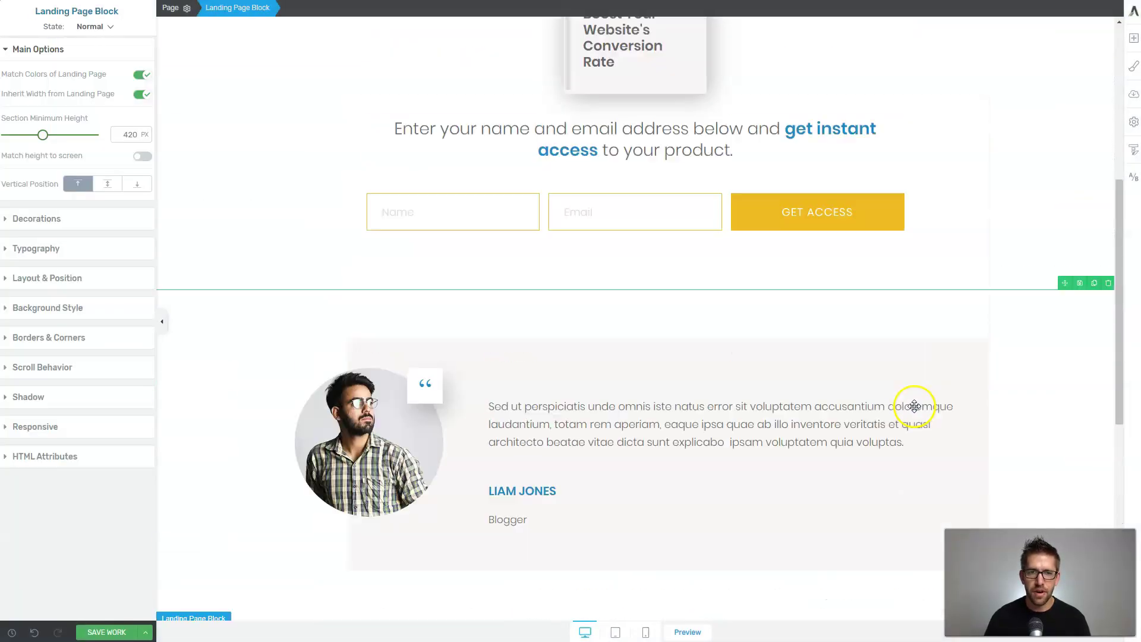
left_click(1025, 264)
scroll(1025, 265, "down", 3)
left_click(1025, 264)
scroll(1025, 265, "up", 5)
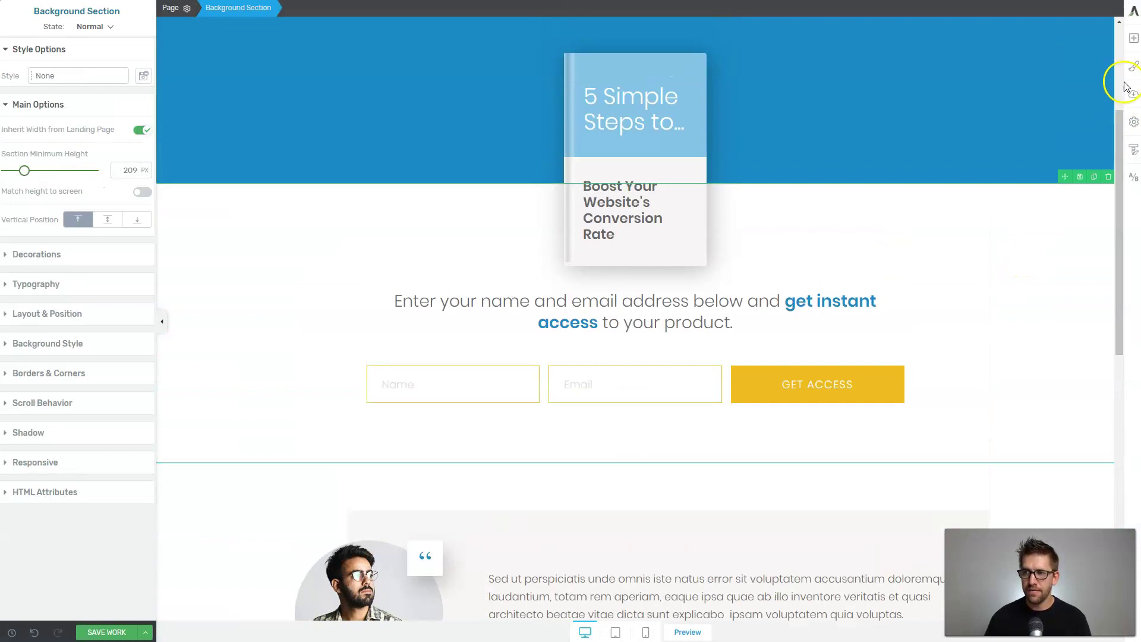
left_click(1133, 66)
left_click(1038, 146)
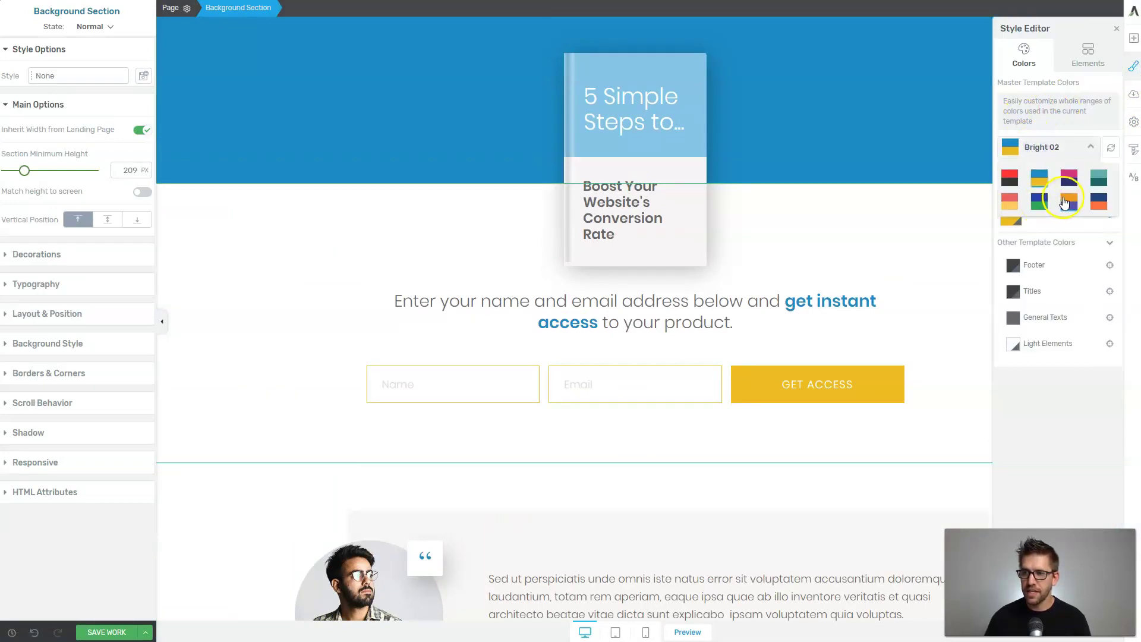
Apply the orange-and-purple Bright 07 palette and save the variation.
left_click(1066, 202)
scroll(888, 245, "up", 3)
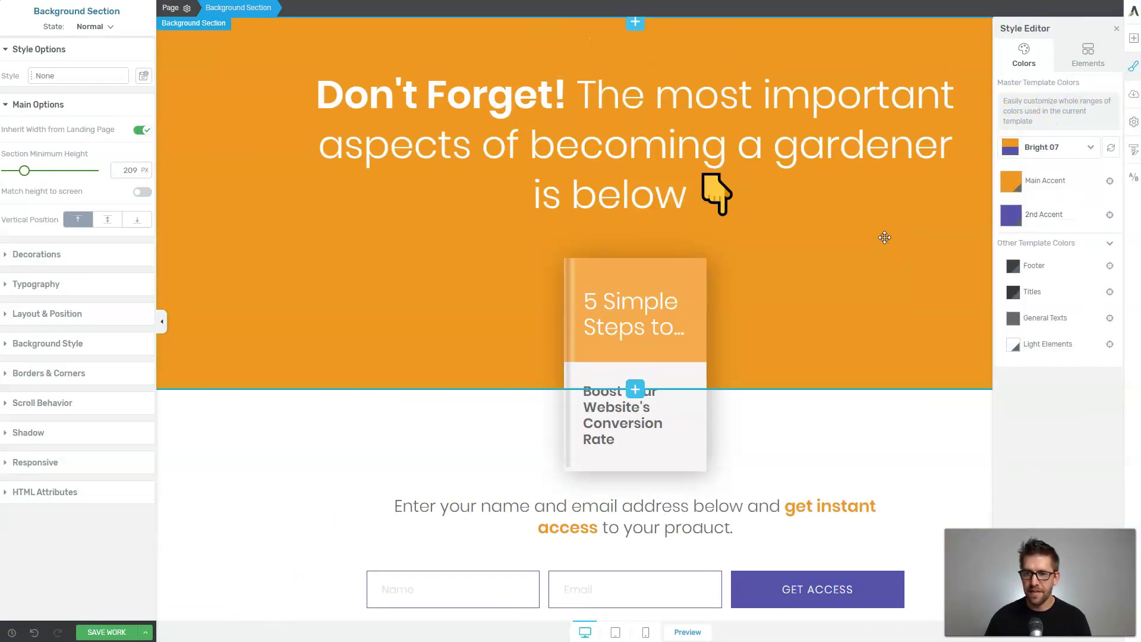
left_click(1117, 28)
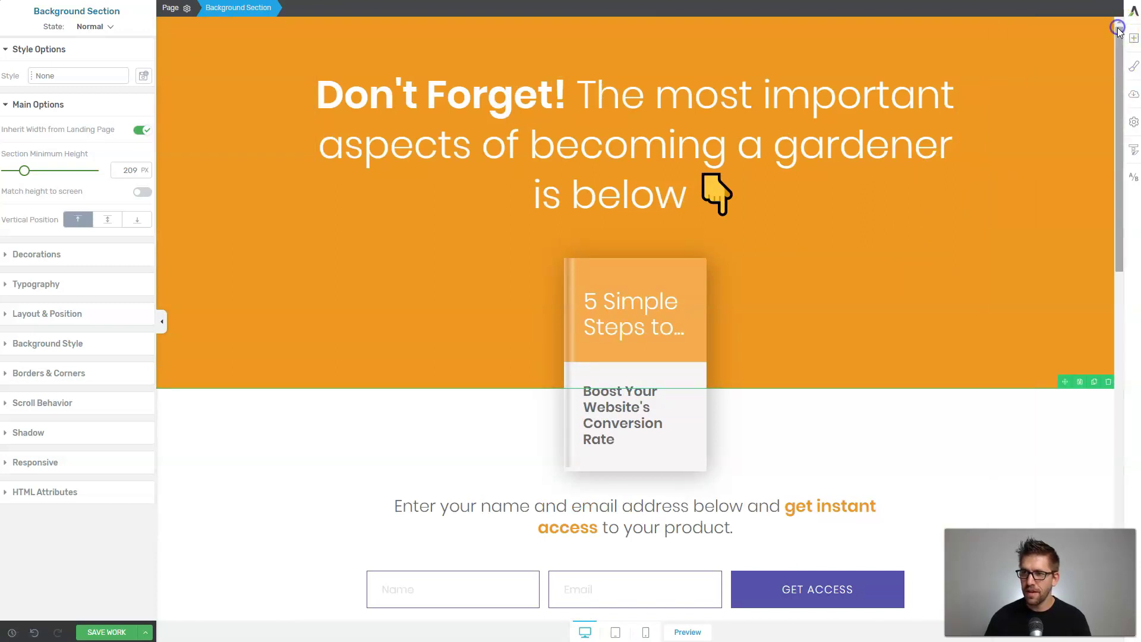
left_click(107, 632)
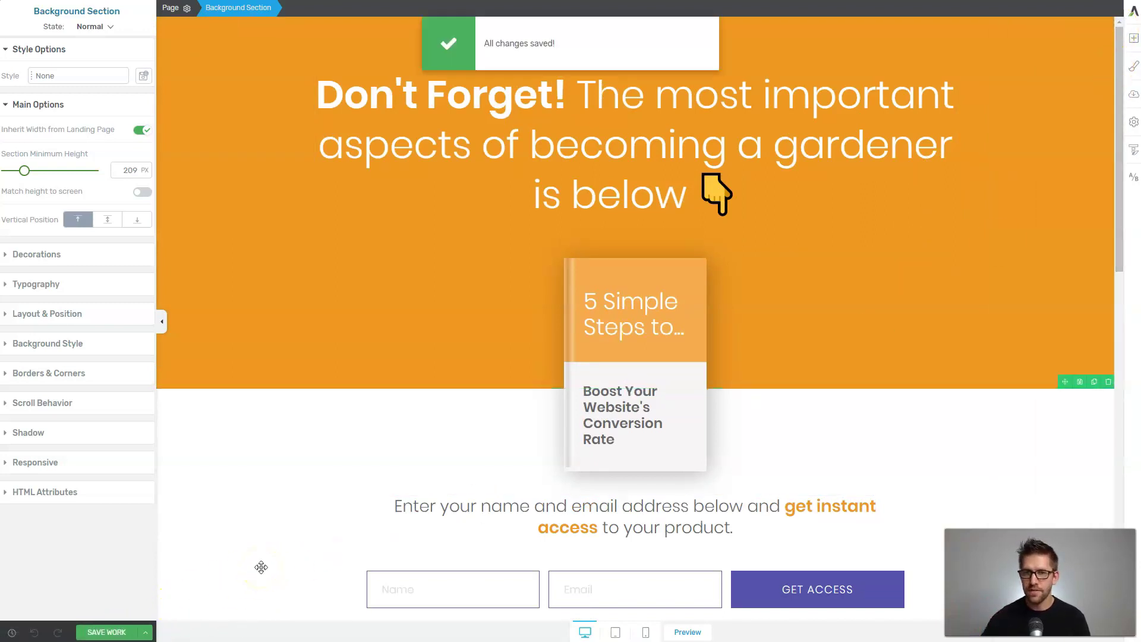
left_click(1134, 177)
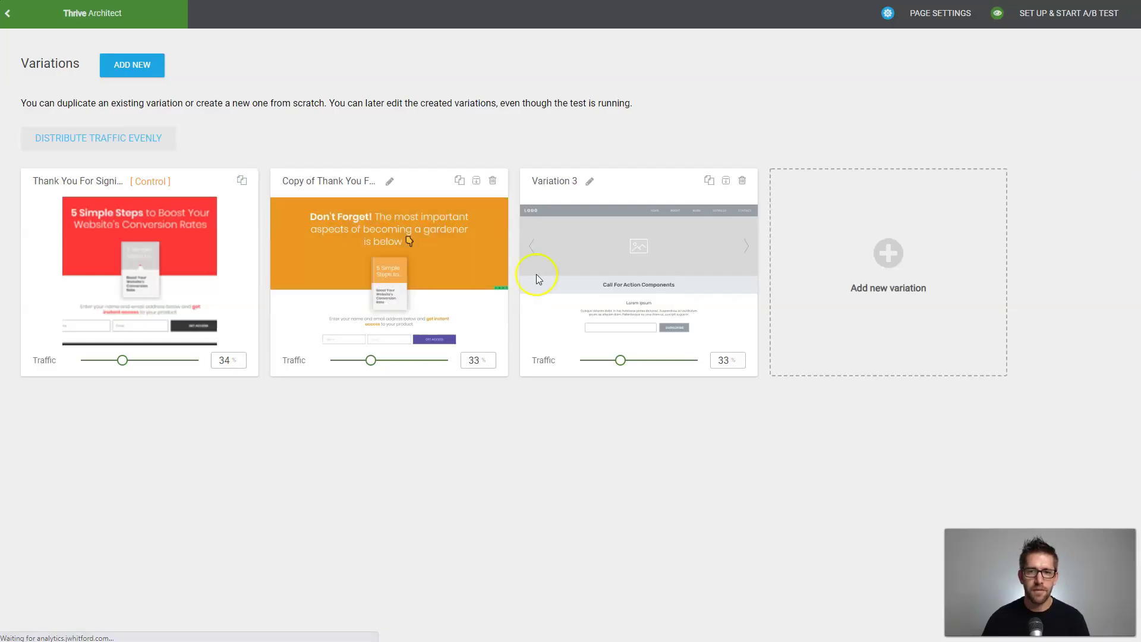
Open Variation 3 for editing and show the landing page template choices.
mouse_move(637, 267)
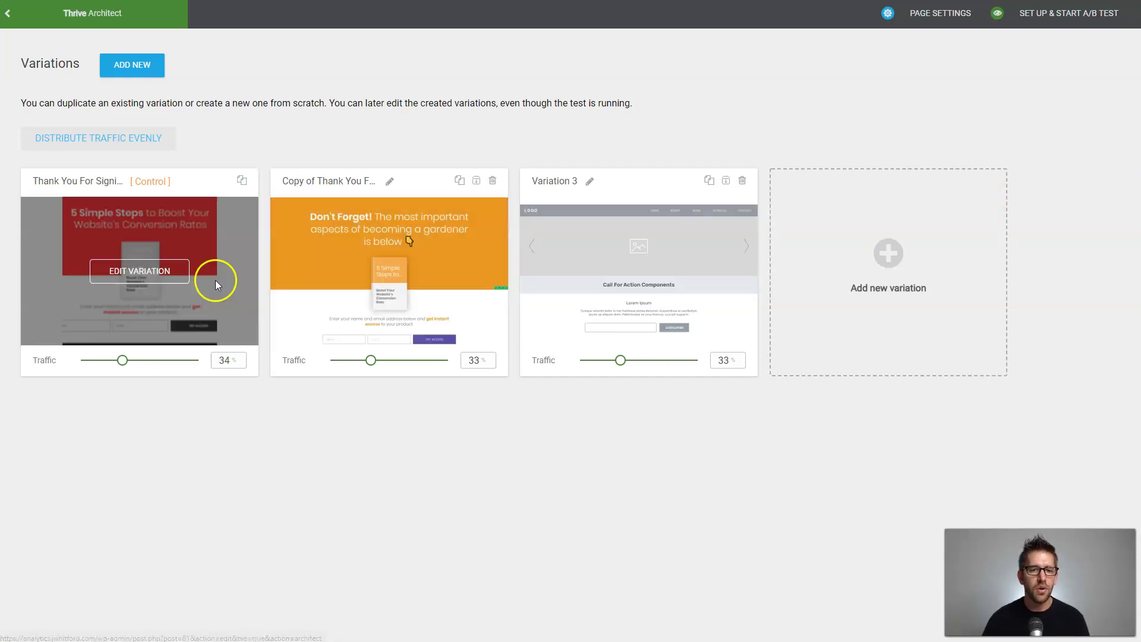
left_click(615, 271)
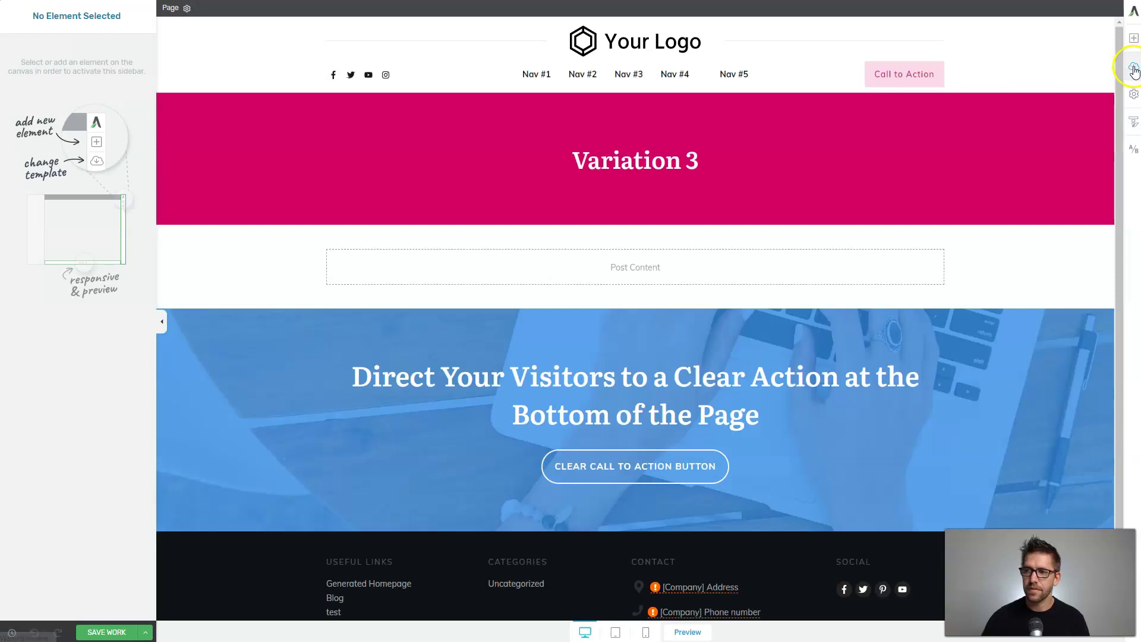
left_click(1134, 68)
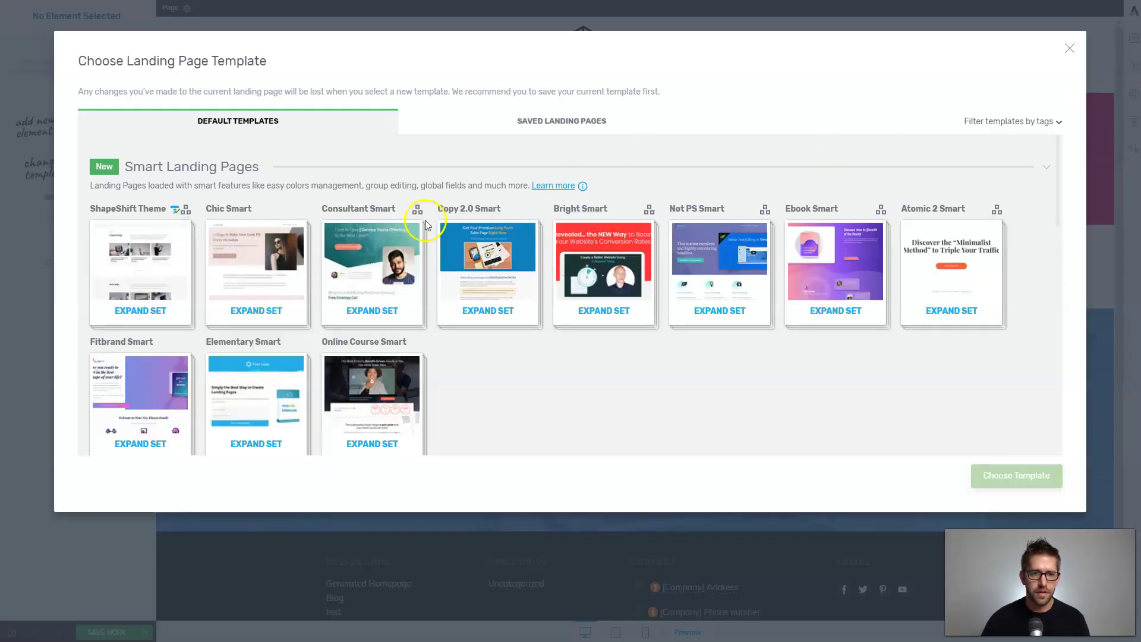
Apply the ShapeShift Theme Blank Page template to Variation 3.
mouse_move(175, 214)
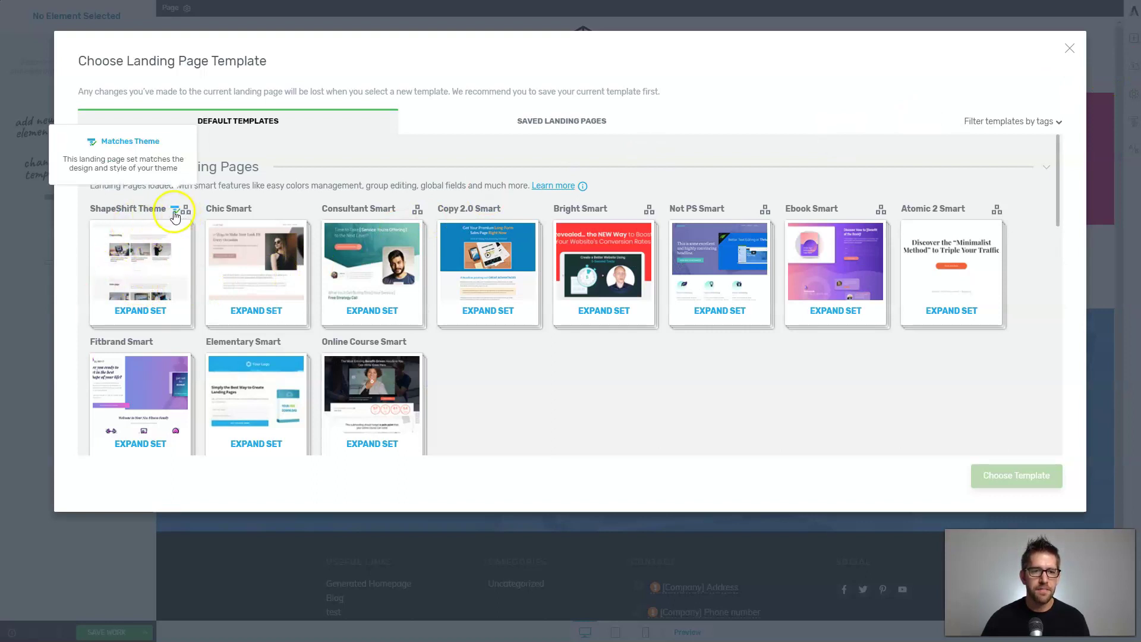
left_click(155, 265)
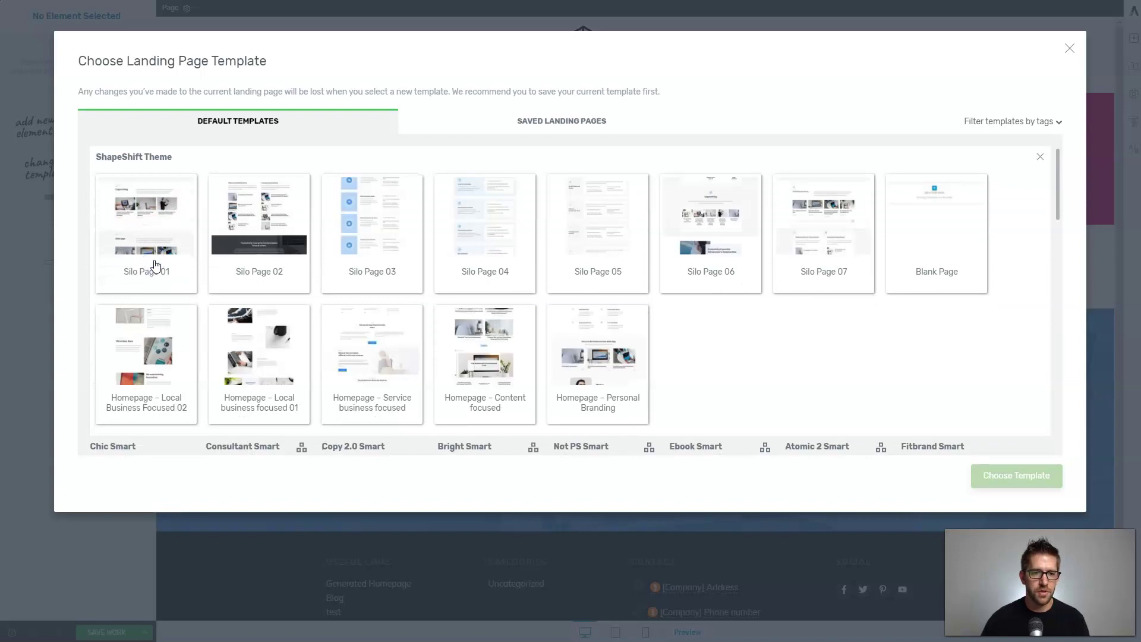
double_click(935, 227)
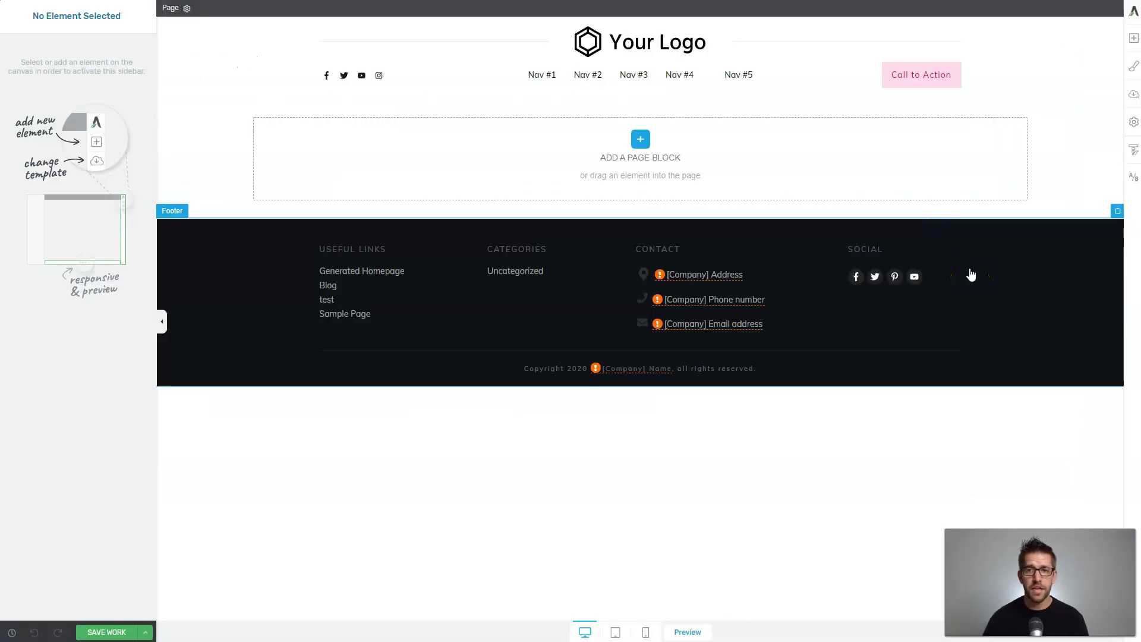
Hide the header and footer on Variation 3's blank page.
left_click(517, 64)
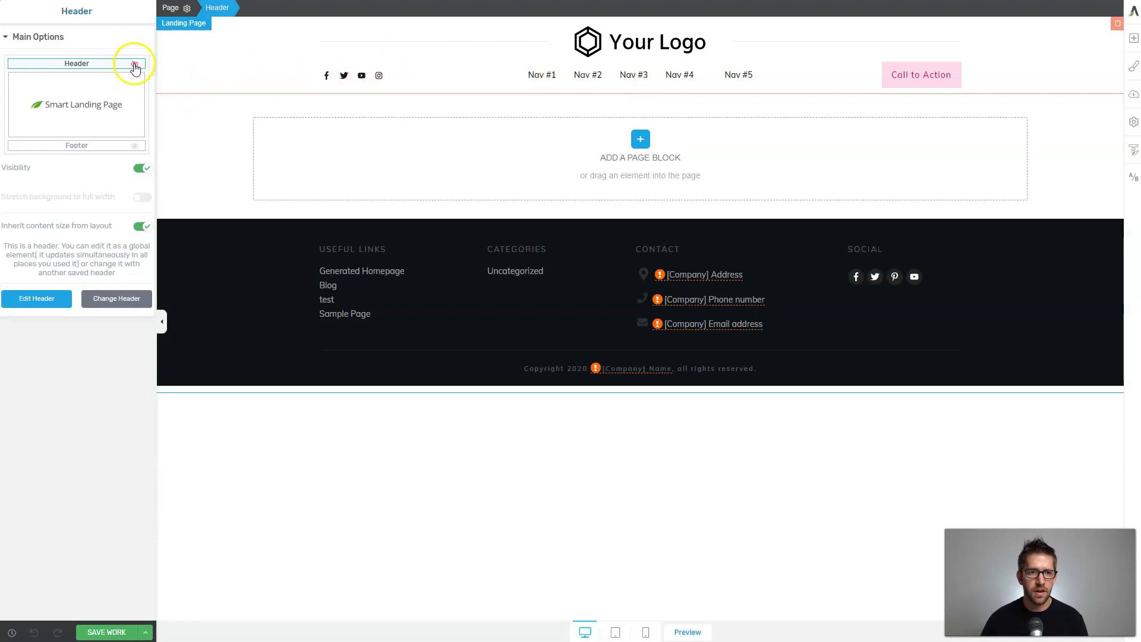
left_click(135, 64)
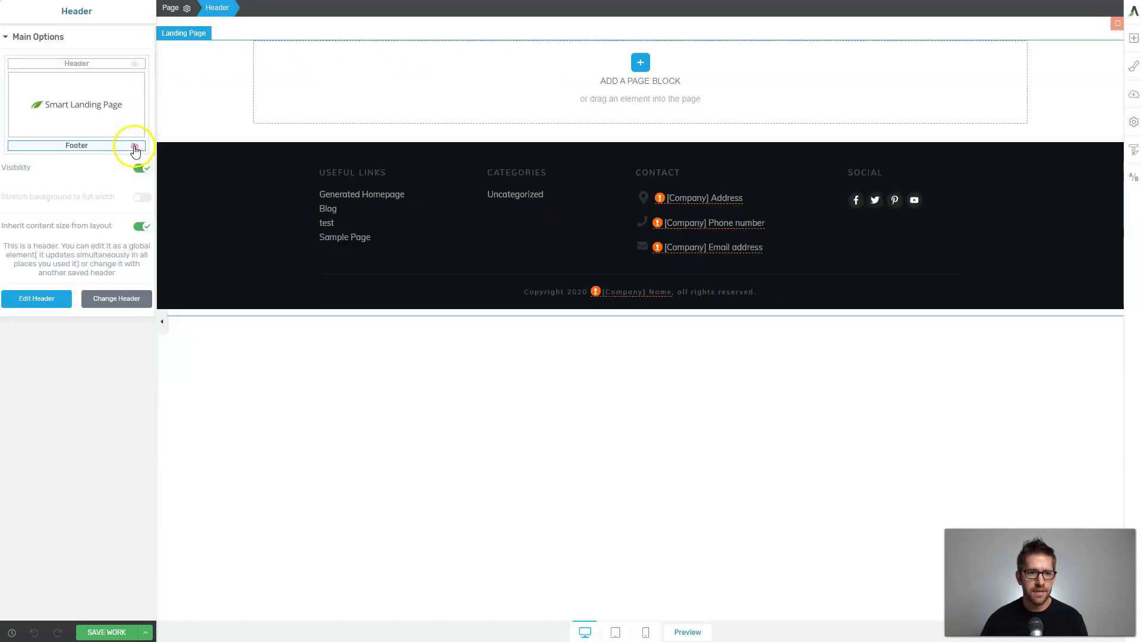
left_click(135, 147)
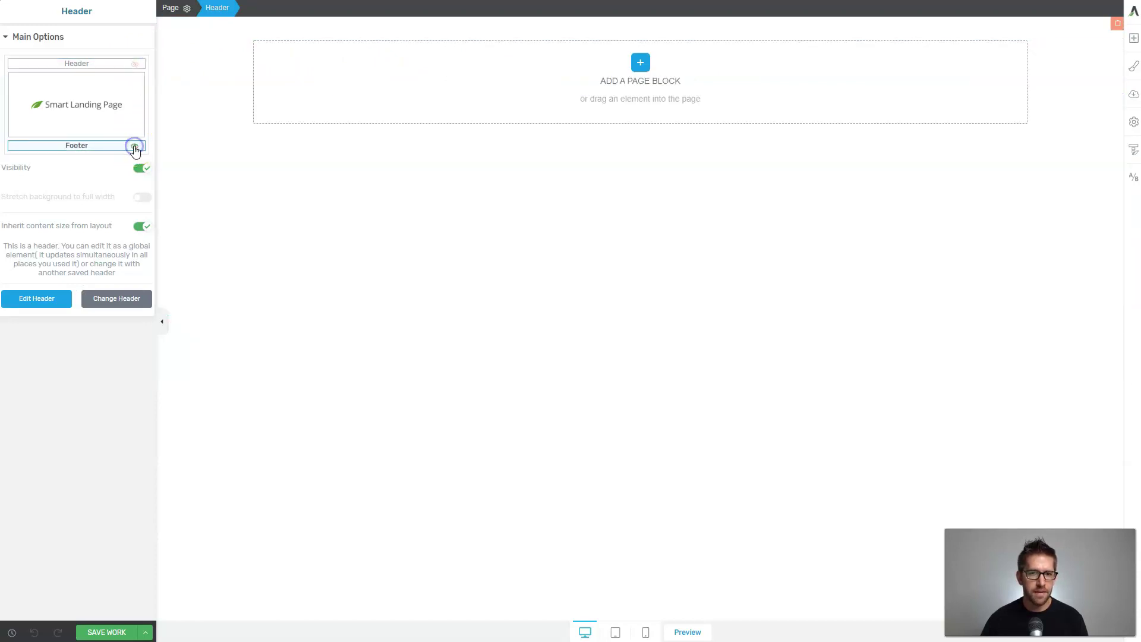
left_click(640, 63)
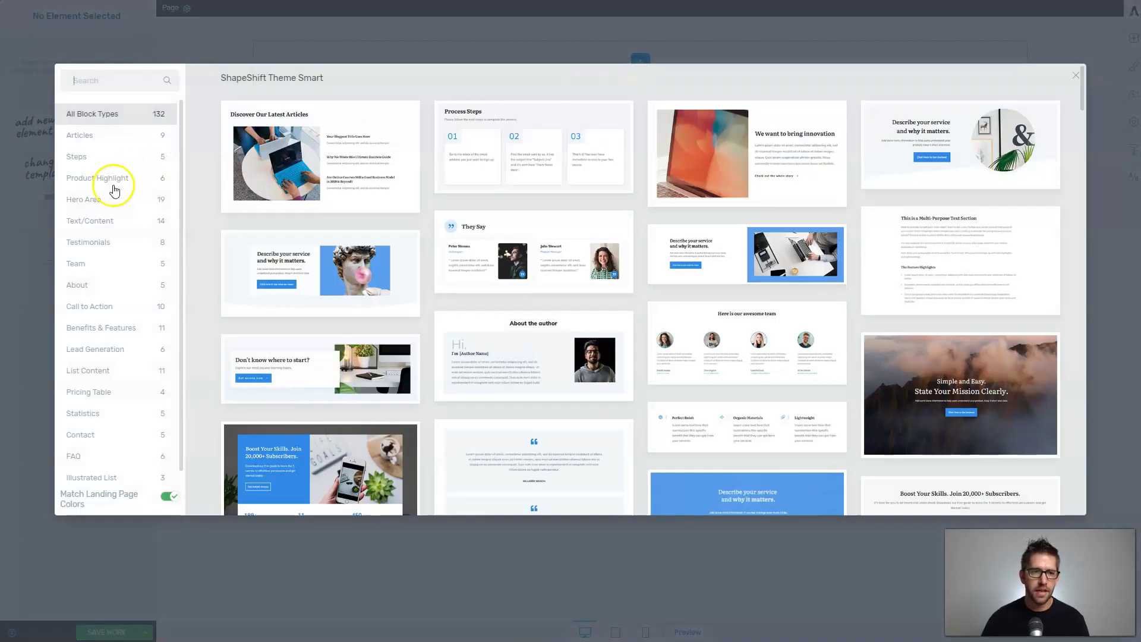
Insert the statue Hero Area block and switch the page to the green Pallete 01 palette.
left_click(90, 200)
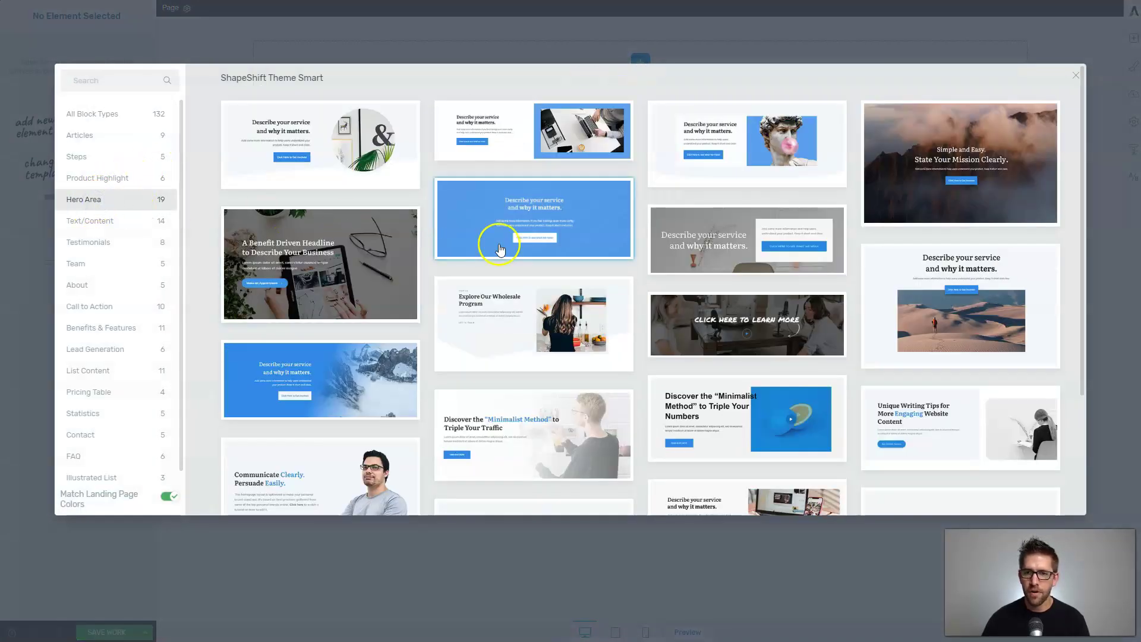
left_click(740, 156)
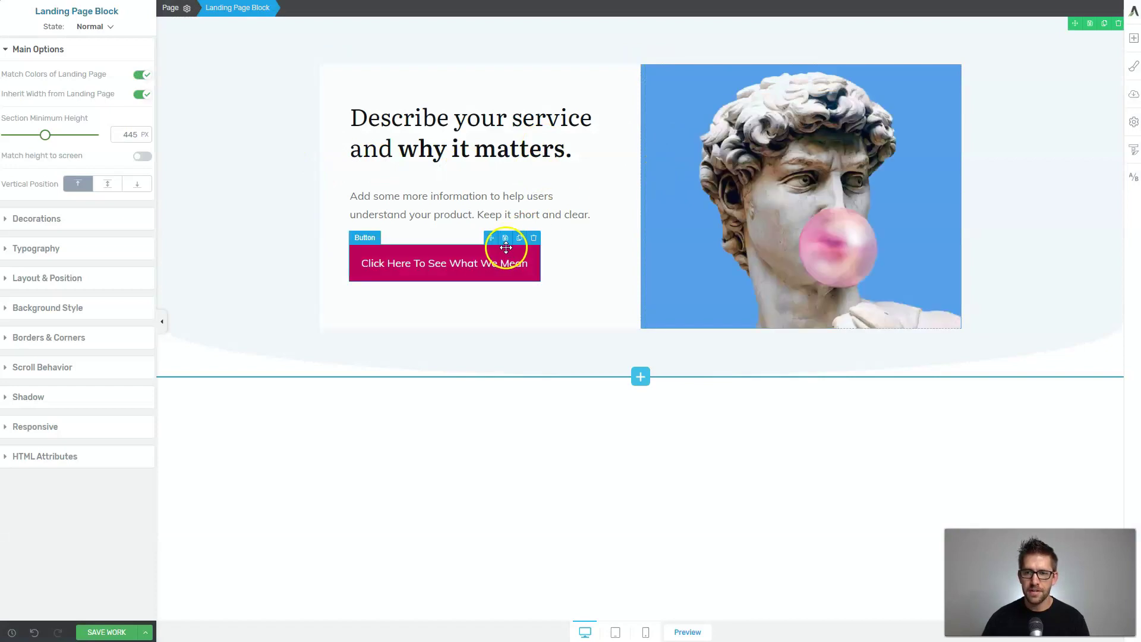
left_click(1134, 66)
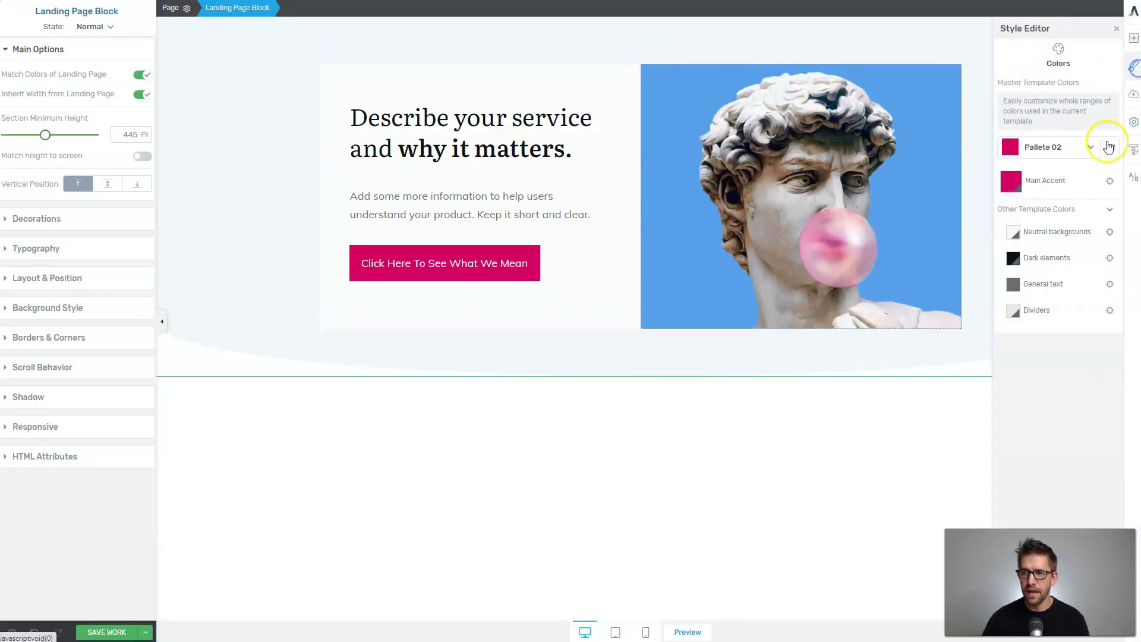
left_click(1036, 149)
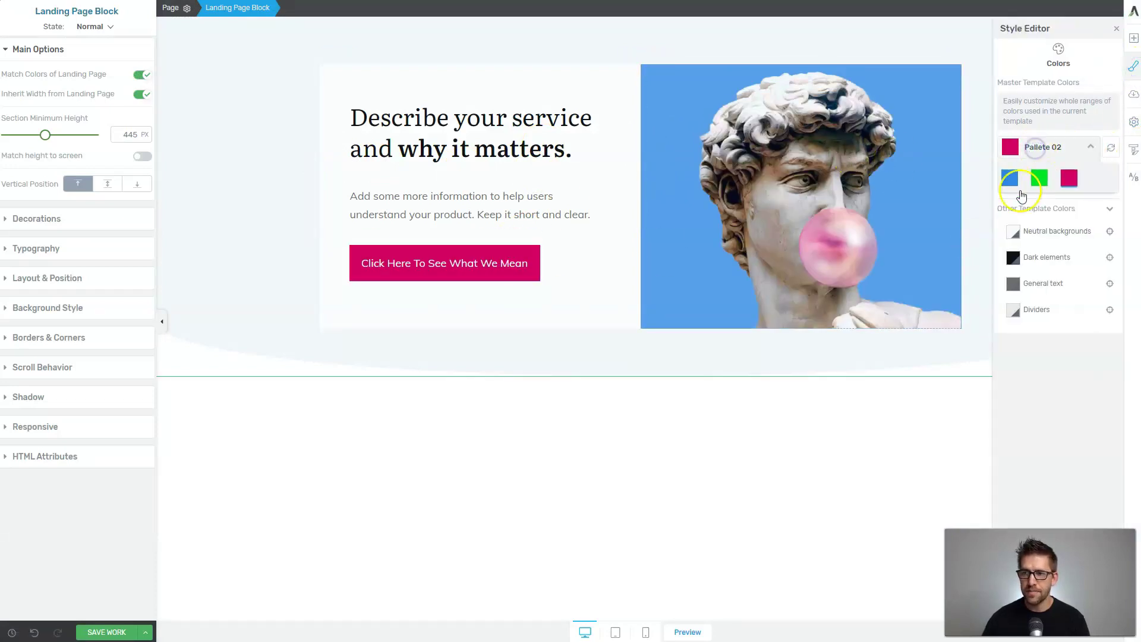
left_click(1040, 179)
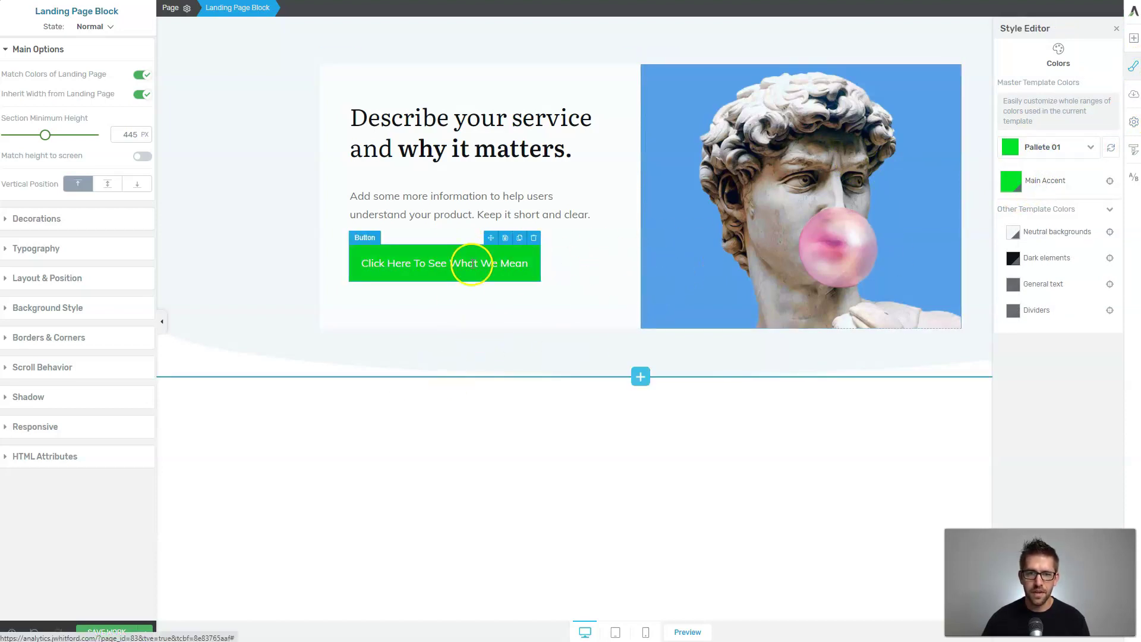
left_click(642, 379)
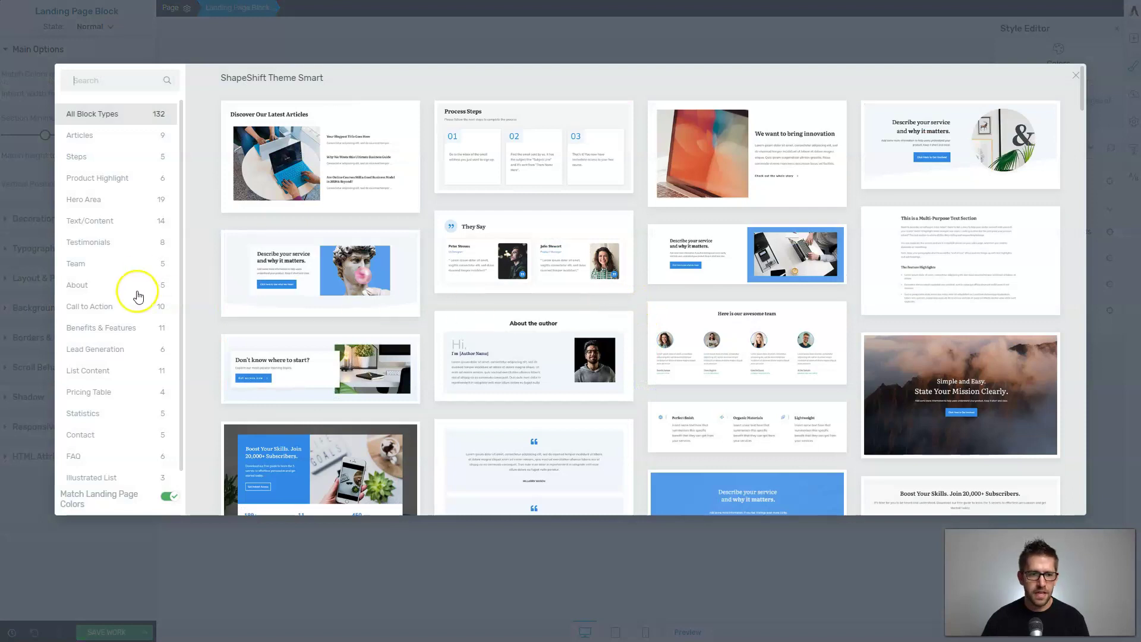
Insert a Benefits & Features block, then the 'Boost Your Skills. Join 20,000+ Subscribers.' sign-up block.
left_click(99, 330)
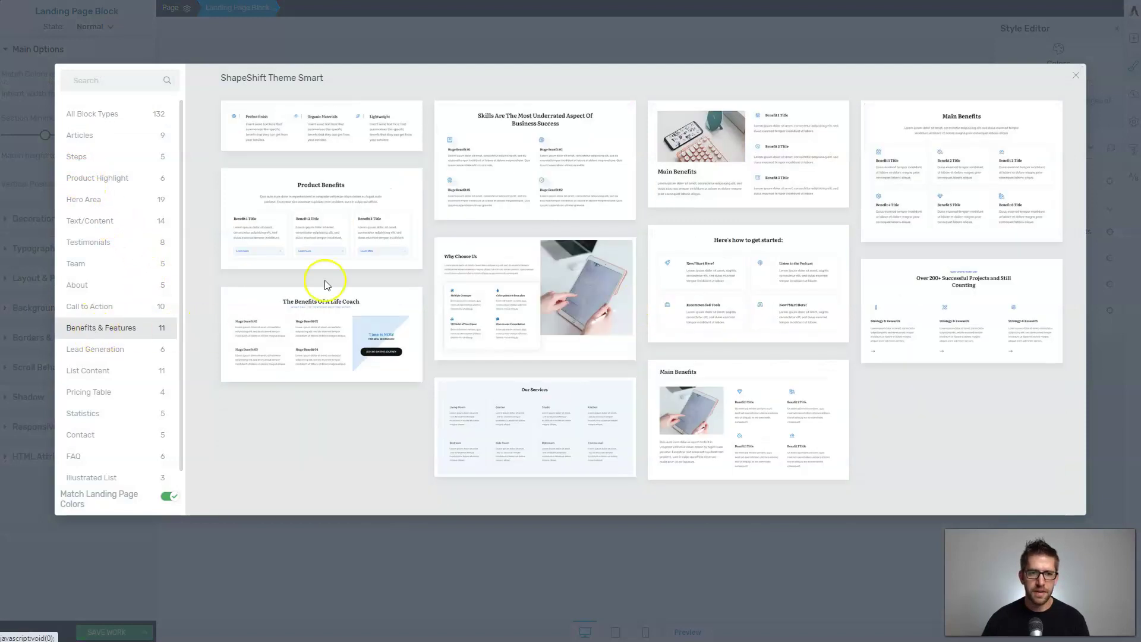
left_click(313, 128)
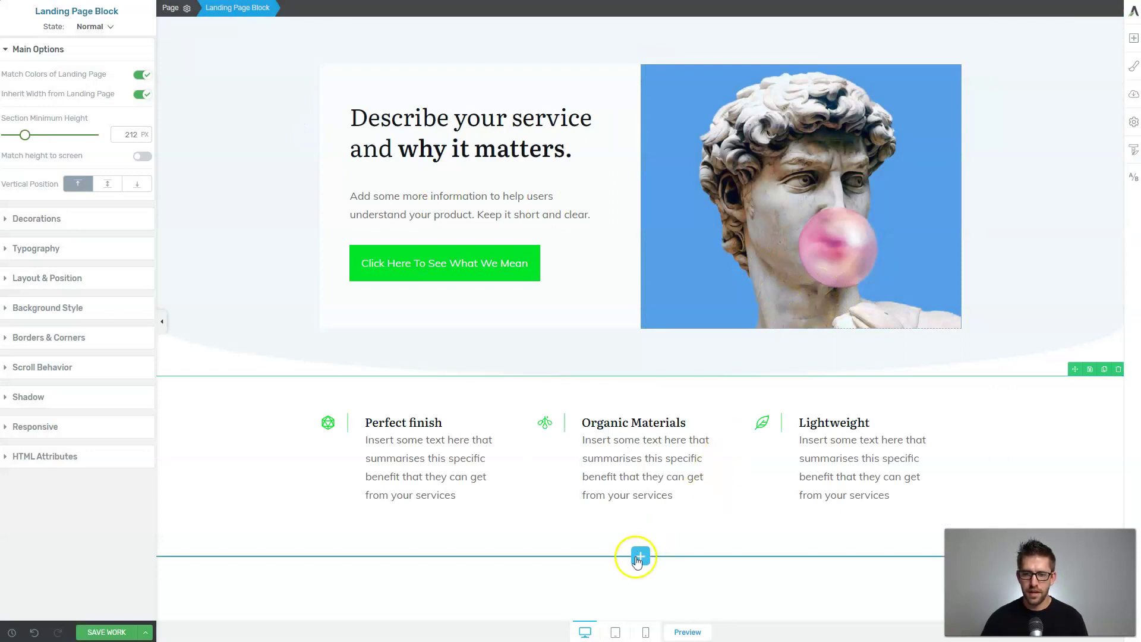
left_click(640, 557)
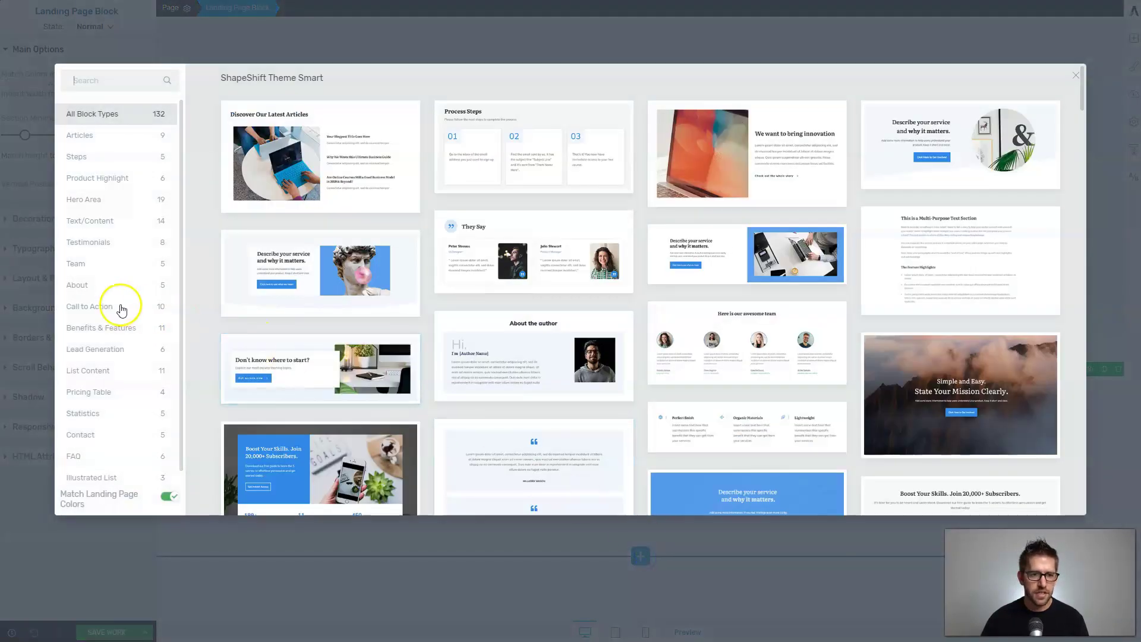
left_click(85, 351)
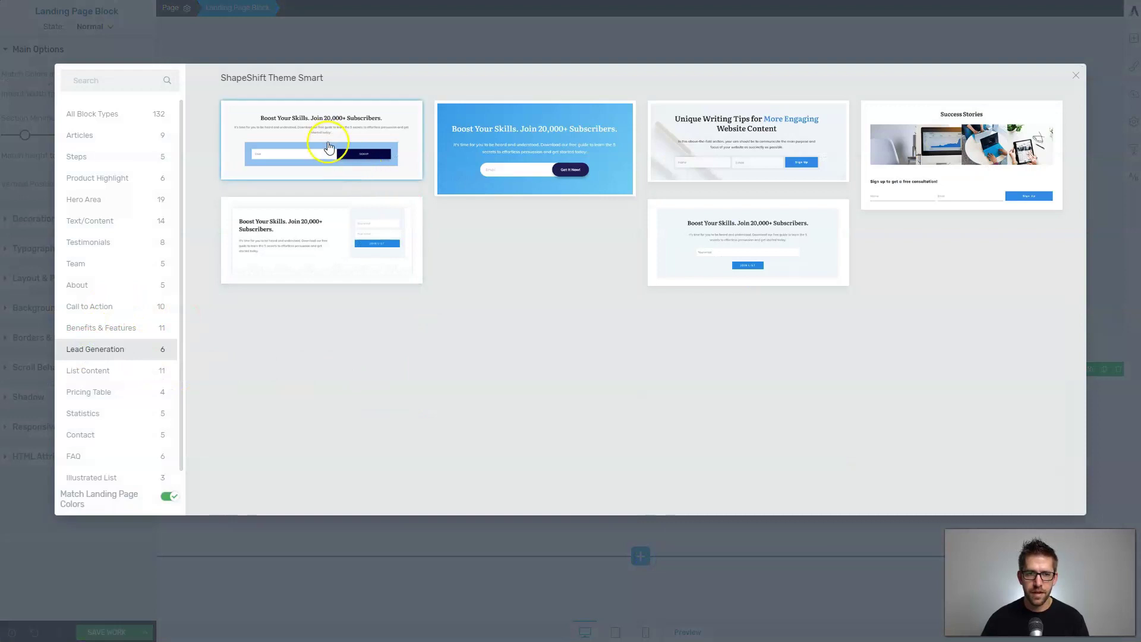
left_click(714, 238)
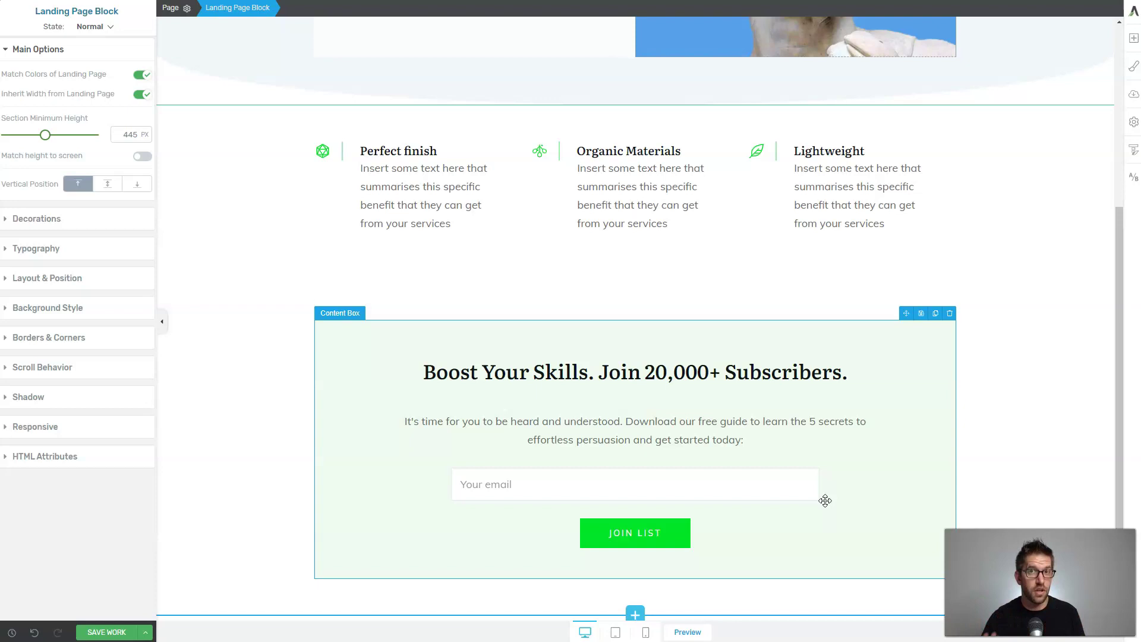
Start an API connection for the sign-up form, save the work, and go to the API Dashboard.
left_click(737, 497)
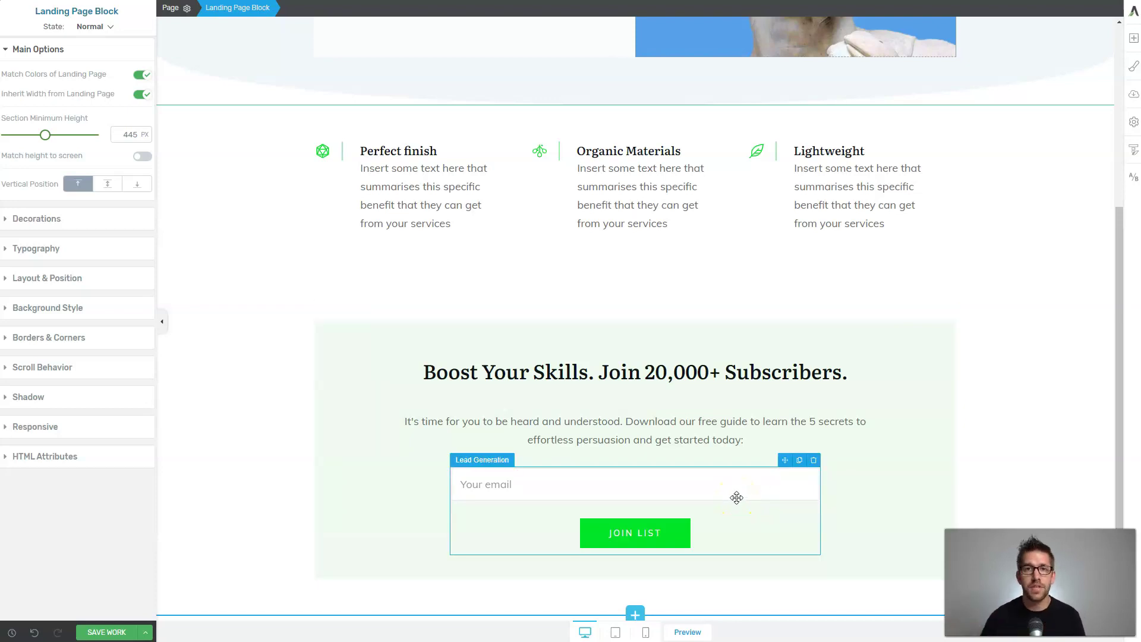
left_click(737, 497)
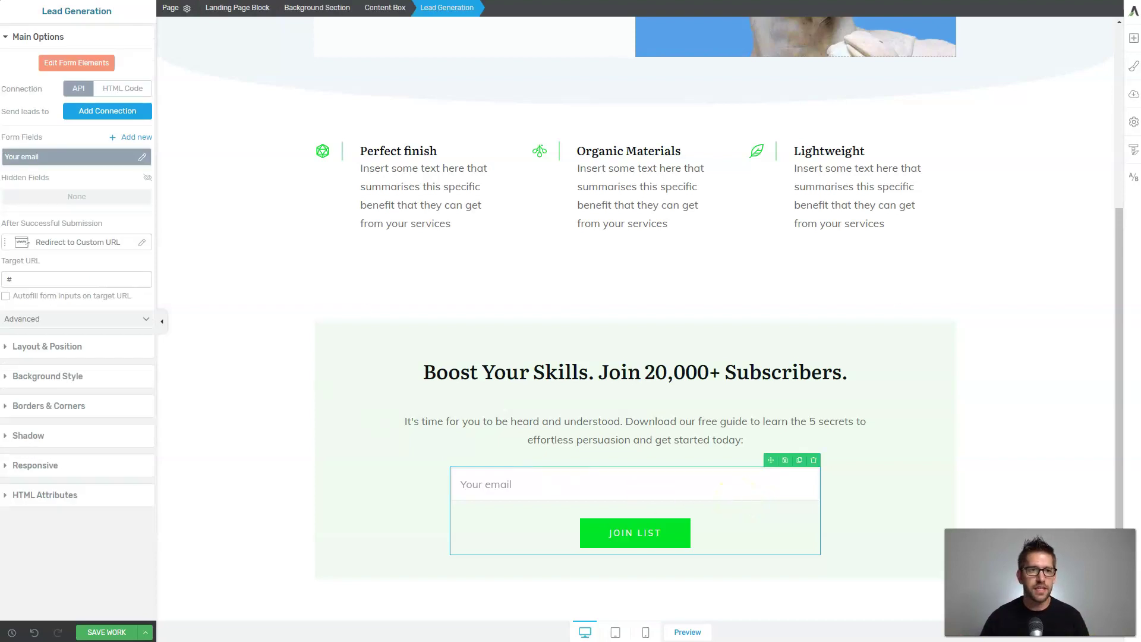
left_click(85, 93)
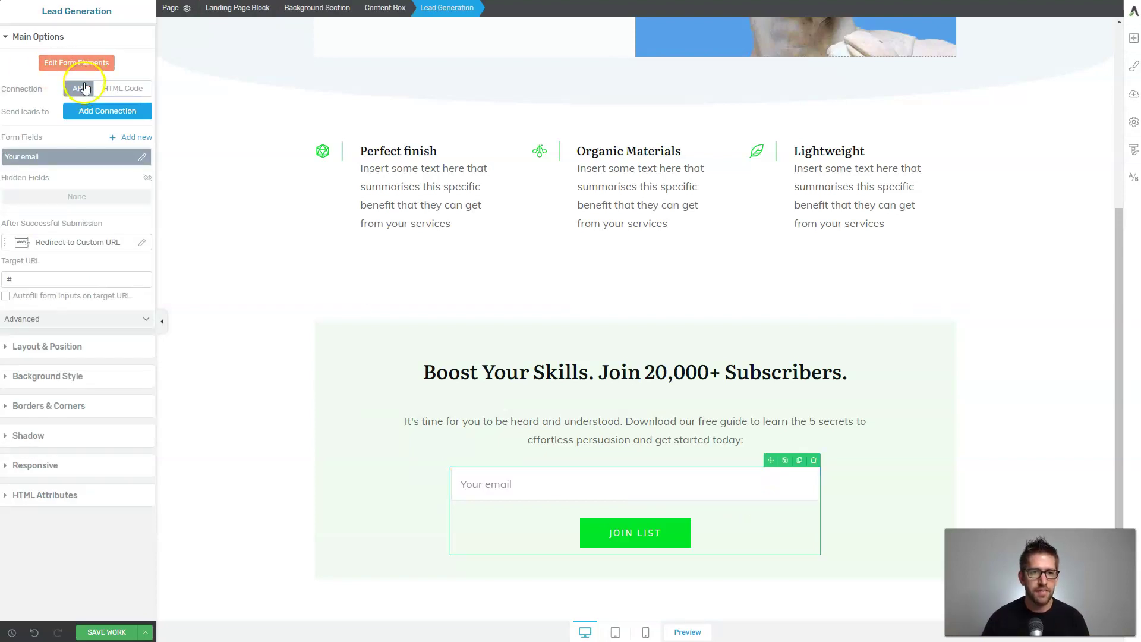
left_click(84, 113)
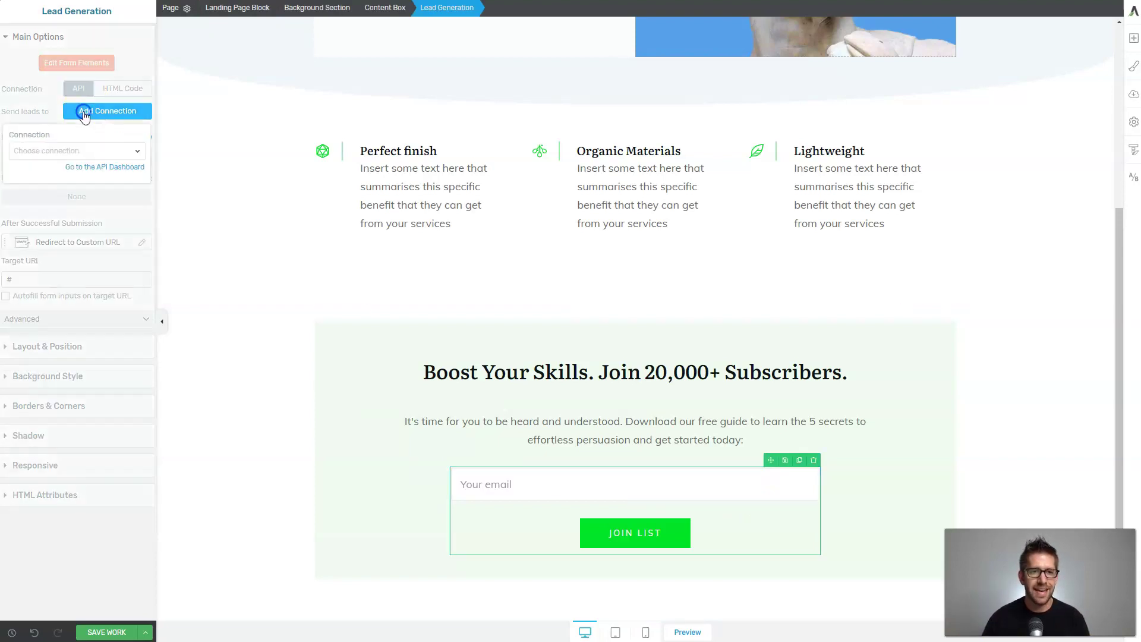
left_click(118, 627)
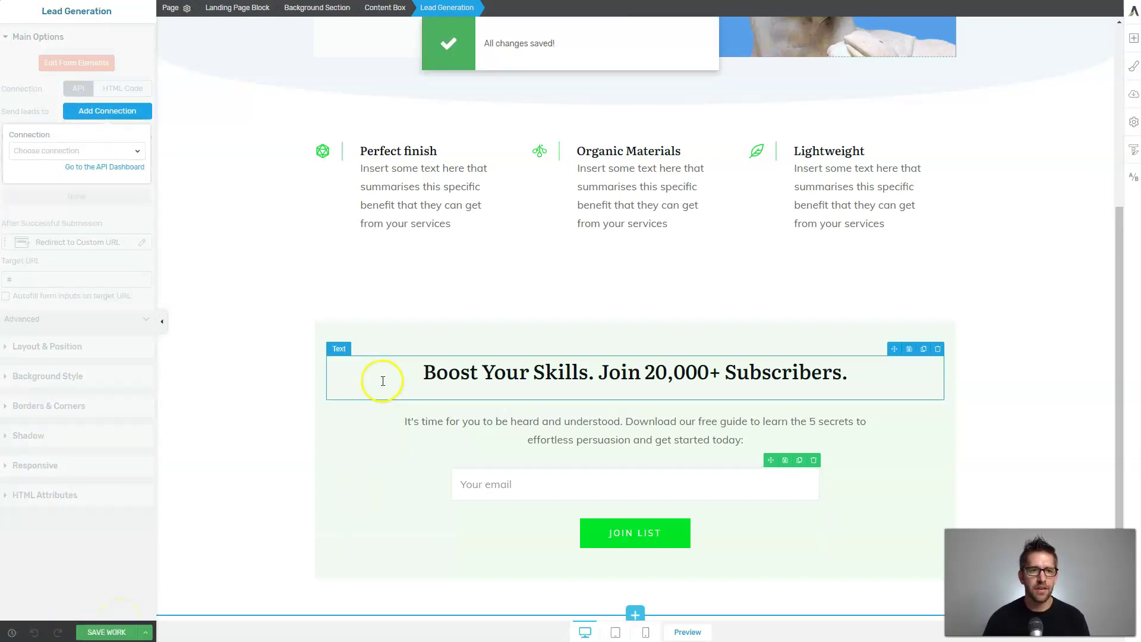
left_click(110, 167)
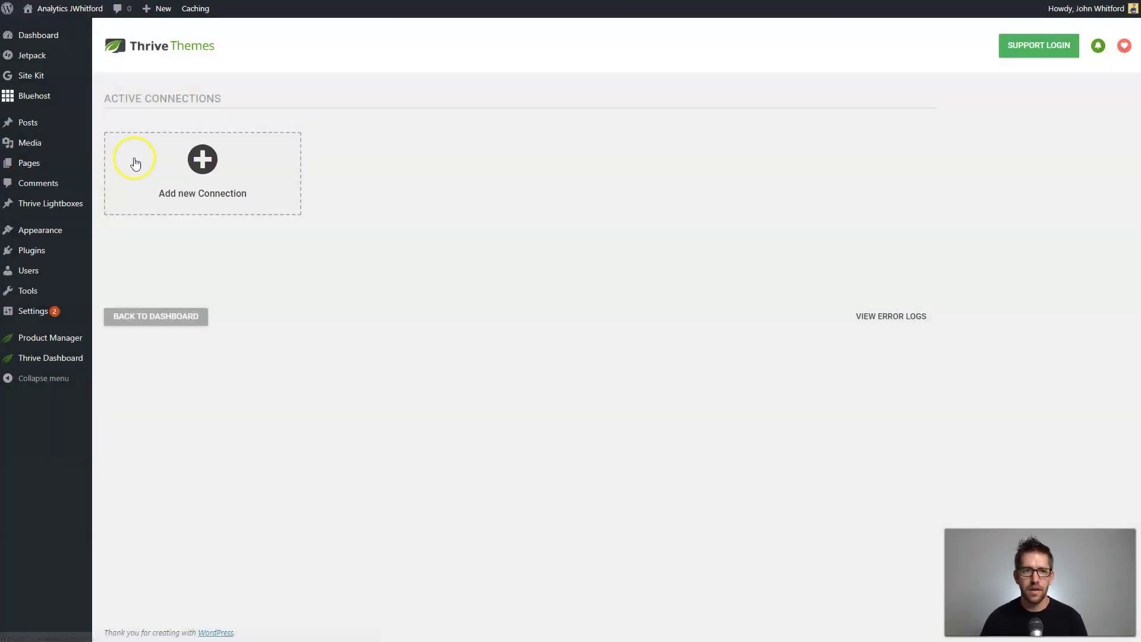
Add a new MailerLite connection in the API Dashboard, choosing it from the app list.
left_click(225, 170)
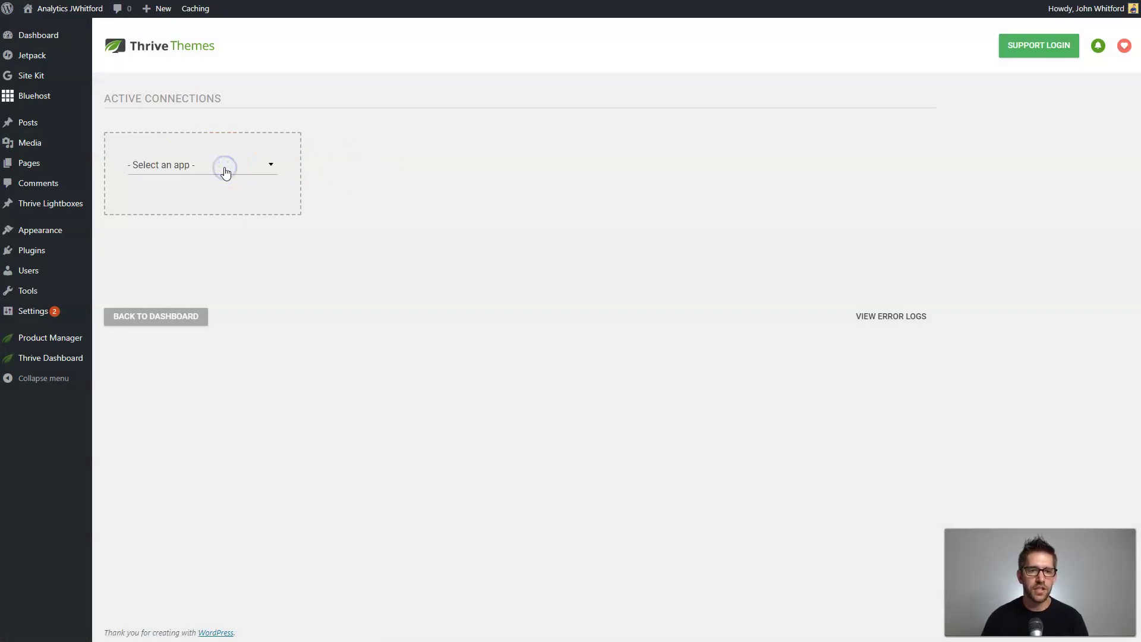
left_click(225, 168)
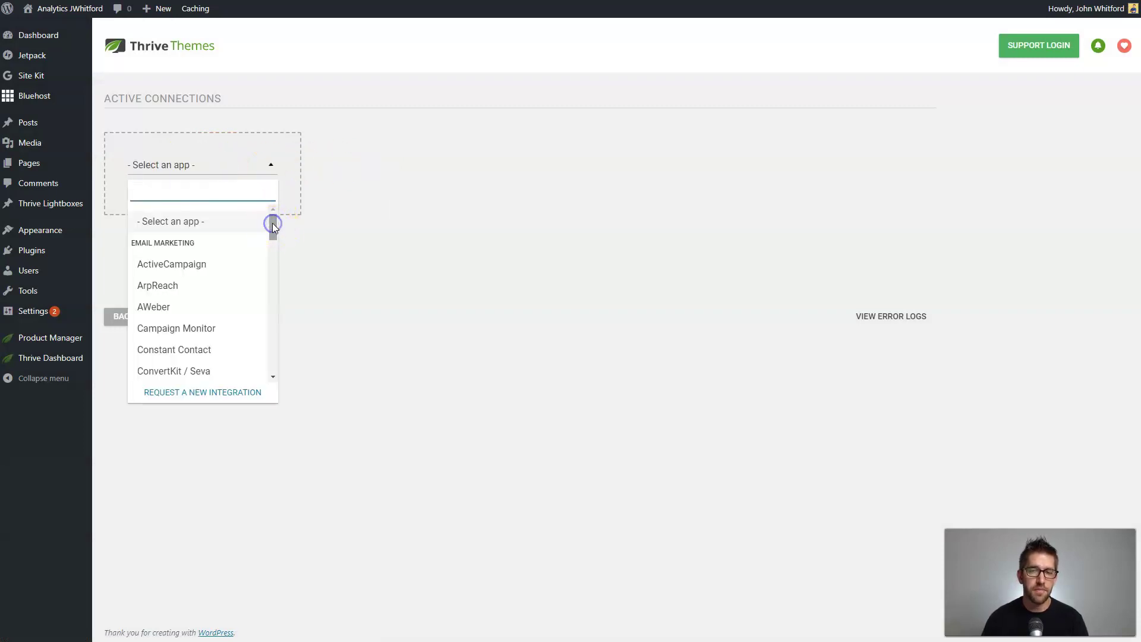
scroll(244, 272, "down", 3)
left_click_drag(273, 242, 272, 273)
scroll(250, 283, "down", 1)
scroll(250, 283, "down", 8)
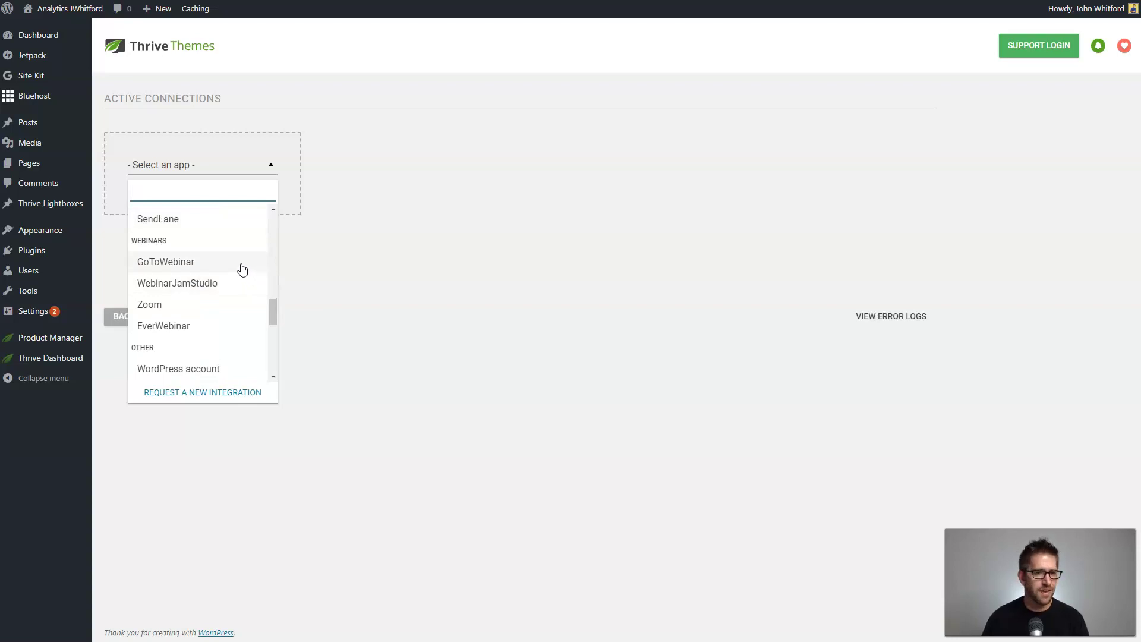
scroll(224, 262, "down", 5)
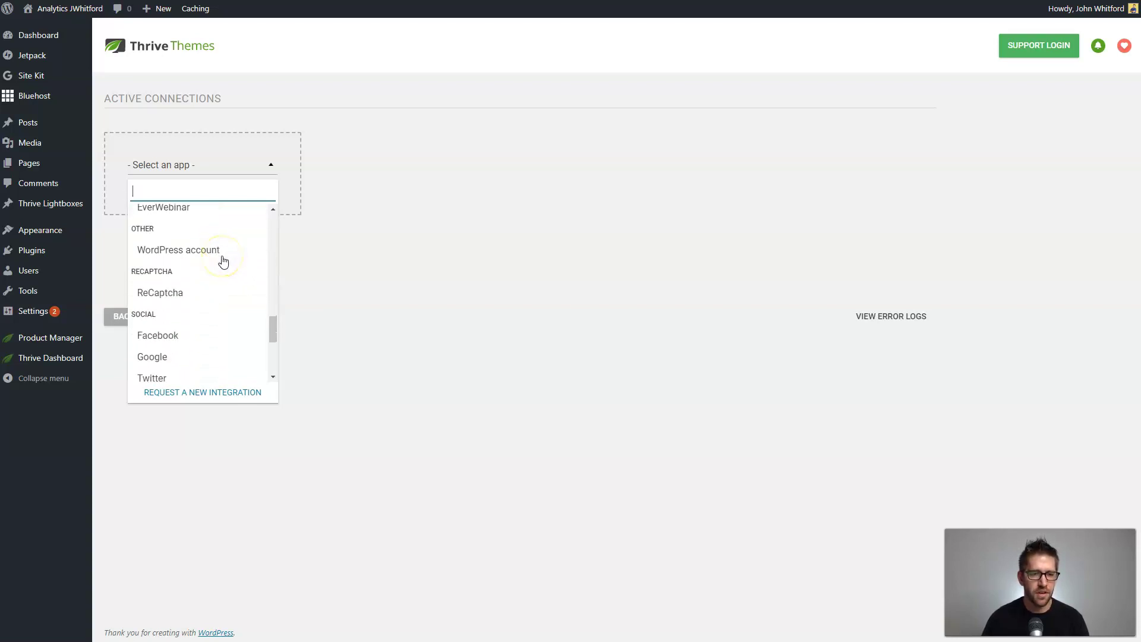
scroll(179, 265, "up", 1)
scroll(170, 279, "down", 1)
scroll(197, 308, "up", 5)
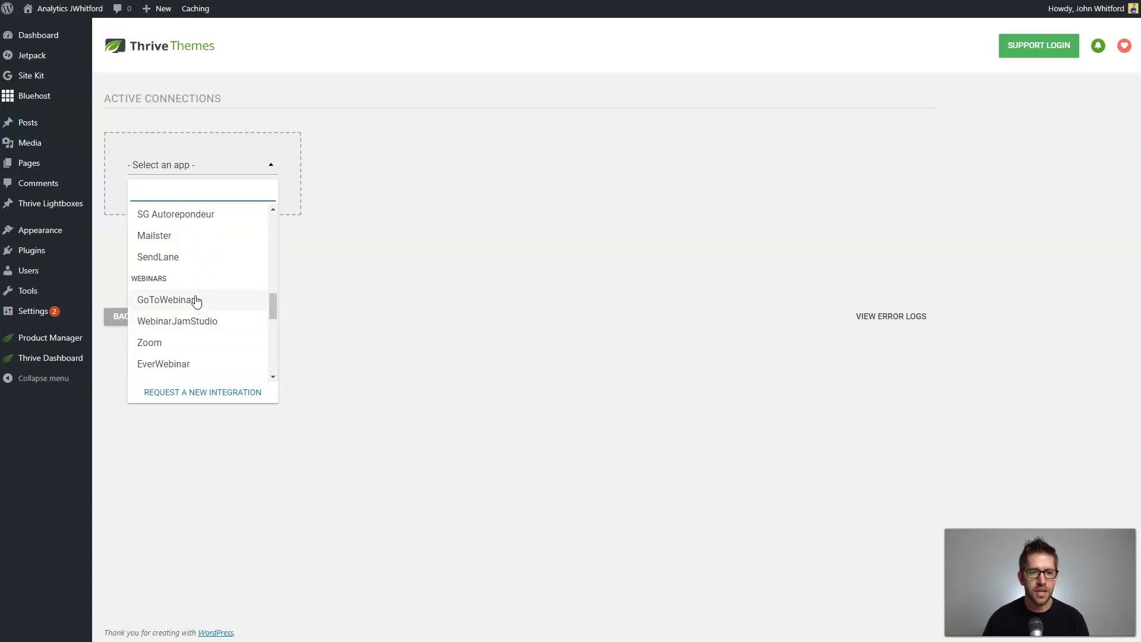
scroll(221, 344, "up", 3)
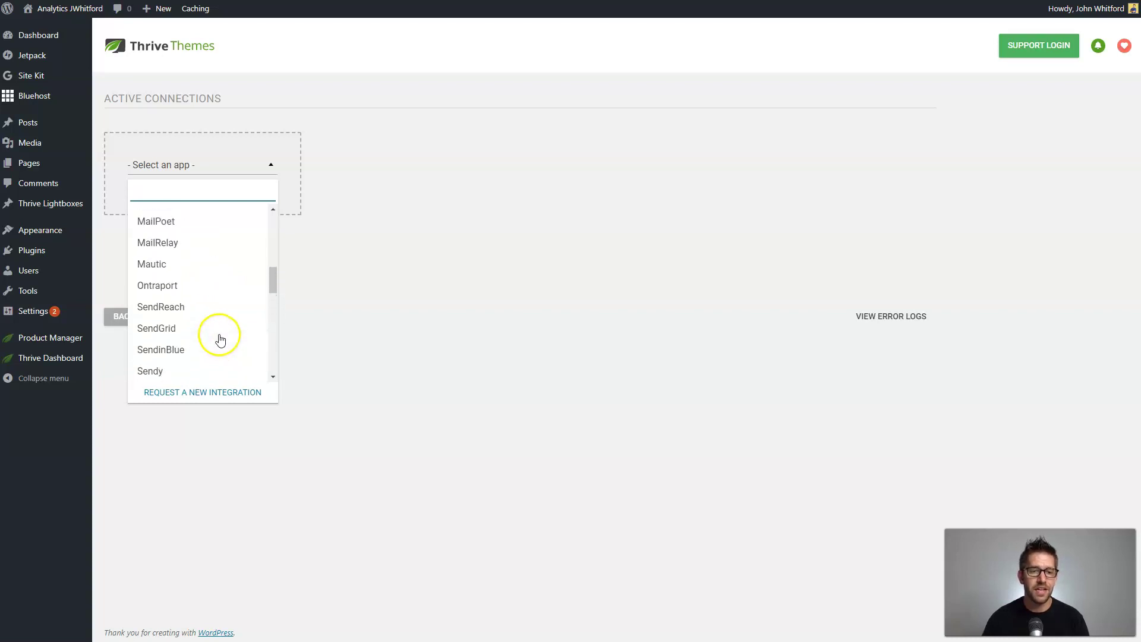
scroll(228, 310, "up", 4)
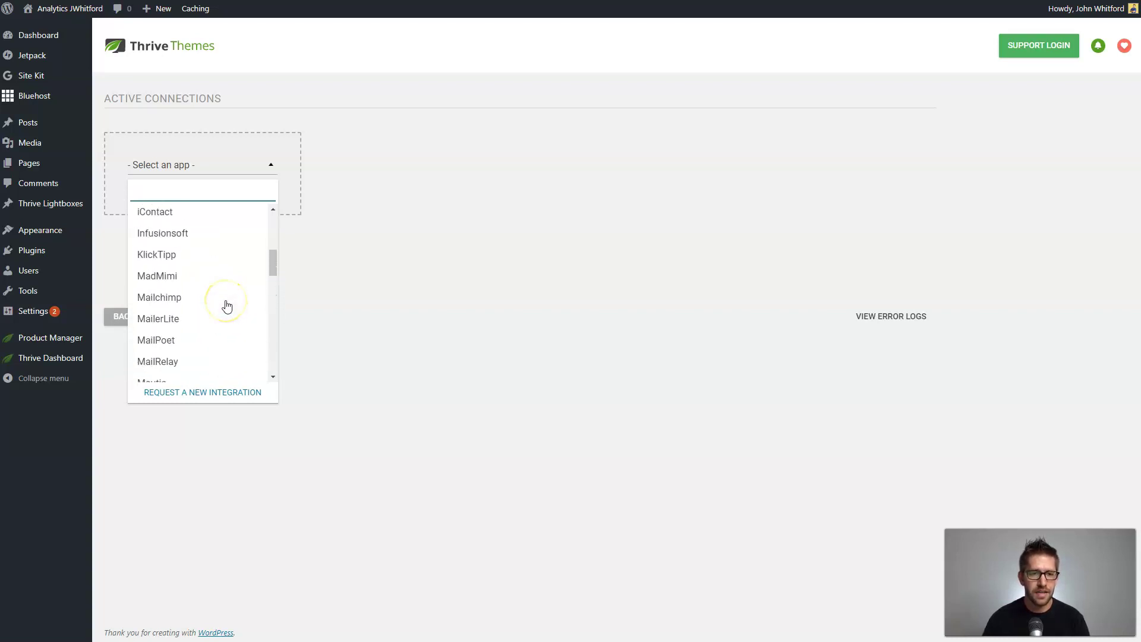
scroll(224, 306, "up", 2)
scroll(224, 309, "down", 2)
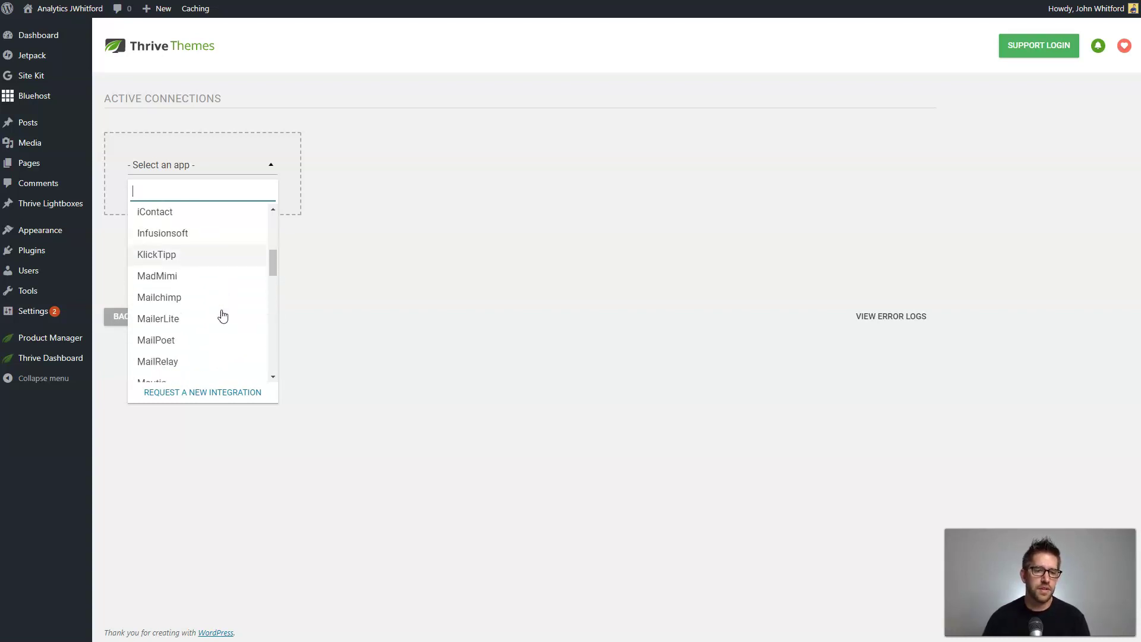
left_click(207, 324)
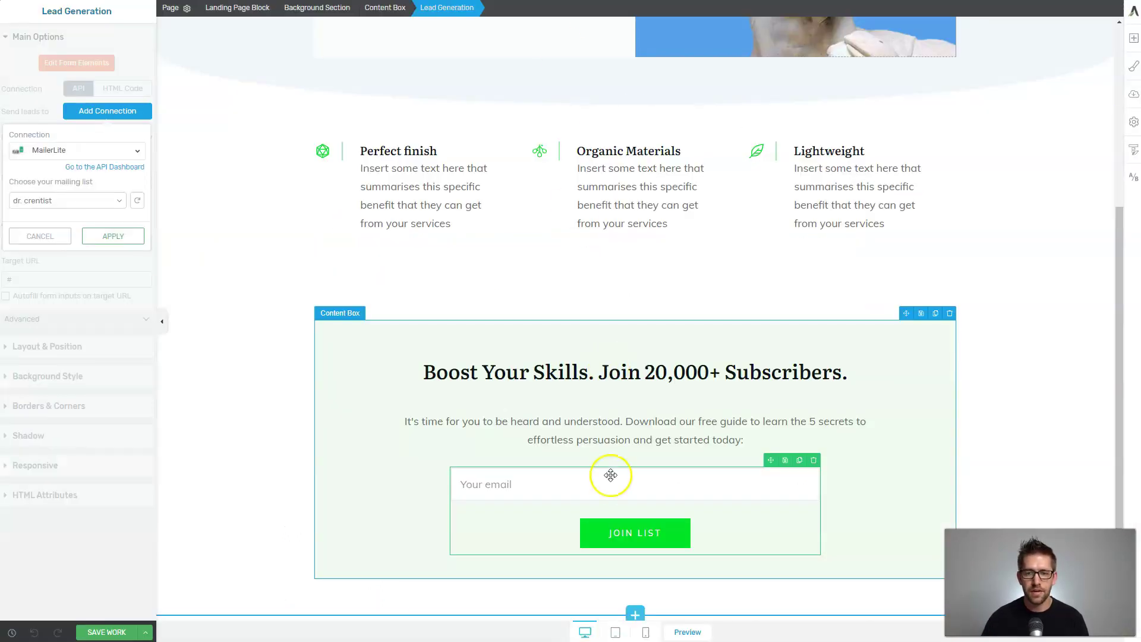
Apply the MailerLite mailing-list connection to the sign-up form and save the page.
left_click(117, 632)
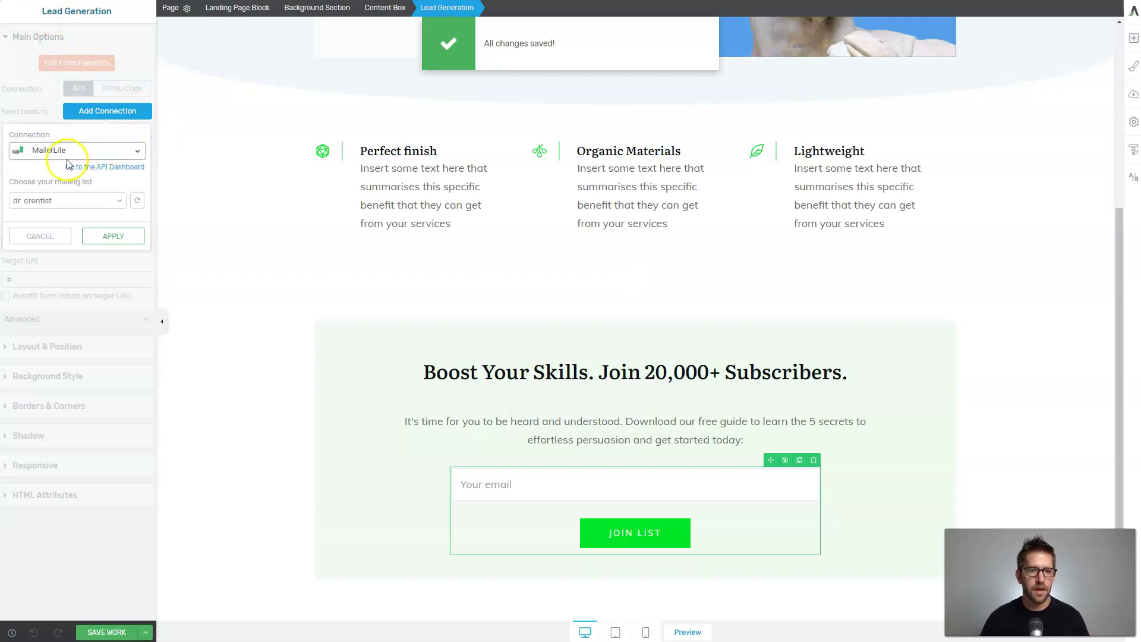
left_click(59, 201)
left_click(63, 200)
left_click(137, 201)
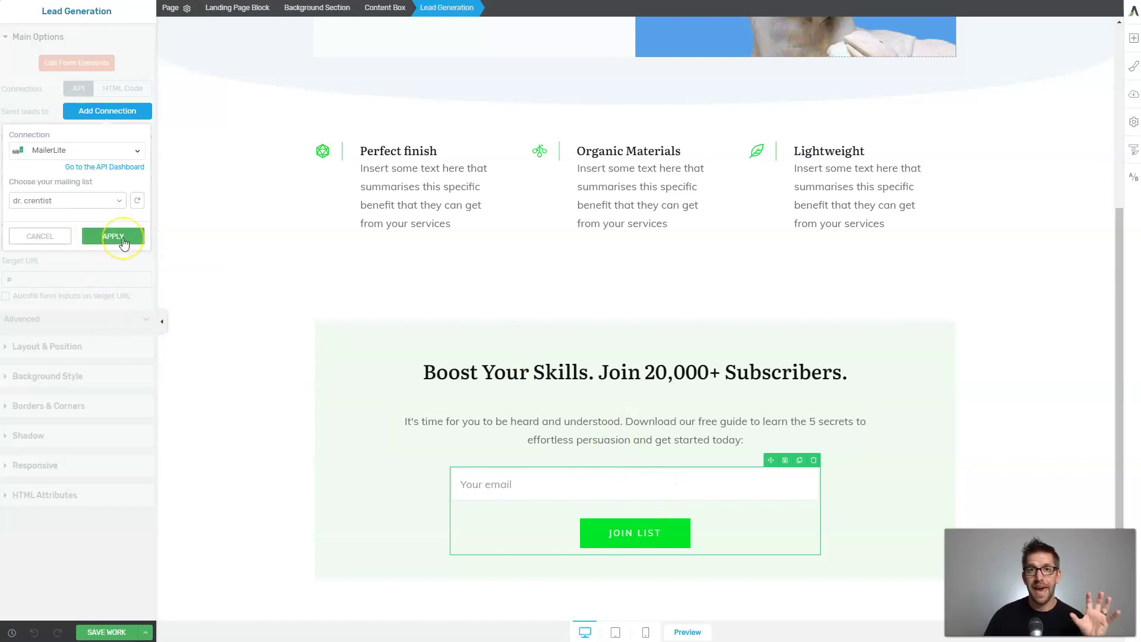
left_click(123, 243)
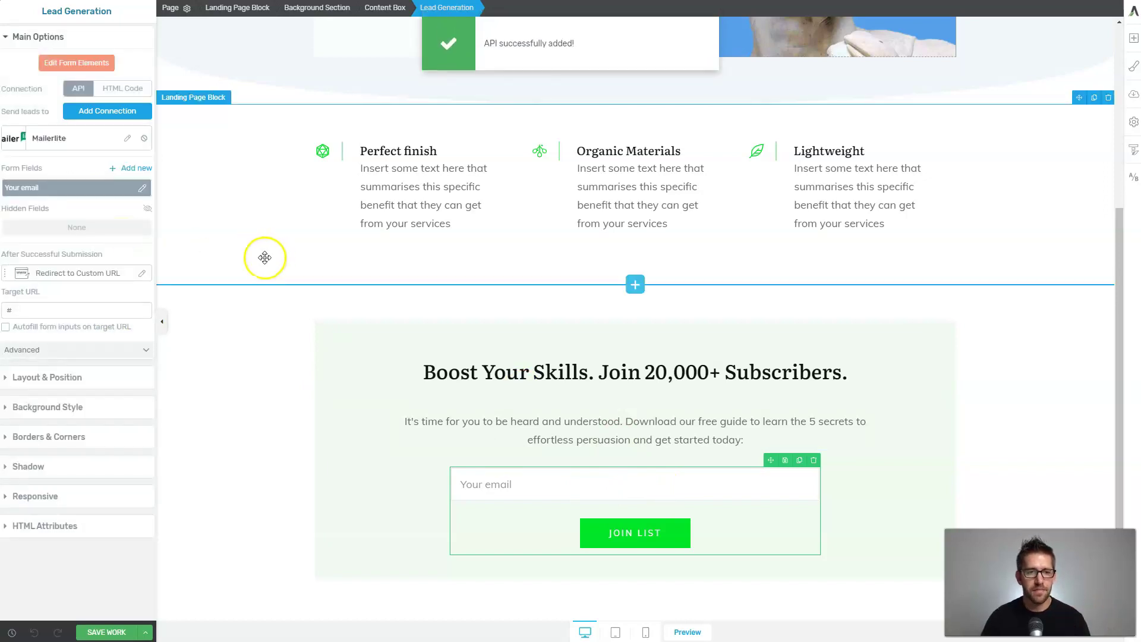
left_click(264, 257)
left_click(116, 633)
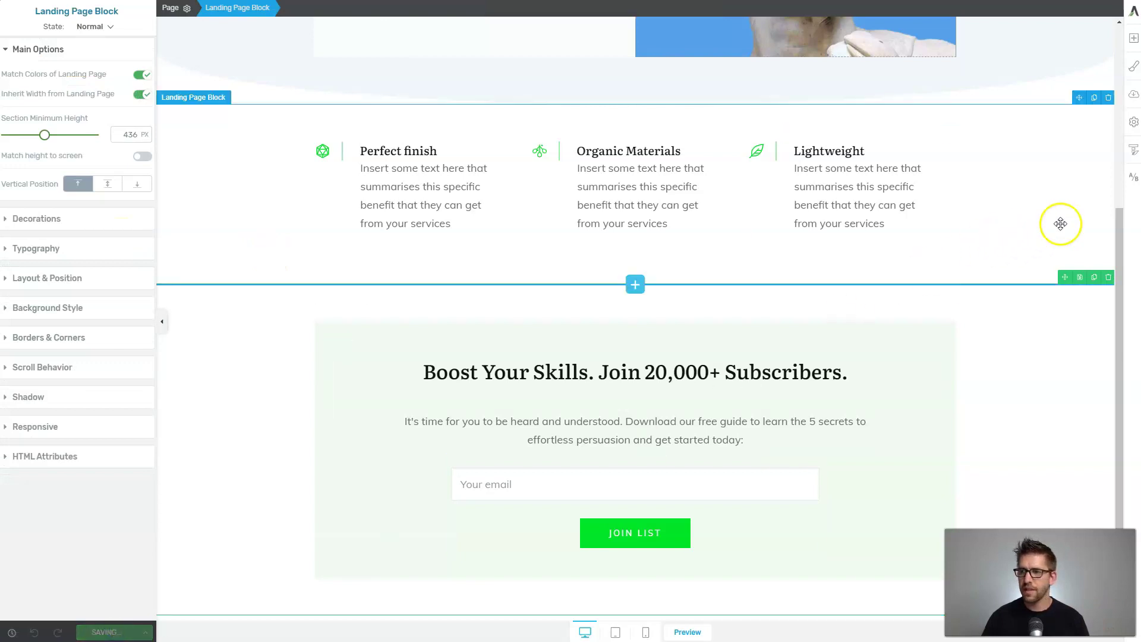
Begin the A/B test setup and name the test YOUTUBE TEST.
left_click(1135, 179)
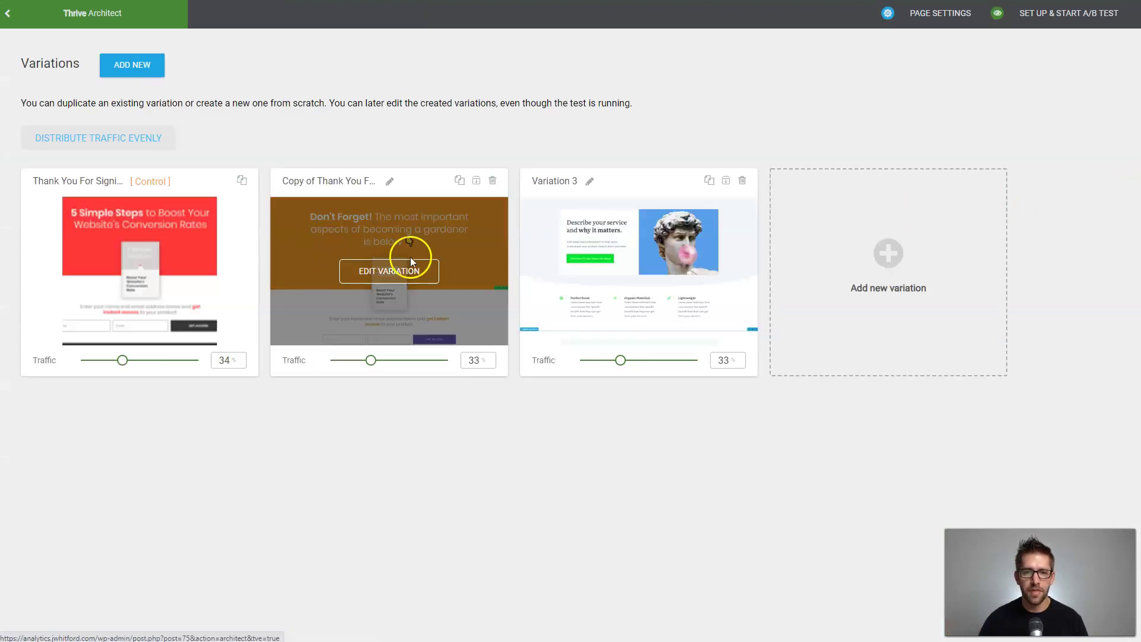
left_click(1061, 16)
left_click(489, 214)
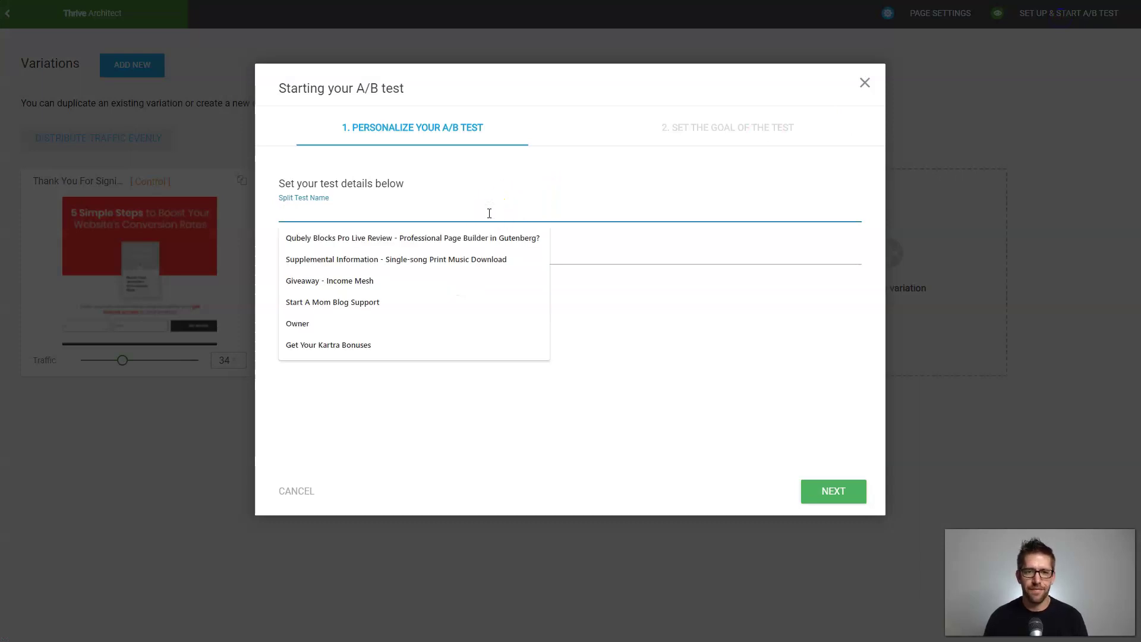
type("YOUTU")
type("BE TEST")
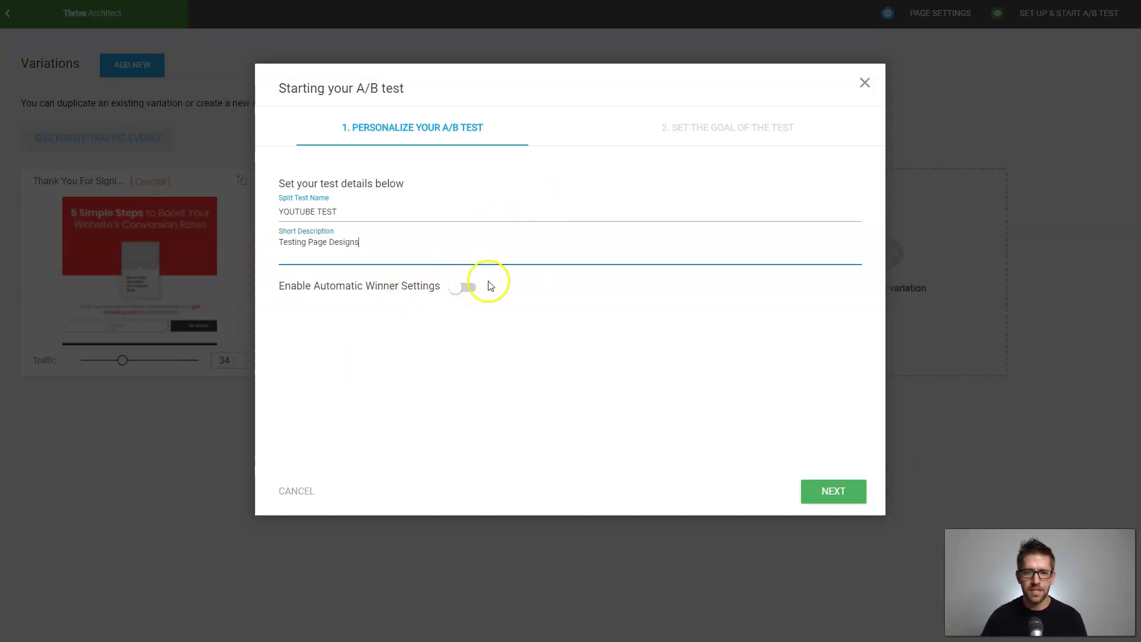
Enable automatic winner settings with 200 conversions, 14 days and 95% chance to beat original.
left_click(464, 288)
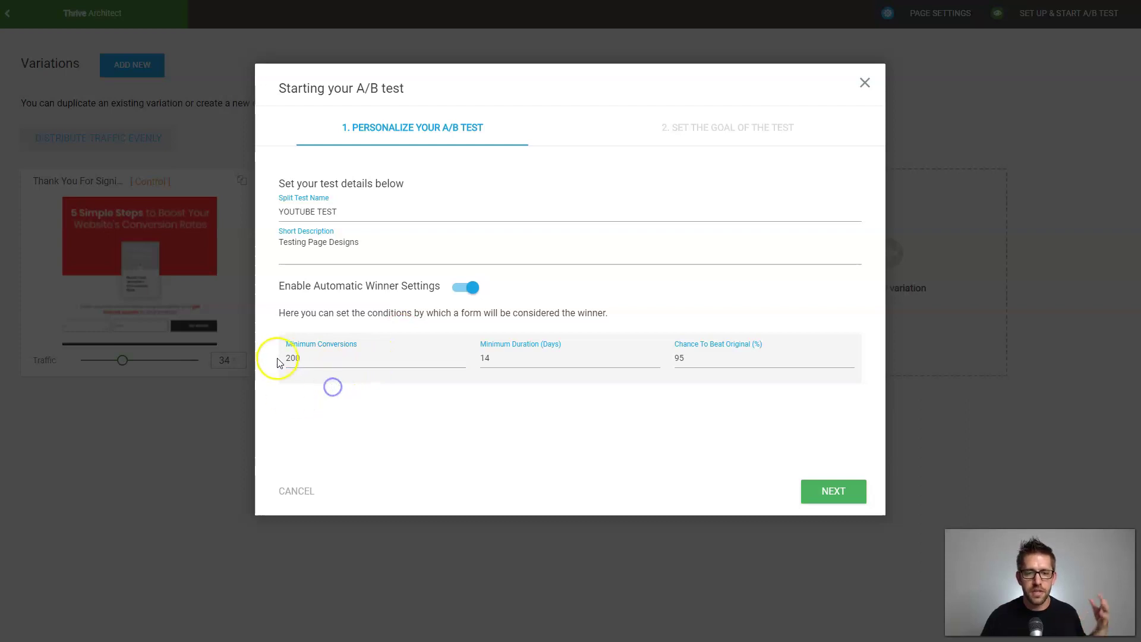
left_click(518, 355)
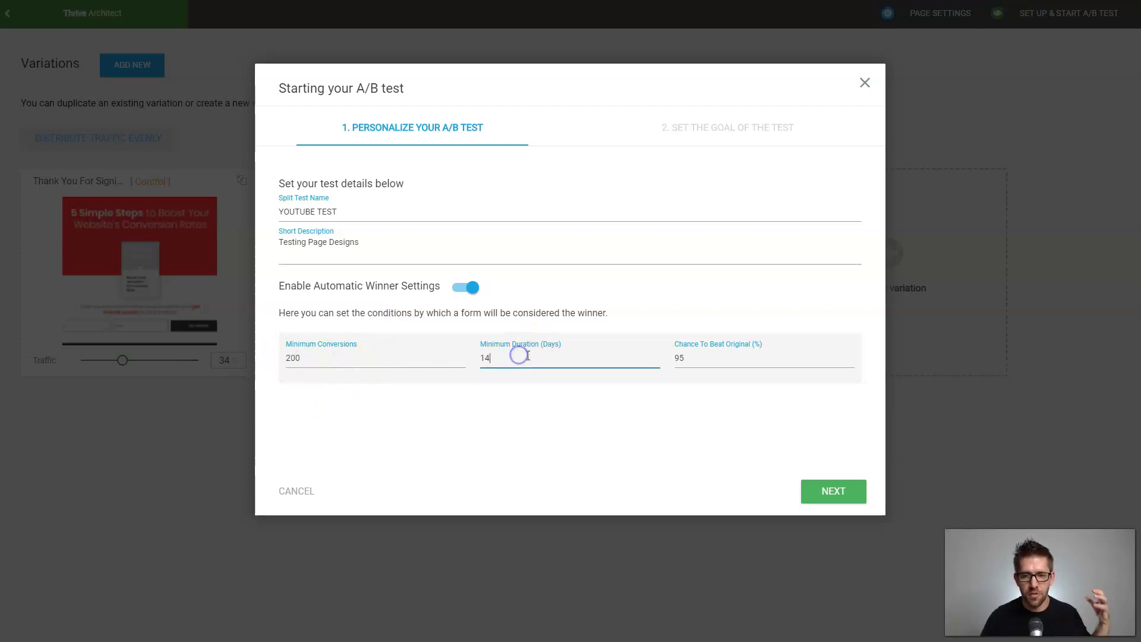
left_click(708, 359)
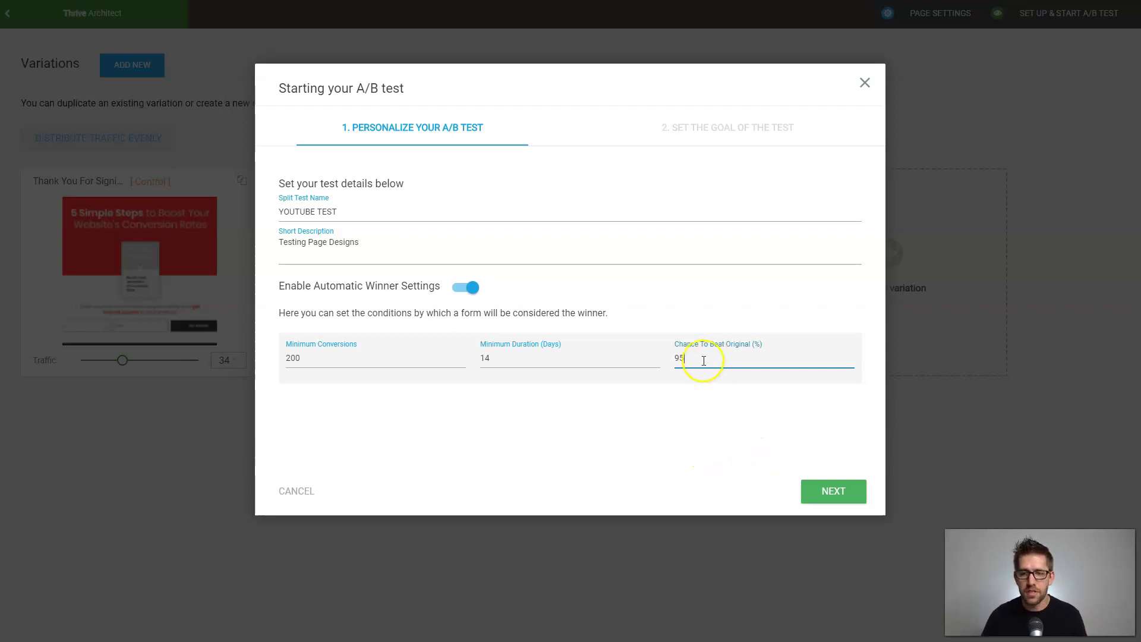
left_click(840, 504)
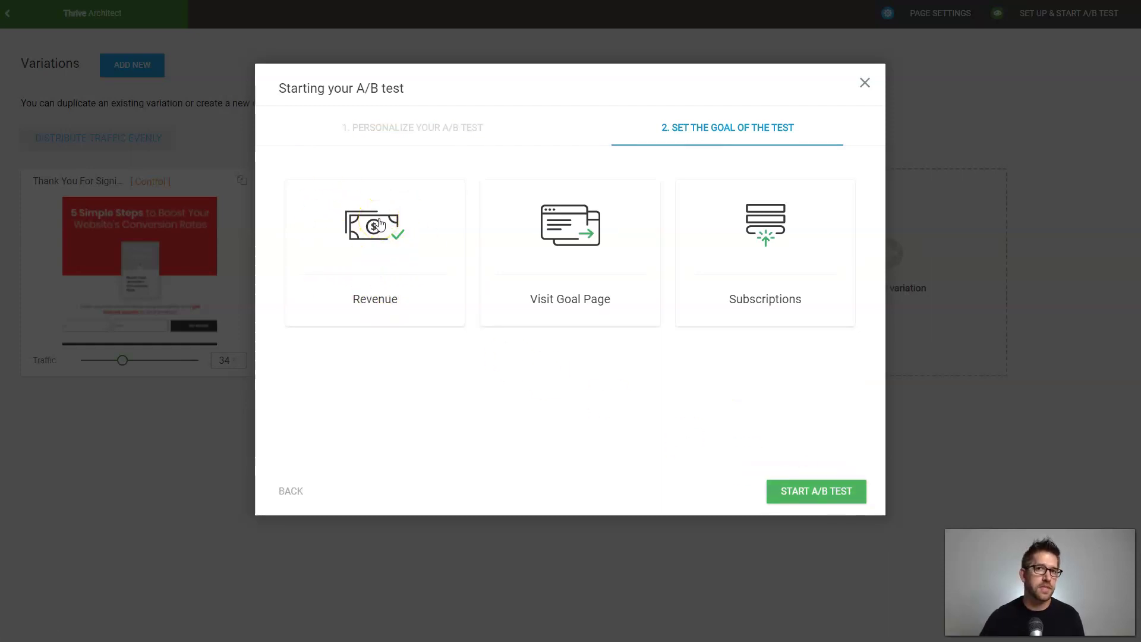
Choose Subscriptions as the test goal and start the three-variation A/B test.
left_click(595, 262)
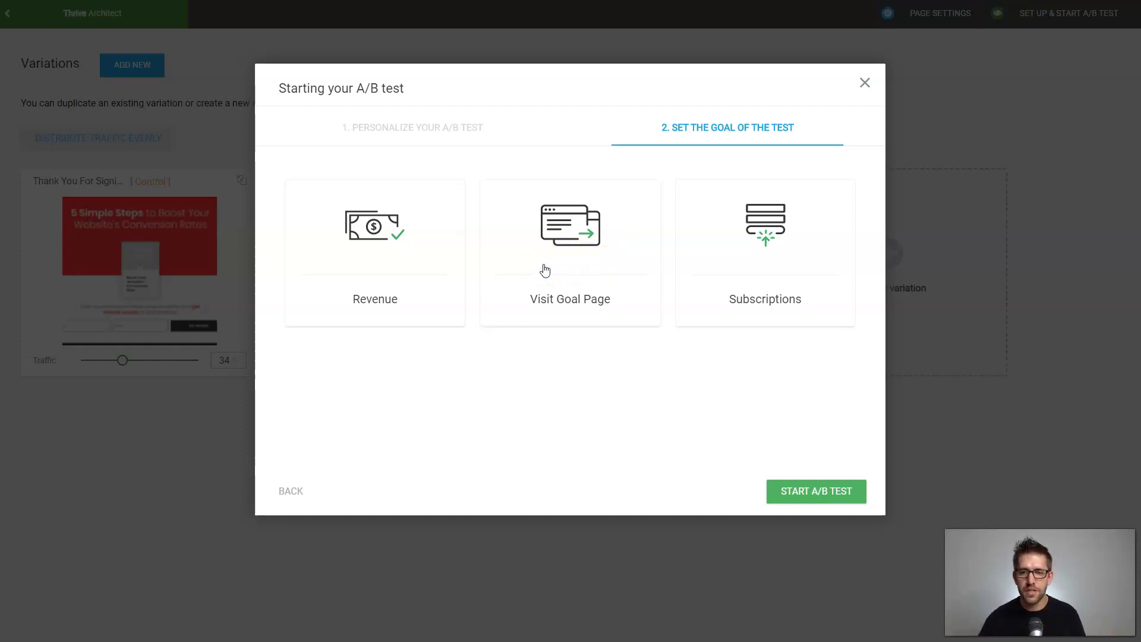
left_click(740, 244)
left_click(817, 494)
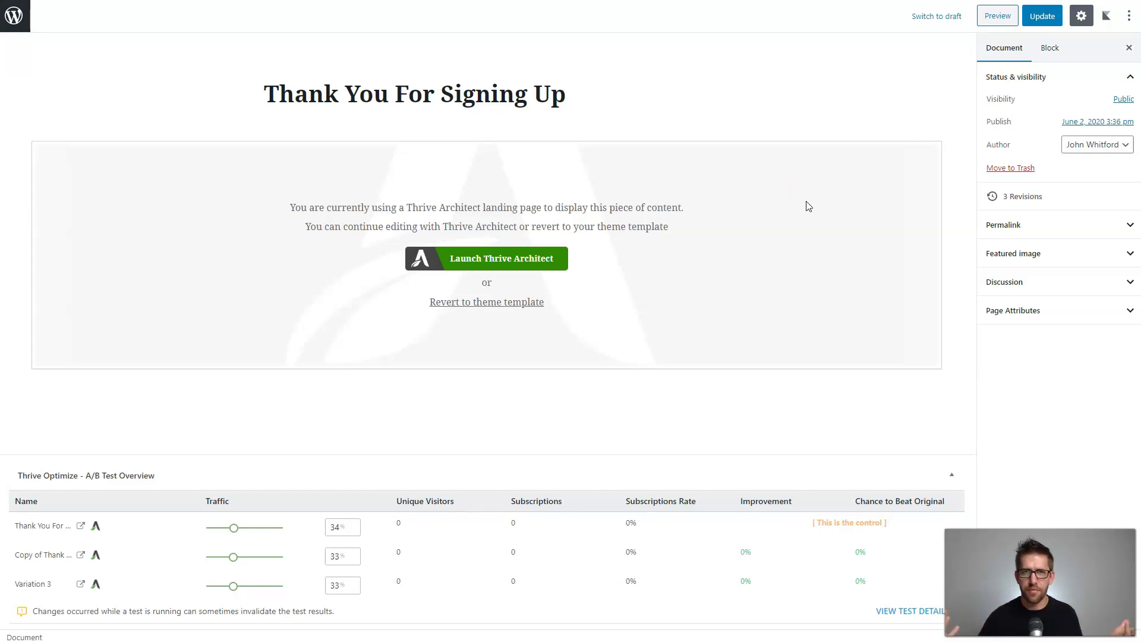
Retitle the page 'Opt In Page', update it, and return to the Pages list.
triple_click(588, 94)
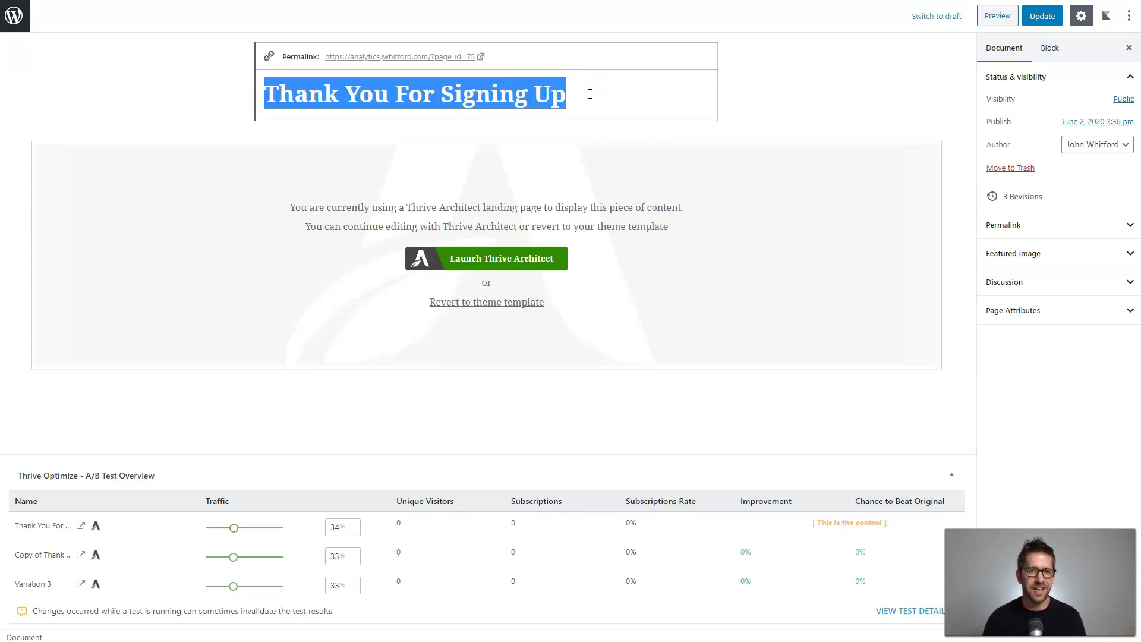
type("Opt In Page")
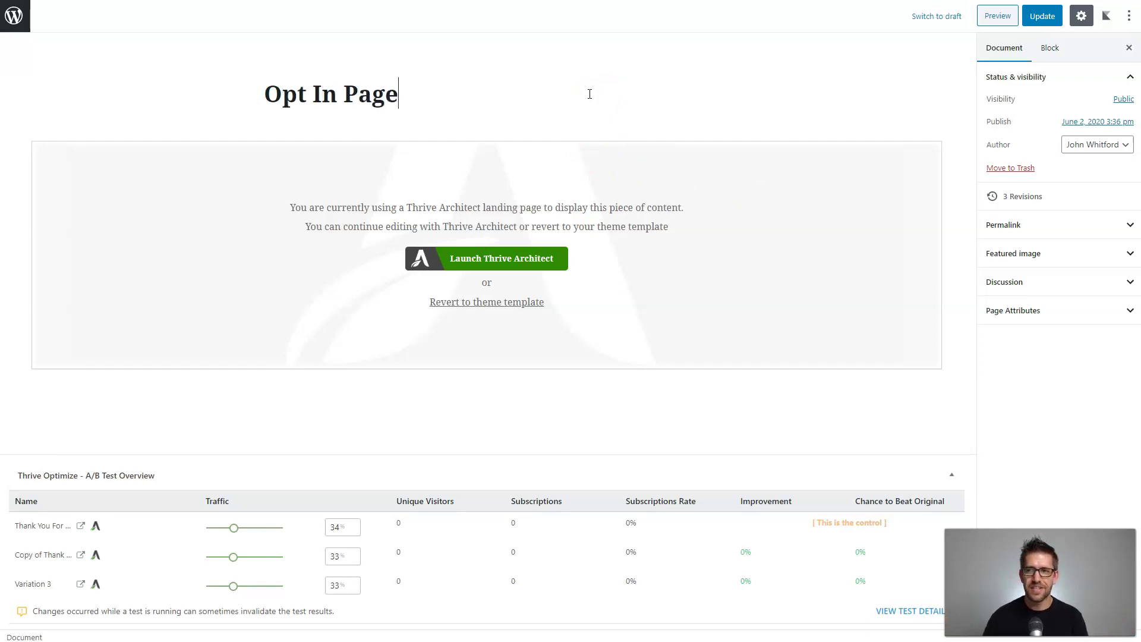
left_click(1043, 16)
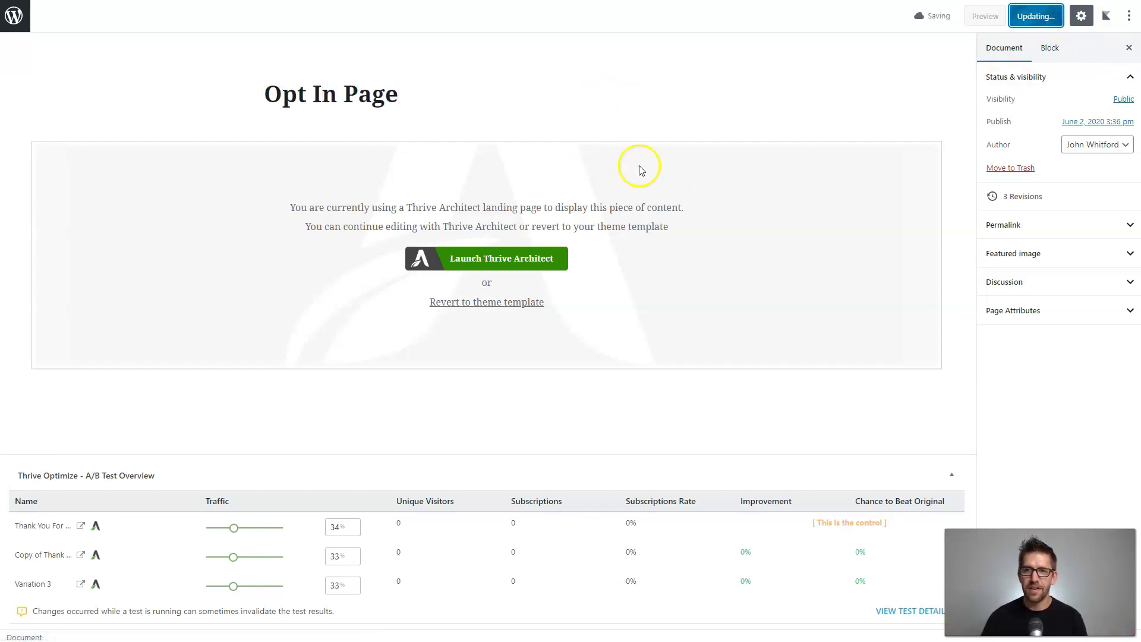
left_click(16, 18)
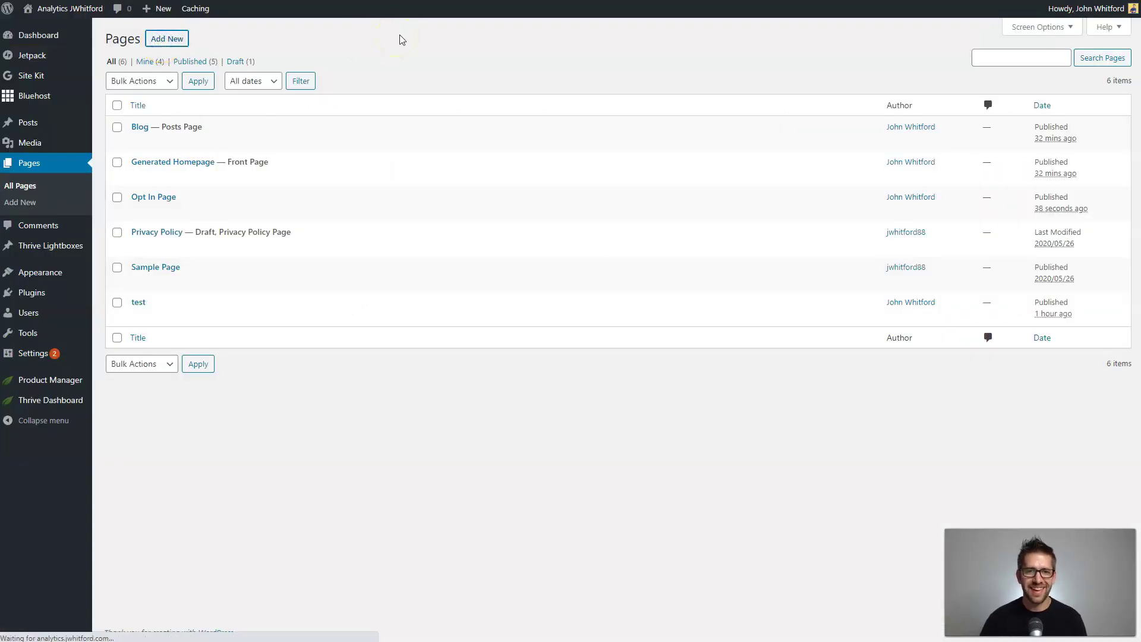
Publish a new page titled 'Thank You' and launch Thrive Architect on it.
type("Ta")
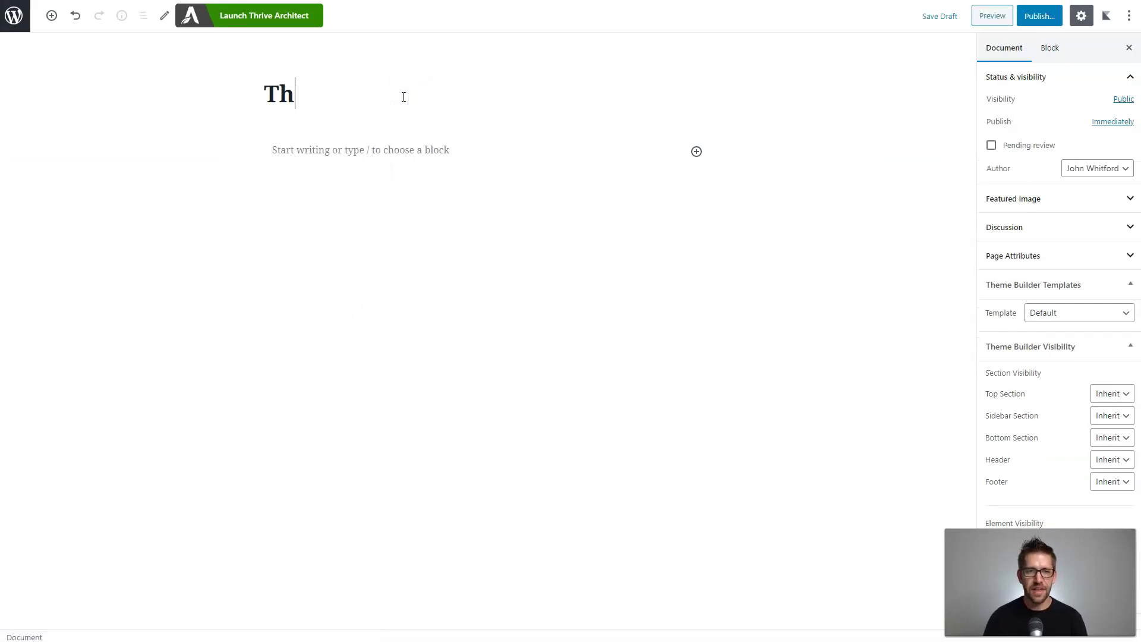
type("ank You")
left_click(1040, 15)
left_click(1056, 16)
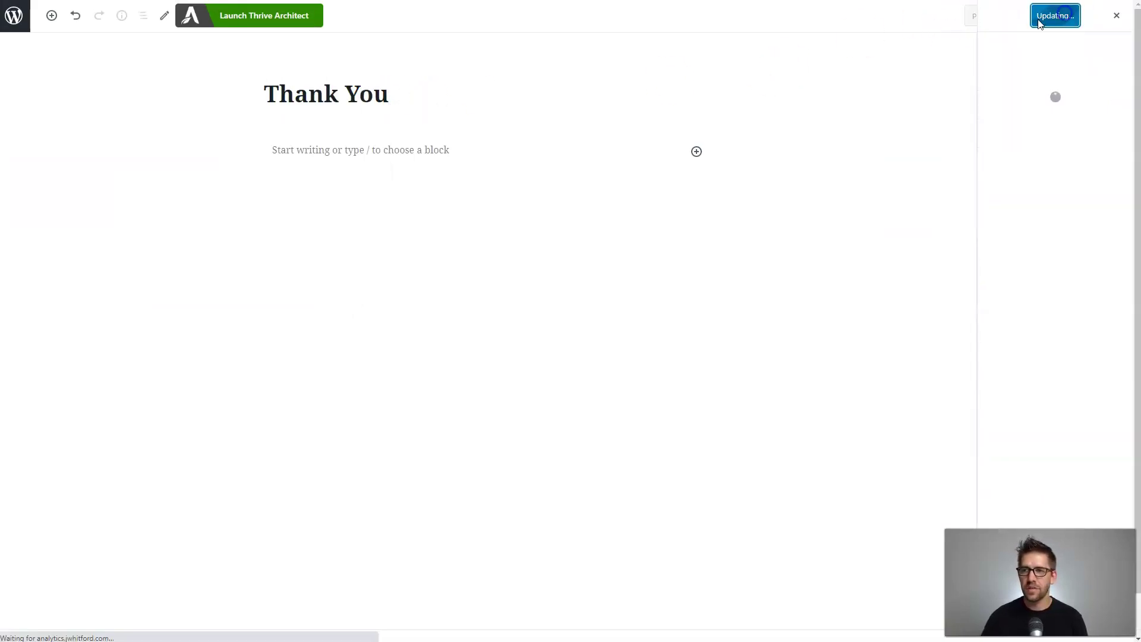
left_click(273, 23)
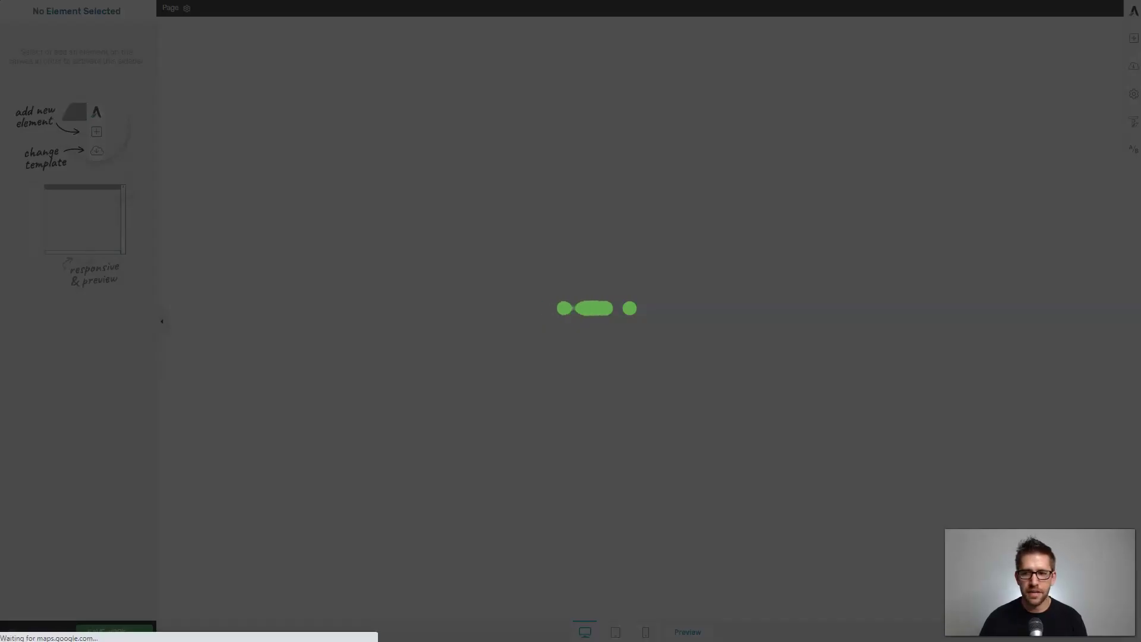
Apply the Smart Landing Pages Bright Smart Email Confirmation template to the Thank You page.
left_click(1133, 67)
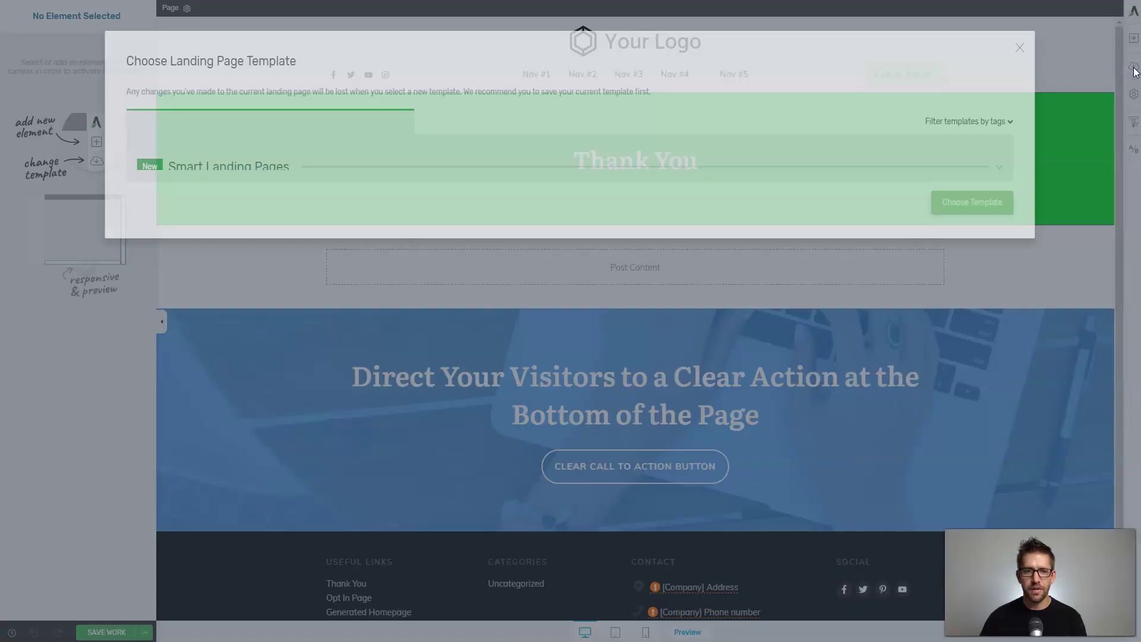
left_click(382, 166)
left_click(596, 273)
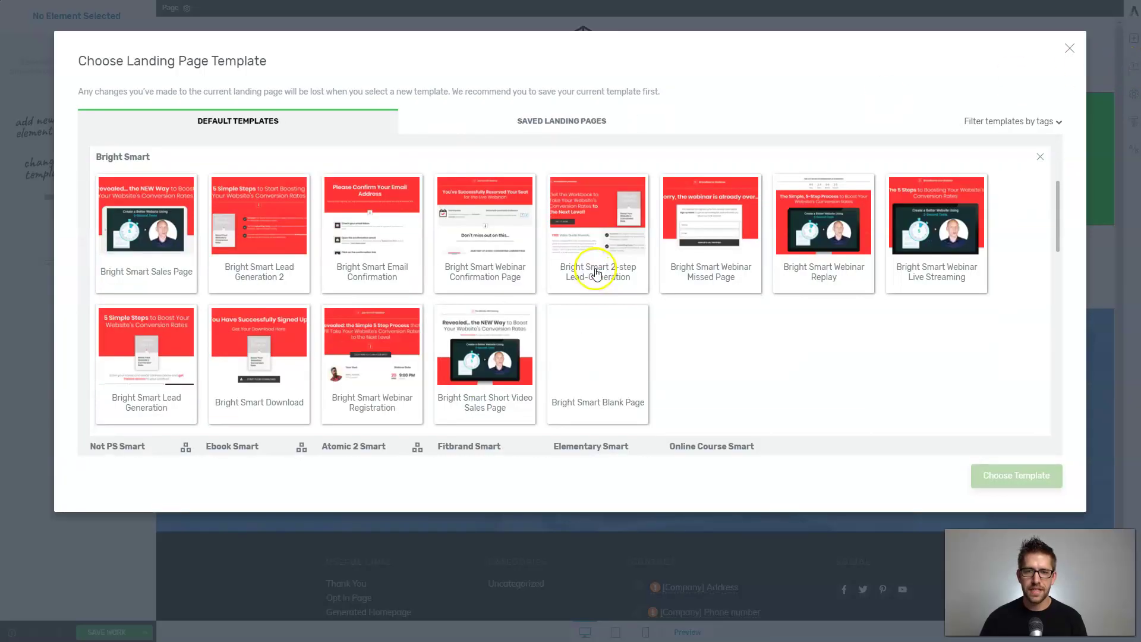
left_click(395, 233)
left_click(1007, 475)
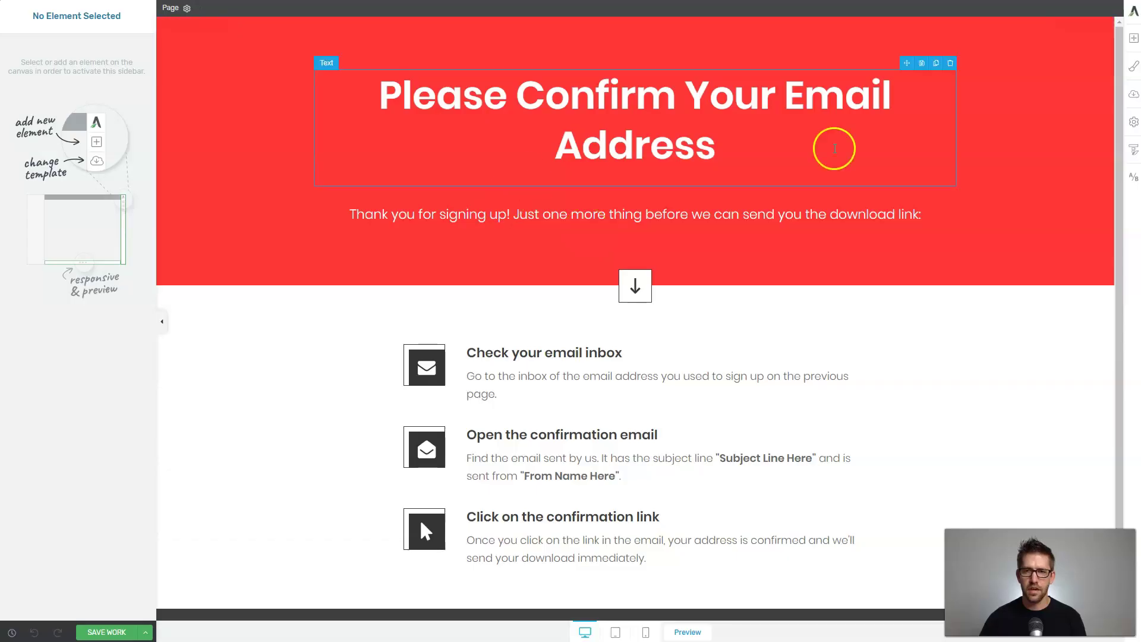
Switch the page's colour scheme to the blue-and-yellow palette in the Style Editor.
left_click(1122, 81)
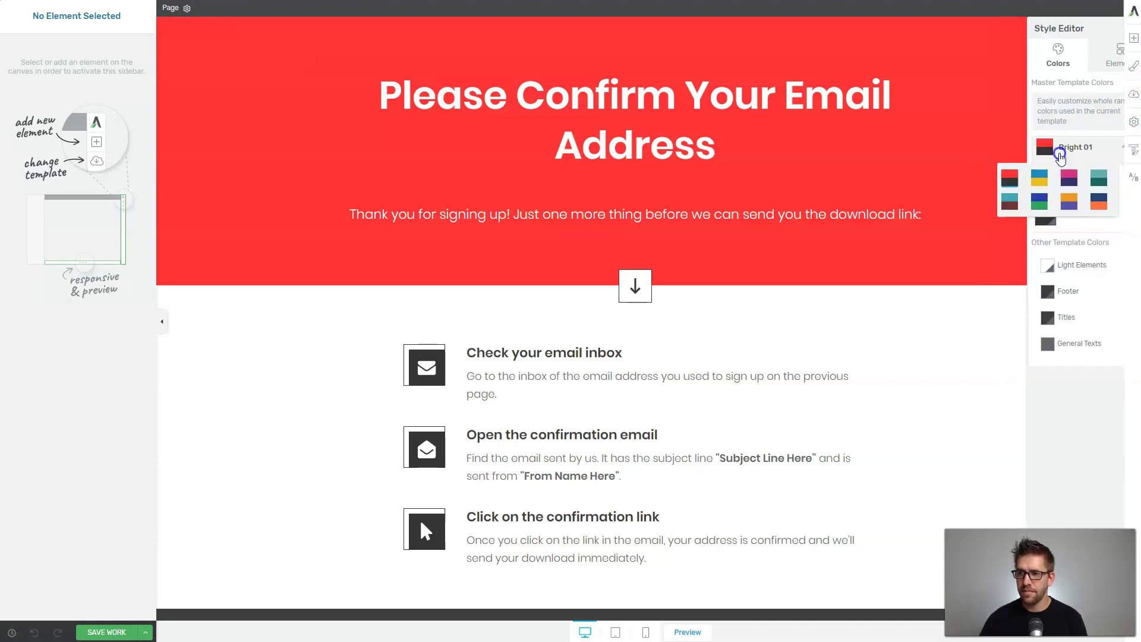
left_click(1135, 67)
left_click(1135, 68)
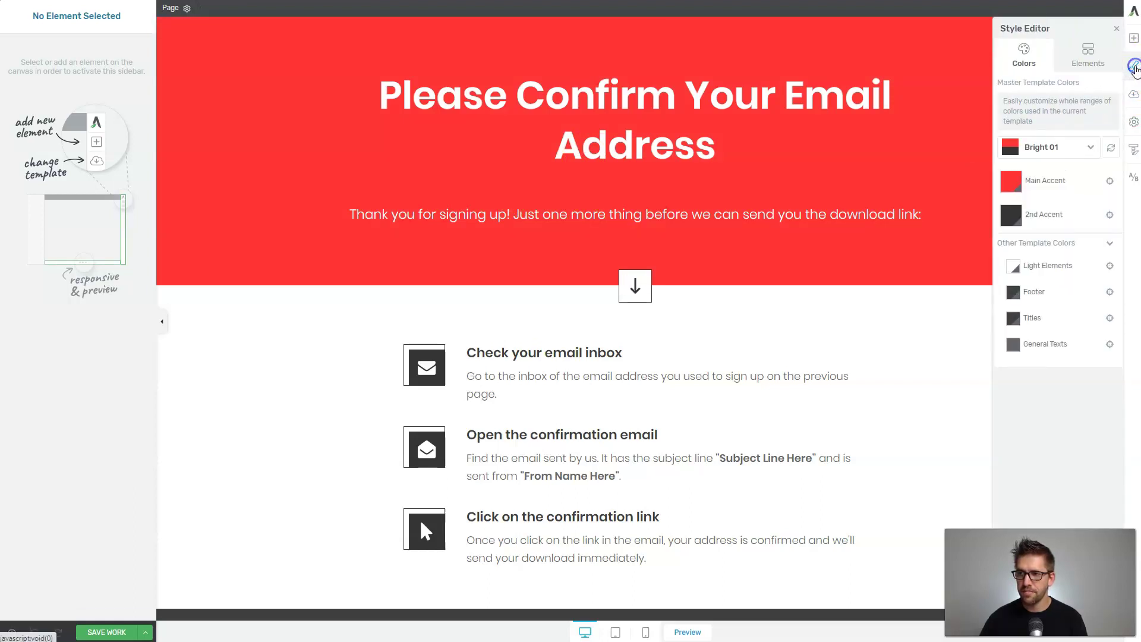
left_click(1058, 146)
left_click(1043, 181)
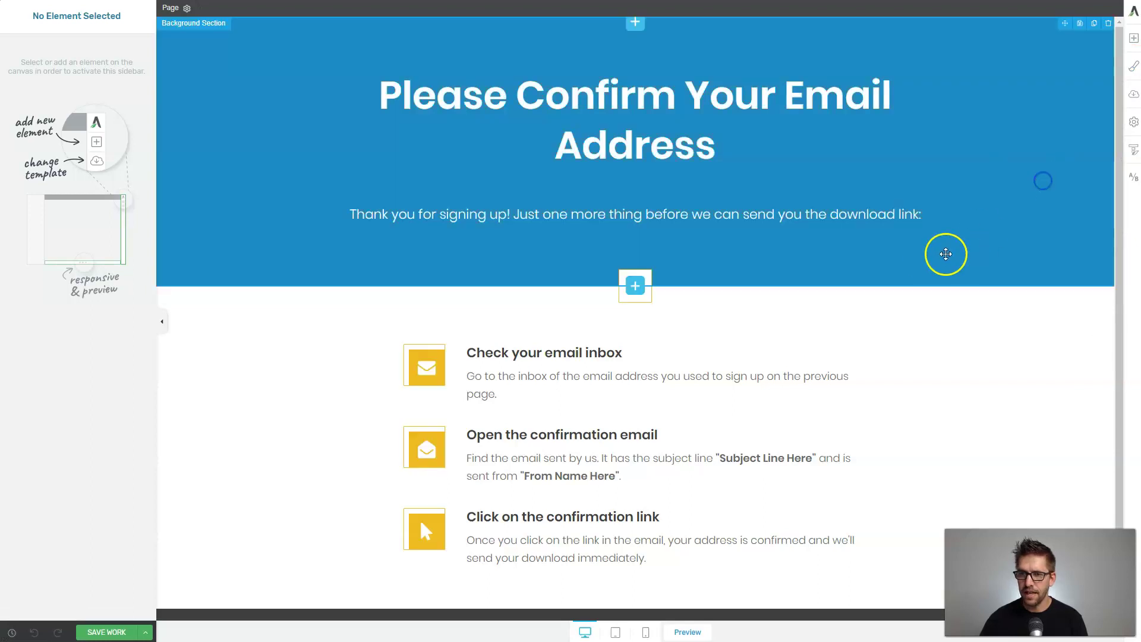
Save the work and return to the WordPress post editor.
scroll(594, 446, "down", 1)
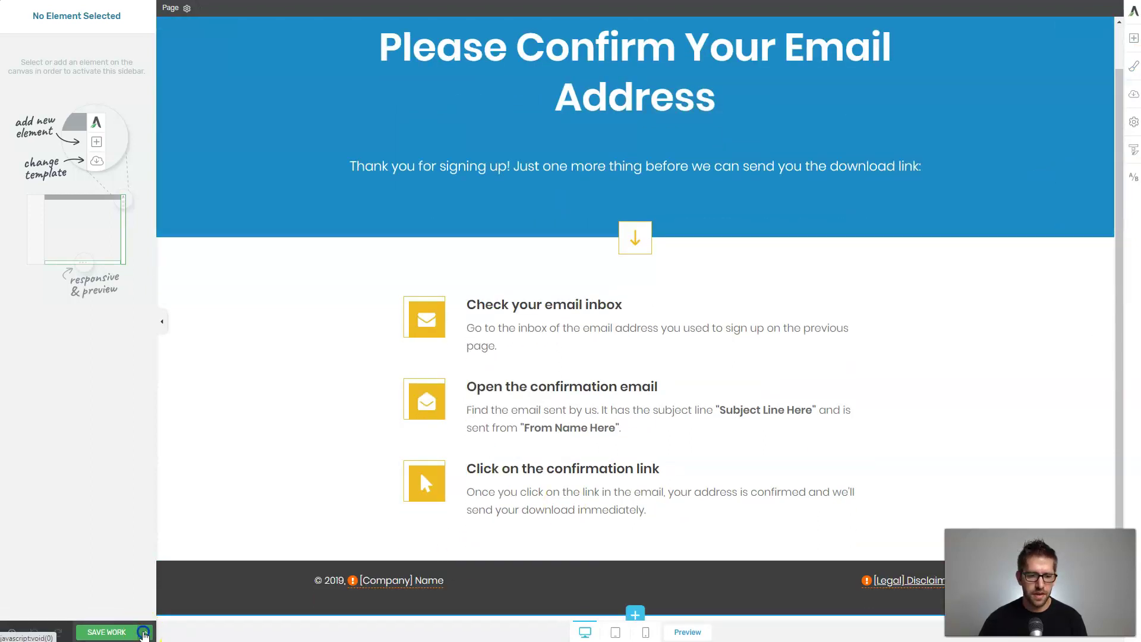
left_click(146, 633)
left_click(51, 550)
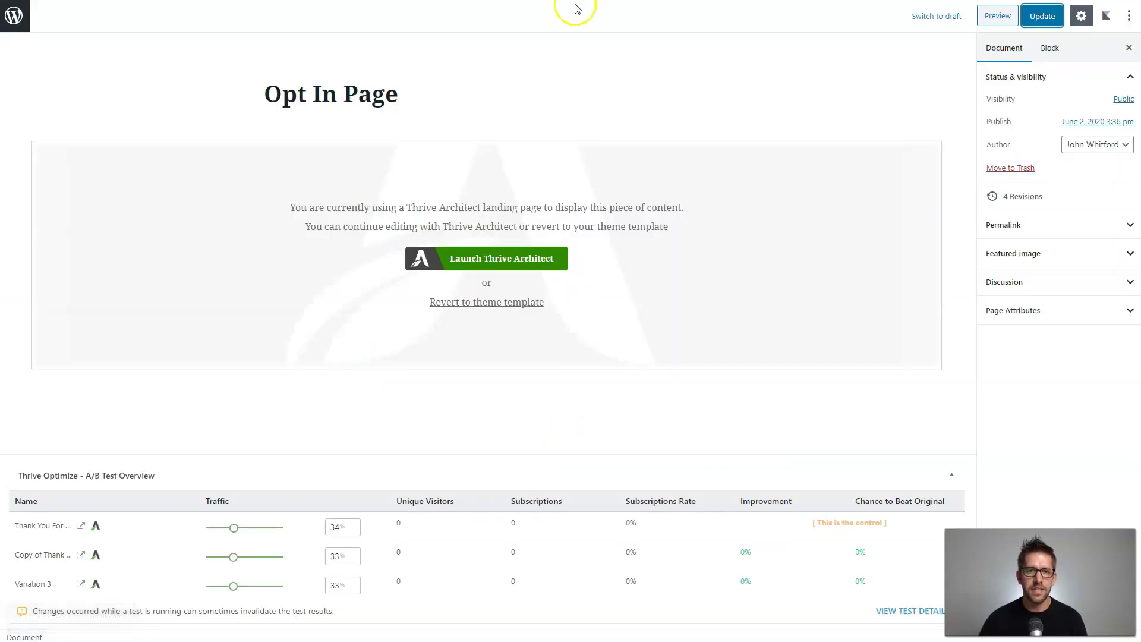
Reopen the Opt In Page and launch Thrive Architect on it.
left_click(481, 90)
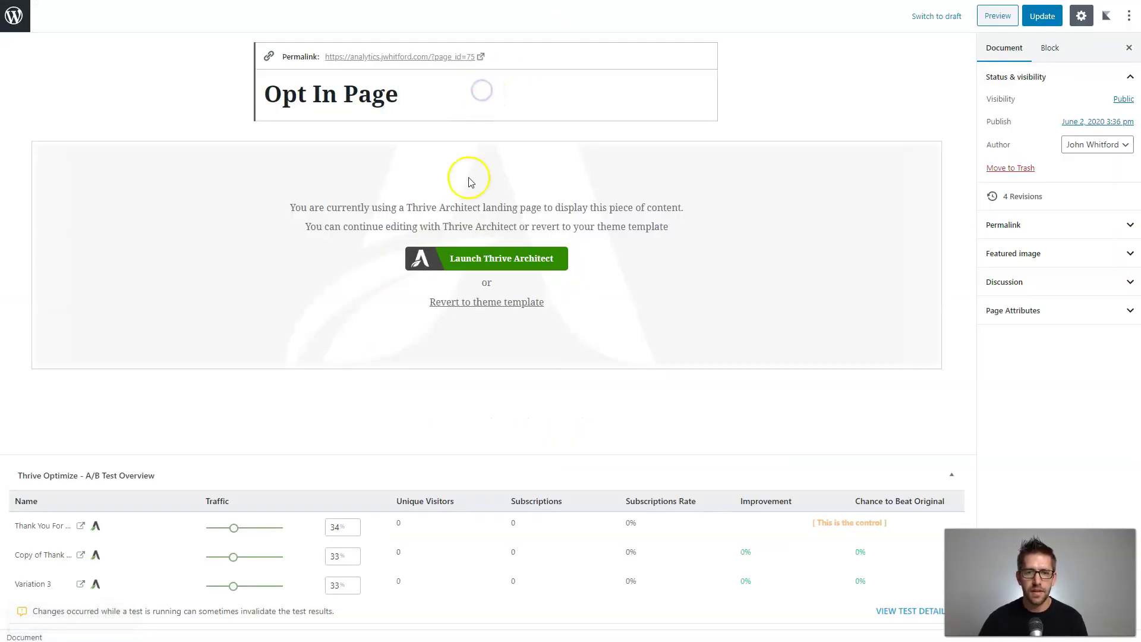
left_click(474, 258)
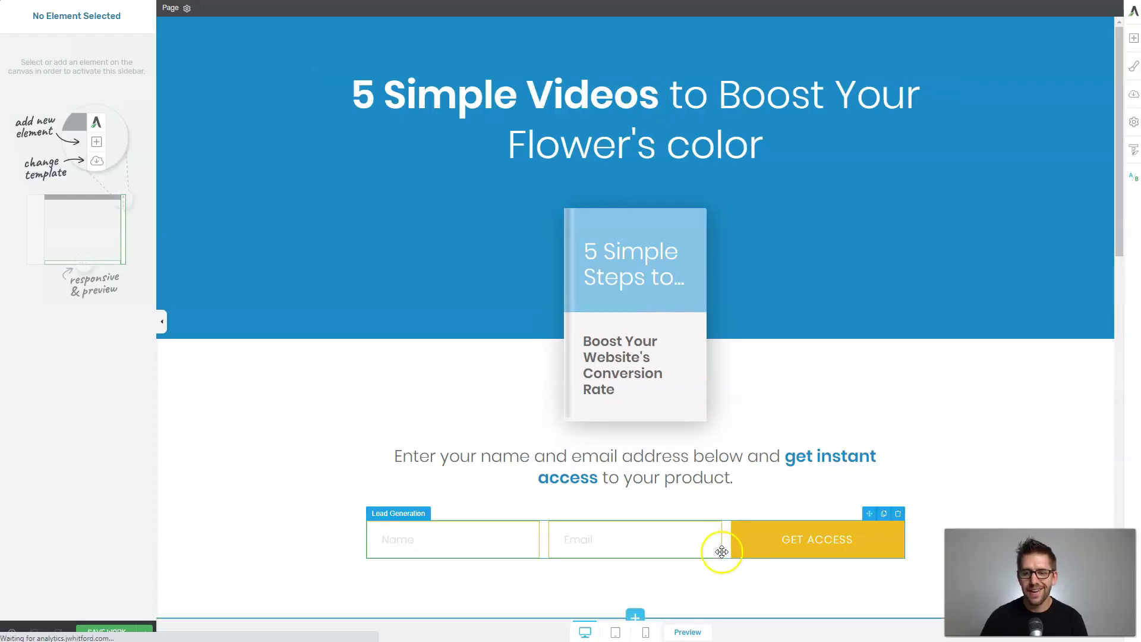
Make the Lead Generation form redirect to the Thank You page URL, then save and preview.
left_click(718, 543)
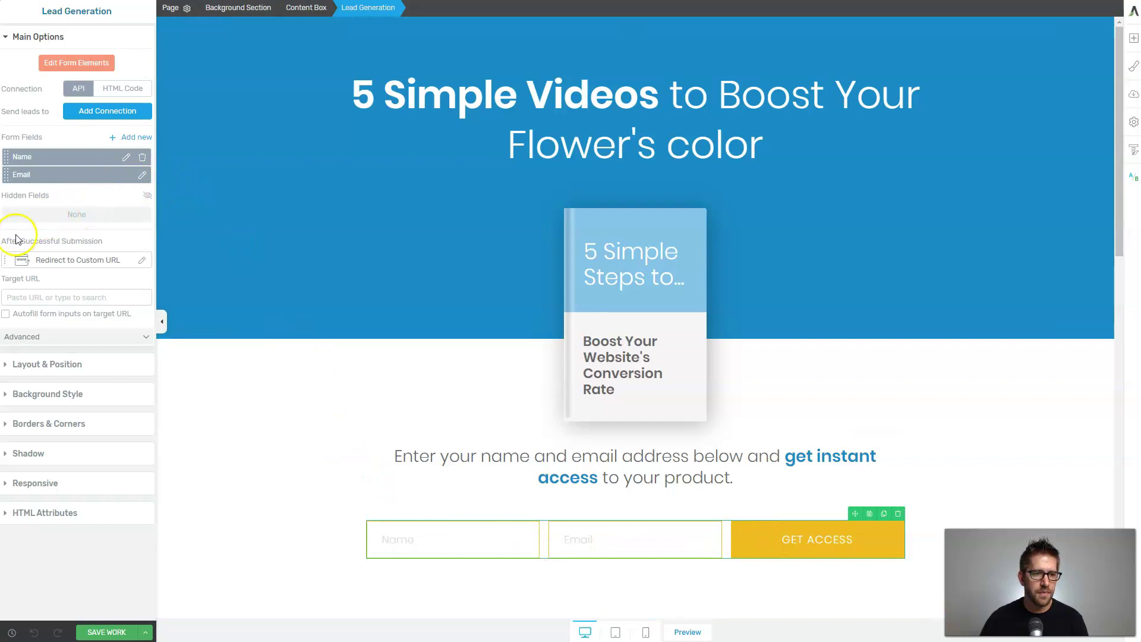
left_click(70, 264)
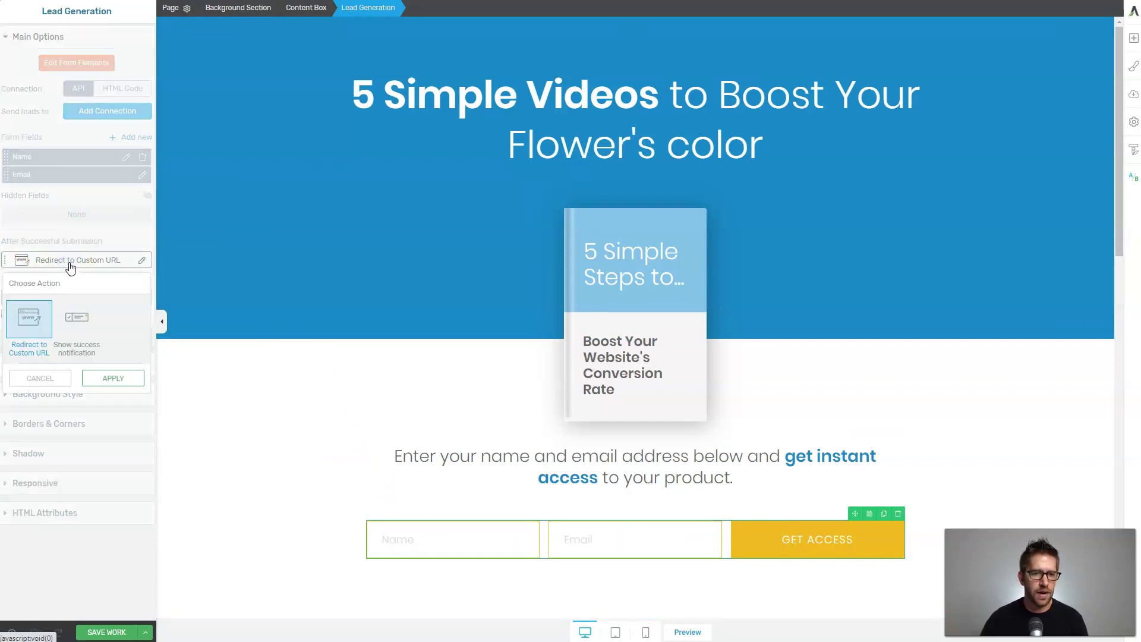
left_click(70, 261)
left_click(57, 298)
type("thank you")
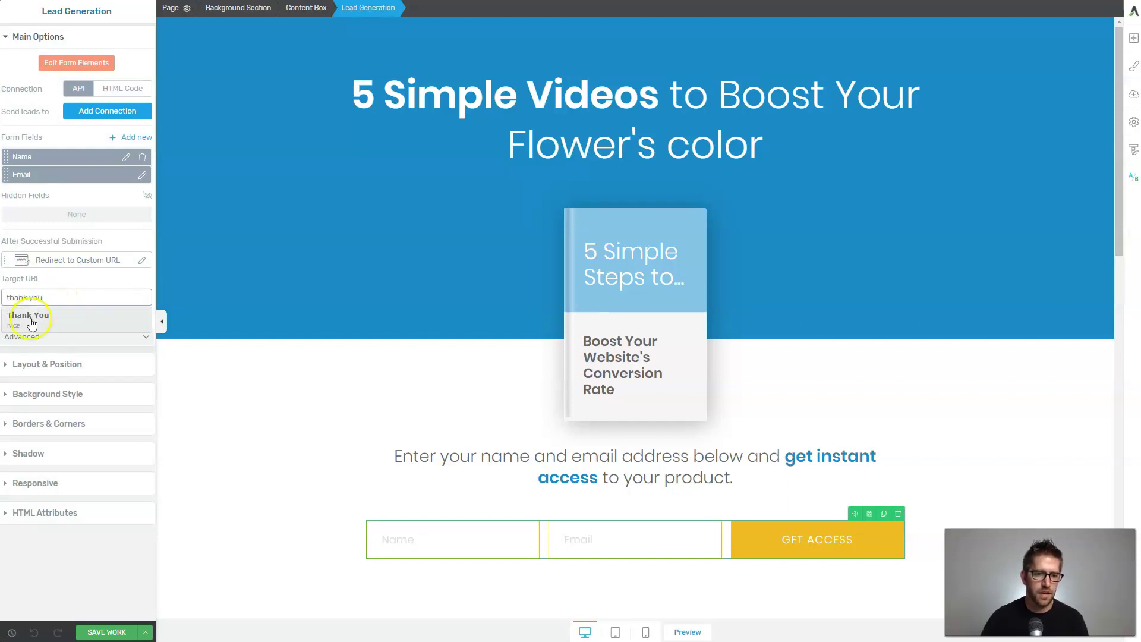
left_click(37, 322)
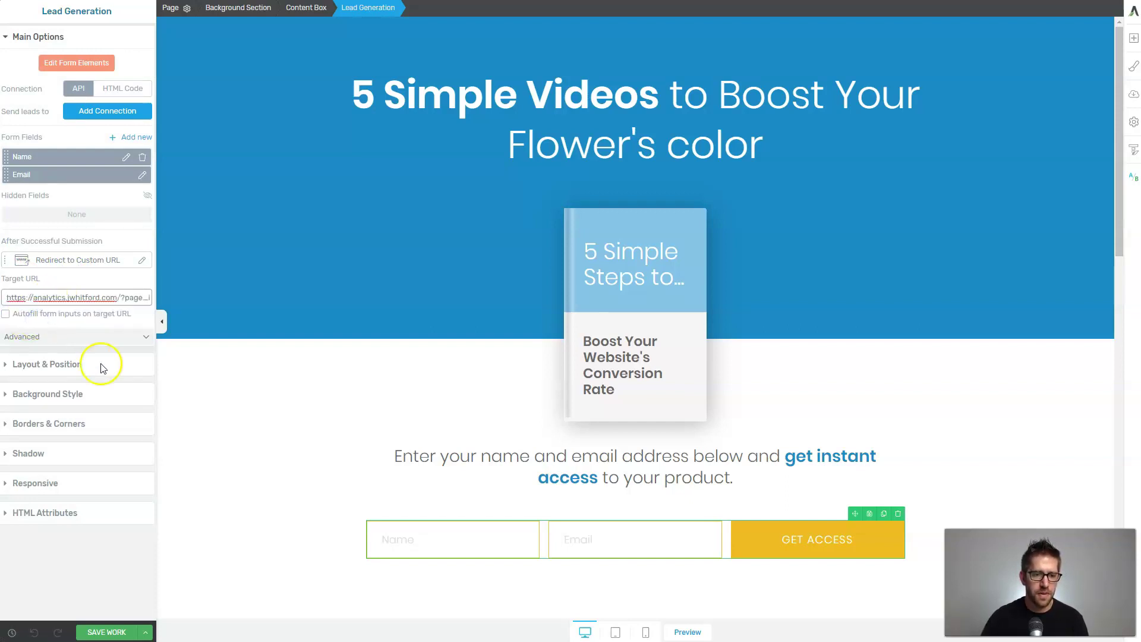
left_click(145, 631)
left_click(60, 556)
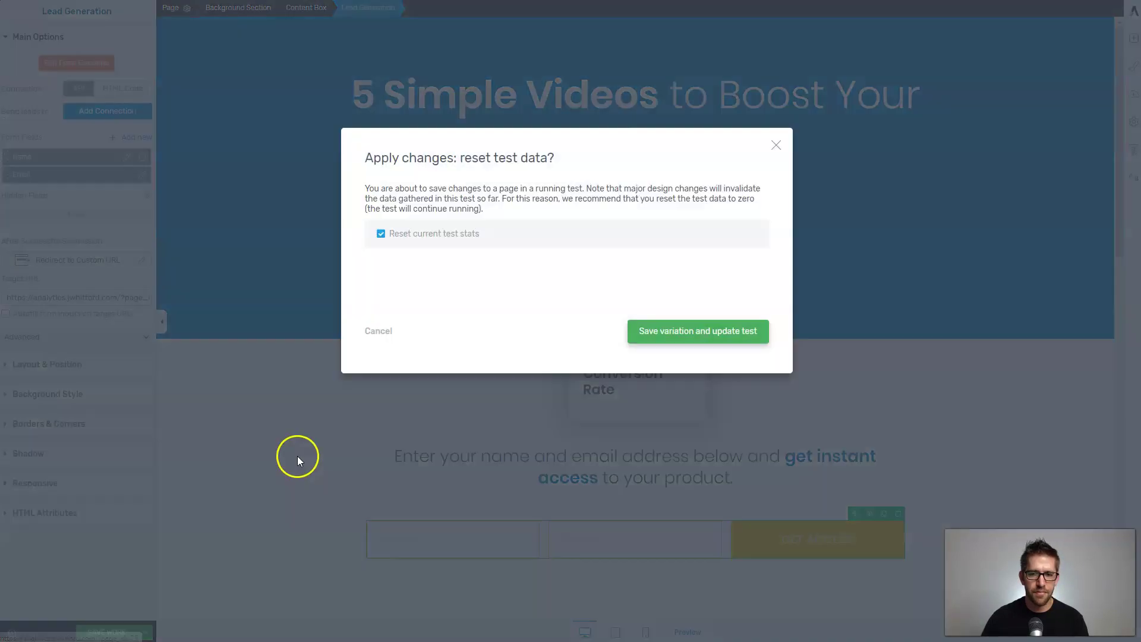
Save the variation with reset test stats, then submit a test name and e-mail via GET ACCESS.
left_click(681, 331)
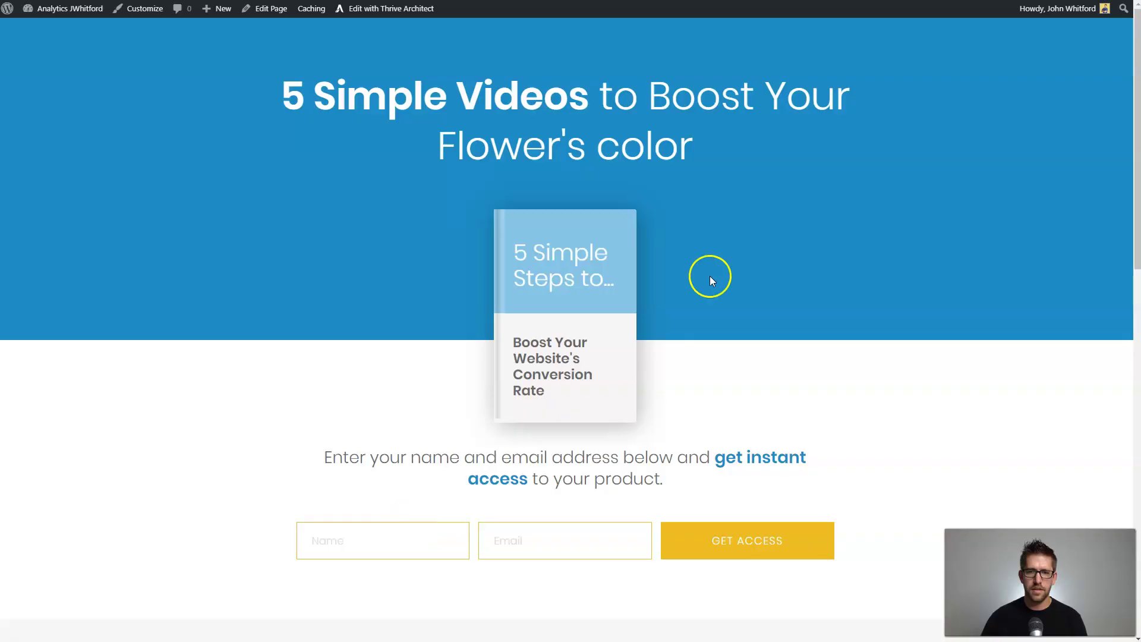
left_click(348, 539)
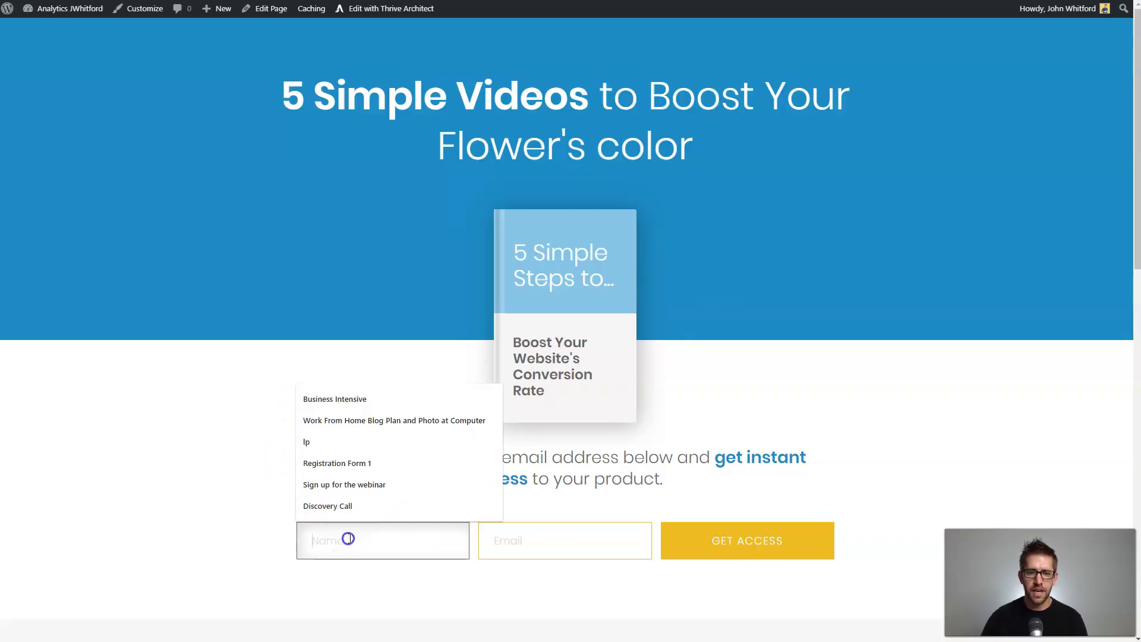
type("John")
key("Tab")
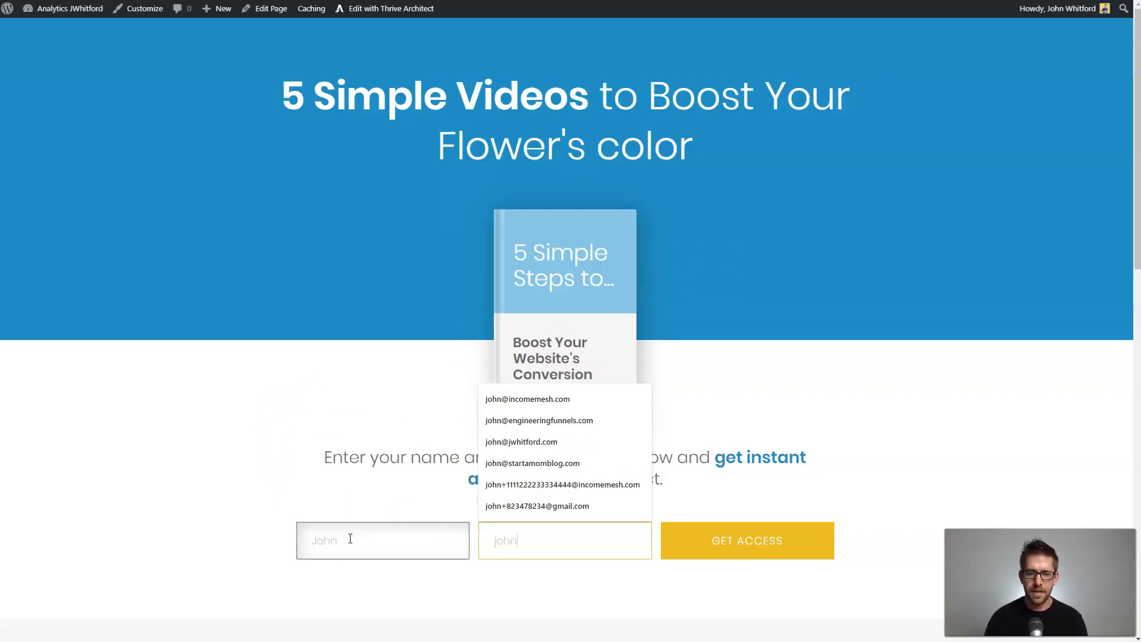
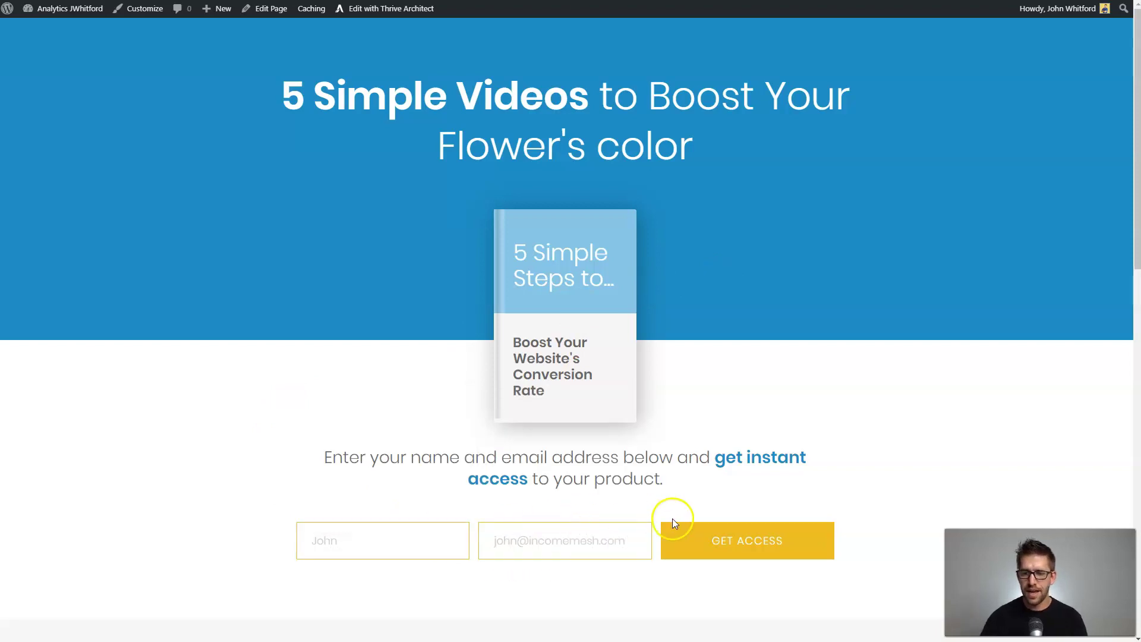
left_click(695, 542)
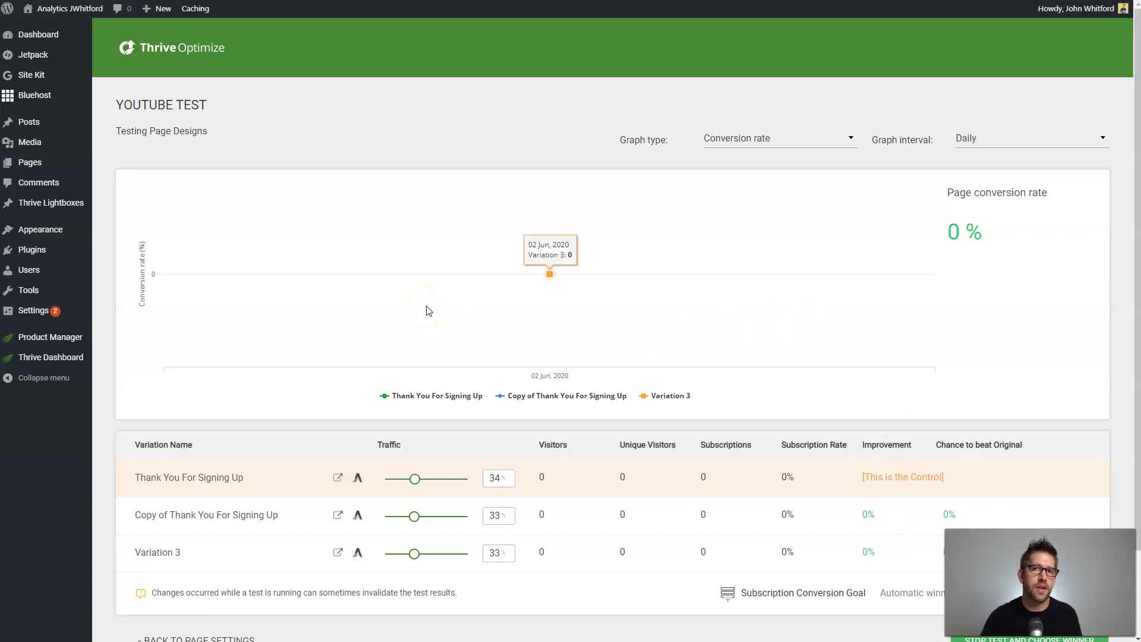
Scroll the YOUTUBE TEST report to review the 34/33/33 split and zero visitors.
scroll(431, 307, "down", 1)
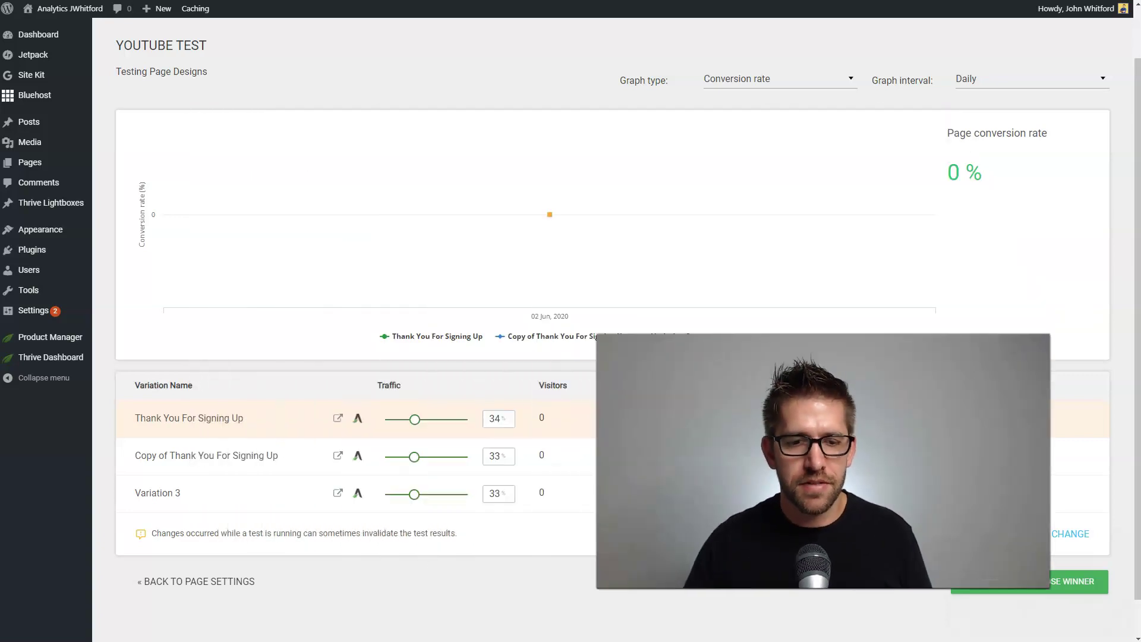
Create a new blog post from Posts > Add New and launch Thrive Architect on it.
mouse_move(29, 123)
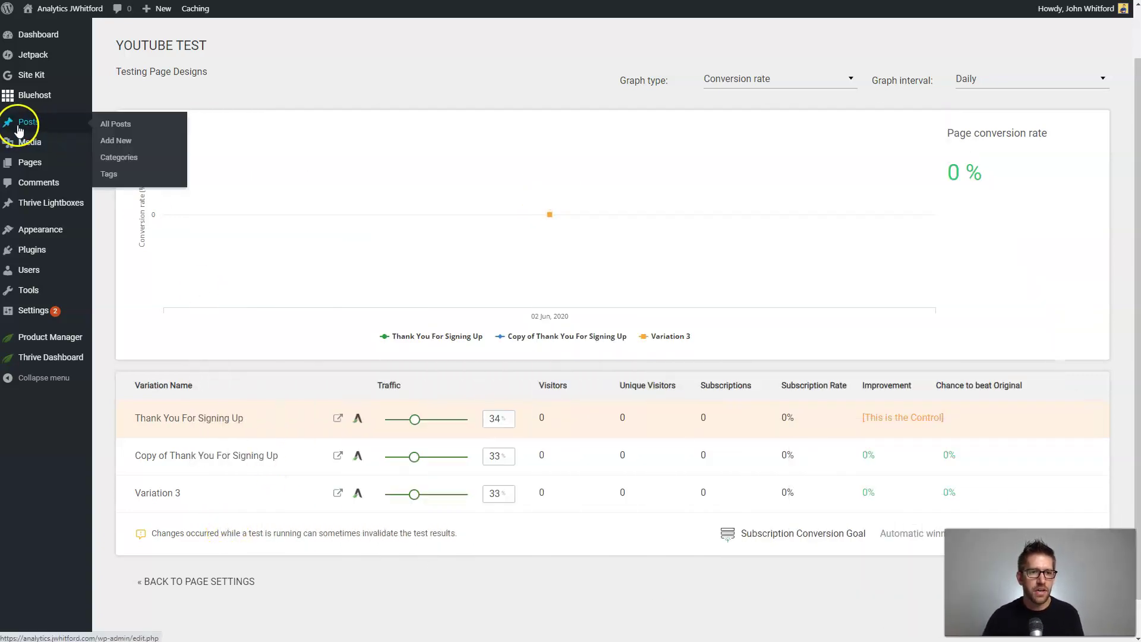
left_click(123, 147)
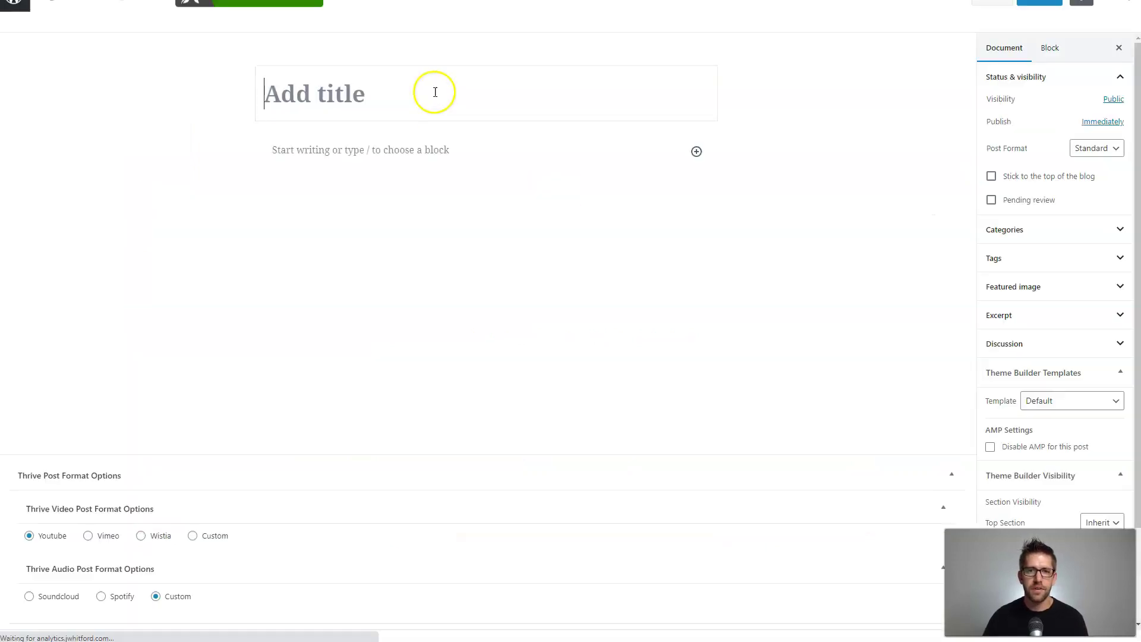
left_click(285, 24)
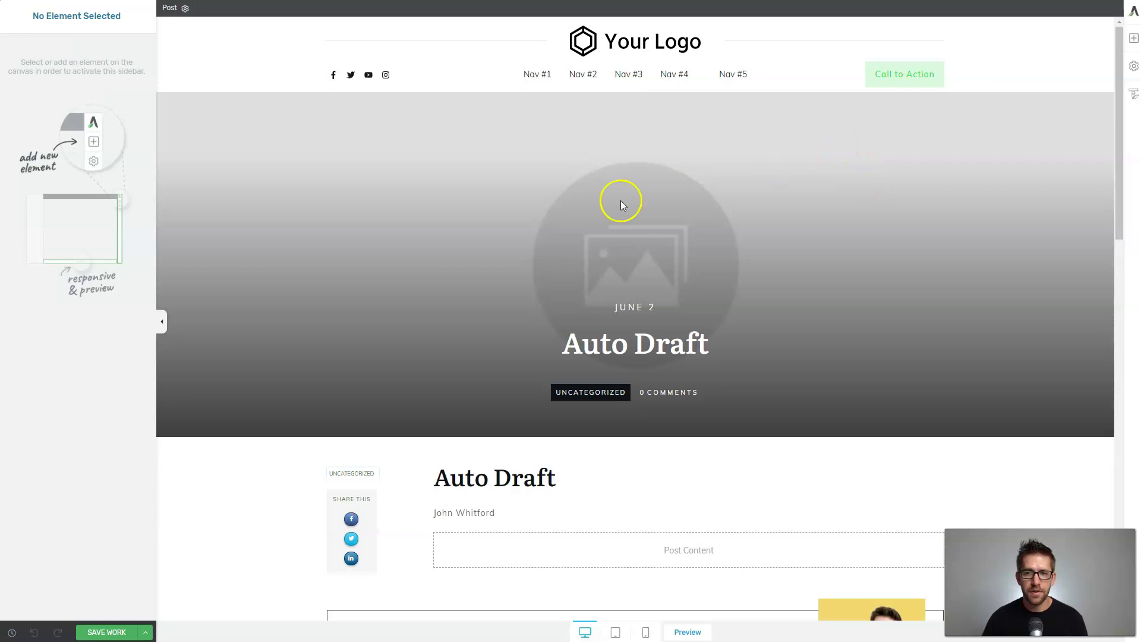
Add a Text element into the post's Post Content area.
scroll(713, 289, "down", 6)
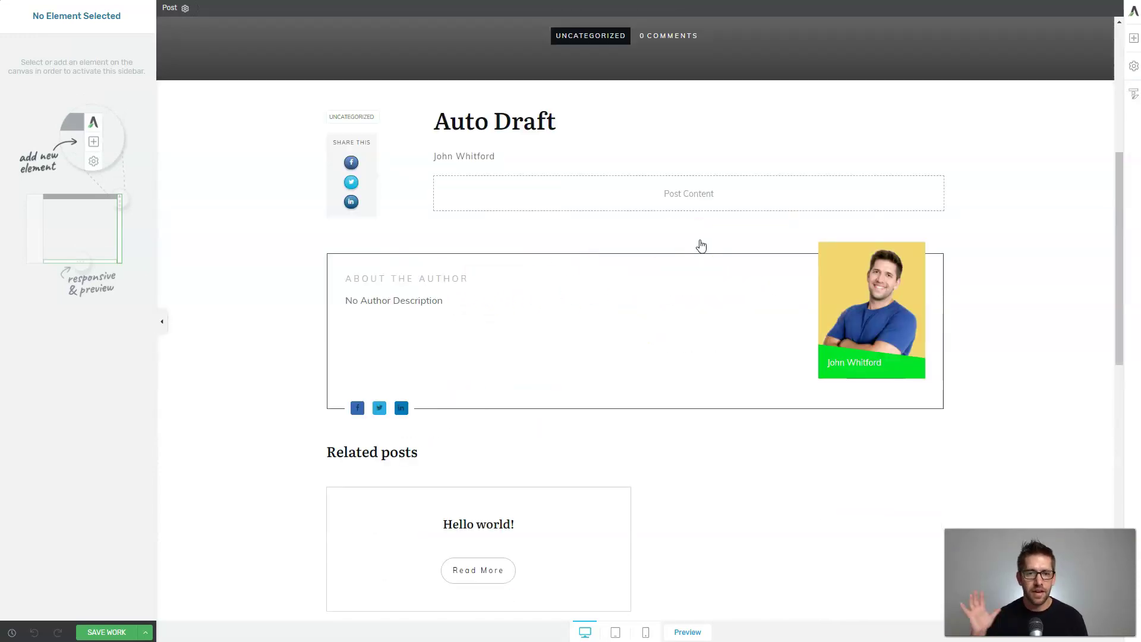
scroll(625, 252, "down", 7)
scroll(625, 288, "up", 7)
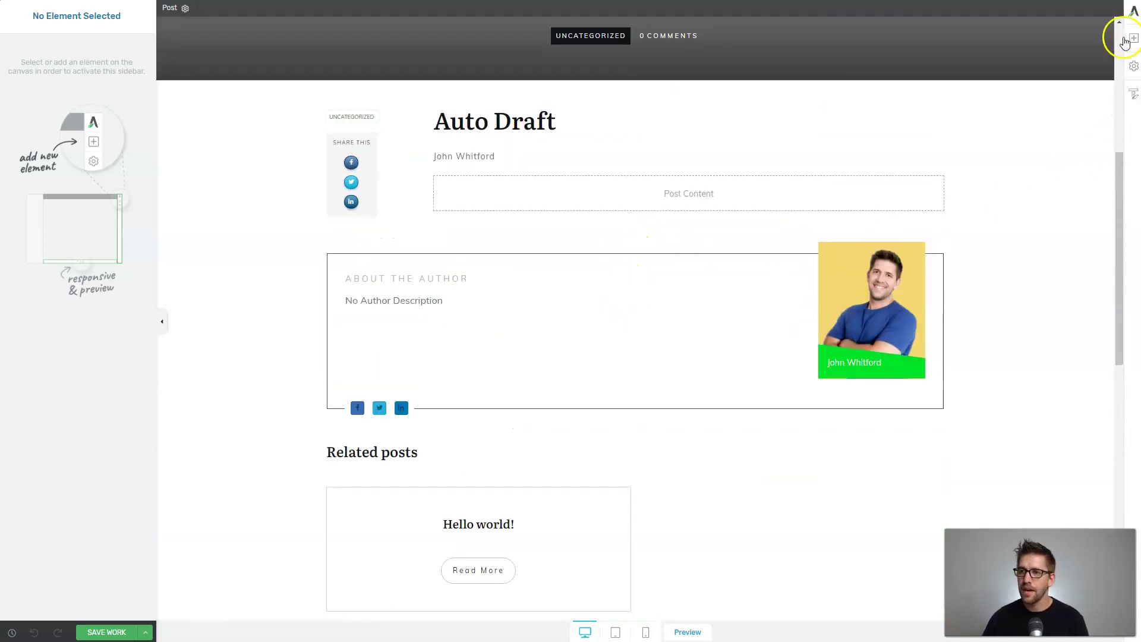
left_click(1132, 39)
left_click(1037, 123)
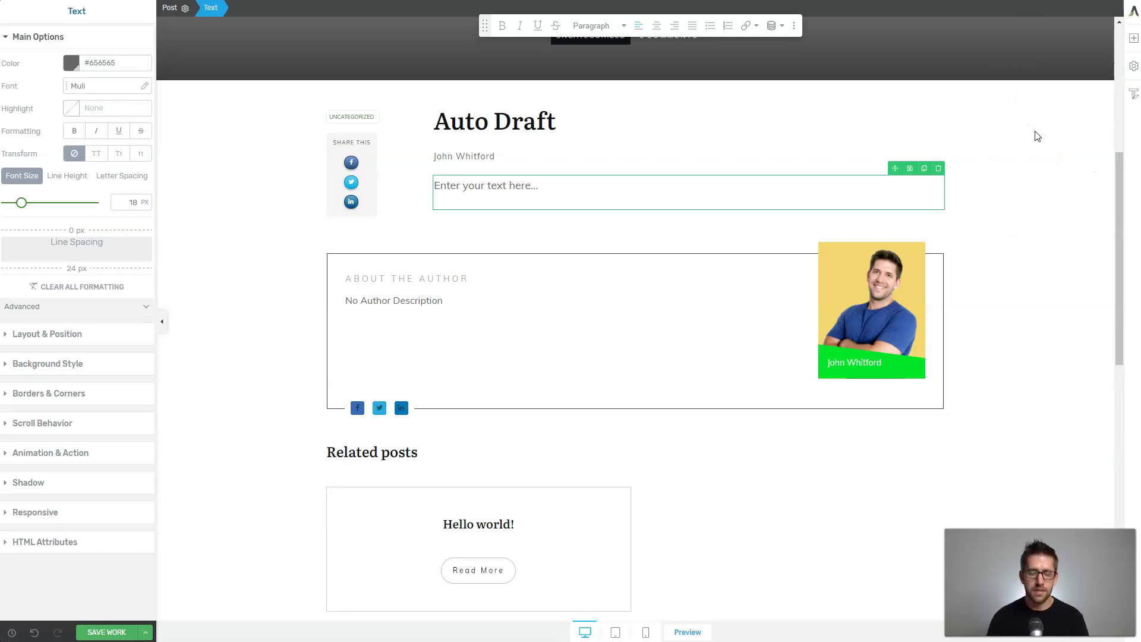
Fill the text block with several paragraphs of lorem ipsum text.
left_click(1019, 280)
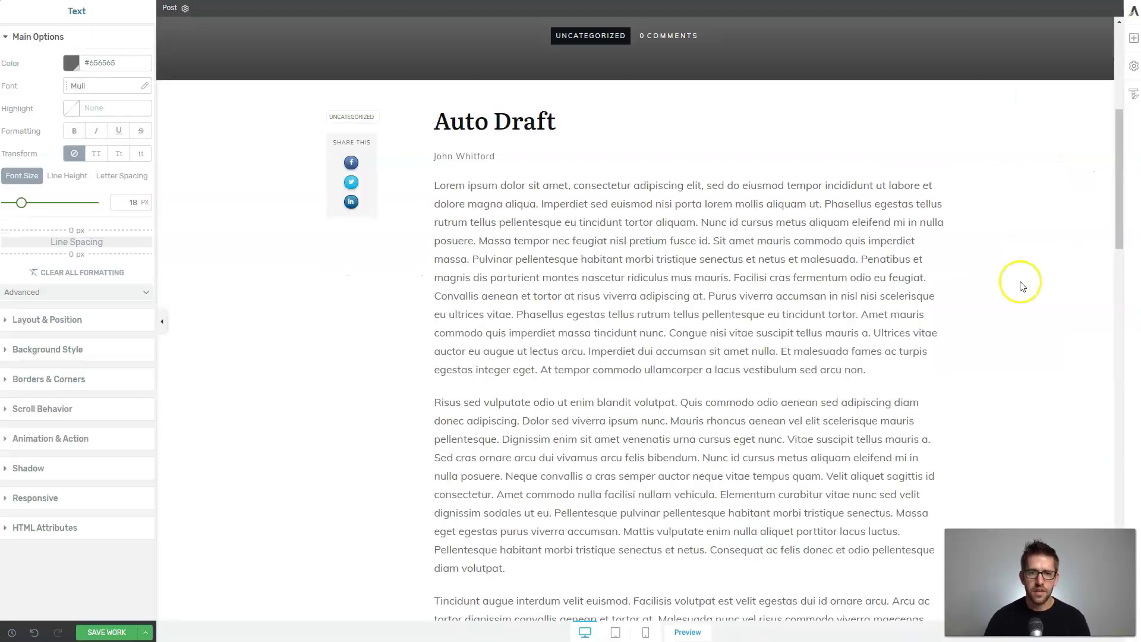
left_click(758, 309)
scroll(701, 315, "down", 5)
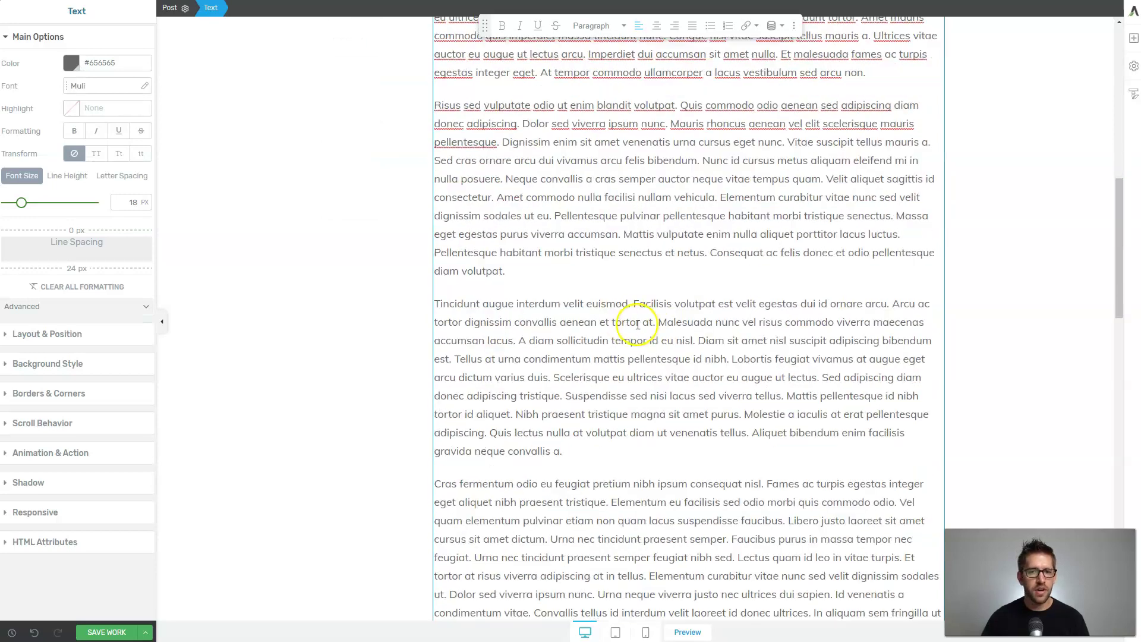
left_click(617, 276)
scroll(618, 282, "down", 3)
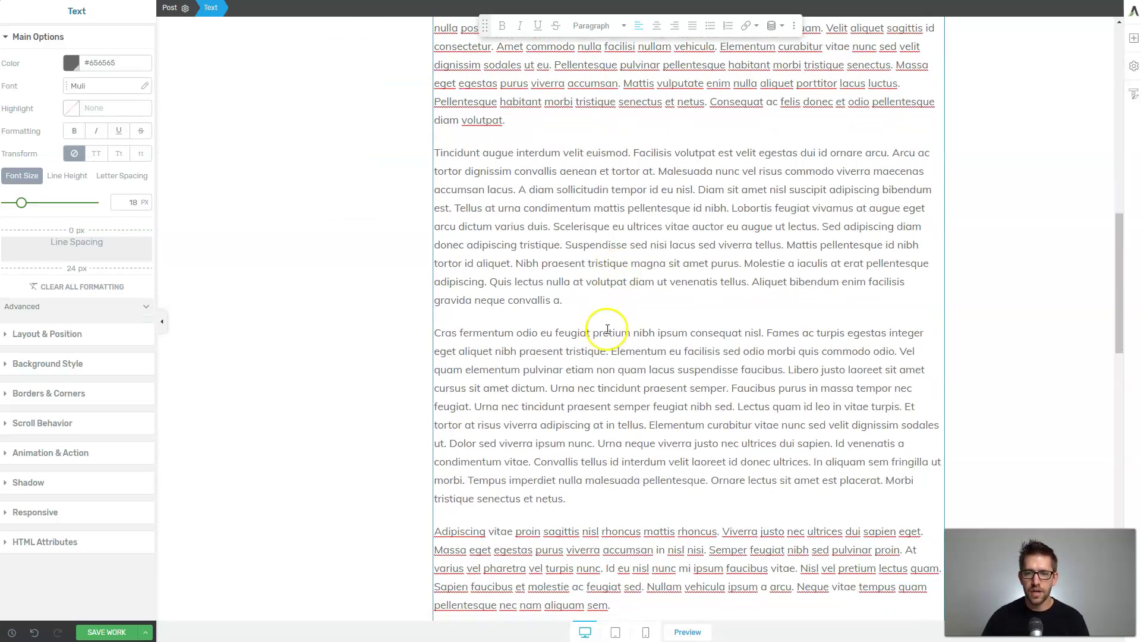
scroll(622, 286, "up", 6)
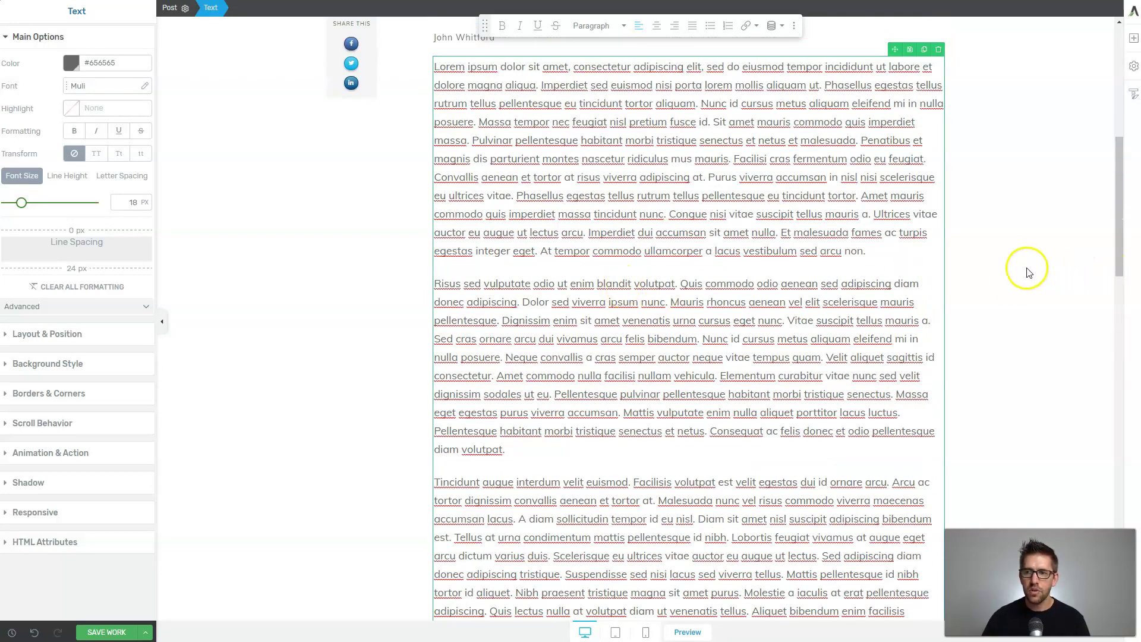
left_click(1026, 268)
left_click(1134, 38)
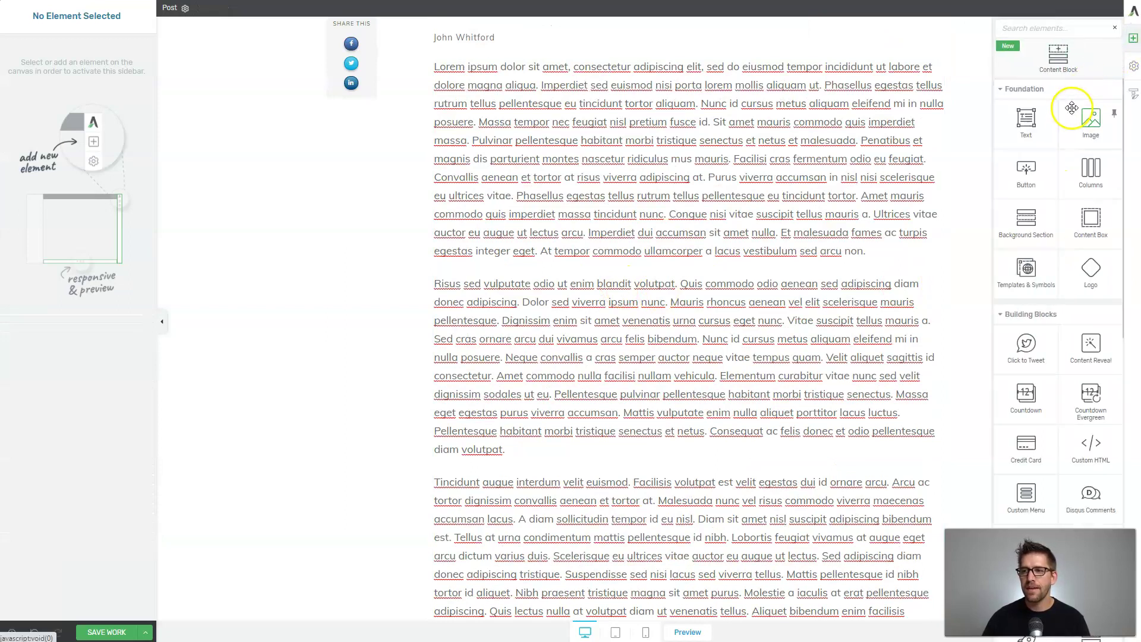
Drop an Image element below the first lorem ipsum paragraph, leaving it empty without a file.
left_click_drag(1085, 122, 658, 232)
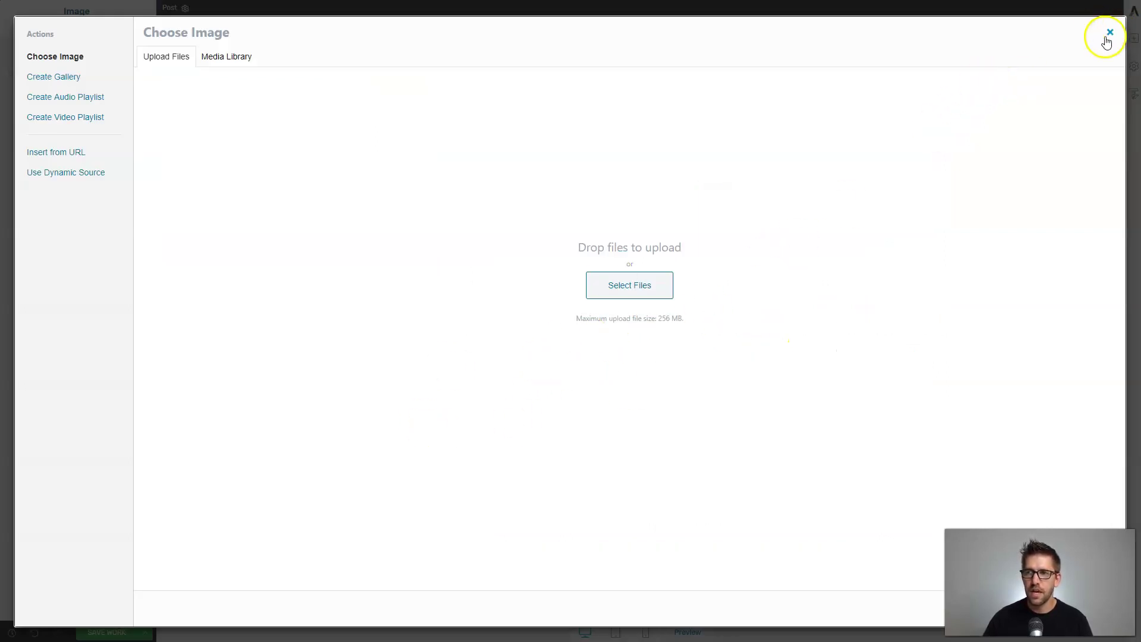
left_click(630, 285)
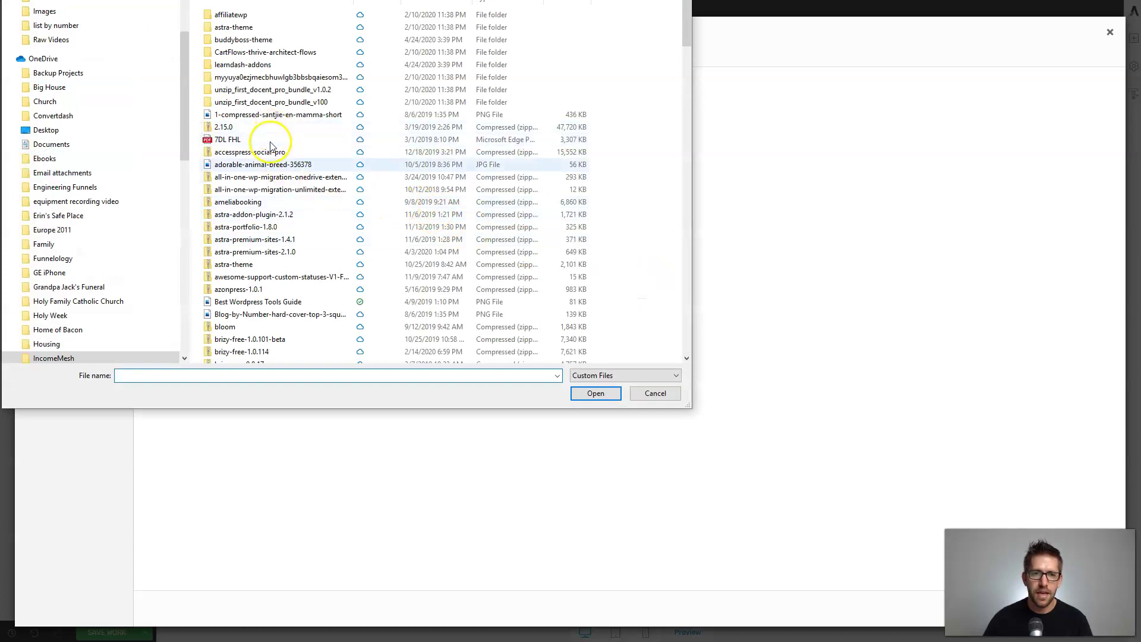
left_click(654, 393)
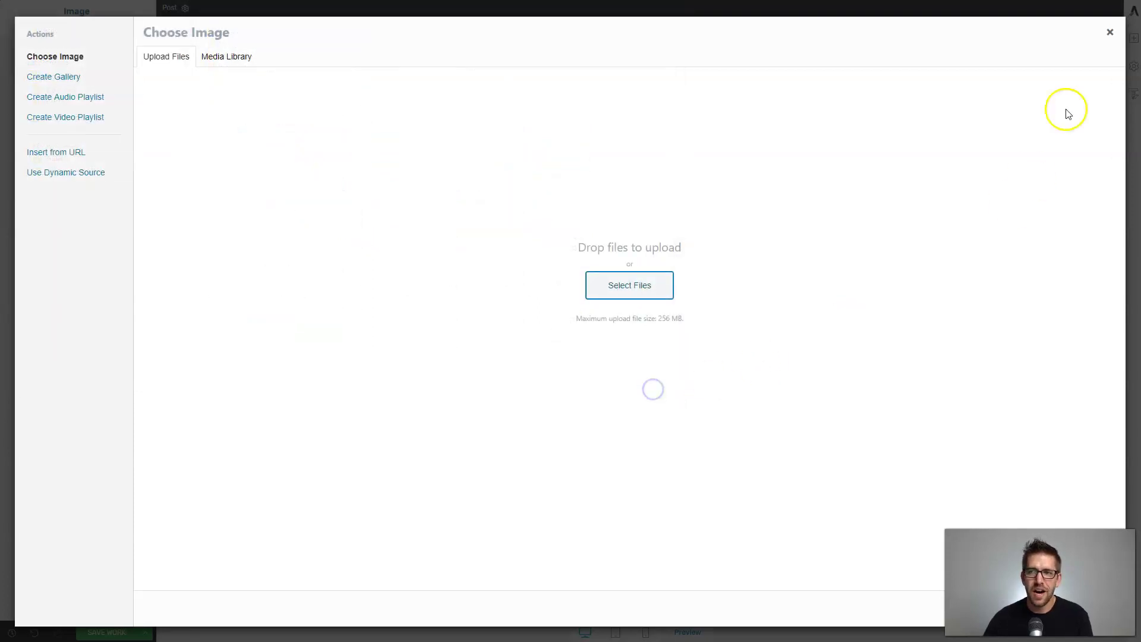
left_click(1109, 32)
left_click(991, 305)
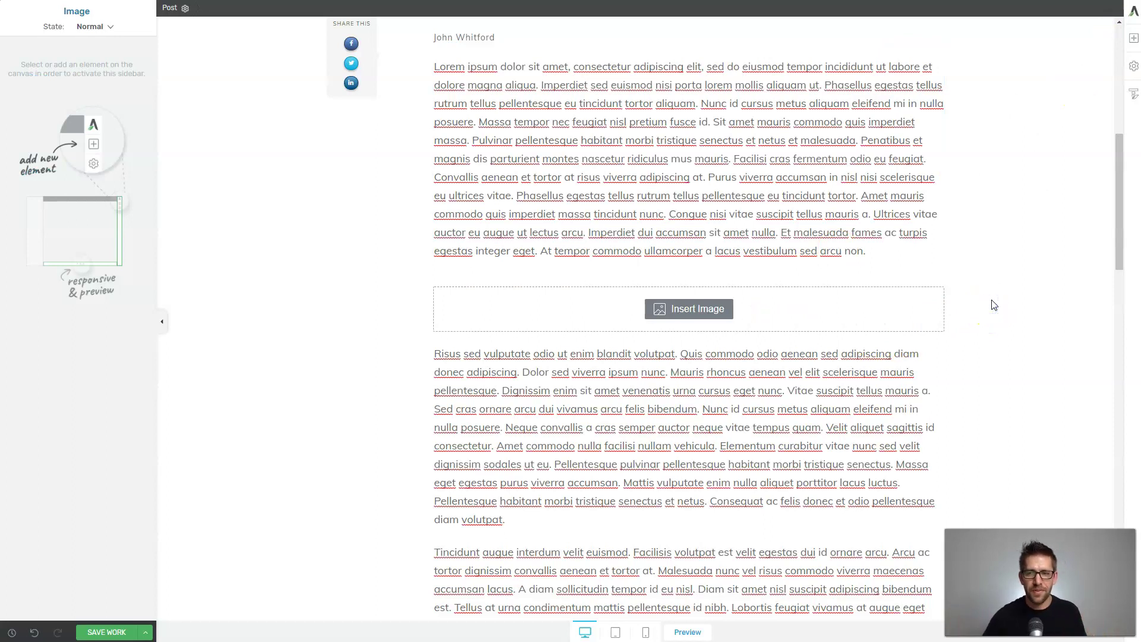
scroll(741, 316, "up", 7)
scroll(741, 318, "down", 4)
left_click(505, 290)
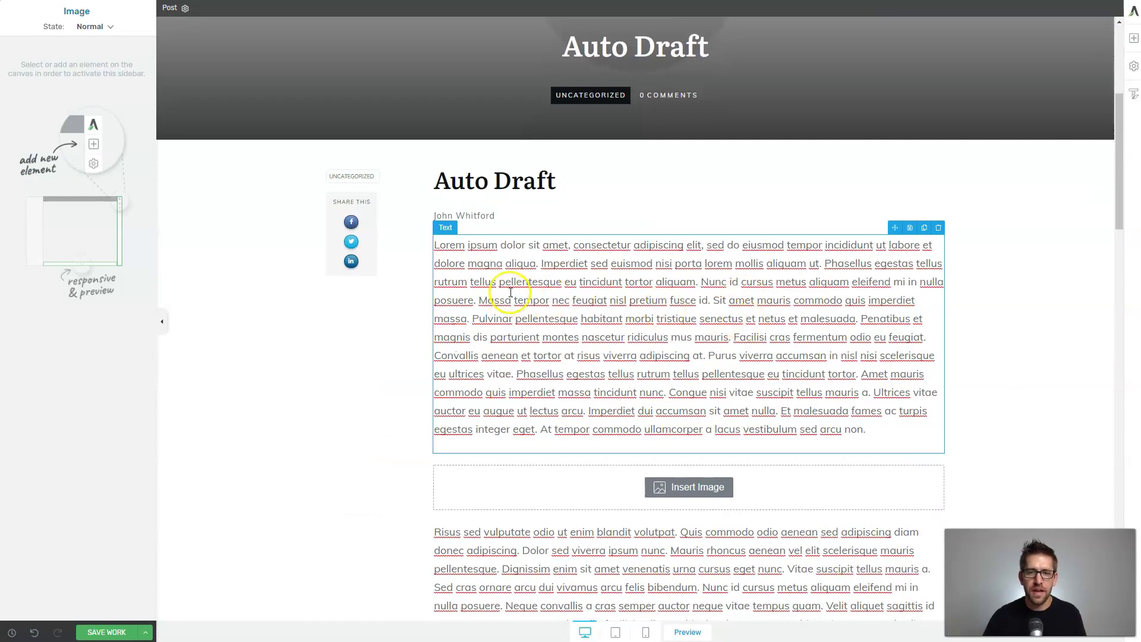
scroll(675, 328, "down", 3)
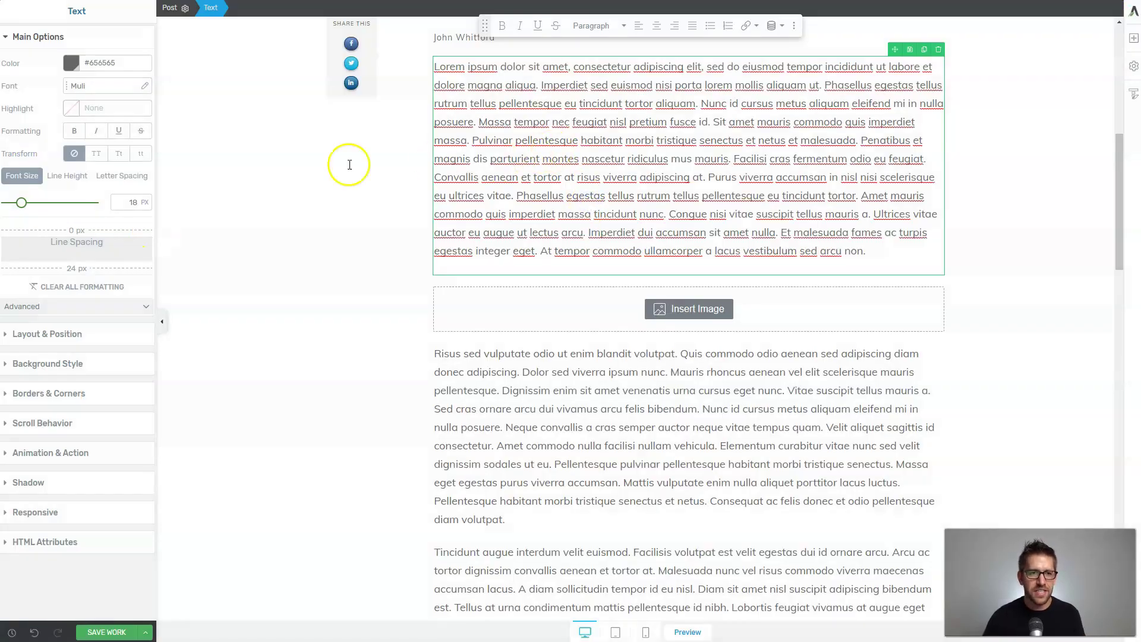
After trying solid and image layers, apply a white-to-black 180° gradient background to the text block.
left_click(45, 39)
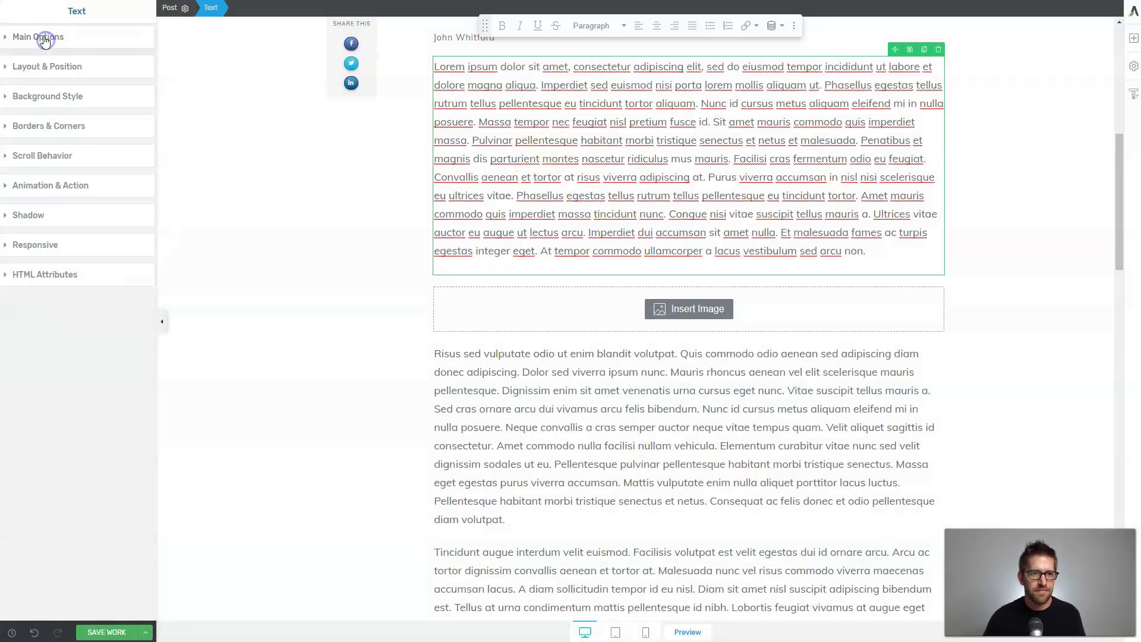
left_click(60, 101)
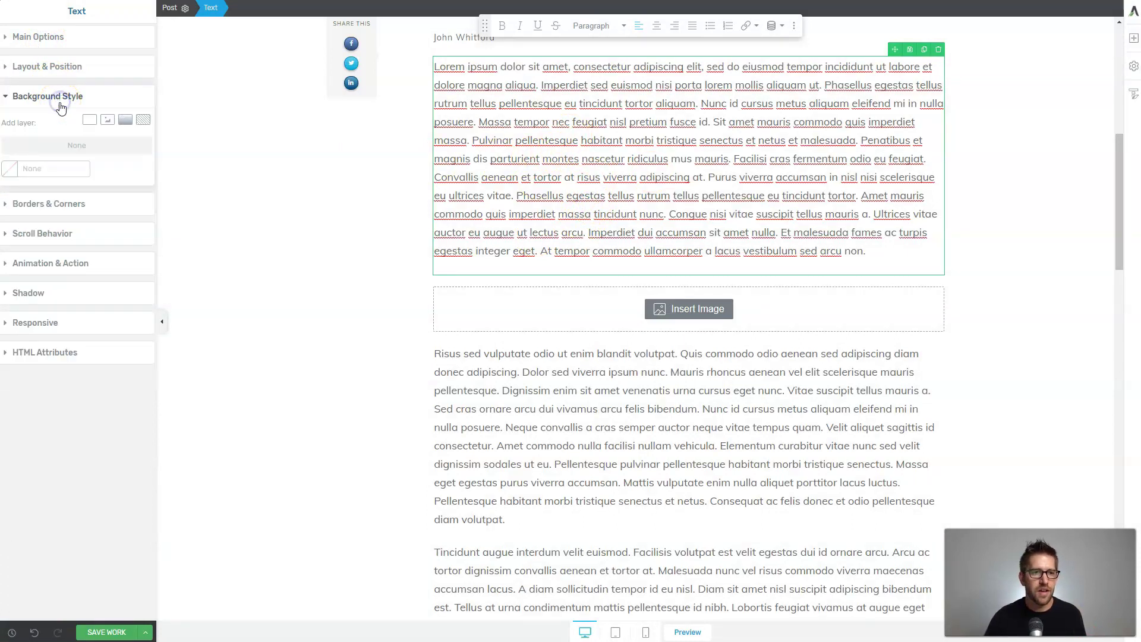
left_click(94, 122)
left_click(113, 345)
left_click(107, 119)
left_click(113, 276)
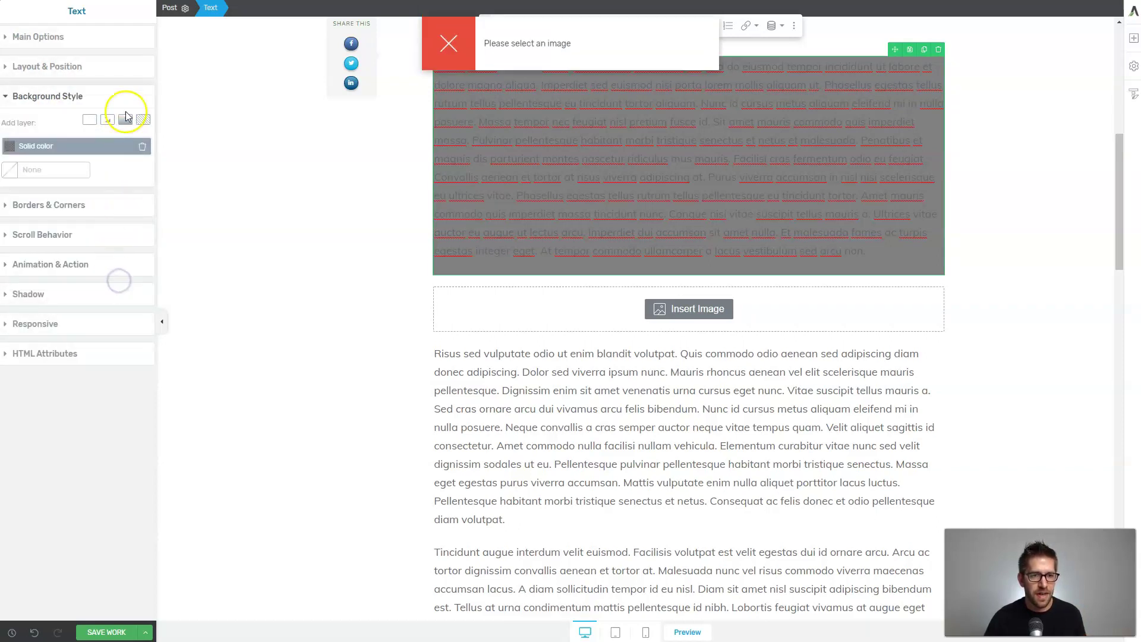
left_click(127, 119)
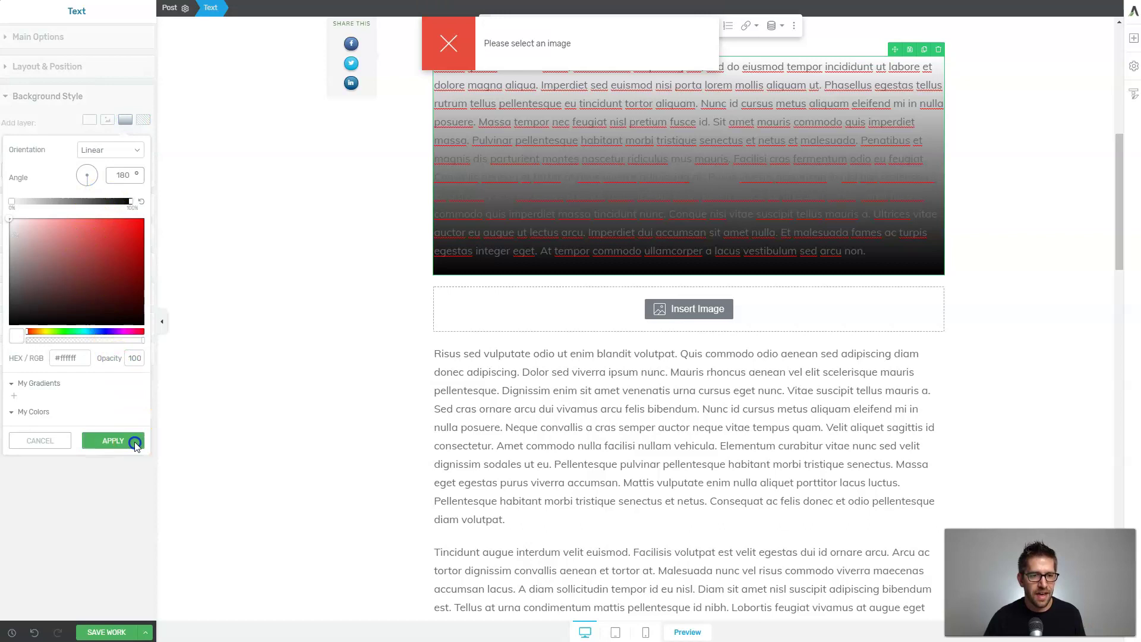
left_click(122, 440)
Review the Borders, Scroll Behavior and Animation settings, trying parallax and reverting to static.
left_click(84, 232)
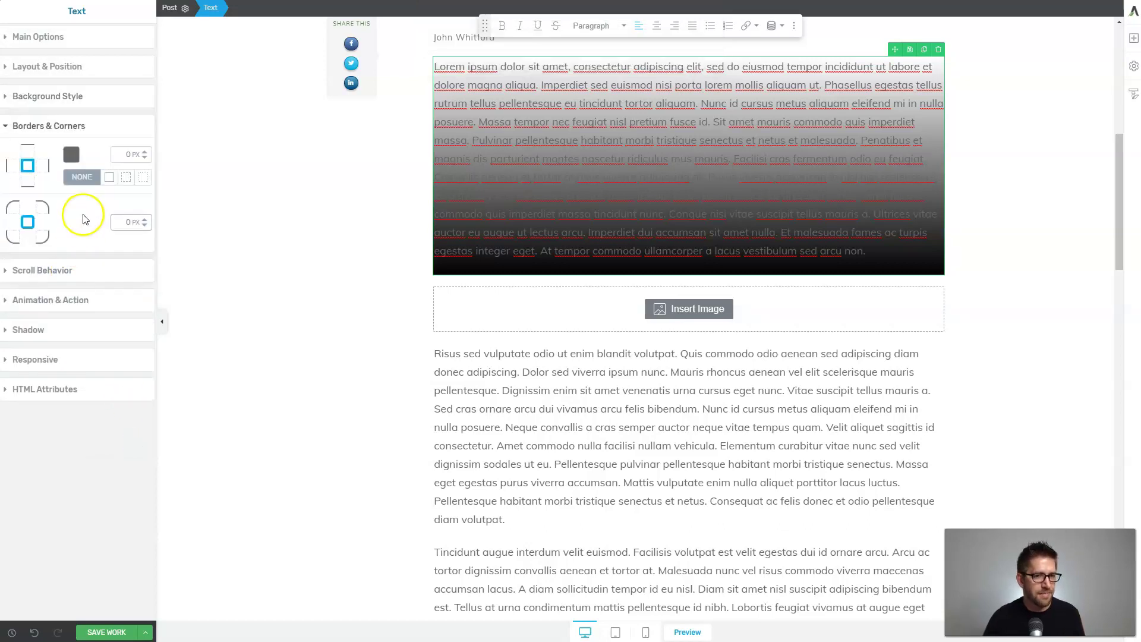
left_click(71, 271)
left_click(138, 186)
left_click(89, 183)
left_click(84, 215)
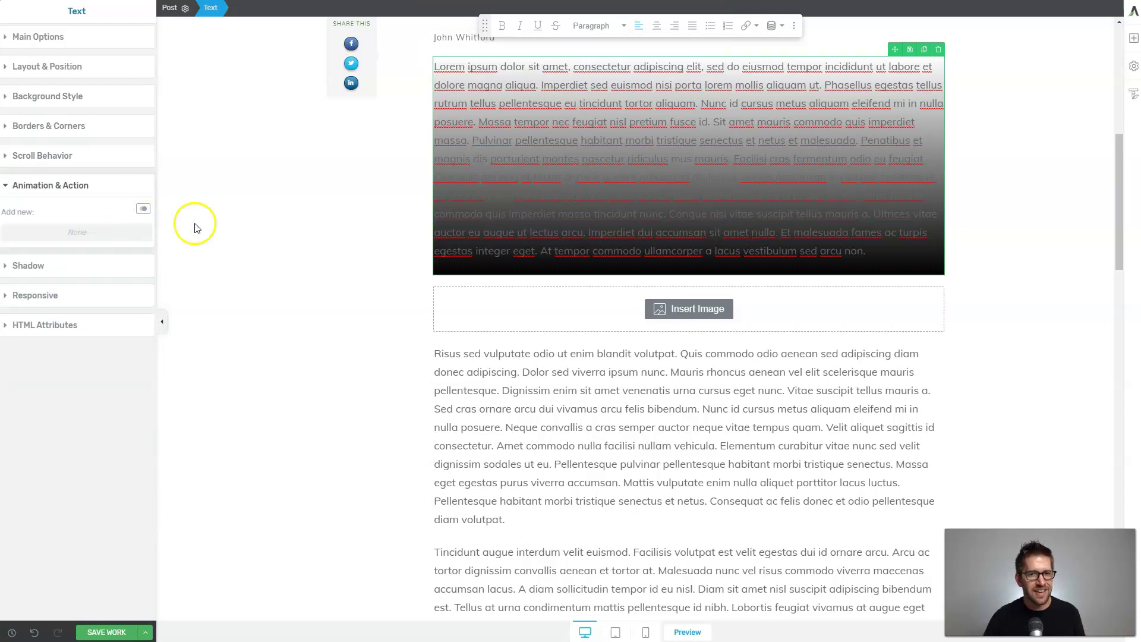
Preview the gradient deselected, then reselect the block and review its Shadow settings.
left_click(326, 242)
scroll(357, 245, "down", 3)
scroll(575, 478, "up", 5)
left_click(575, 478)
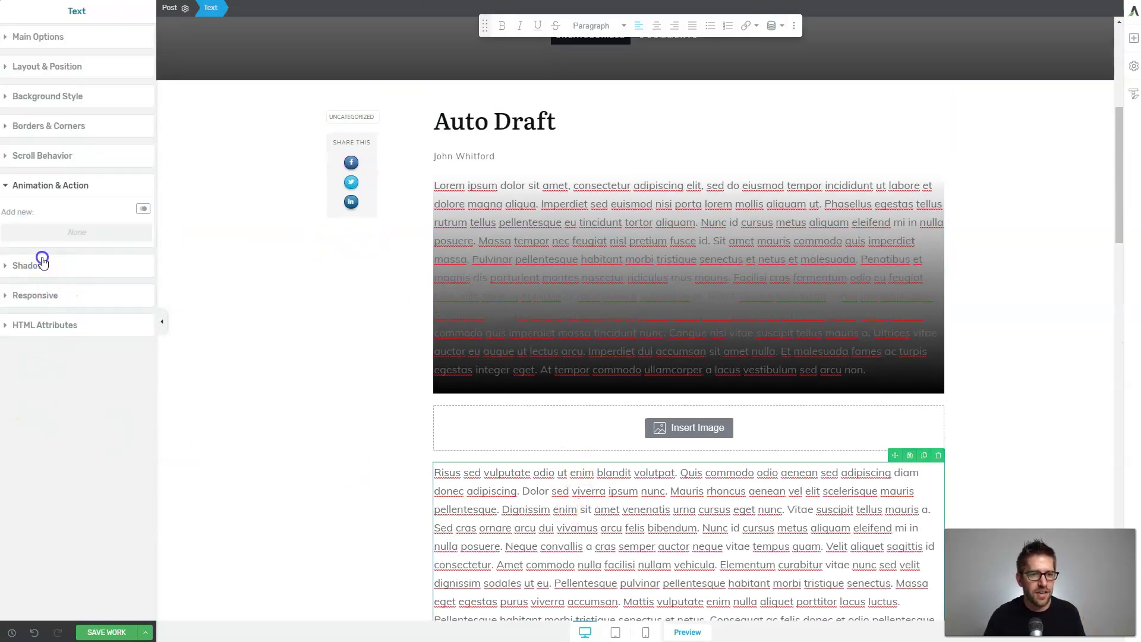
left_click(37, 265)
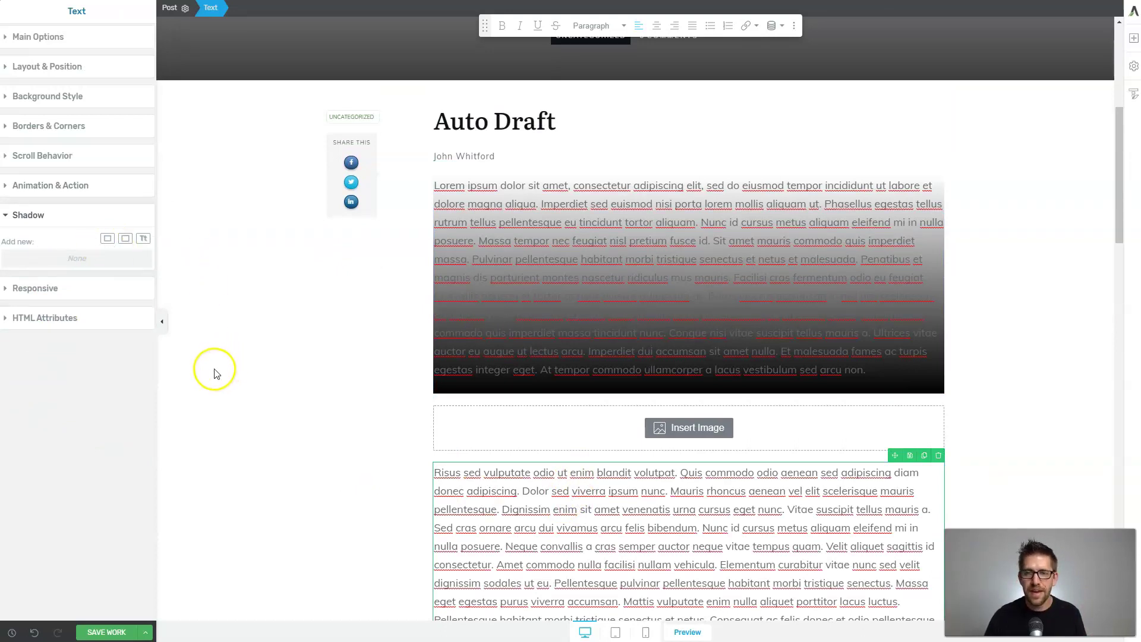
left_click(42, 38)
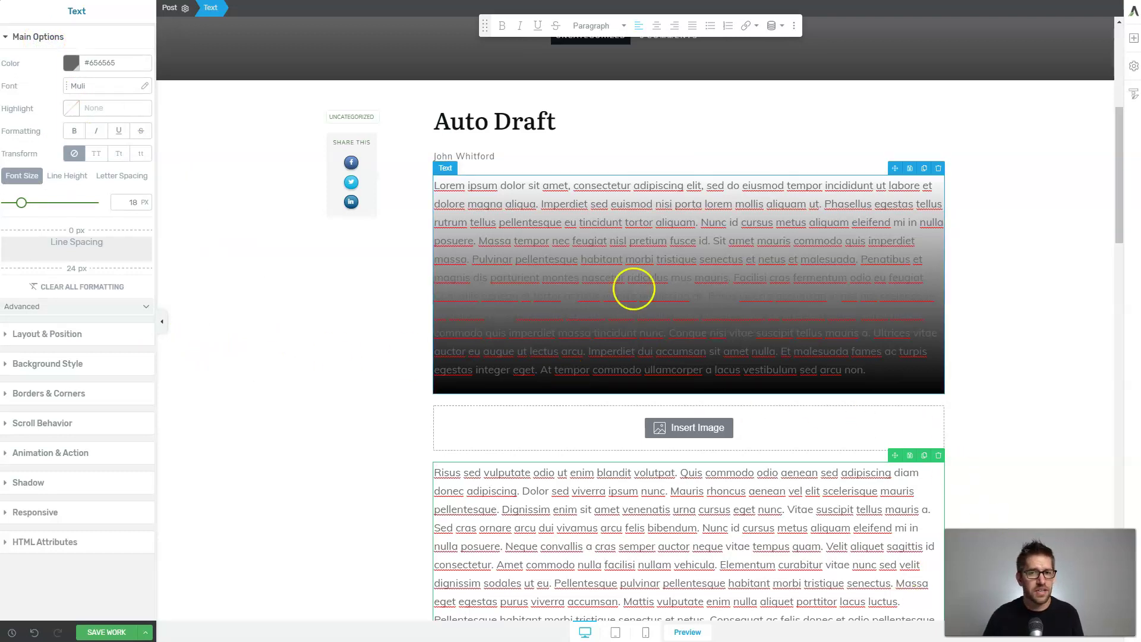
left_click(609, 234)
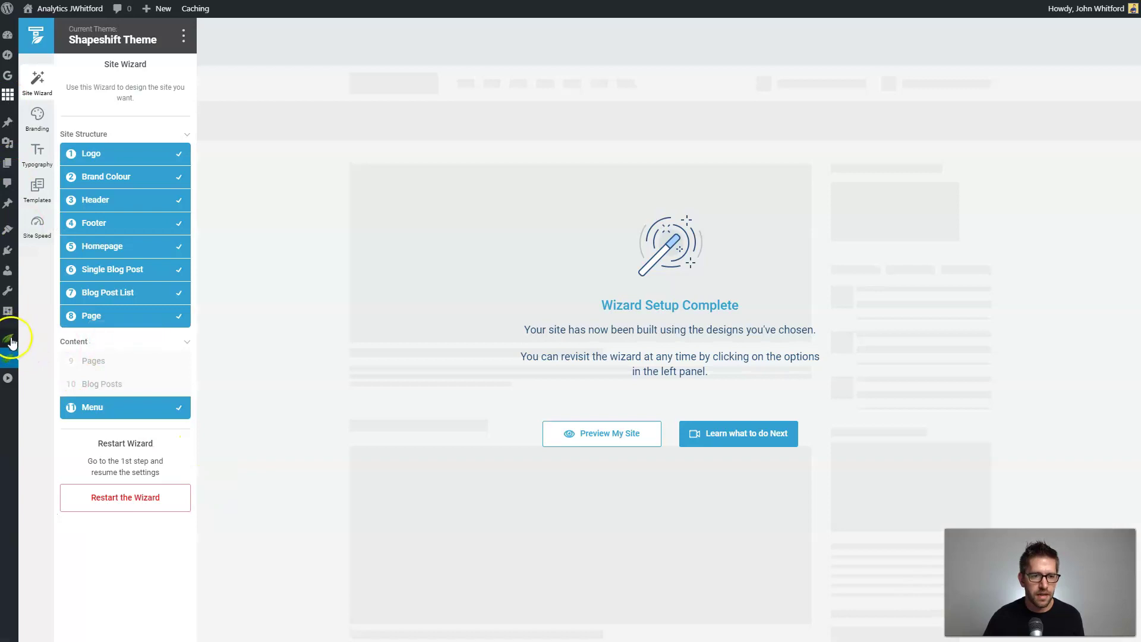
Go to Thrive Product Manager in the WordPress admin sidebar to view the installed Thrive products.
left_click(8, 337)
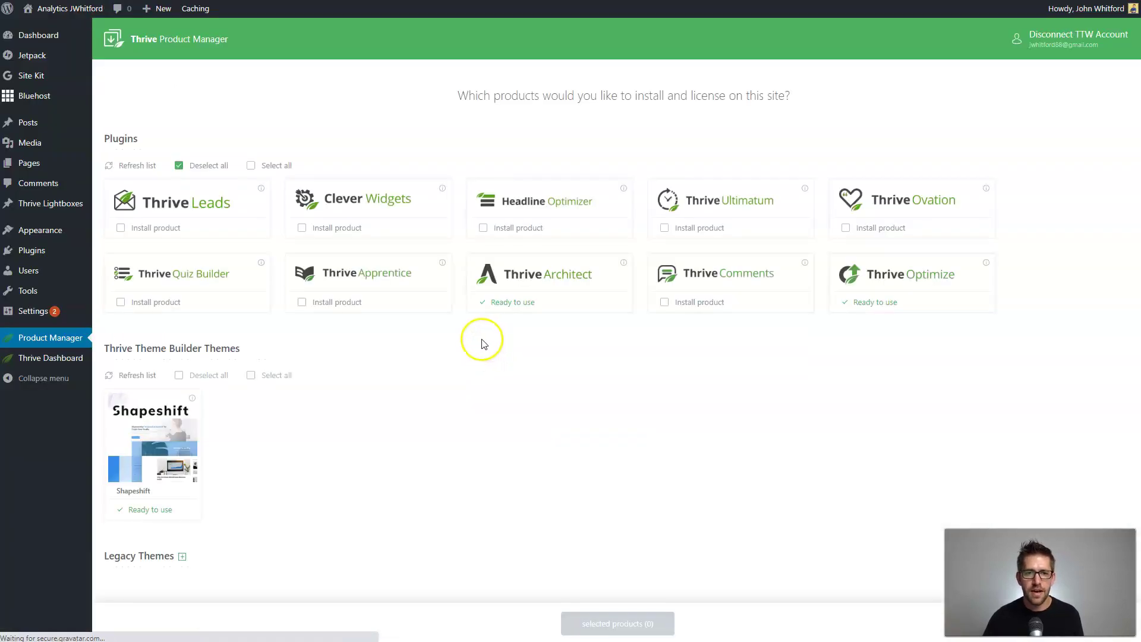